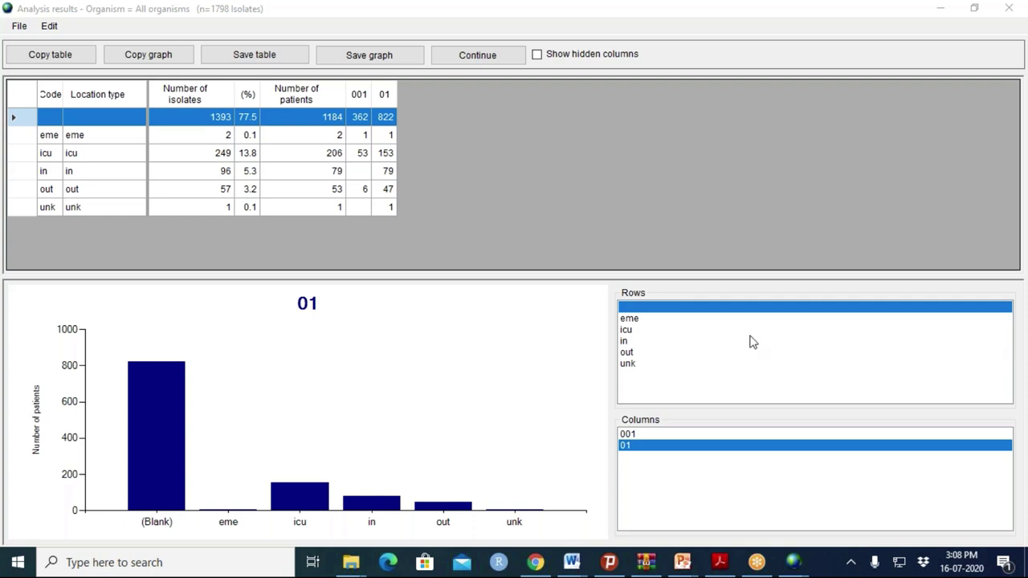
Graph the patient counts for the icu row and copy the location-type results table.
left_click(632, 331)
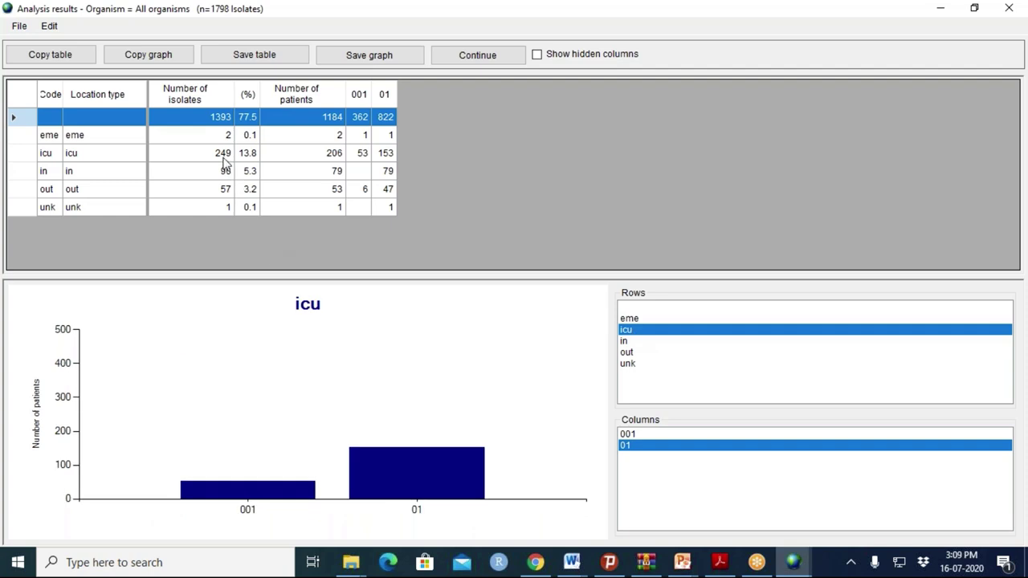
left_click(224, 158)
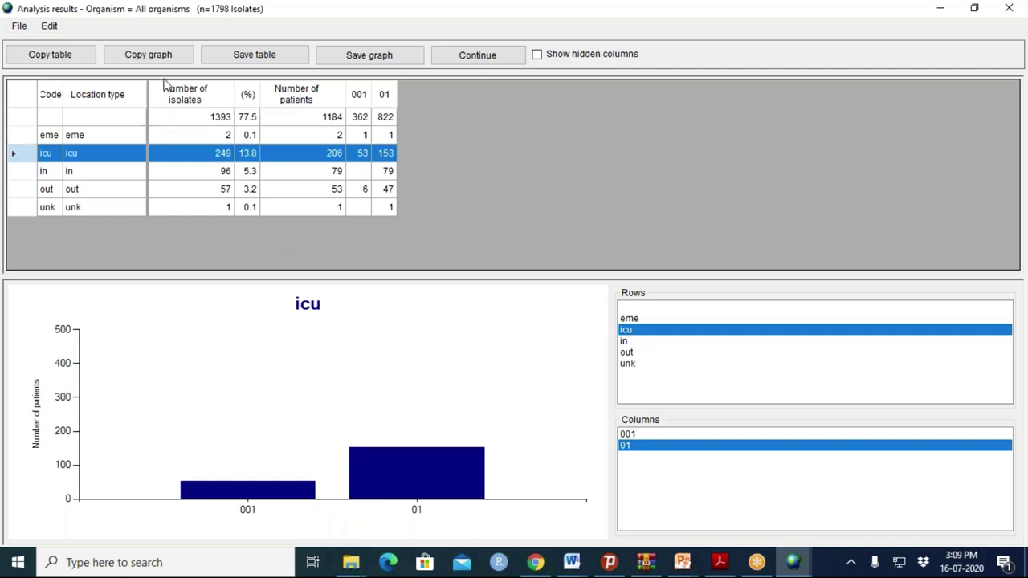
left_click(51, 60)
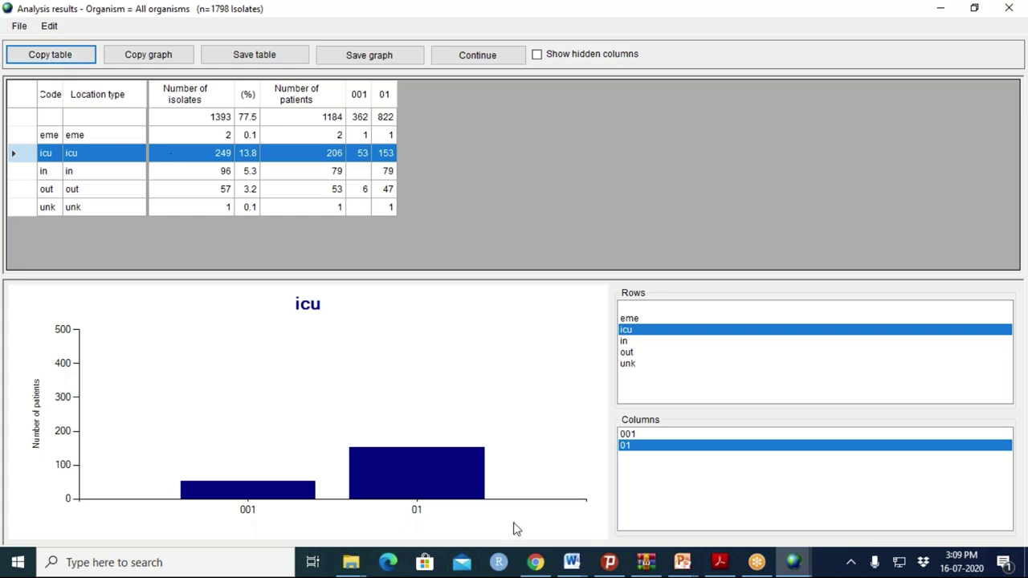
Switch to Excel, create a blank workbook and paste the copied results table starting at cell A1.
mouse_move(571, 560)
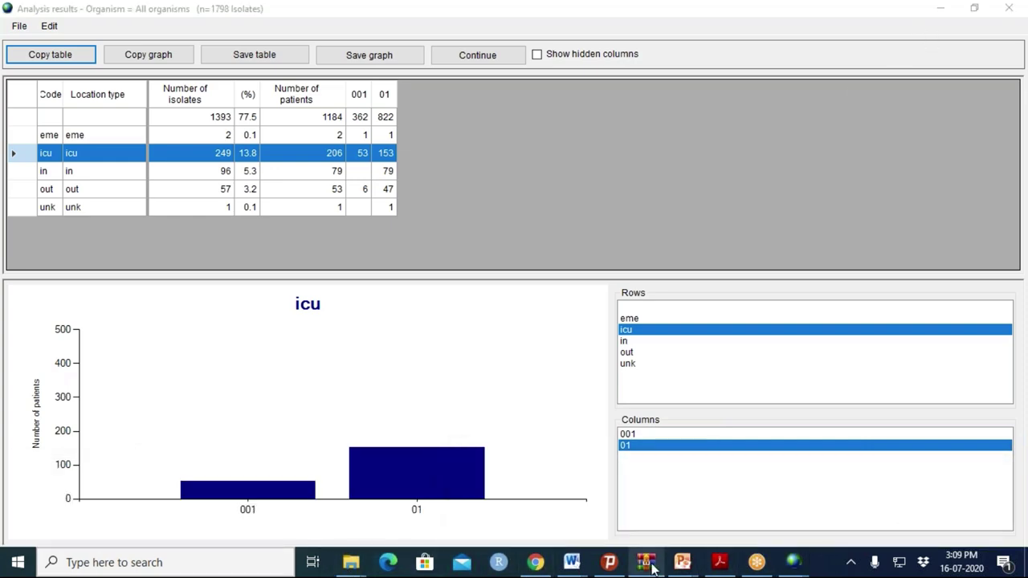
left_click(944, 9)
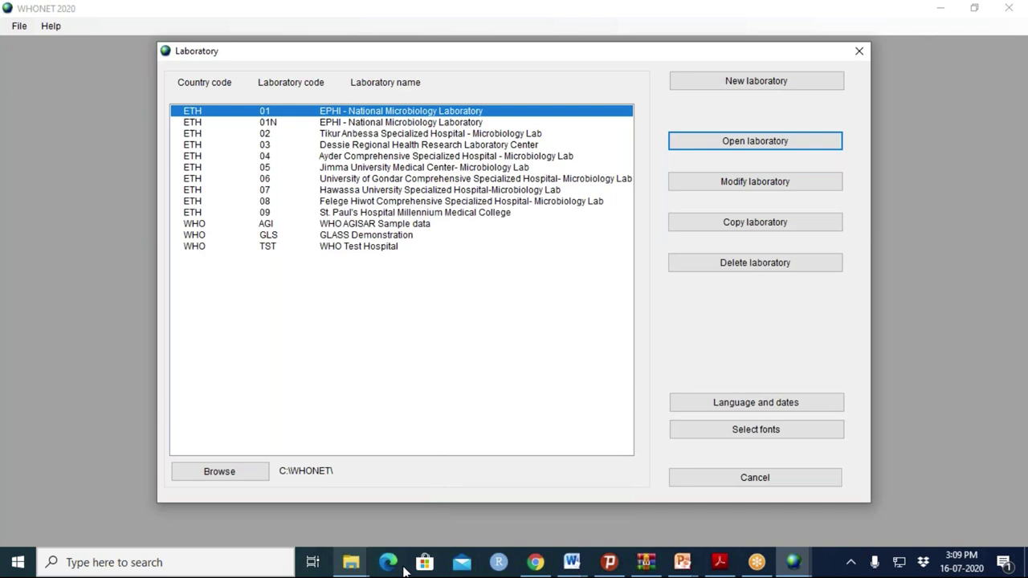
mouse_move(351, 563)
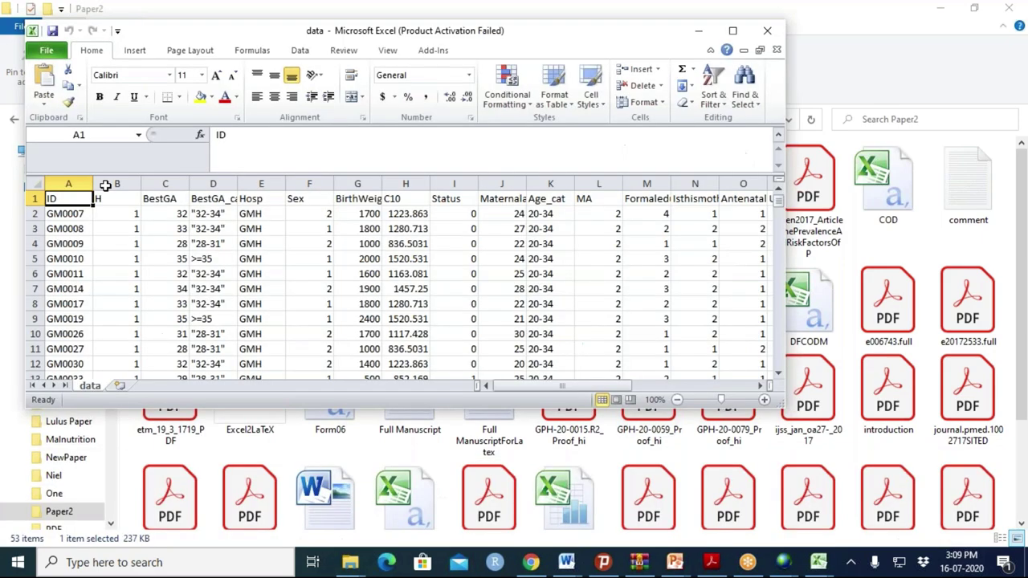
left_click(45, 50)
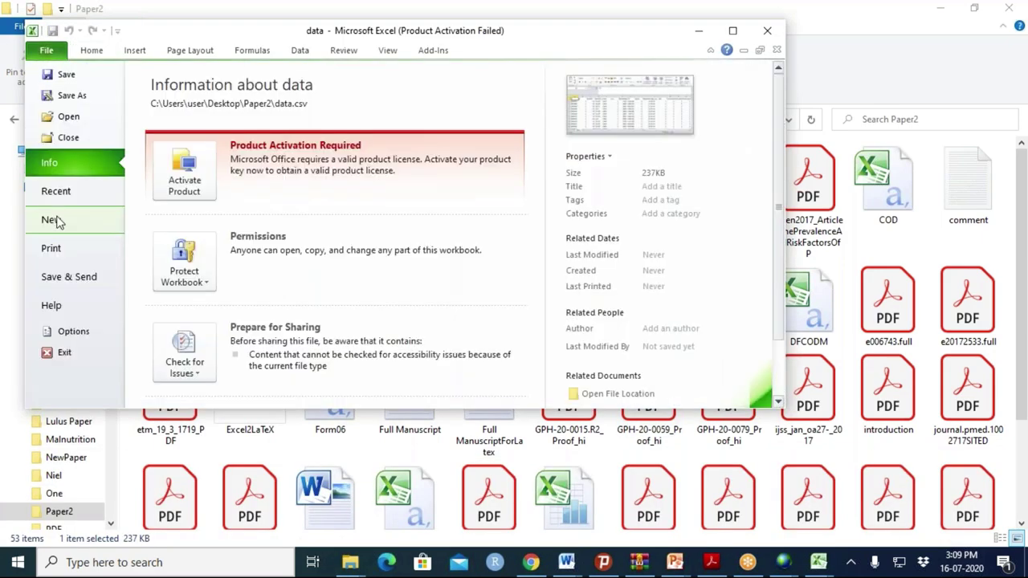
left_click(57, 222)
double_click(172, 150)
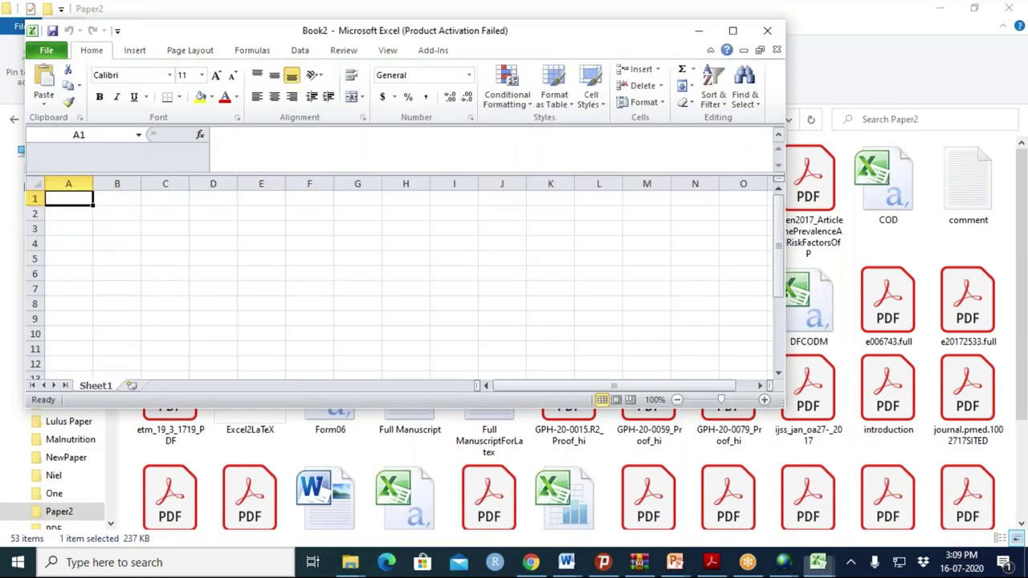
left_click(733, 30)
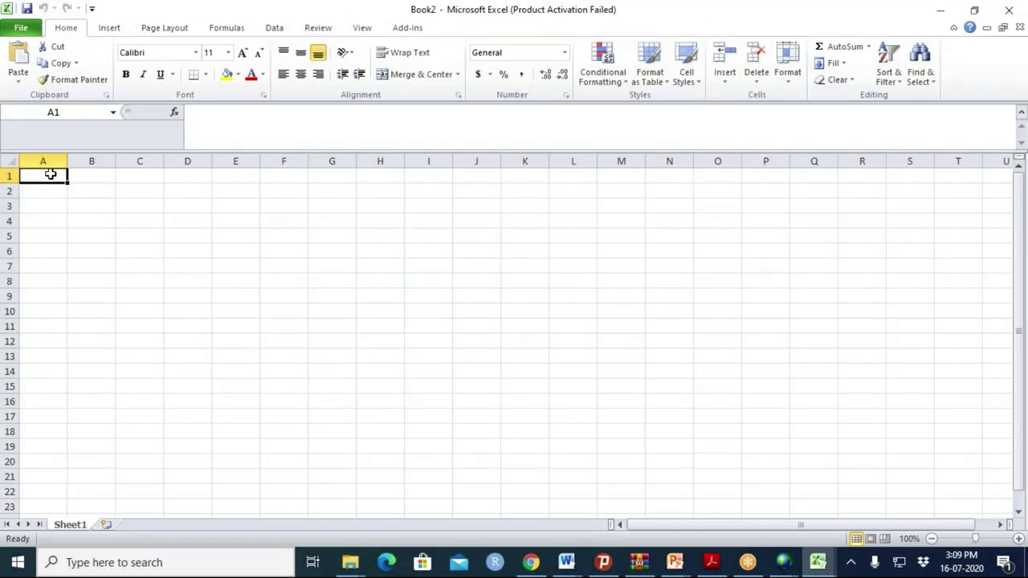
key("ctrl+v")
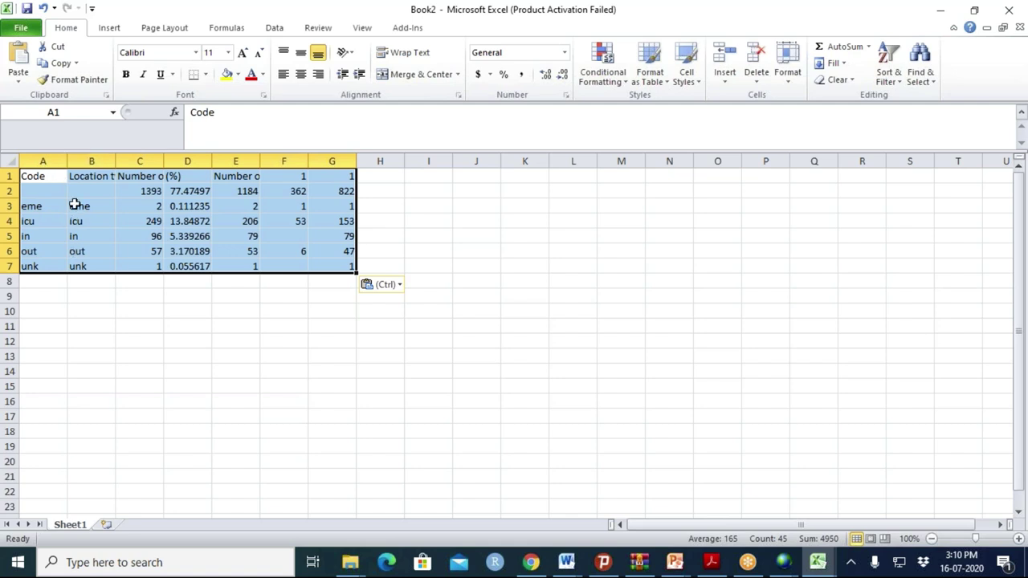
Auto-fit the widths of all columns on the sheet to their contents.
left_click(73, 161)
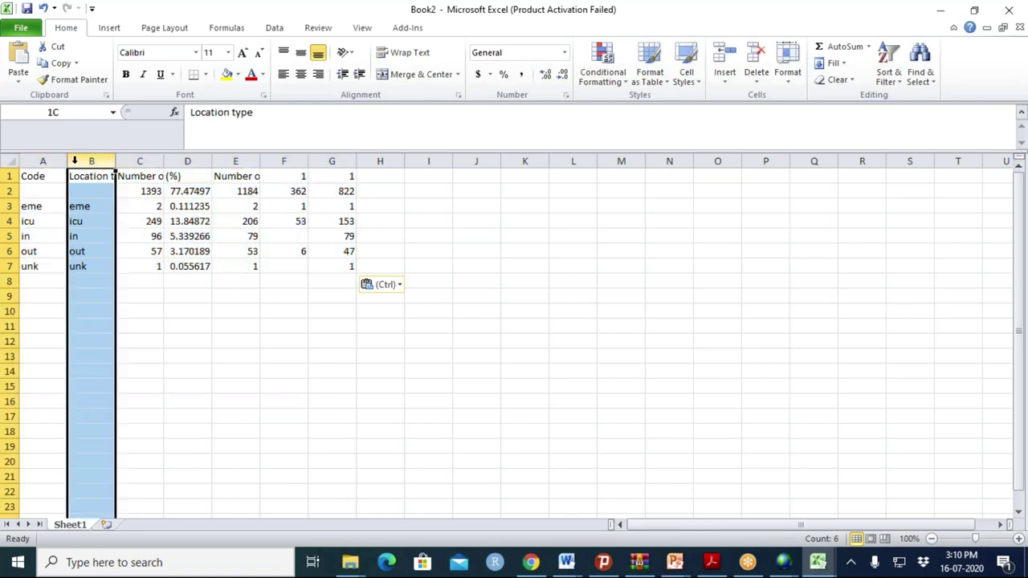
left_click(212, 310)
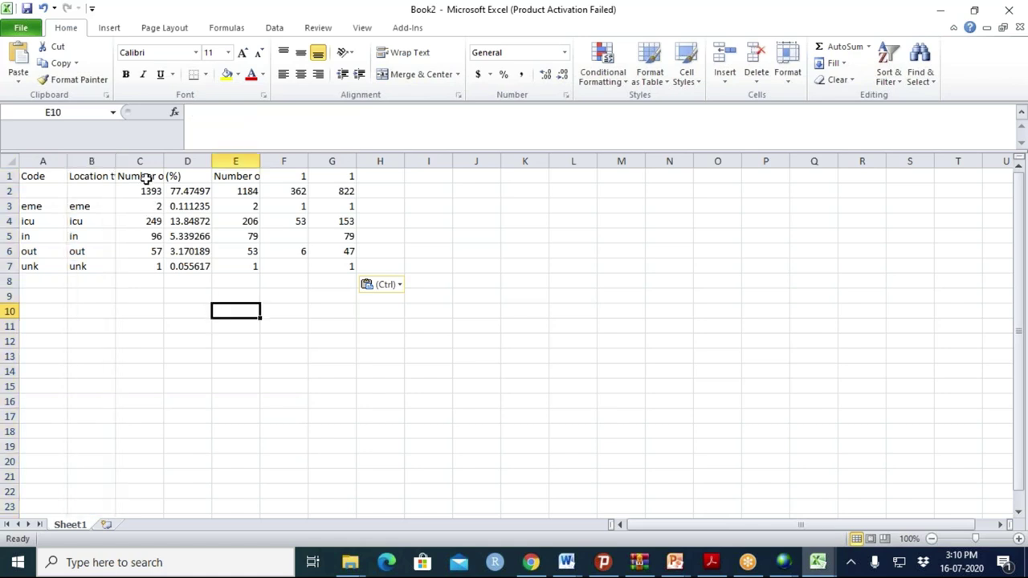
left_click(81, 156)
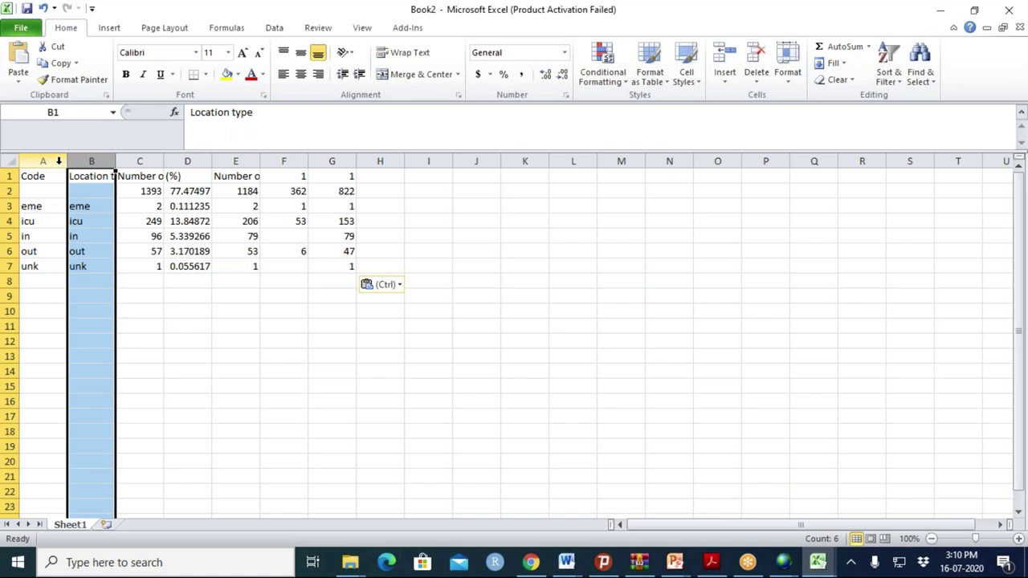
left_click(8, 164)
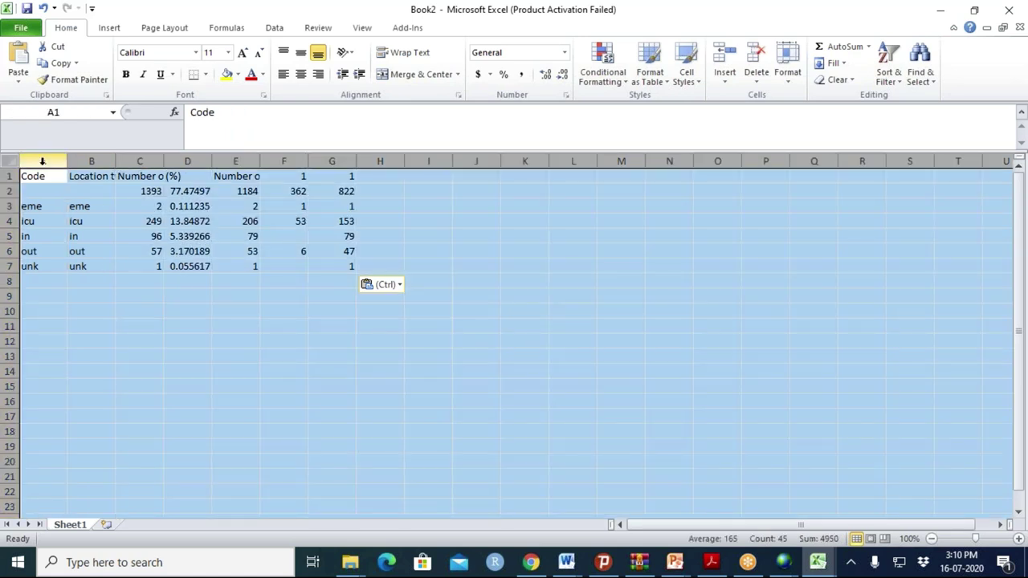
left_click(81, 159)
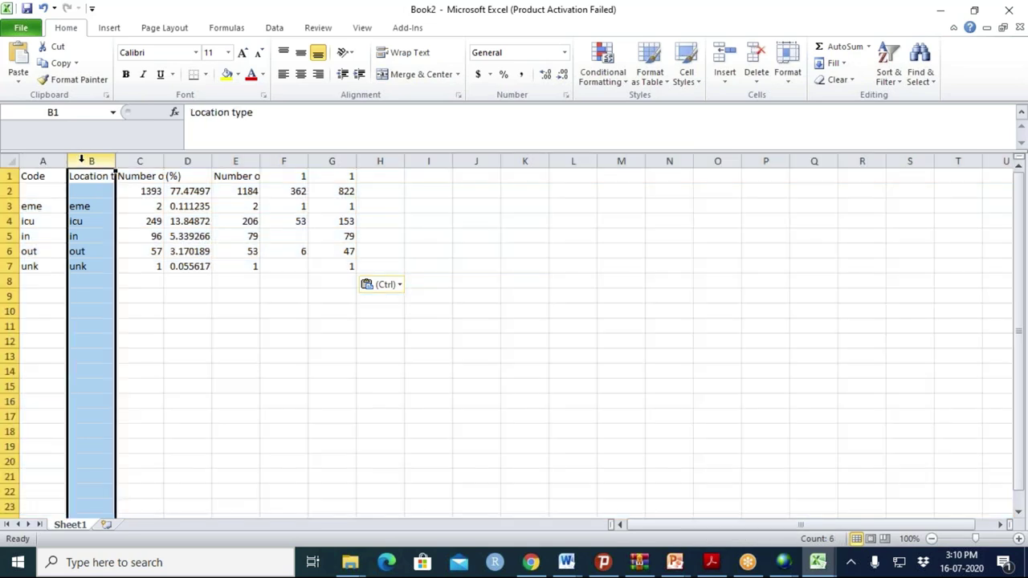
left_click(10, 159)
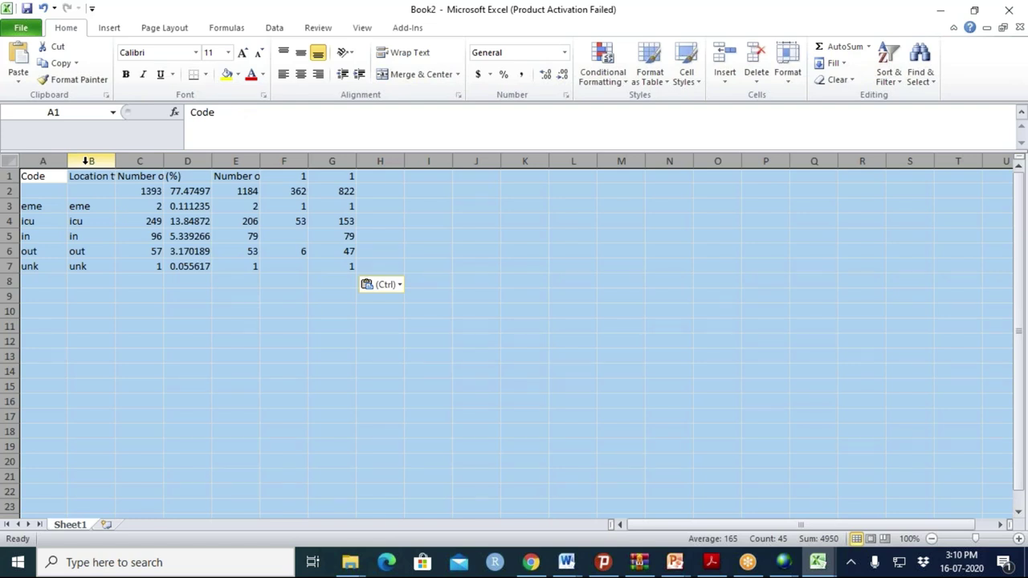
double_click(116, 157)
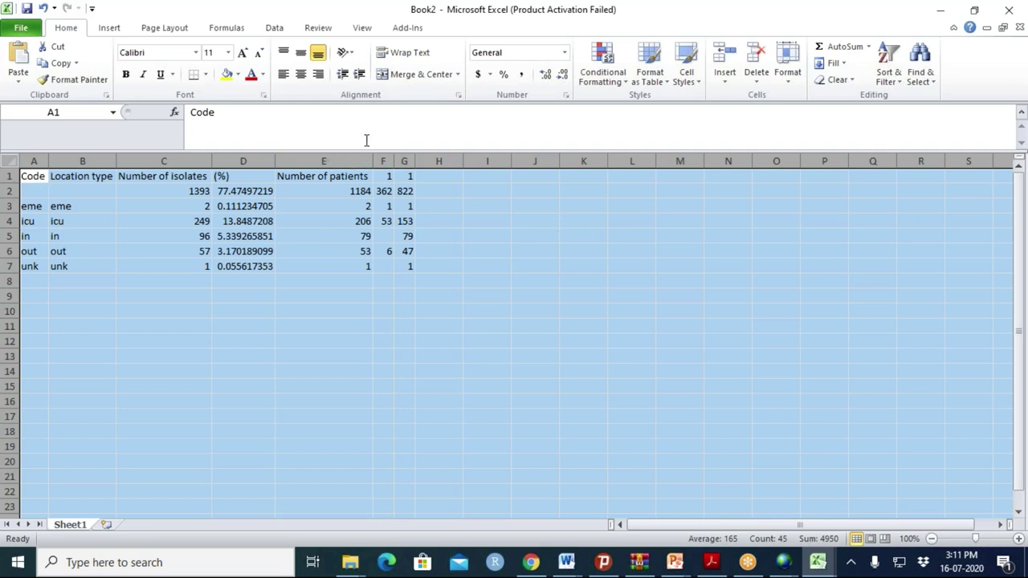
Add the heading "Isolates per patient" in cell H1 and widen column H to fit it.
left_click(428, 161)
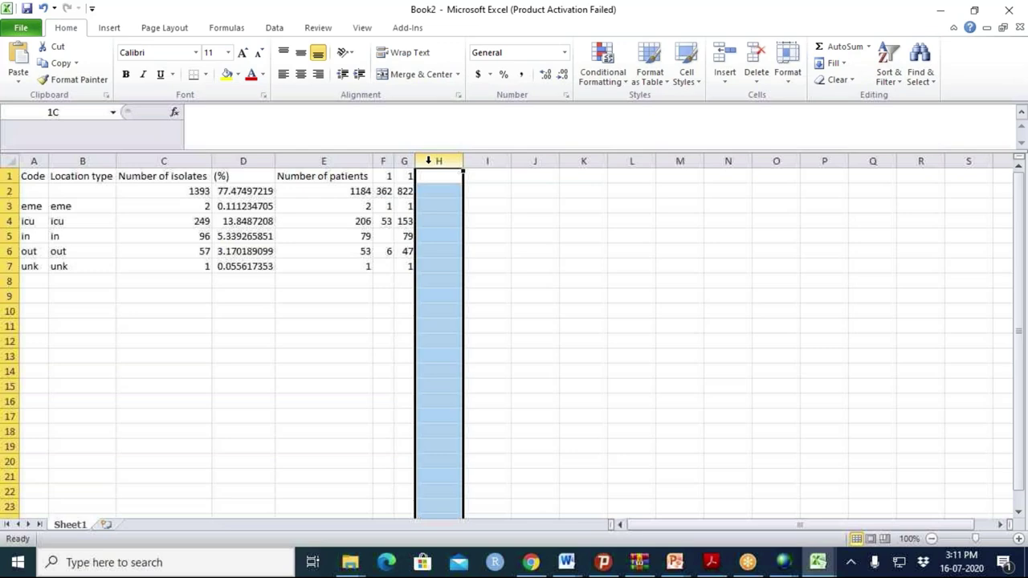
left_click(432, 177)
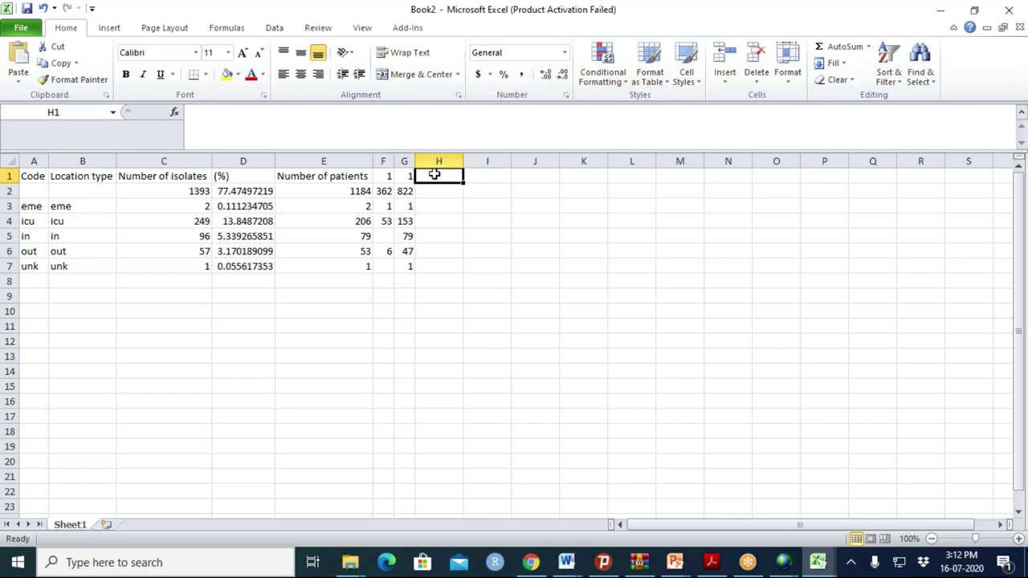
type("Isolates")
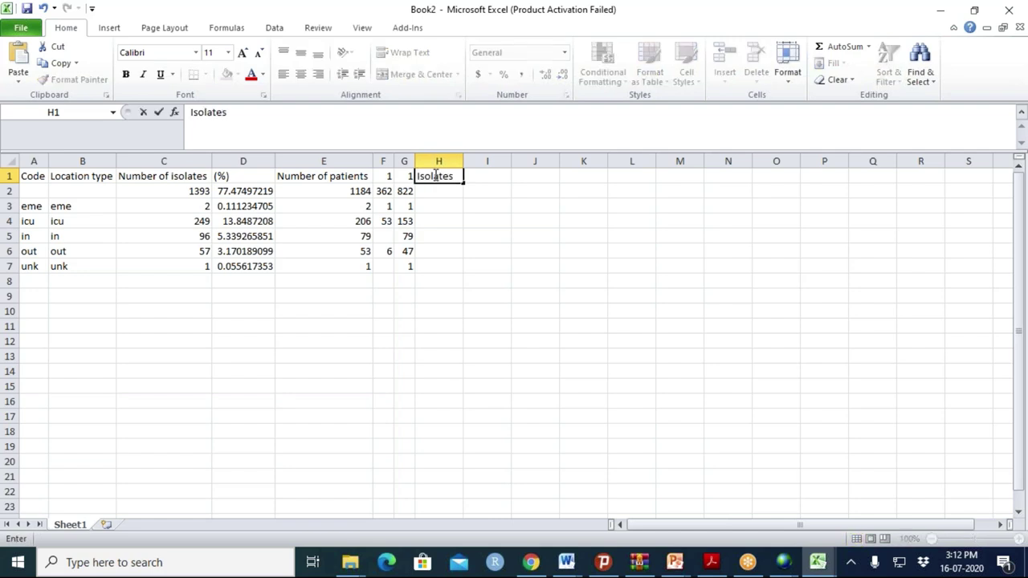
type(" per patient")
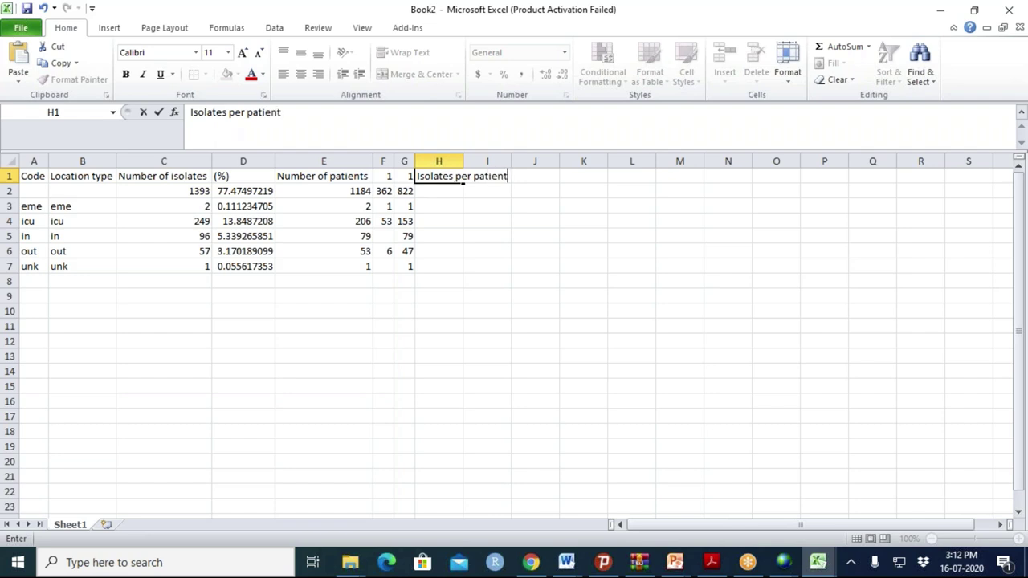
key("Return")
left_click_drag(463, 161, 513, 160)
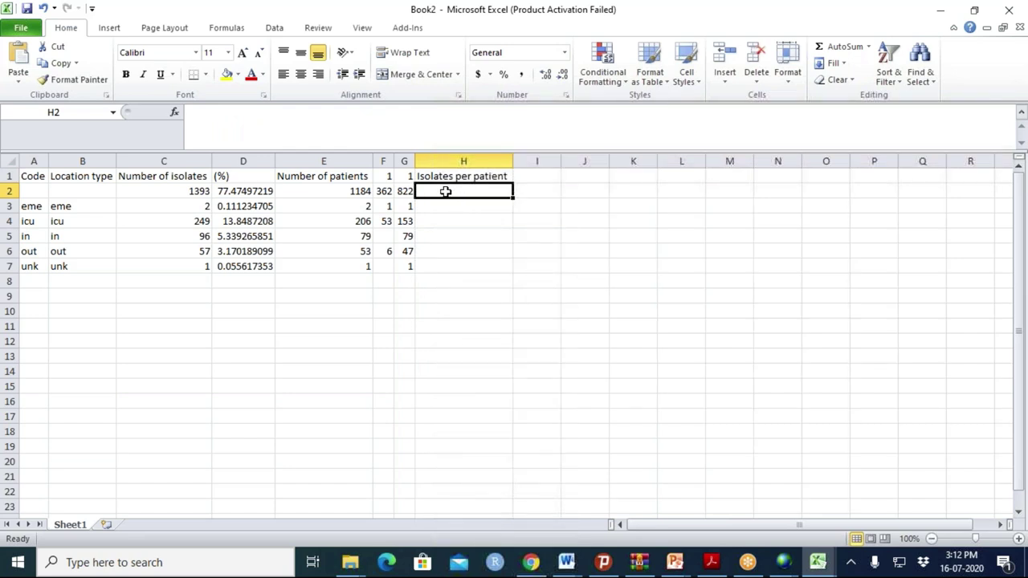
Calculate isolates per patient in H2 with the formula =C2/E2 and fill it down through H7.
type("=")
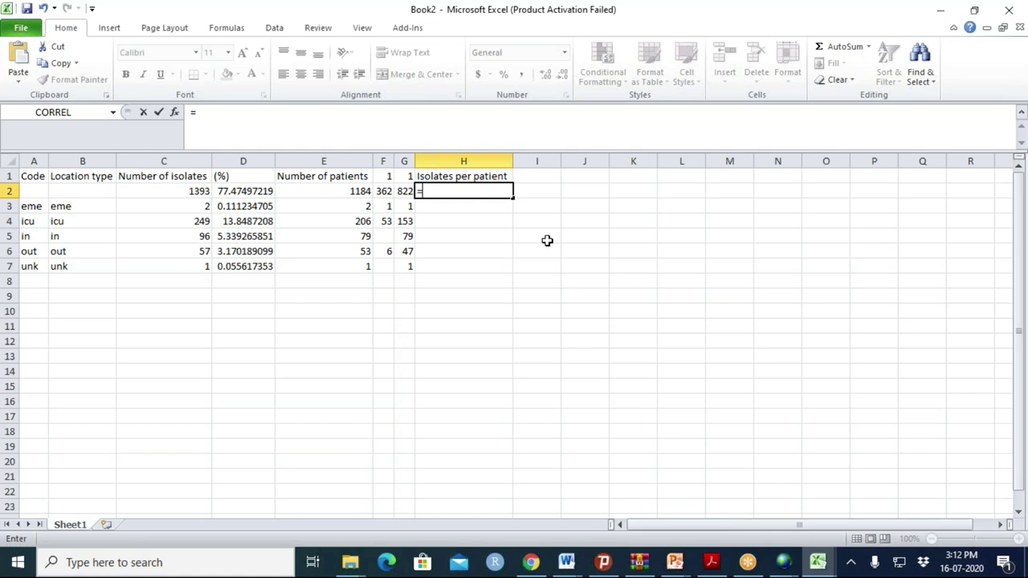
type("c2")
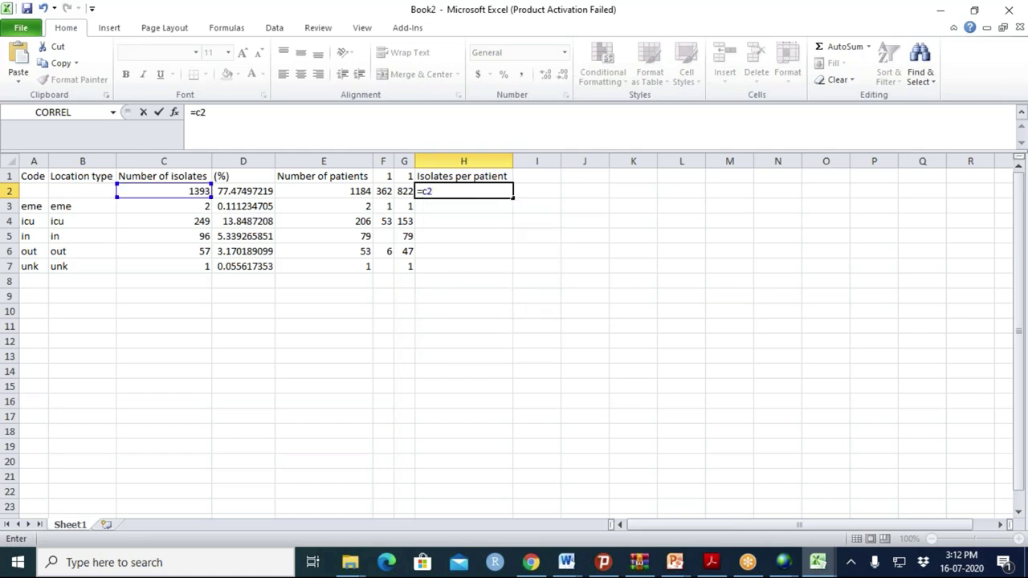
type("+")
key("BackSpace")
type("/")
left_click(358, 193)
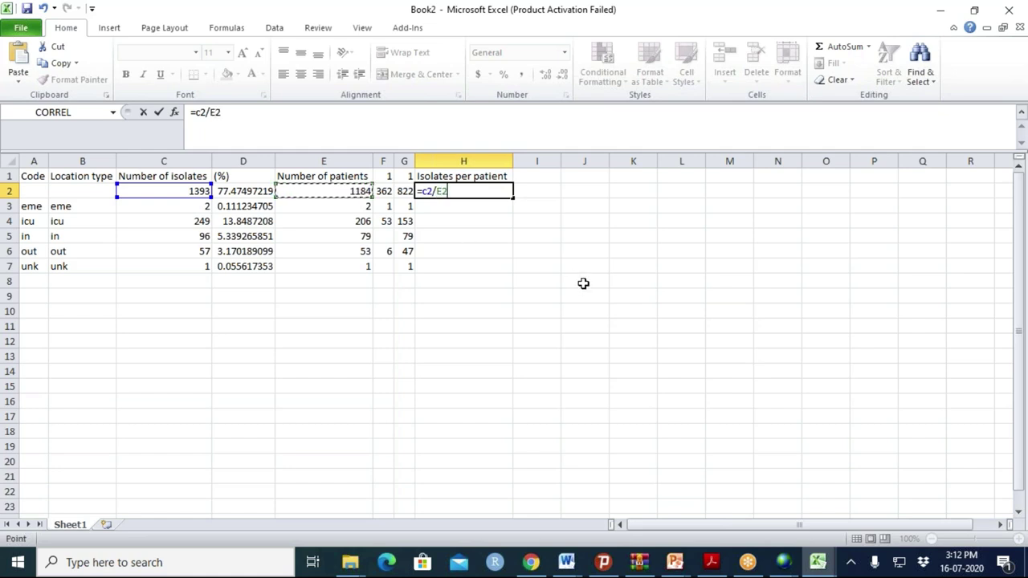
key("Return")
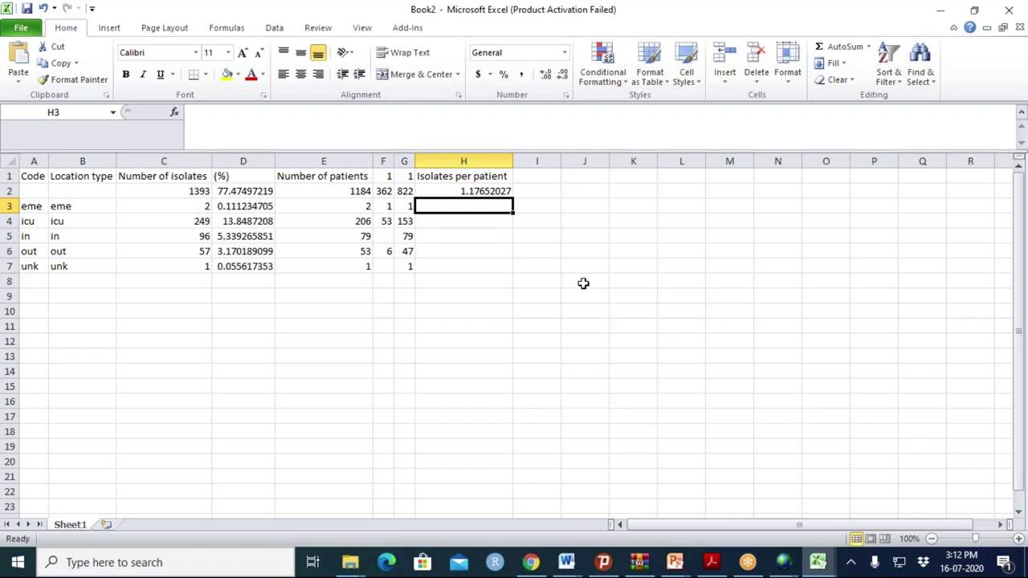
left_click(482, 191)
left_click_drag(513, 199, 511, 270)
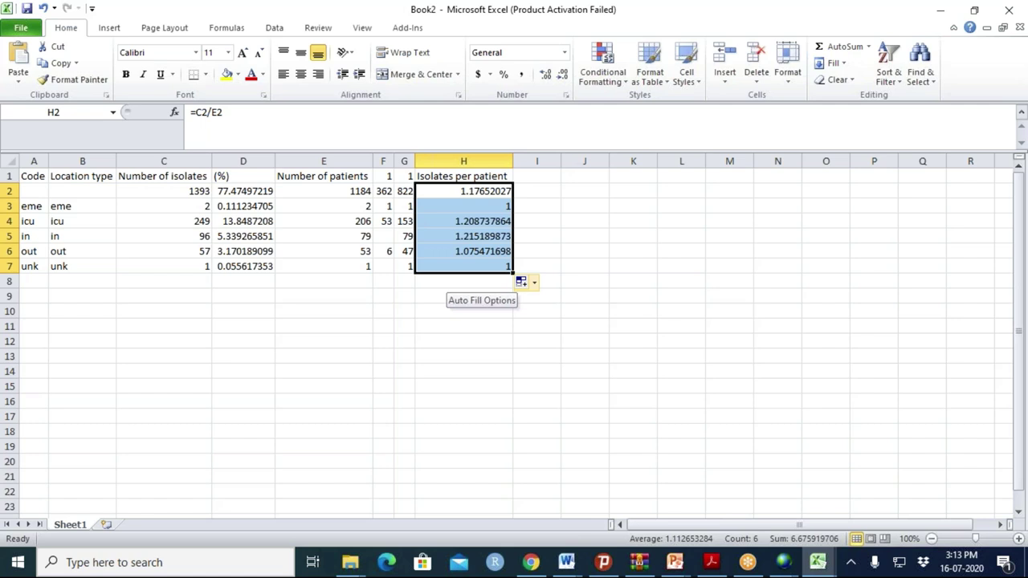
Format the isolates-per-patient values in H2:H7 as Number with 3 decimal places.
right_click(494, 197)
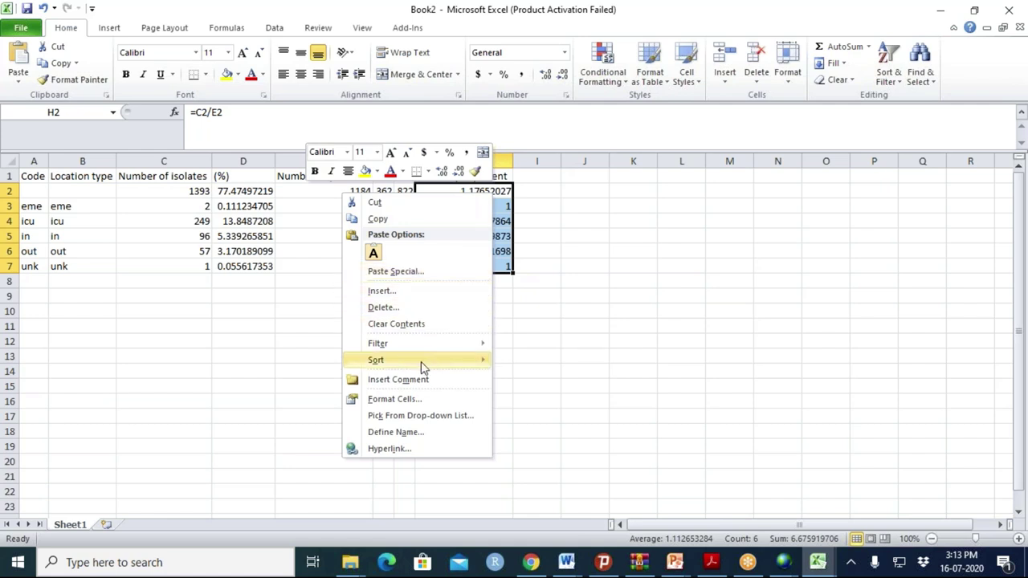
key("Escape")
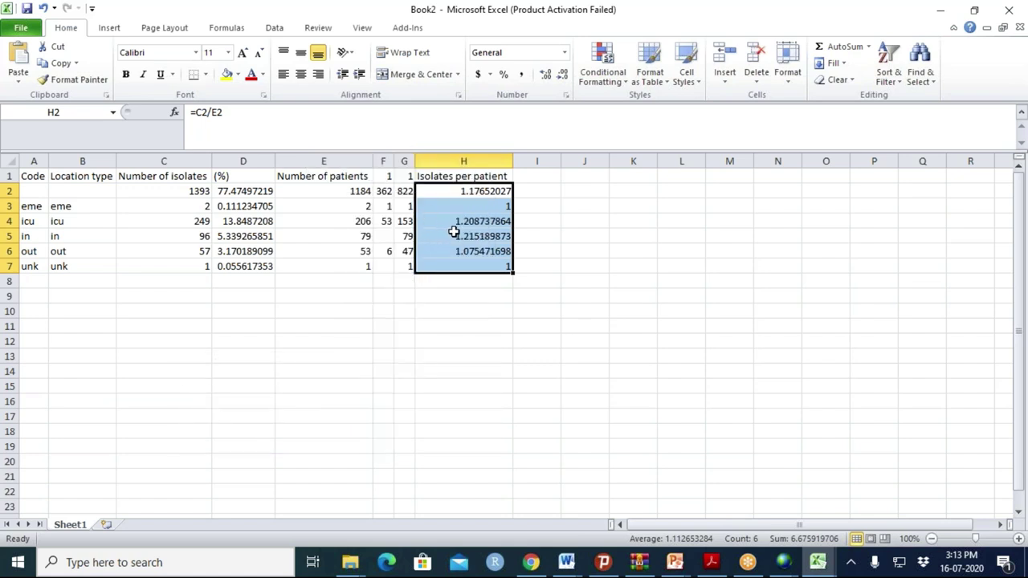
key("ctrl+1")
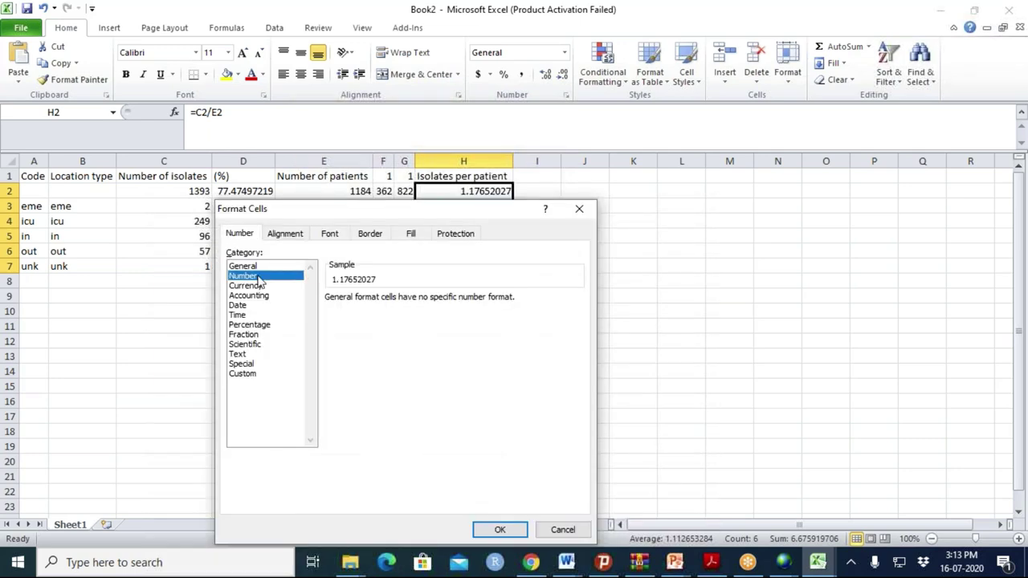
left_click(258, 277)
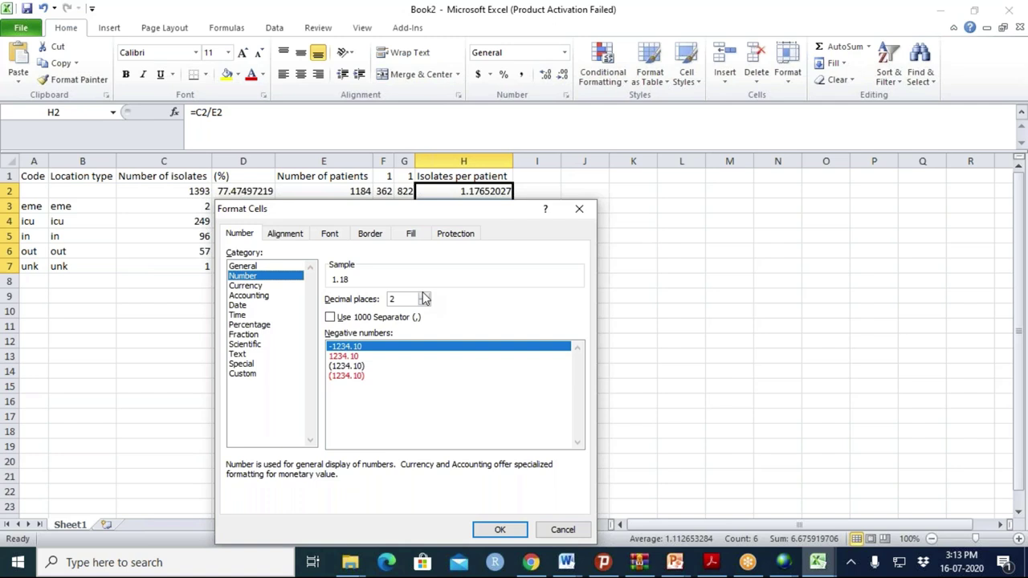
left_click(424, 303)
left_click(424, 296)
left_click(424, 296)
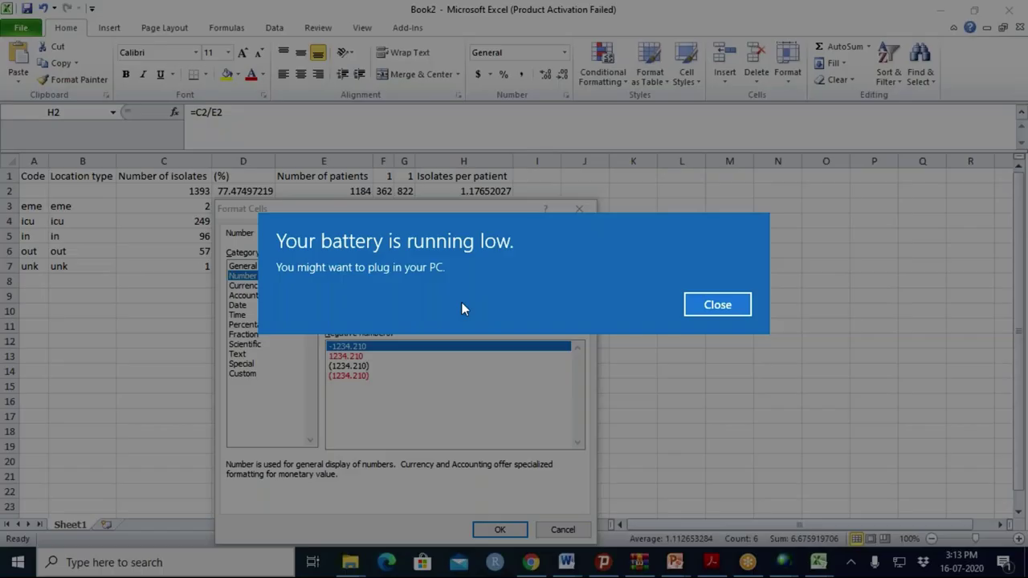
left_click(737, 308)
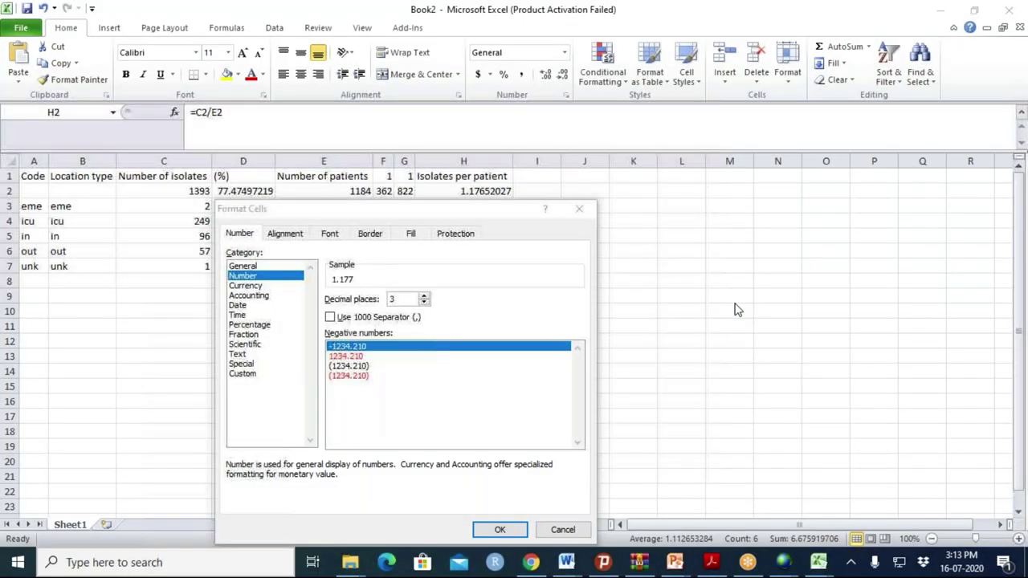
left_click(498, 531)
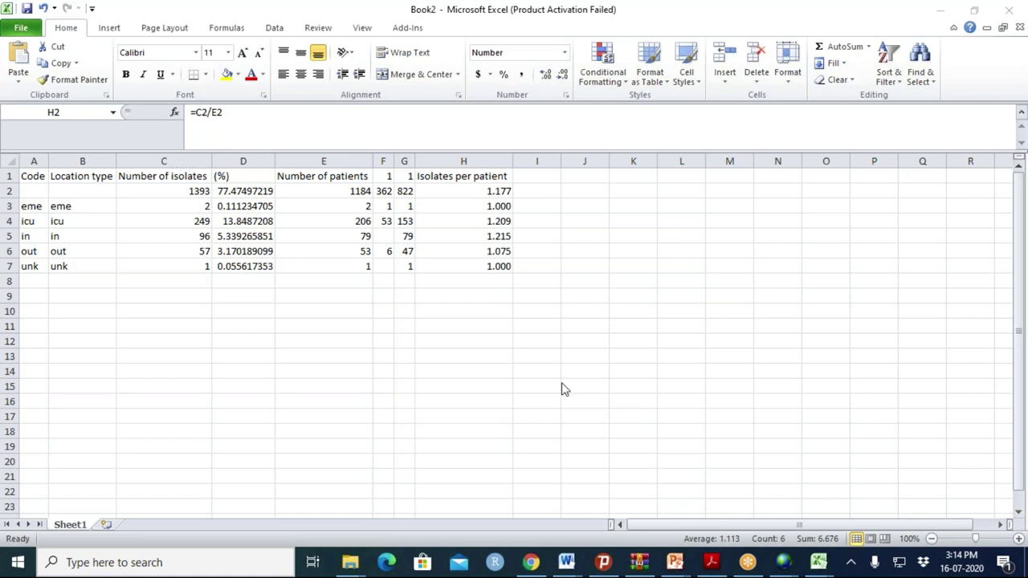
left_click(852, 563)
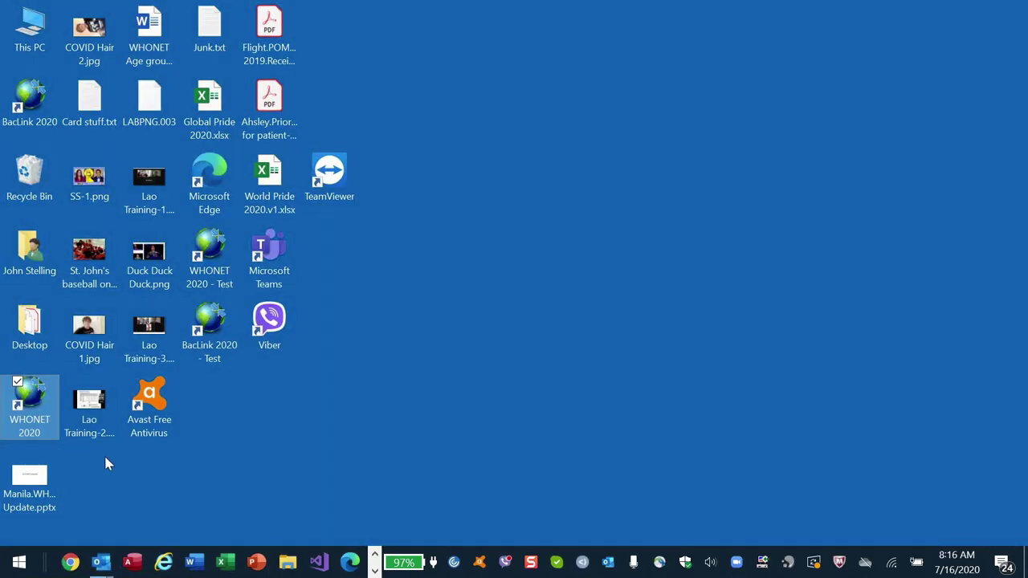
Start WHONET 2020 and open the laboratory EPHI - National Microbiology Laboratory (ETH, 01).
double_click(30, 398)
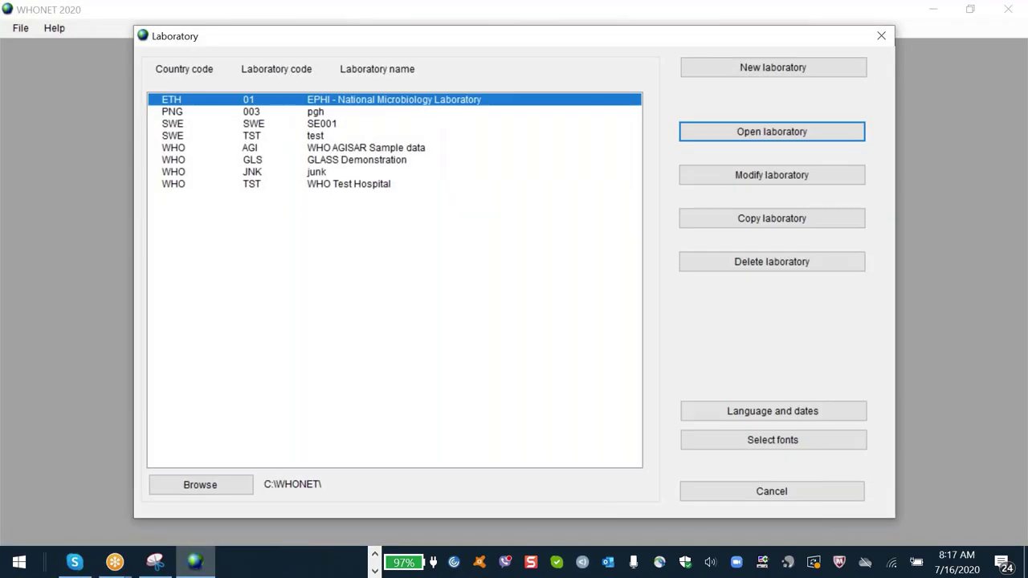
left_click(349, 184)
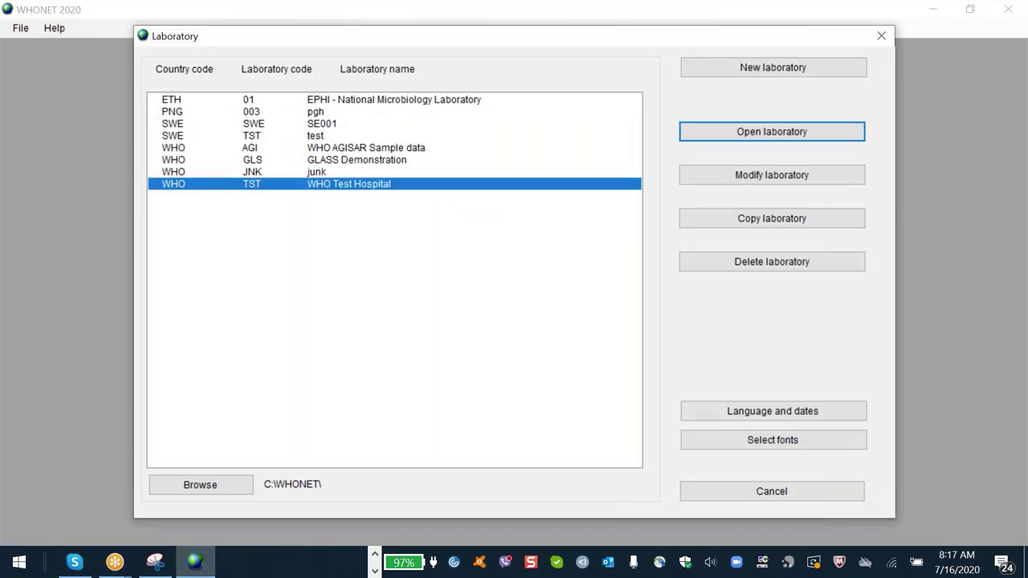
key("Up")
key("Up")
key("Up")
key("Up")
key("Up")
key("Up")
key("Up")
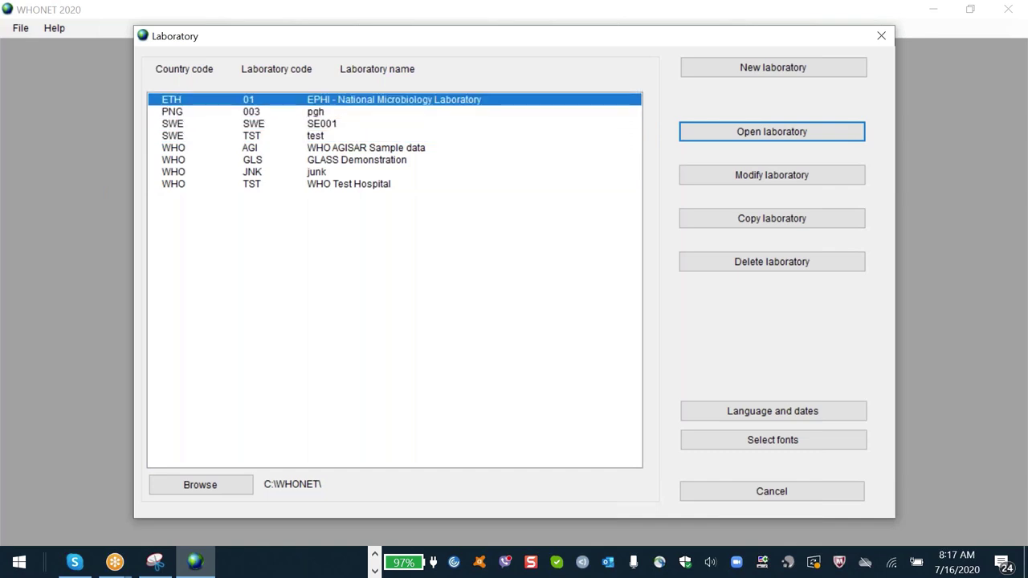
key("Return")
Start a quick analysis and choose the report "WHONET Standard report - Patient and sample statistics".
key("alt+a")
key("Down")
key("Return")
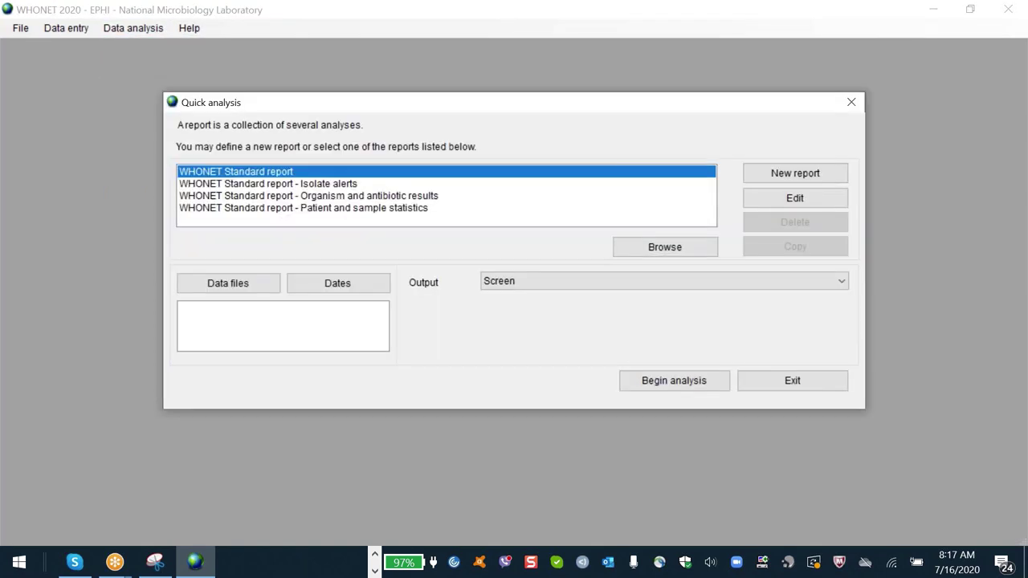
key("Down")
key("Down")
key("Down")
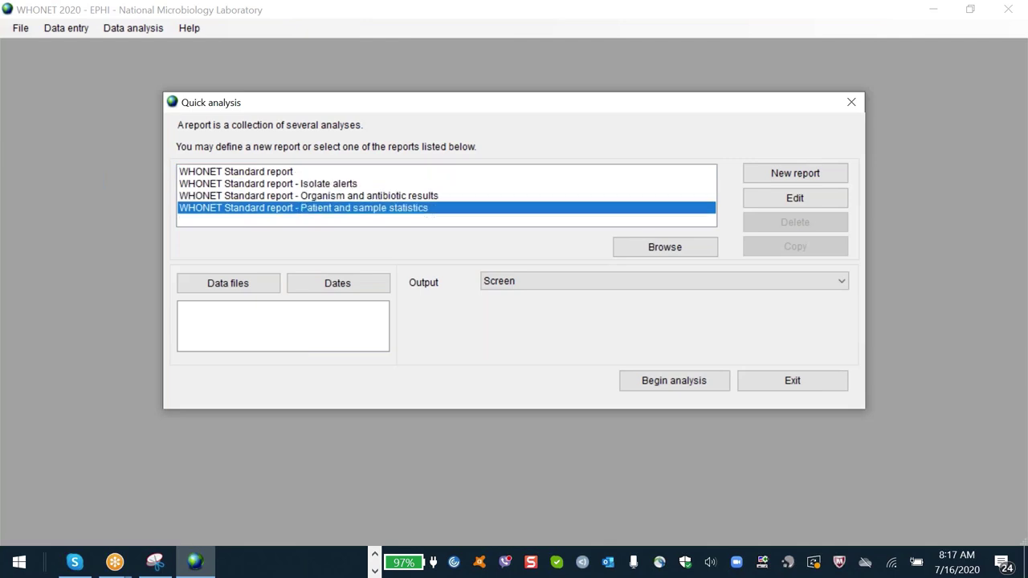
Set the data file to NRL_ONEYEAREncripted.01 from C:\LaptopStartAgain\Countries-2020\Ethiopia\Data.
left_click(251, 289)
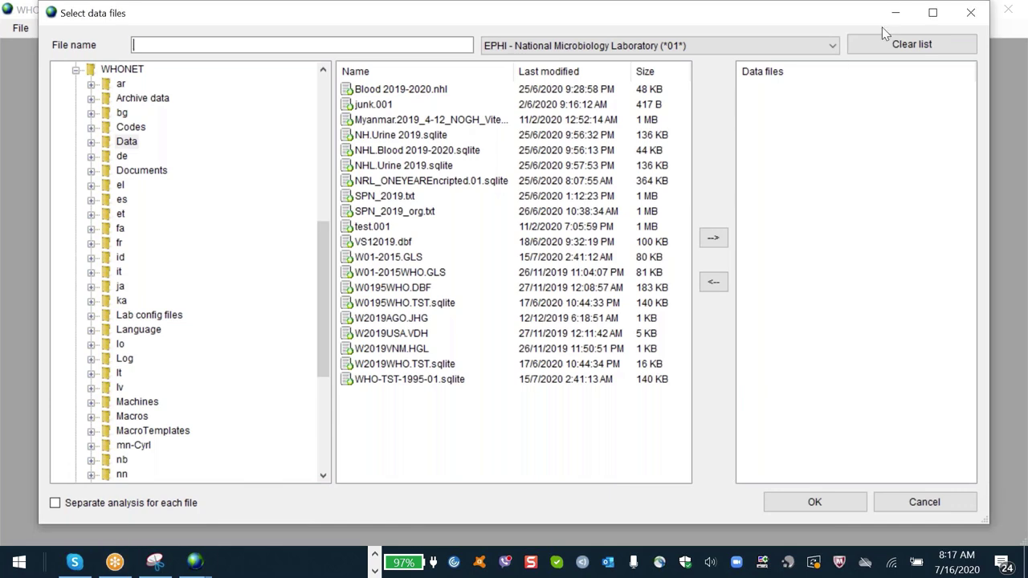
left_click(417, 119)
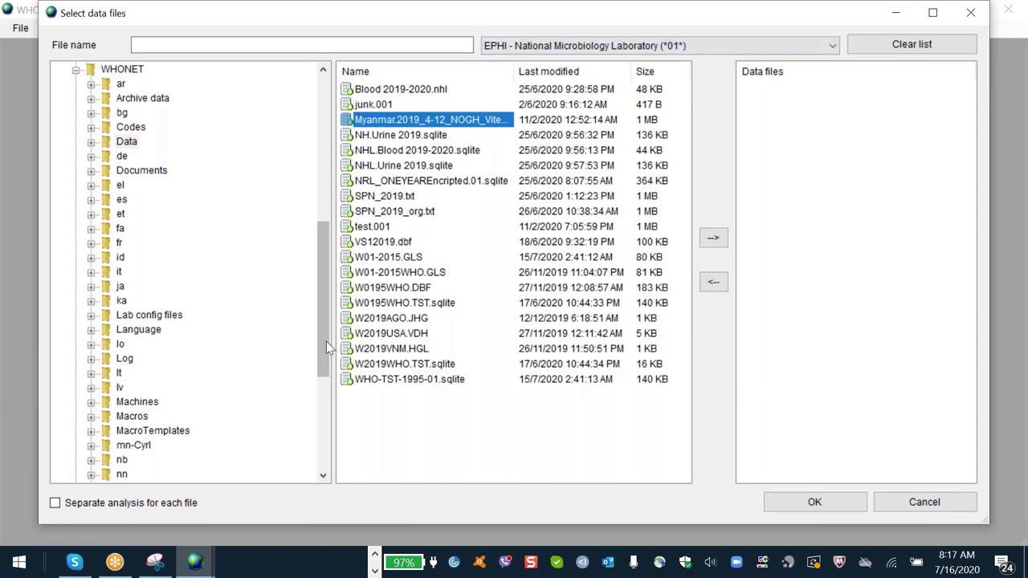
left_click(327, 106)
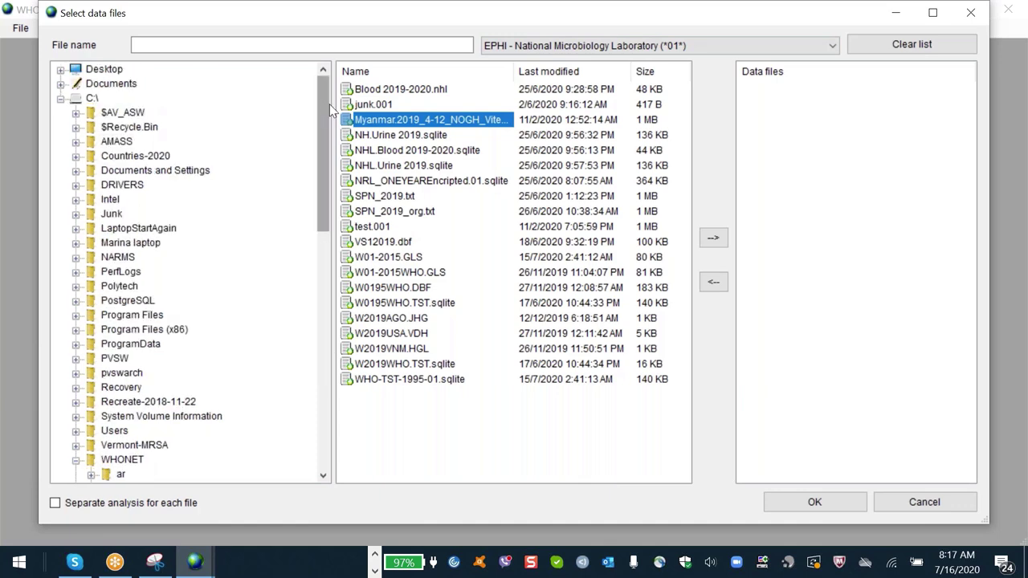
left_click(76, 228)
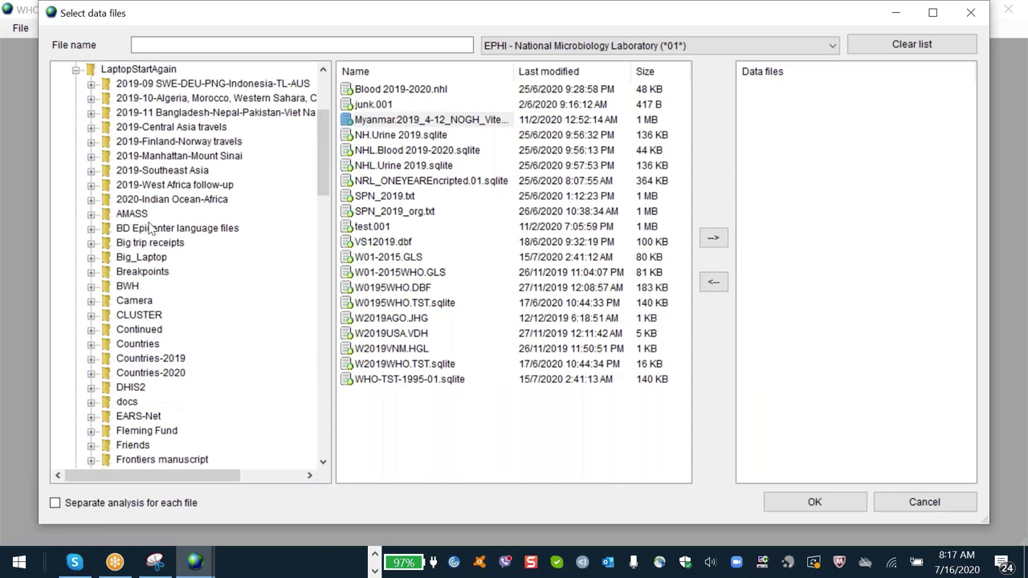
left_click(92, 374)
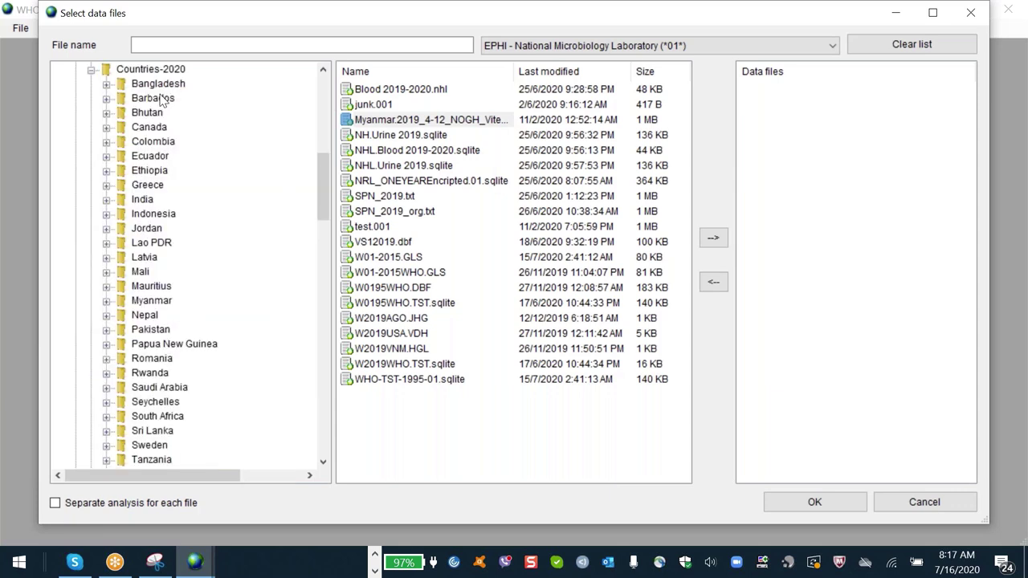
left_click(167, 70)
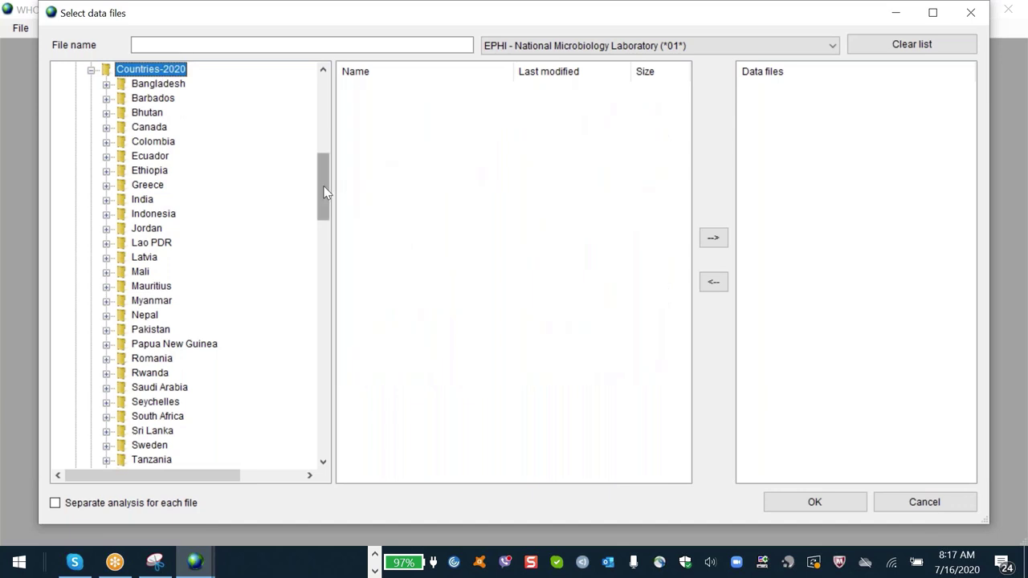
mouse_move(326, 192)
left_mouse_down()
mouse_move(329, 211)
mouse_move(335, 158)
mouse_move(325, 219)
mouse_move(330, 131)
mouse_move(325, 225)
mouse_move(322, 180)
left_mouse_up()
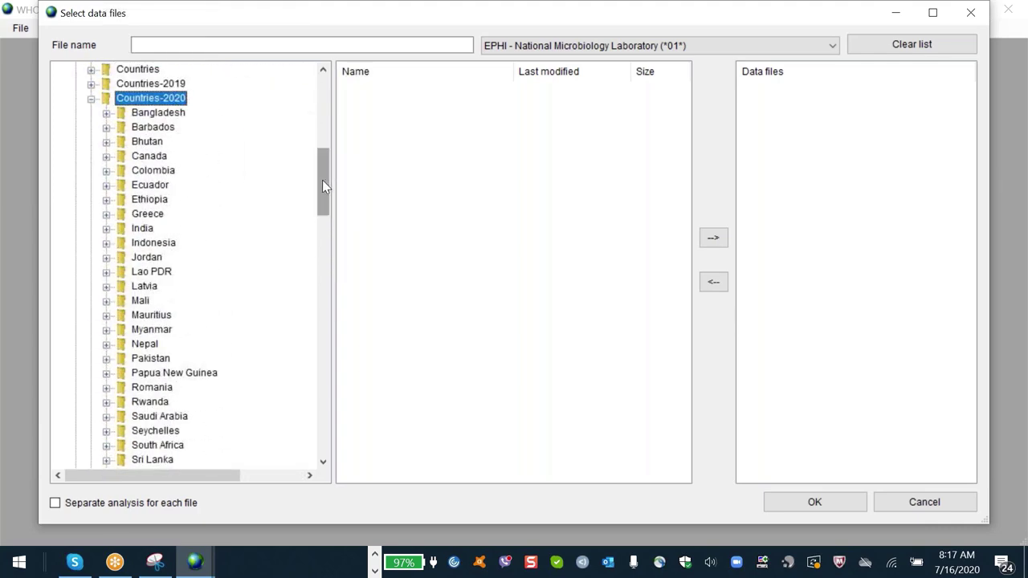
left_click(107, 200)
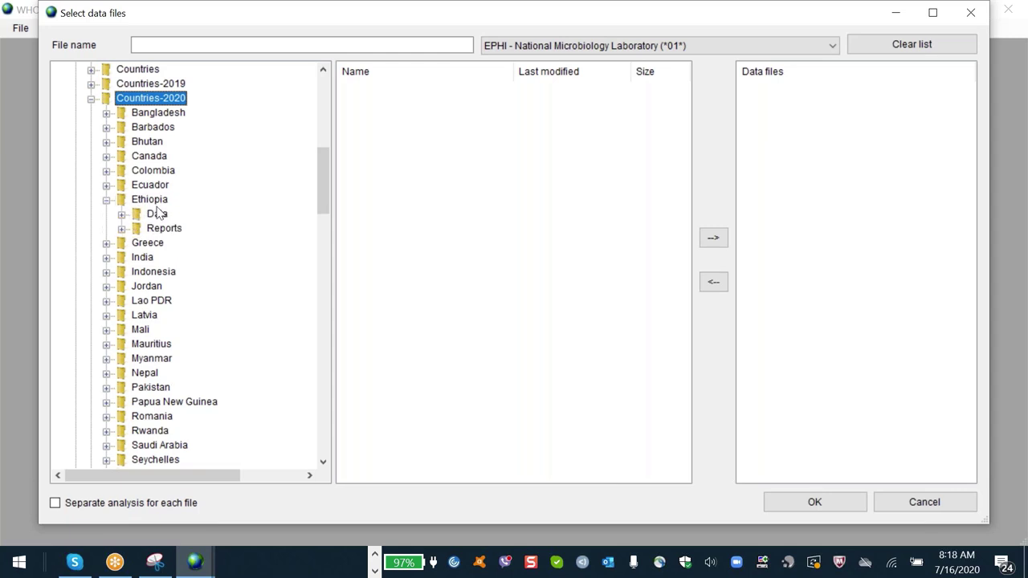
left_click(157, 214)
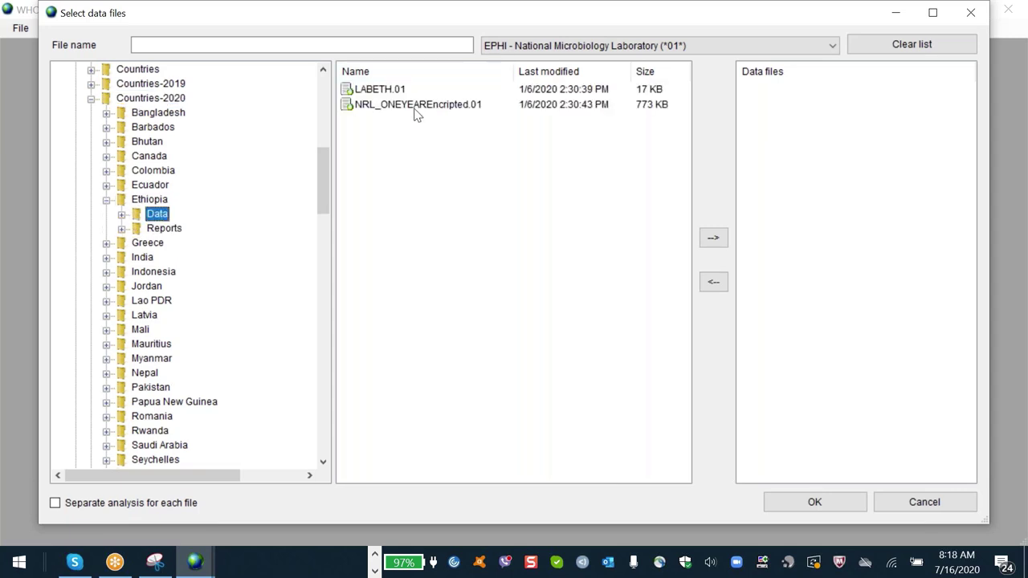
double_click(416, 106)
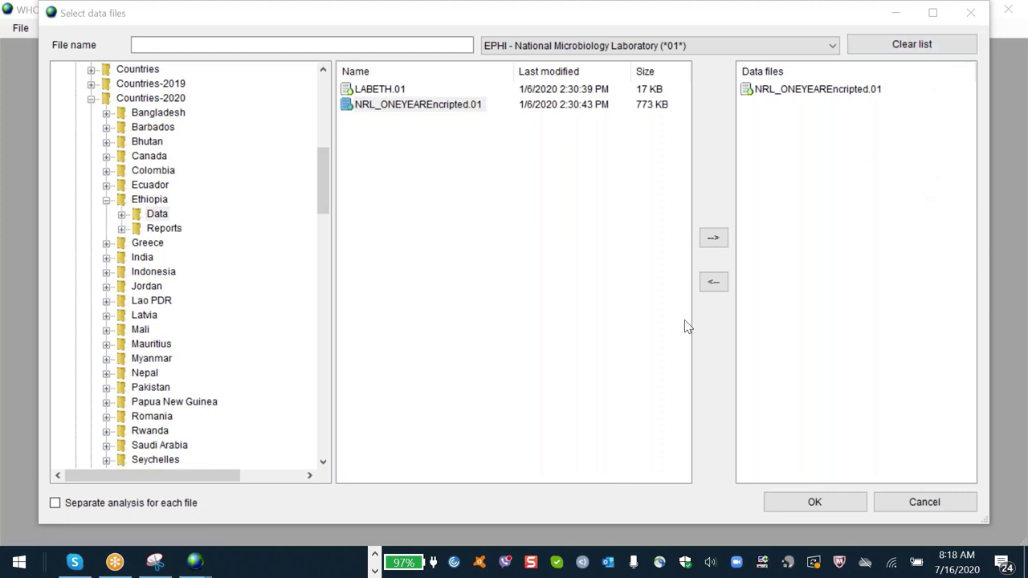
left_click(802, 501)
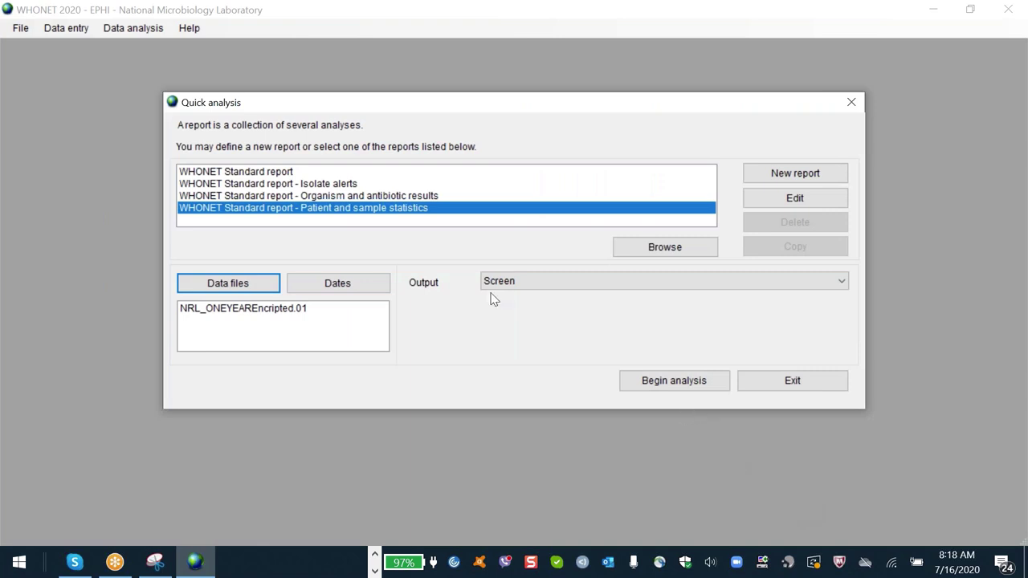
Review the available output formats for the report, from Microsoft Excel to Microsoft Word, and return to Screen.
left_click(422, 422)
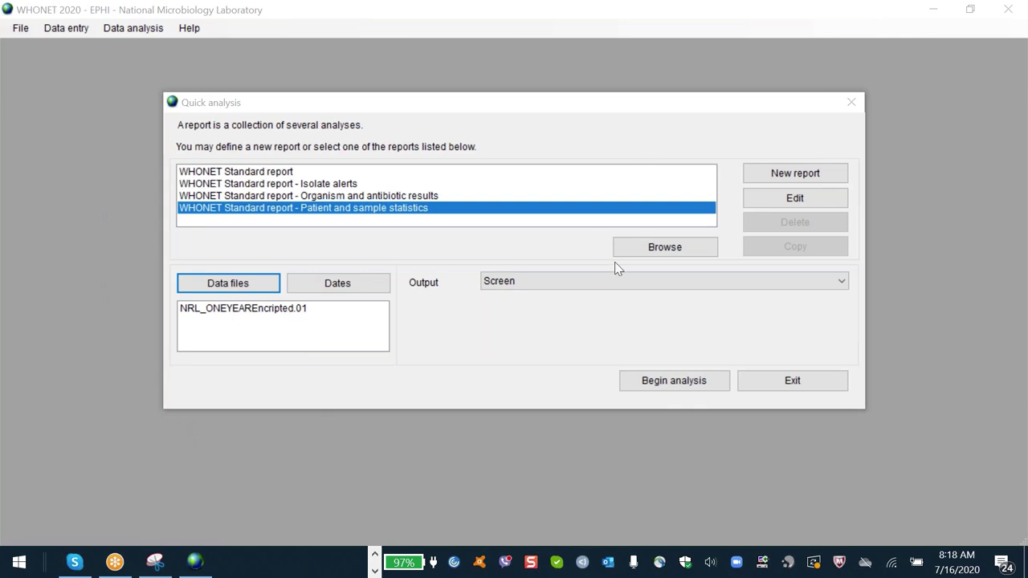
left_click(579, 285)
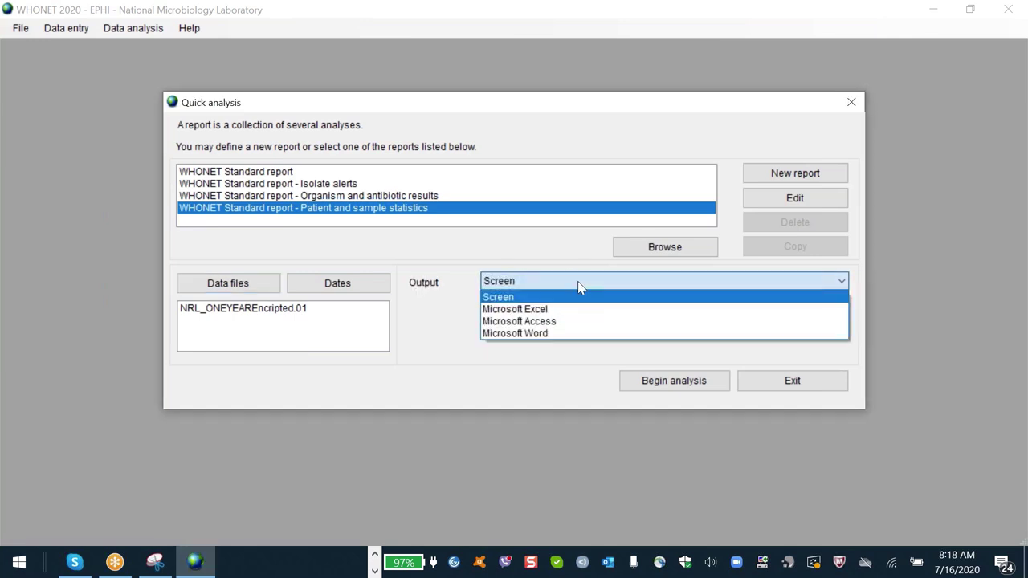
key("Down")
key("Down")
key("Down")
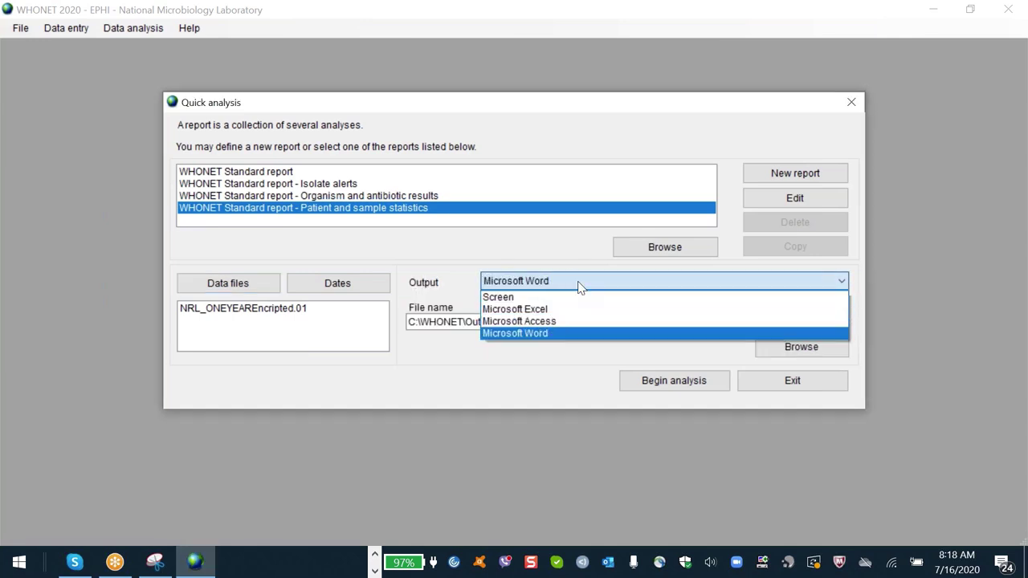
key("Up")
key("Up")
key("Up")
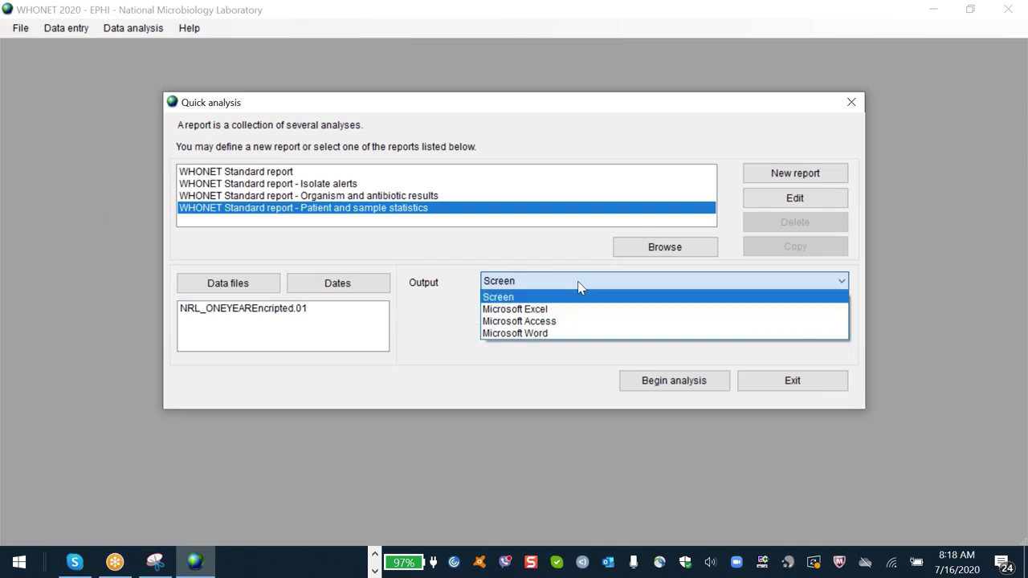
left_click(580, 286)
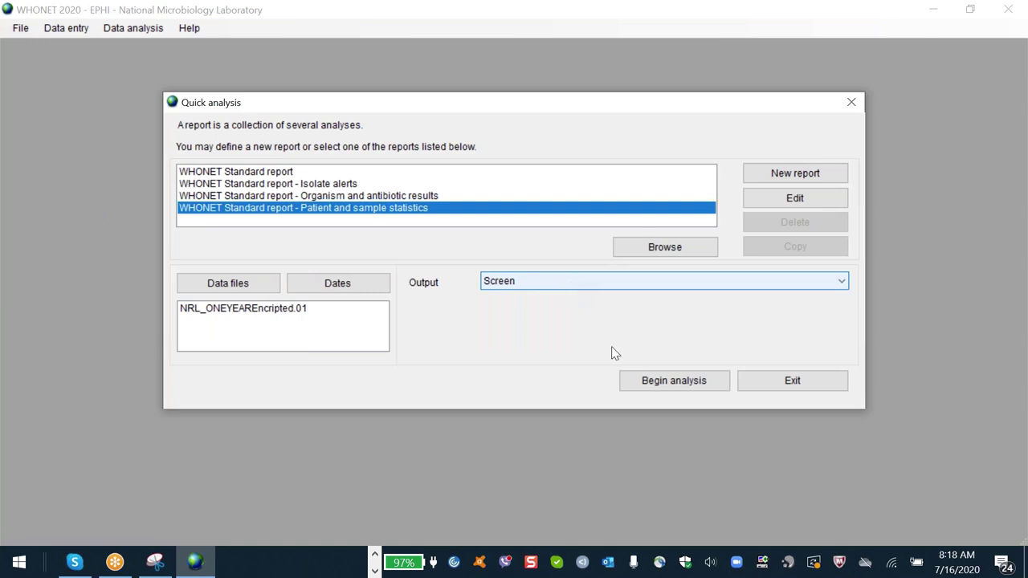
Run the analysis and advance through the laboratory, sex, age, location and location type results to the specimen type table.
left_click(675, 380)
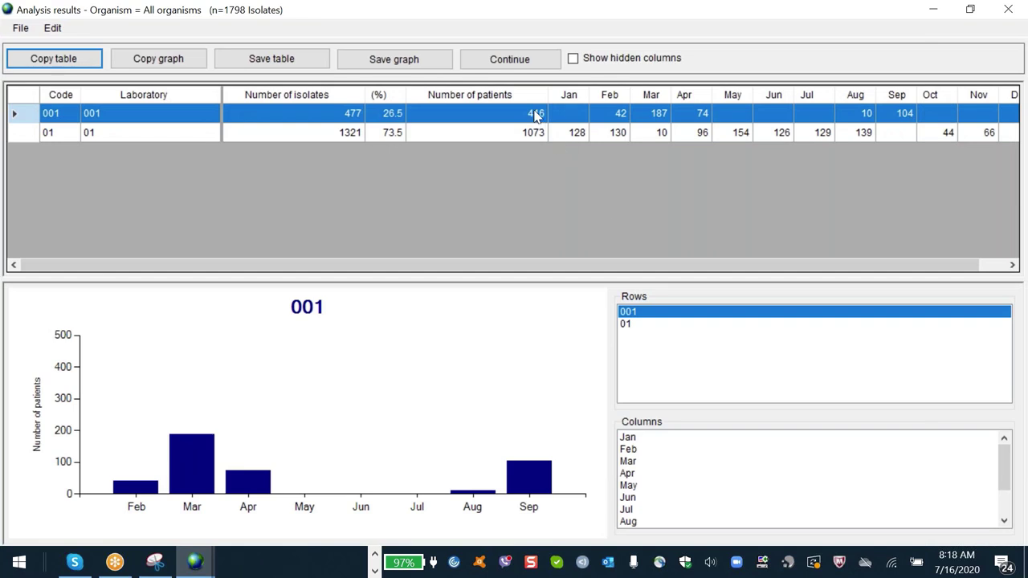
left_click(509, 59)
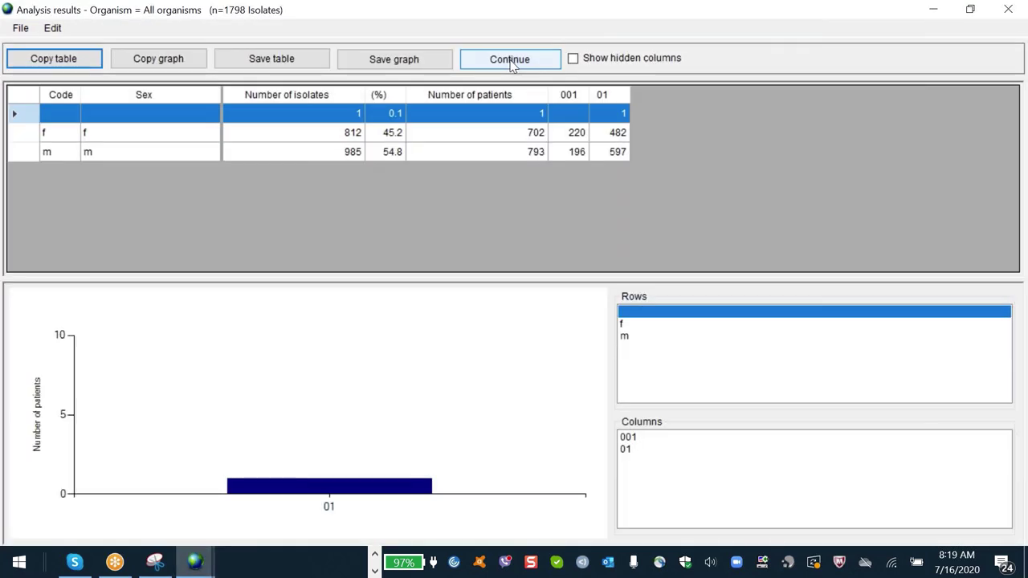
left_click(511, 62)
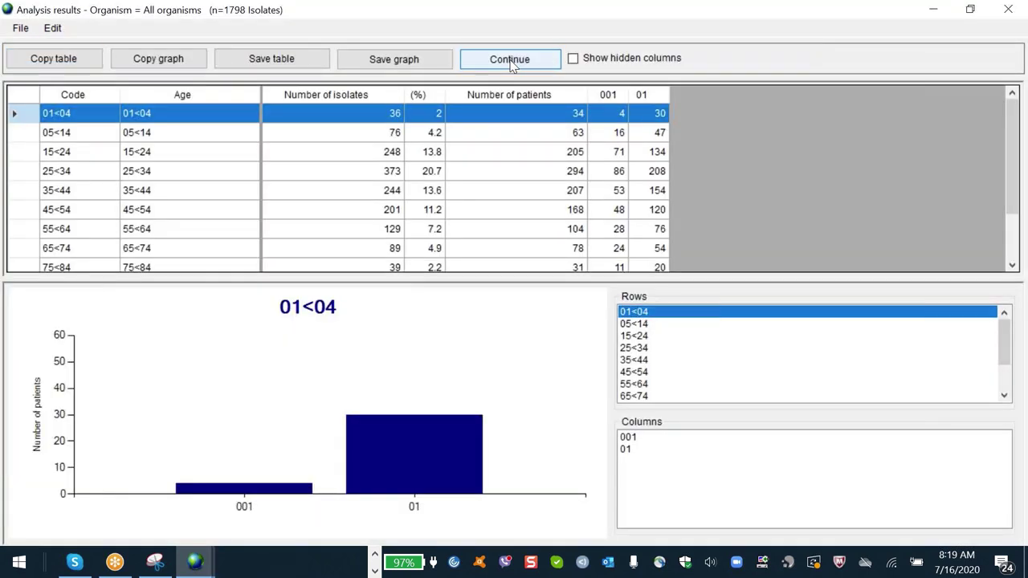
left_click(511, 61)
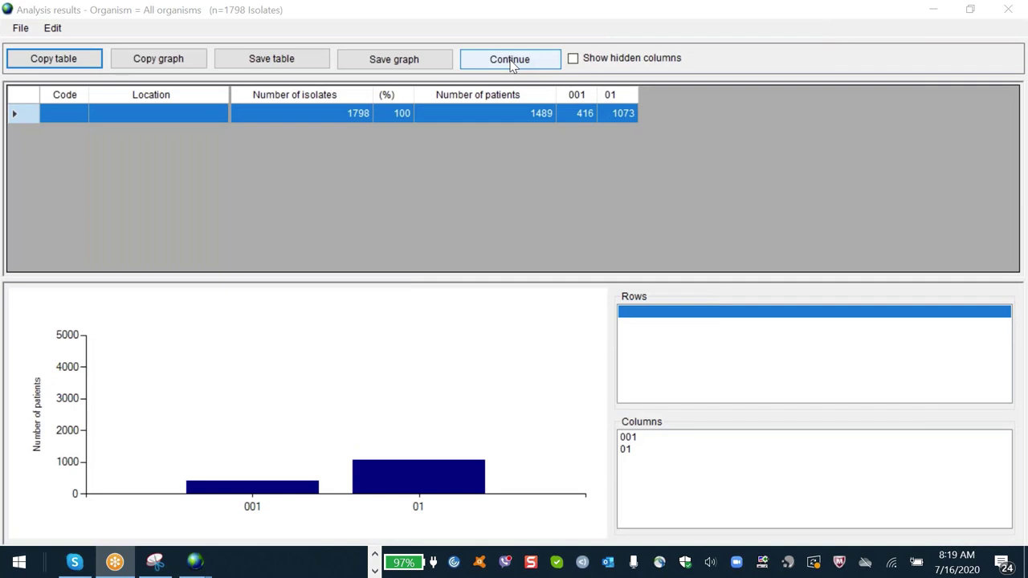
left_click(510, 61)
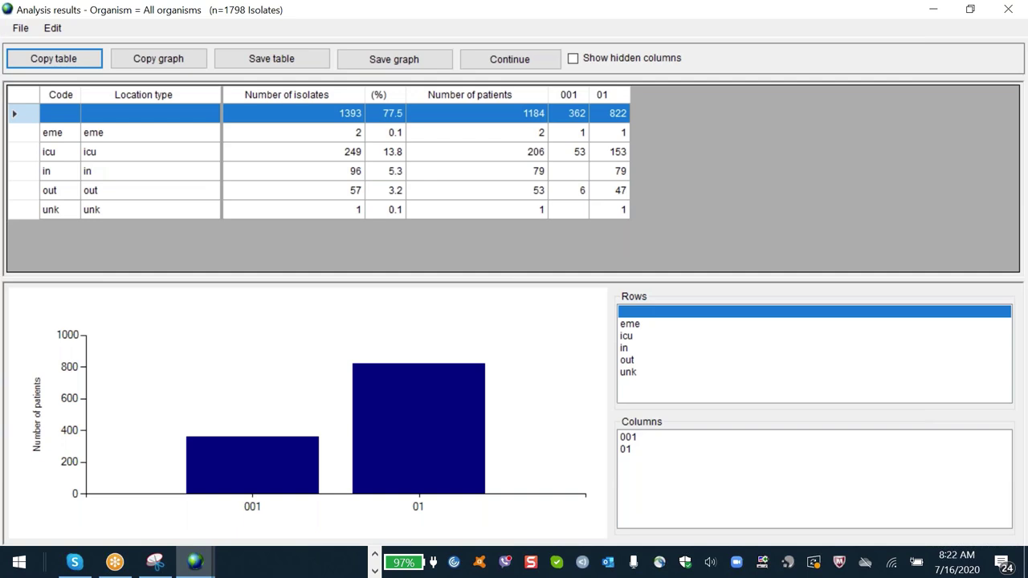
left_click(508, 59)
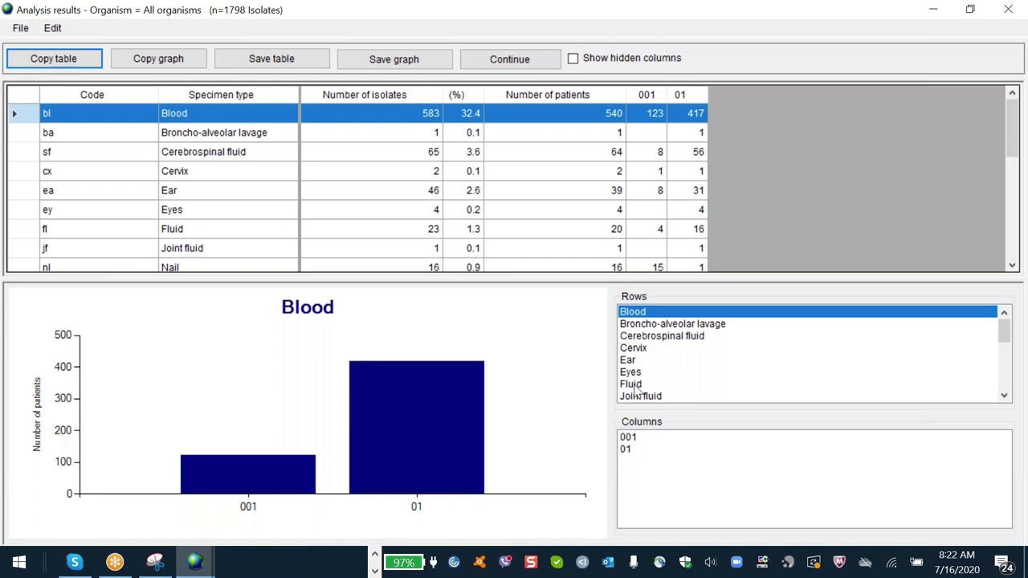
Graph the specimen types for laboratory 01 and sort the table by number of isolates in descending order.
left_click(640, 450)
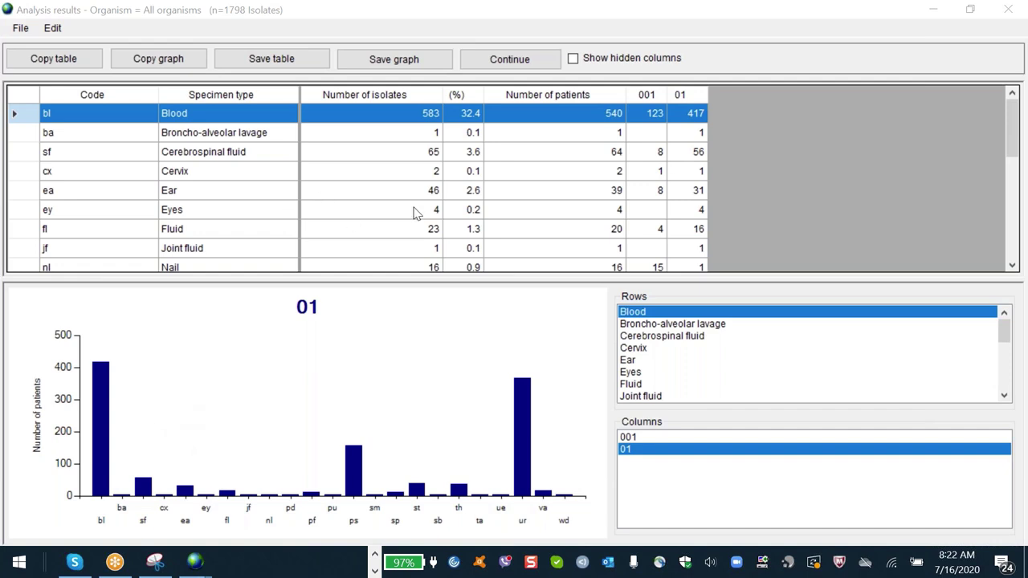
left_click(384, 98)
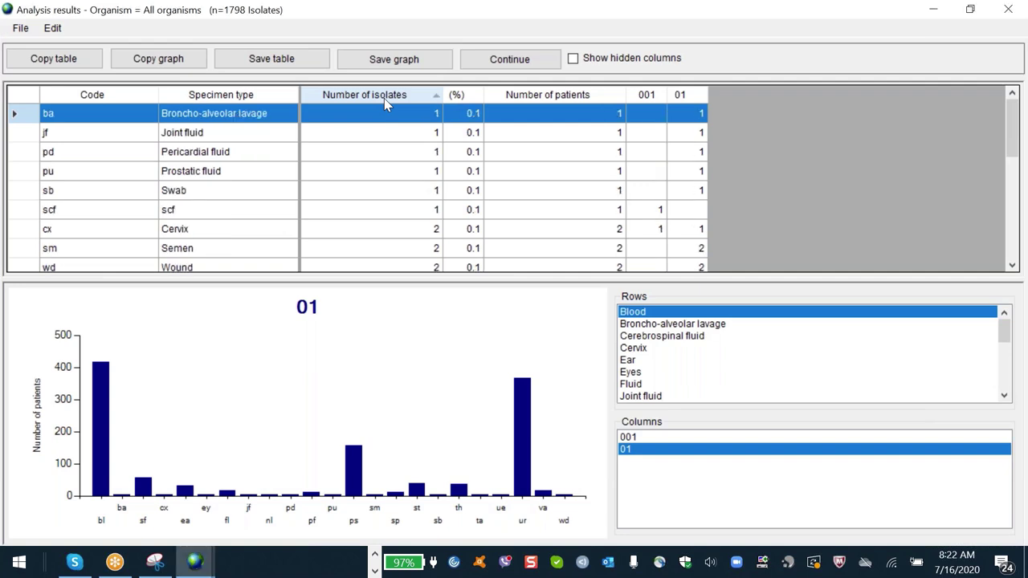
left_click(384, 98)
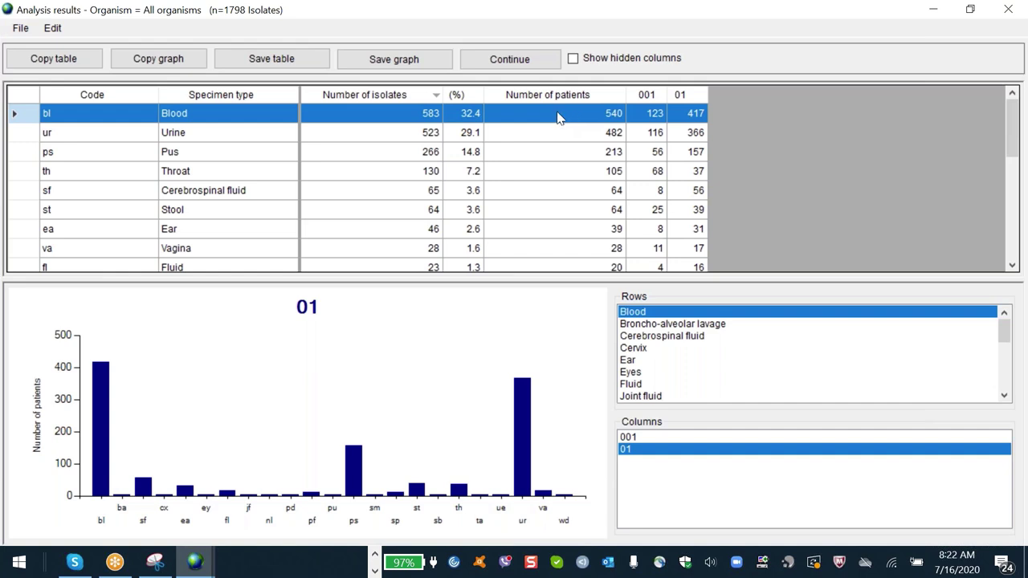
Compare the numbers of isolates and patients for cerebrospinal fluid, urine, stool and the less frequent specimen types down to prostatic fluid.
left_click(425, 198)
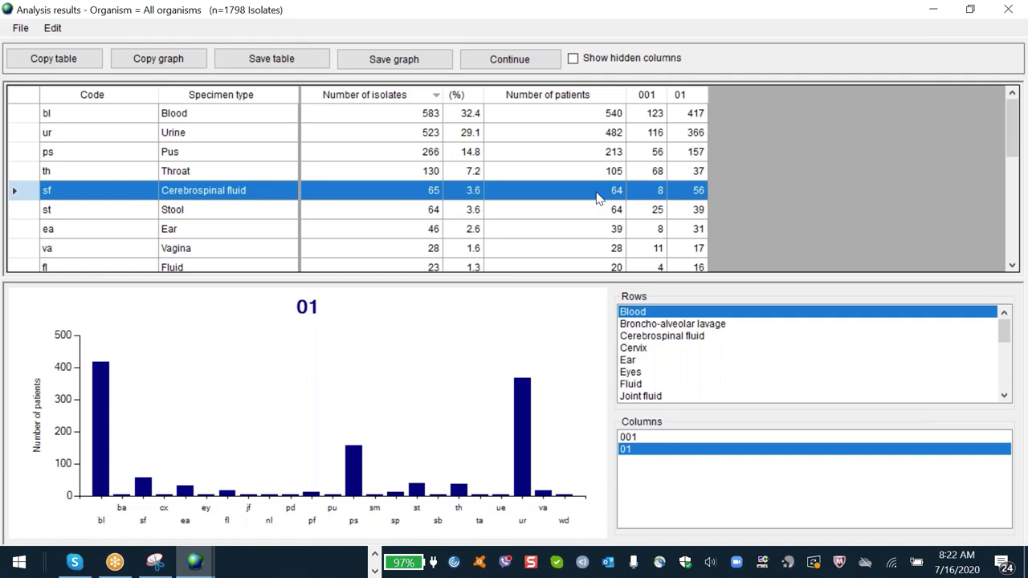
left_click(441, 137)
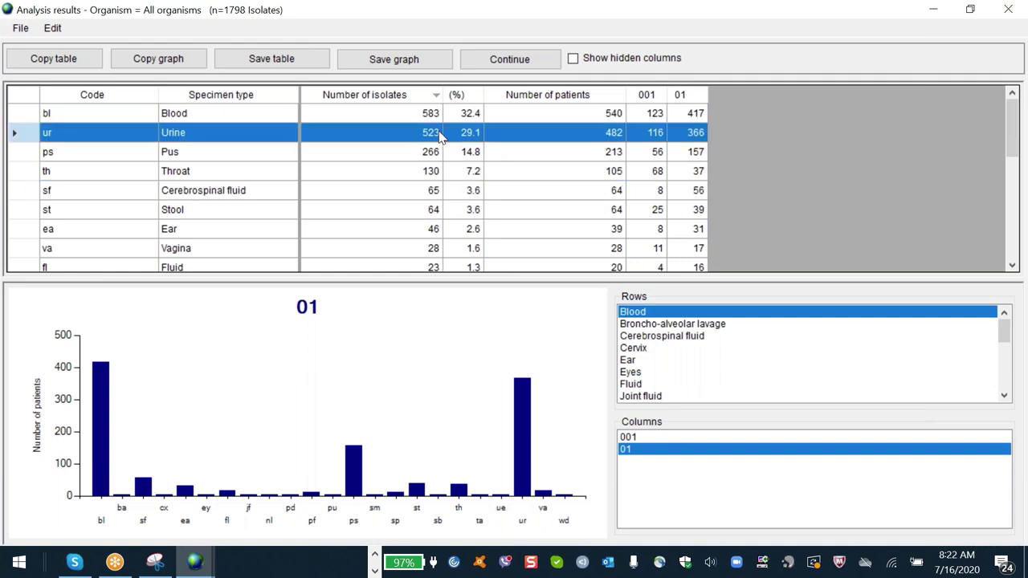
left_click(432, 198)
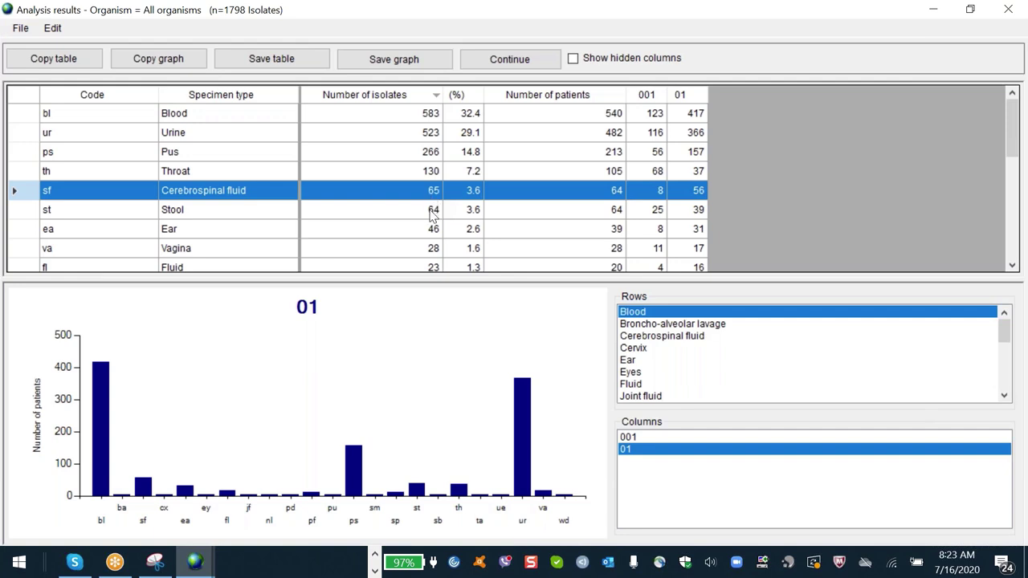
left_click(432, 214)
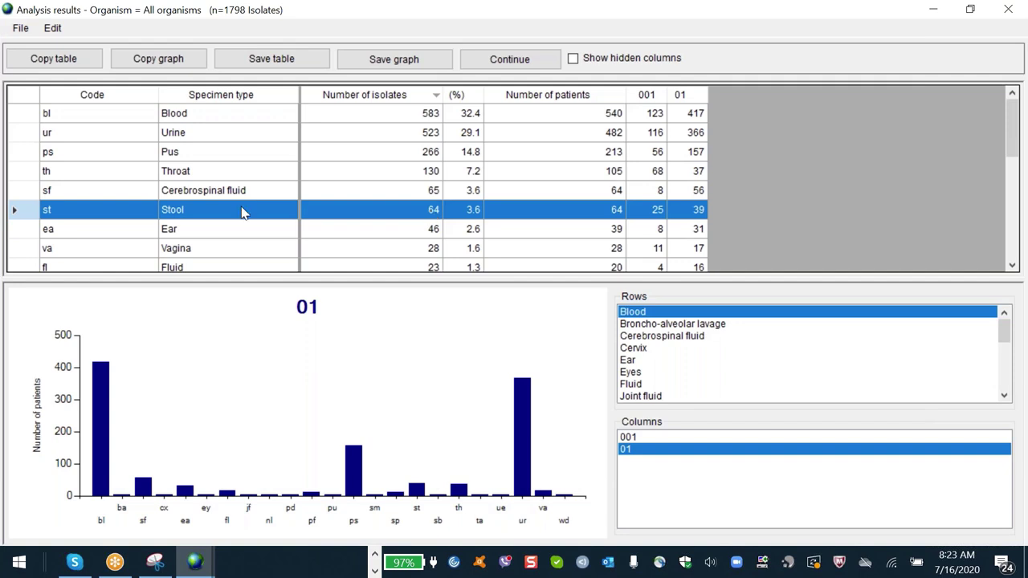
key("Down")
key("Down")
key("Down")
key("Down")
key("Down")
key("Down")
key("Down")
key("Down")
key("Down")
key("Down")
key("Down")
key("Down")
key("Down")
key("Down")
key("Down")
key("Down")
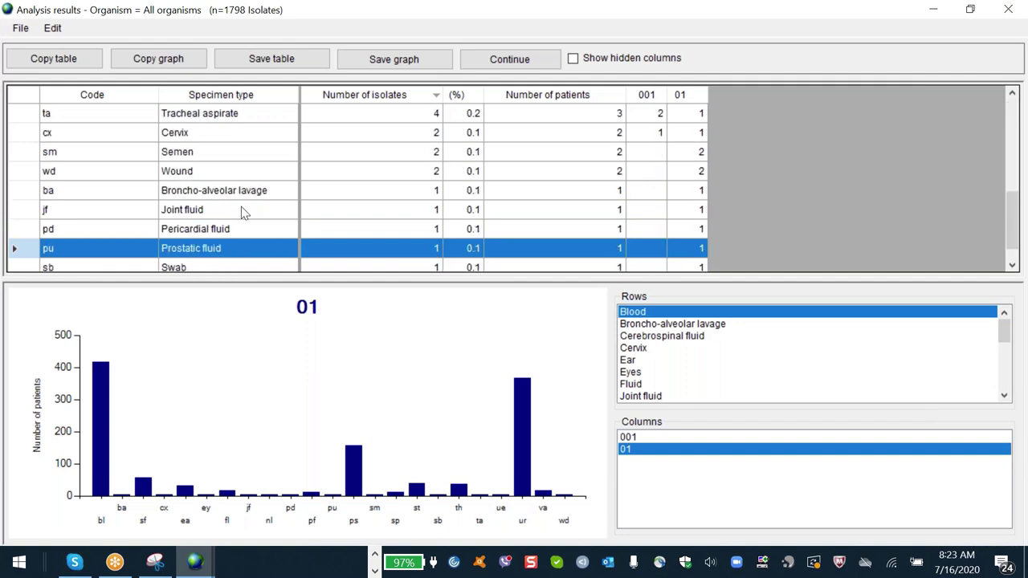
Examine the least frequent specimen types down to scf, return to Blood and continue past the specimen type results to end the report.
key("Up")
key("Up")
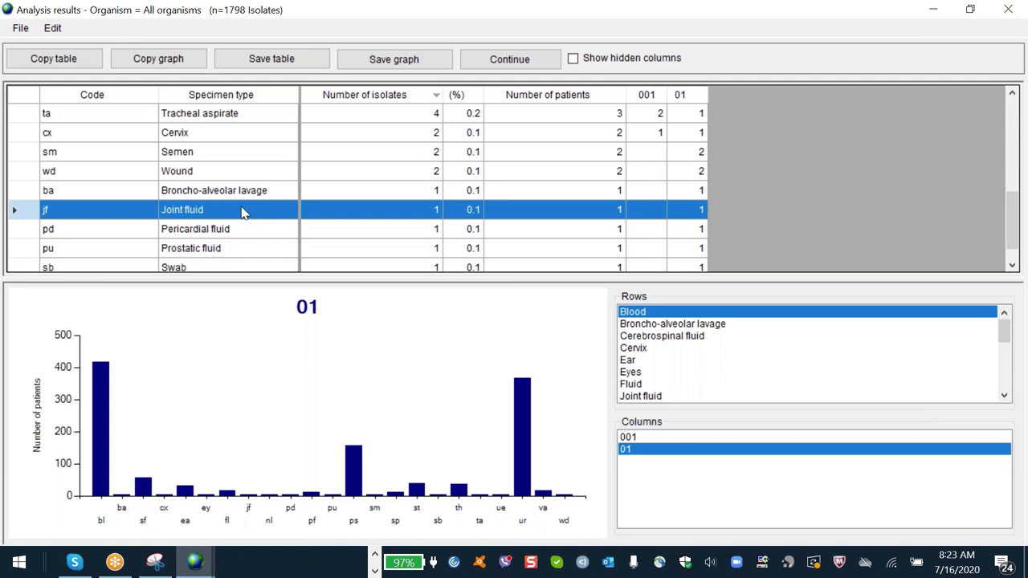
key("Down")
key("Down")
key("Down")
key("Down")
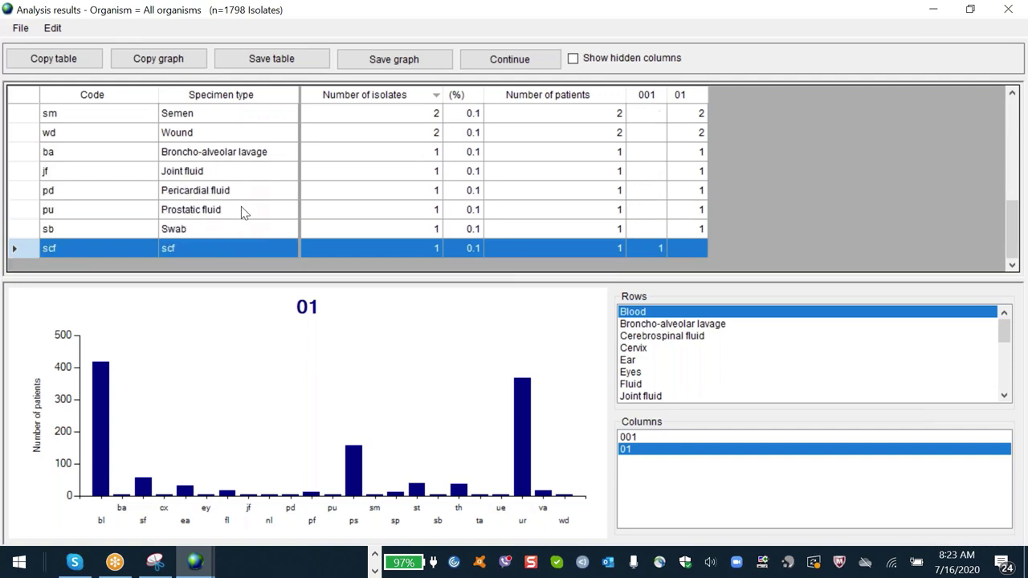
key("Up")
key("Up")
key("Up")
key("Up")
key("Up")
key("Up")
key("Up")
key("Up")
key("Up")
key("Up")
key("Up")
key("Up")
key("Up")
key("Up")
key("Up")
key("Up")
key("Up")
key("Up")
key("Up")
key("Up")
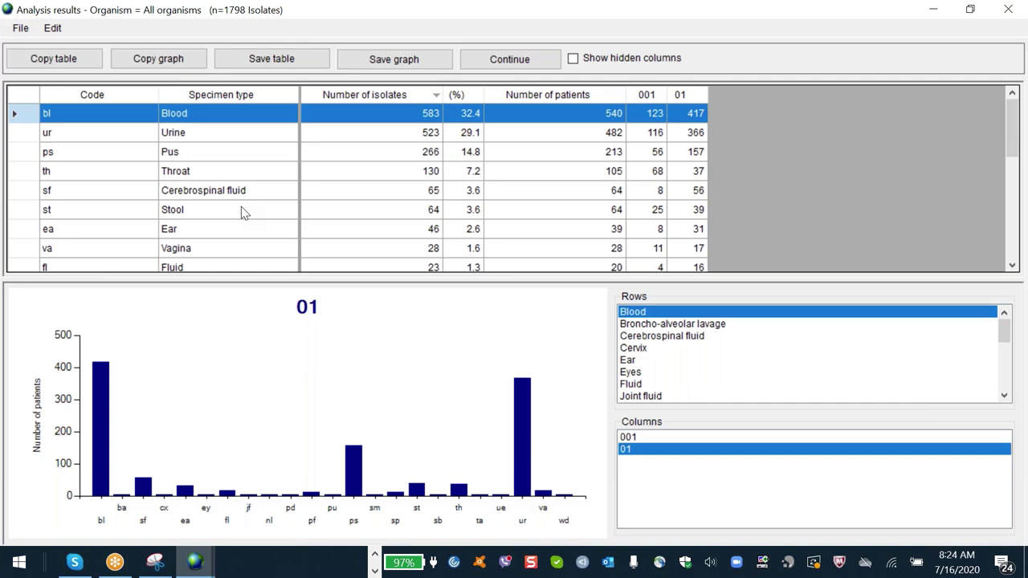
left_click(517, 56)
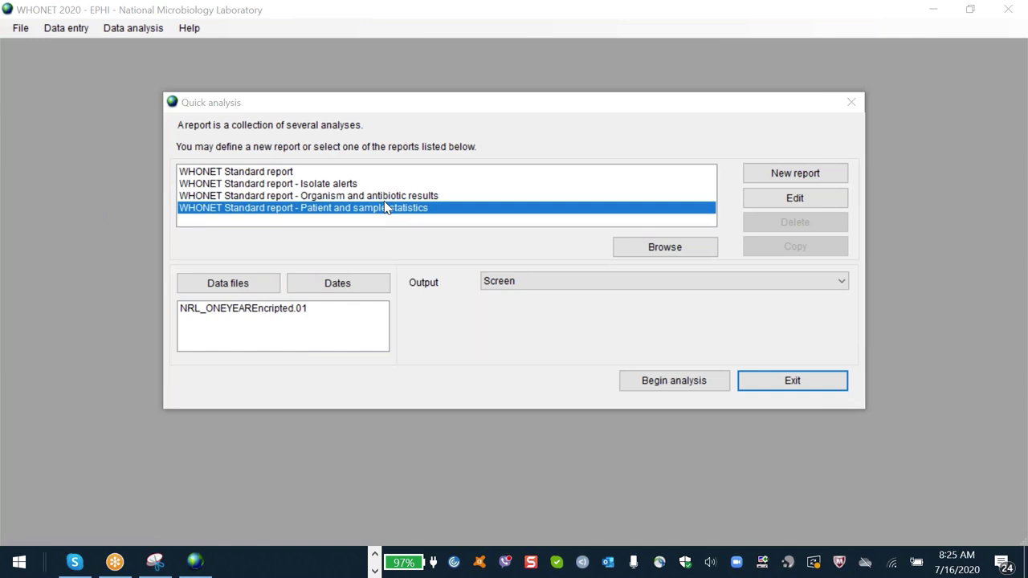
Keep NRL_ONEYEAREncripted.01 as the data file and open the WHONET Standard report - Organism and antibiotic results for editing.
left_click(260, 293)
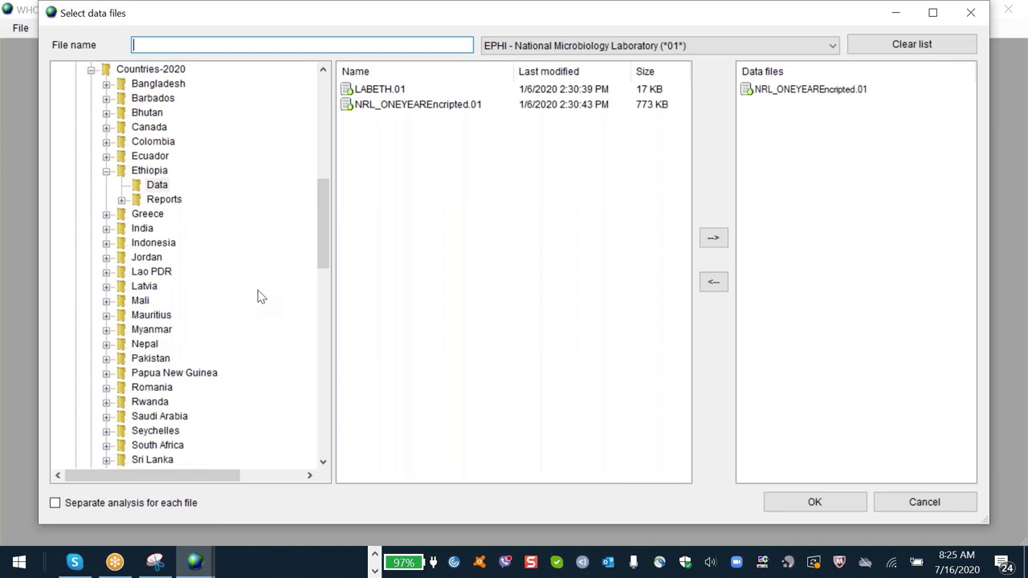
left_click(828, 506)
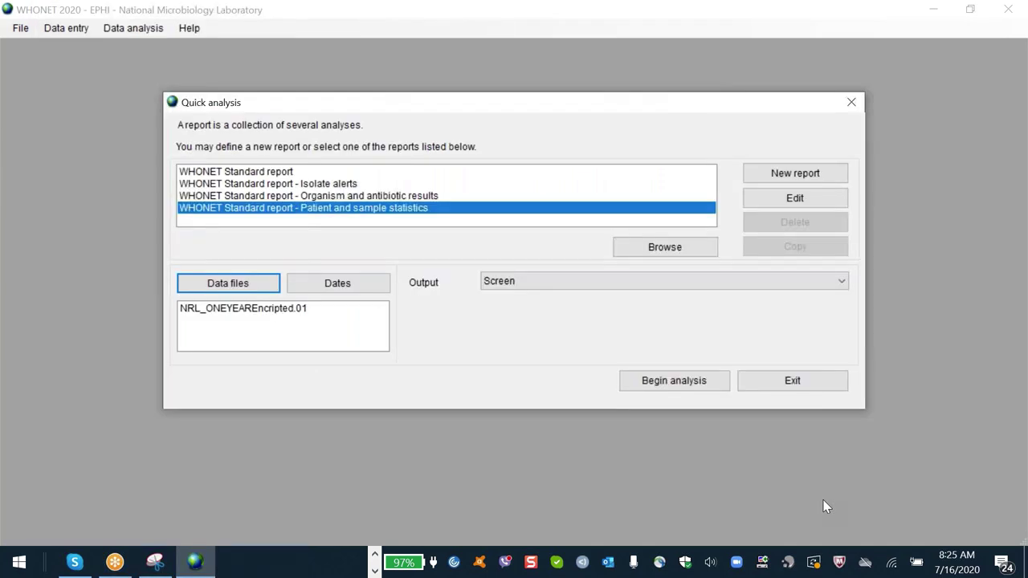
left_click(393, 188)
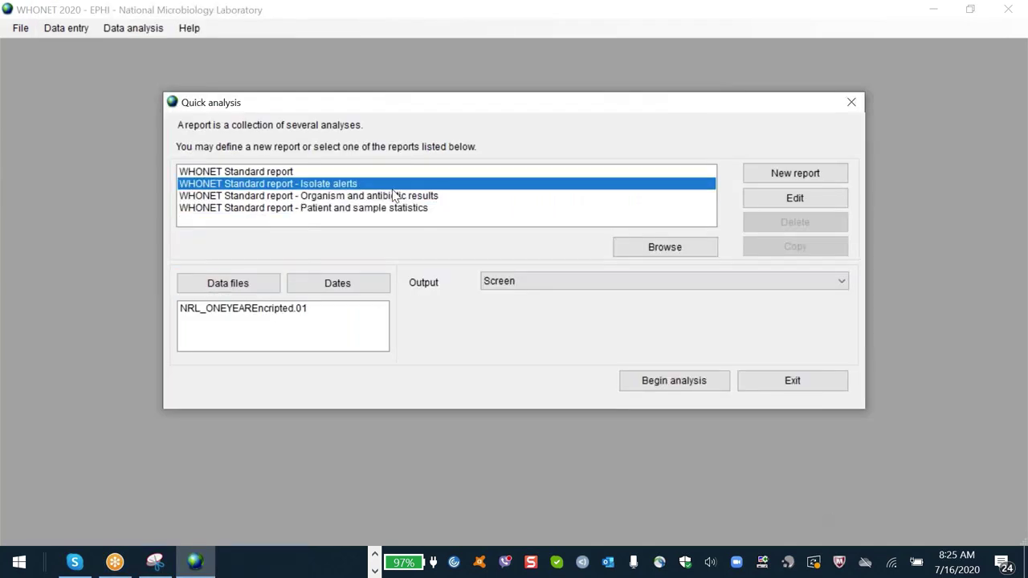
left_click(395, 195)
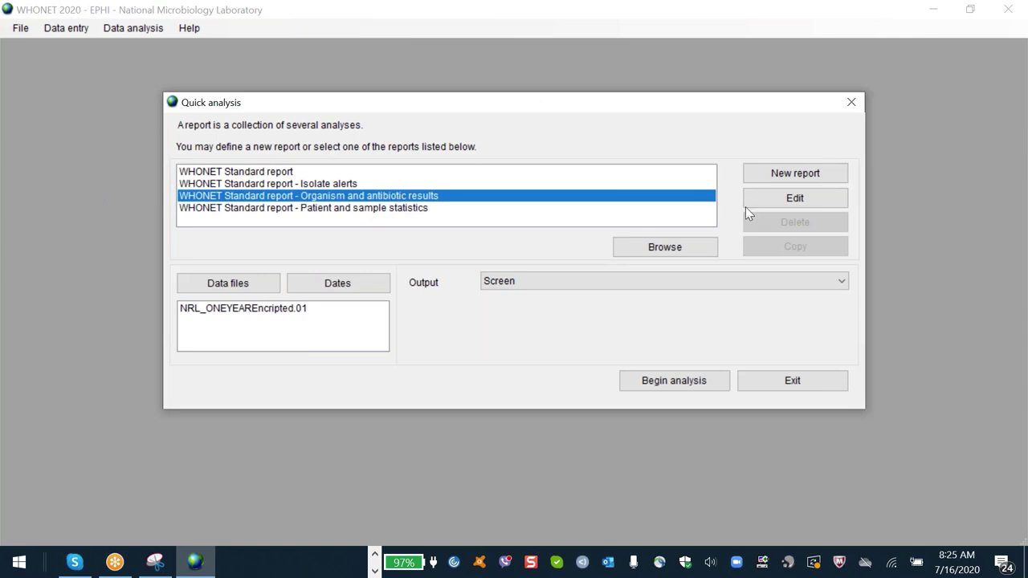
left_click(785, 201)
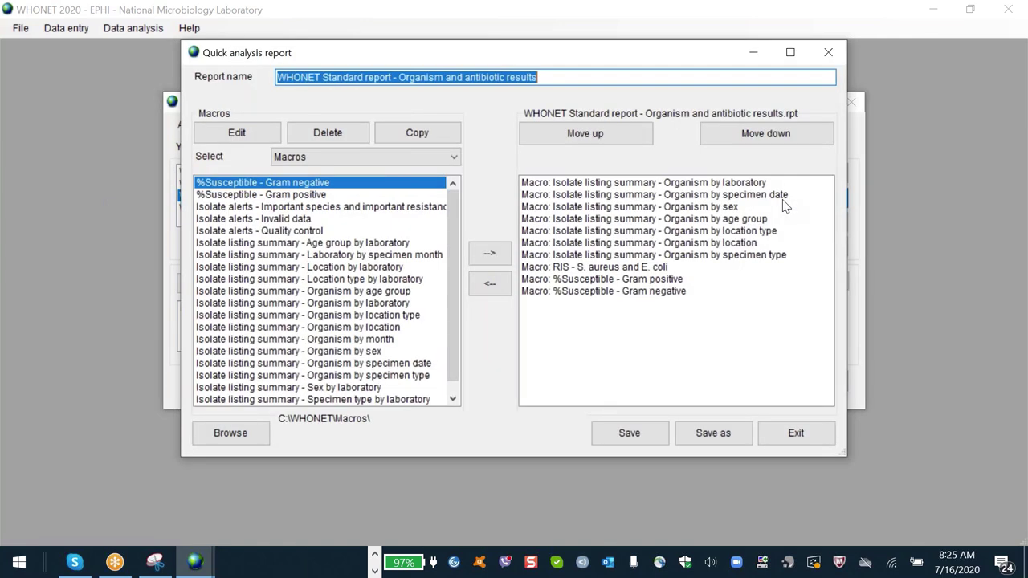
Examine the report's isolate listing summary macros, from Organism by laboratory through Organism by location.
left_click(748, 184)
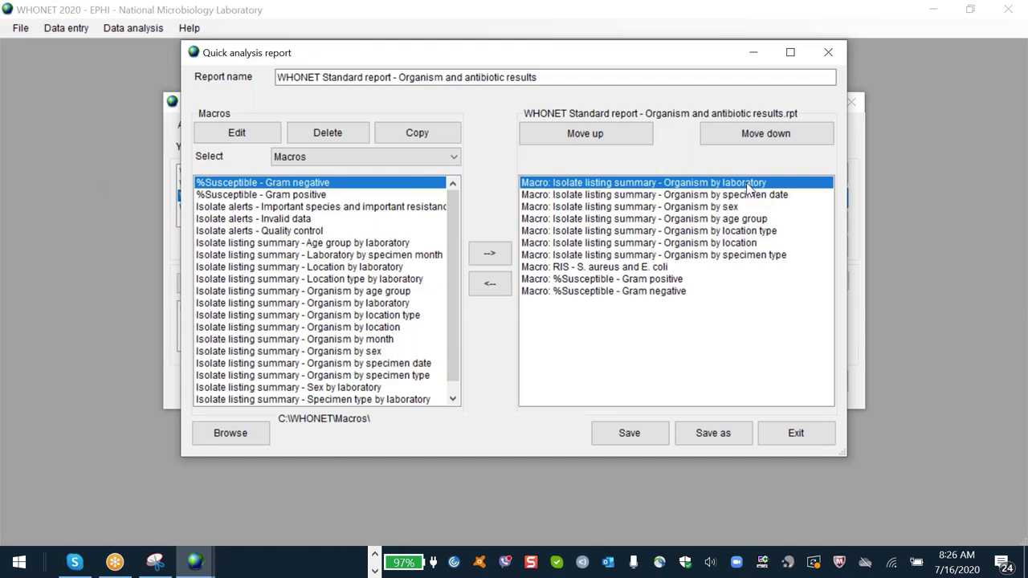
key("Down")
key("Down")
key("Down")
key("Down")
key("Down")
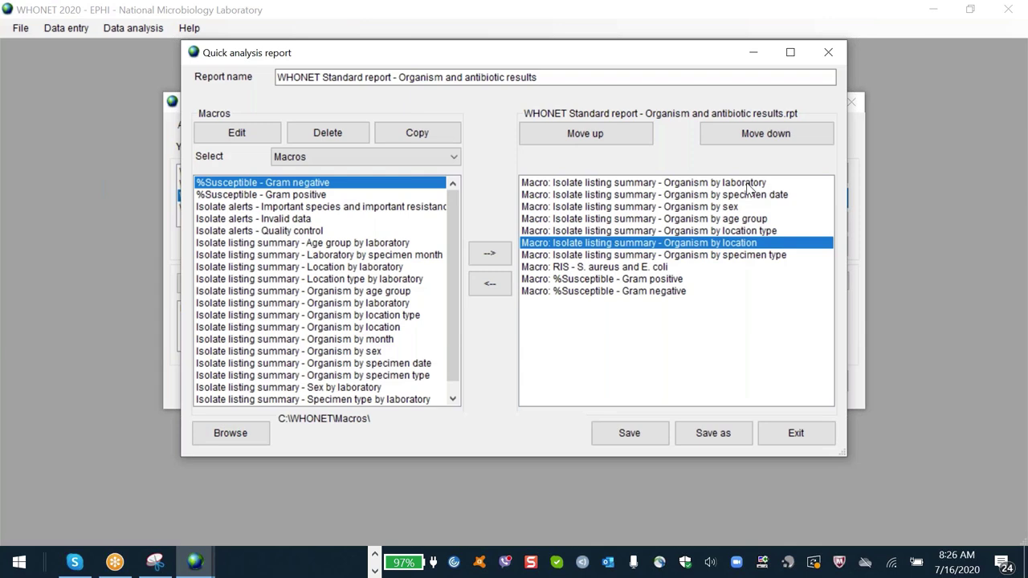
key("Up")
key("Up")
key("Up")
key("Up")
key("Up")
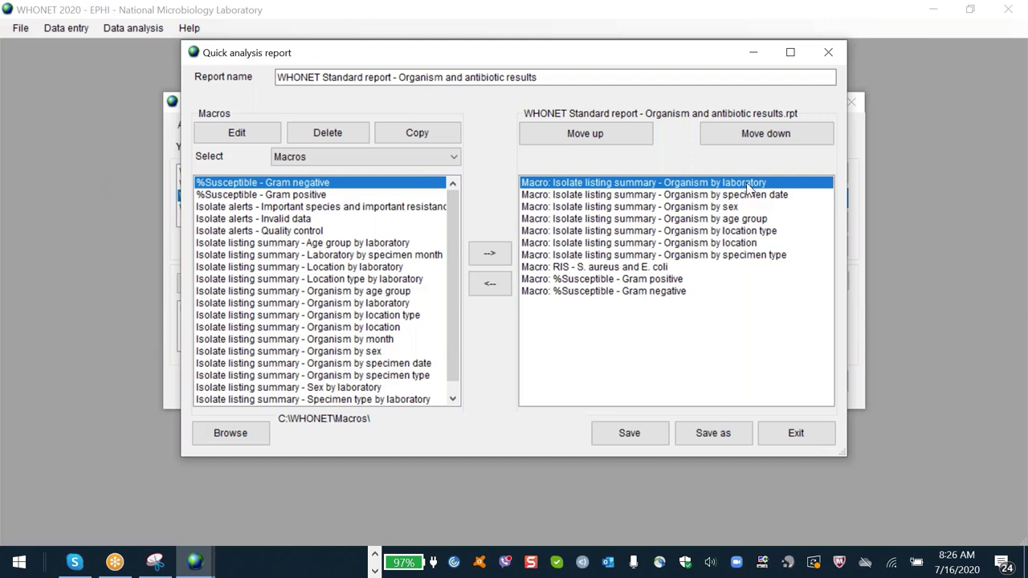
Review the report's macros from Organism by specimen date through RIS and %Susceptible - Gram negative, and close the report definition.
key("Down")
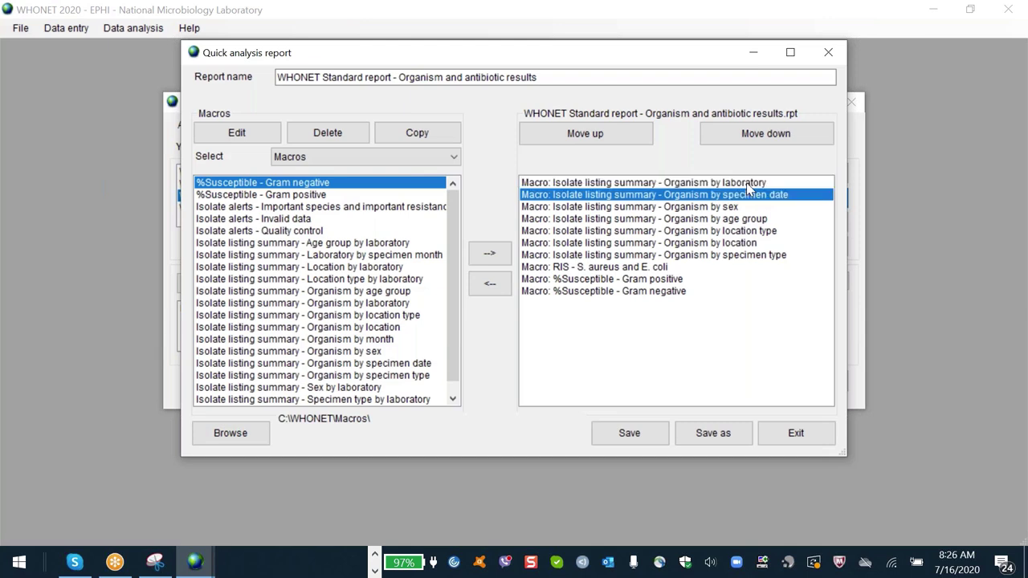
key("Down")
key("Down")
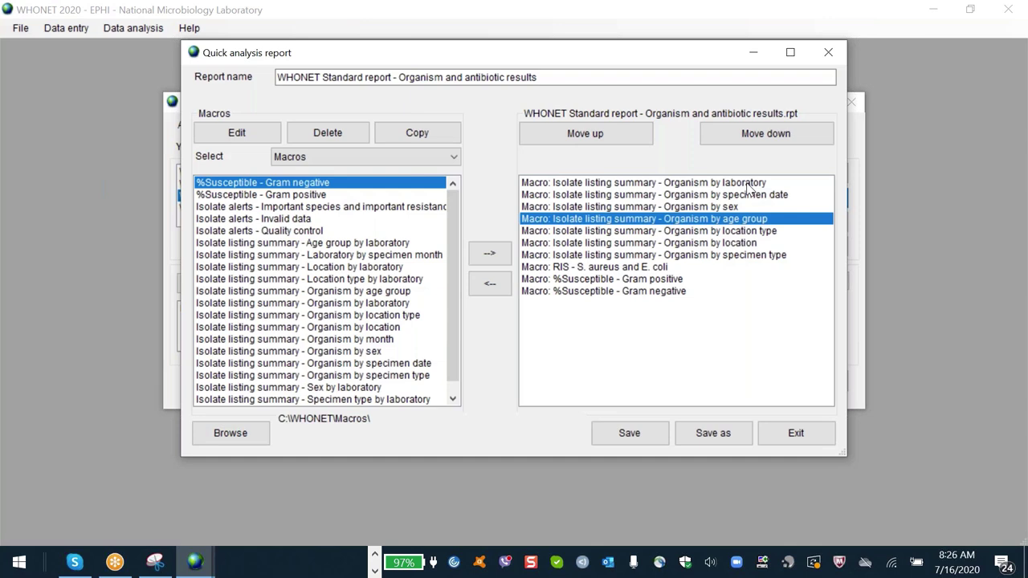
key("Down")
key("Down")
key("Down")
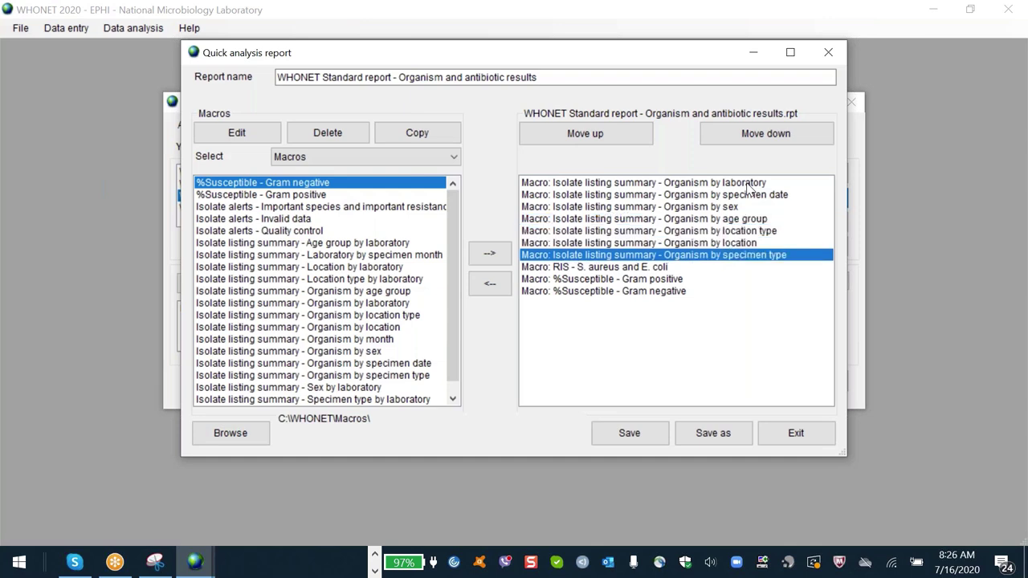
key("Down")
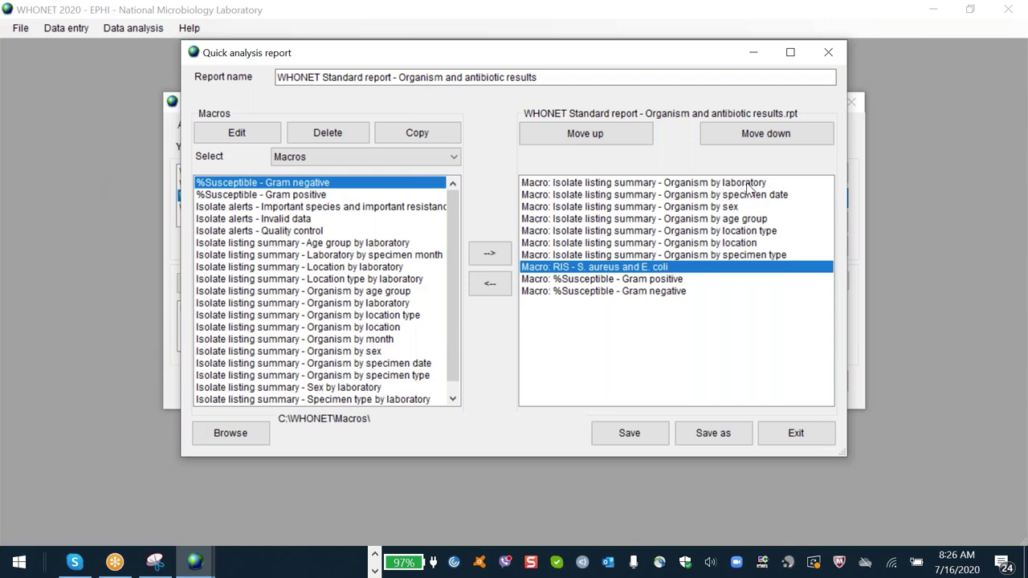
key("Down")
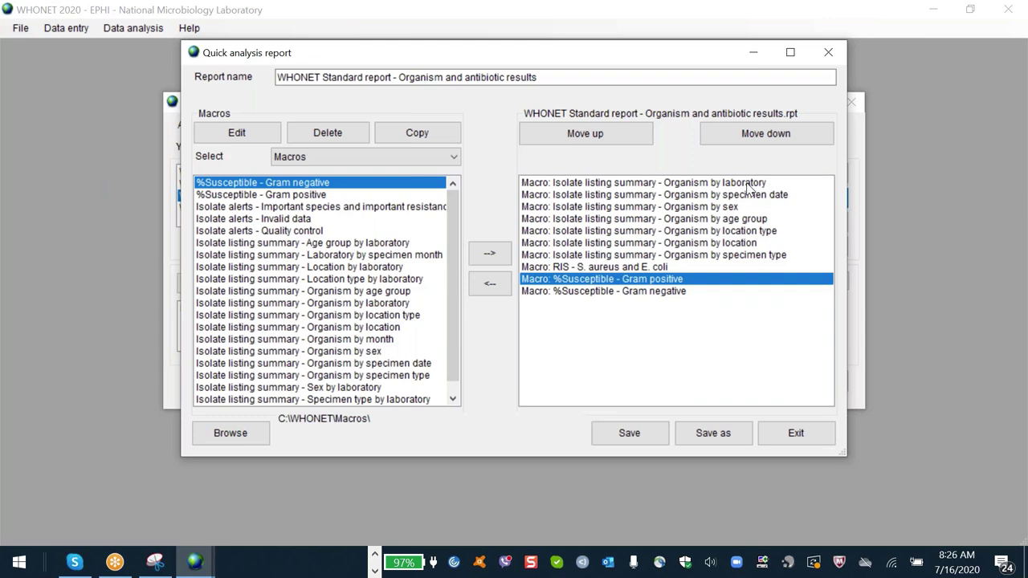
key("Down")
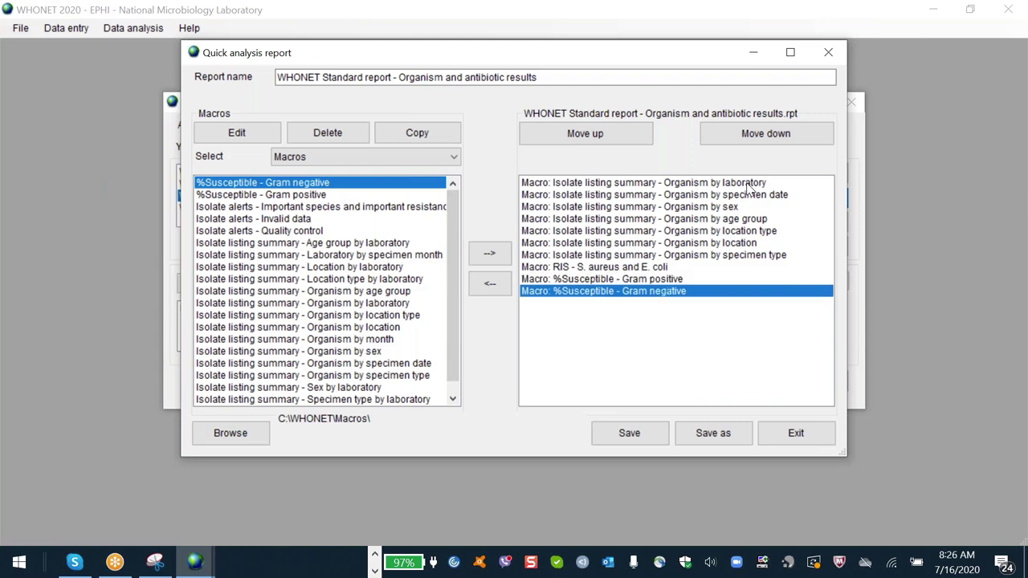
key("Up")
key("Up")
key("Up")
key("Up")
key("Up")
key("Up")
key("Up")
key("Up")
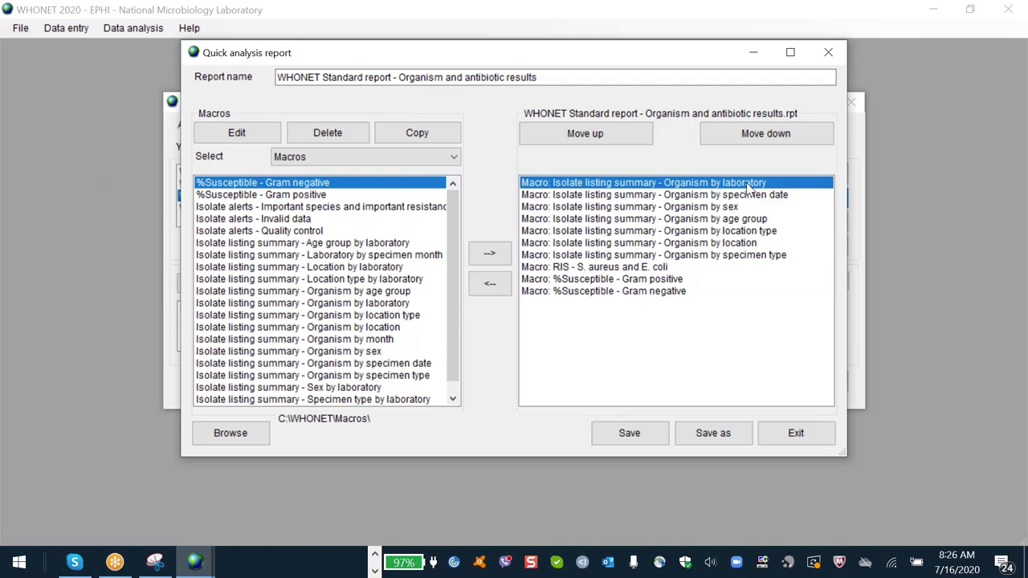
left_click(807, 436)
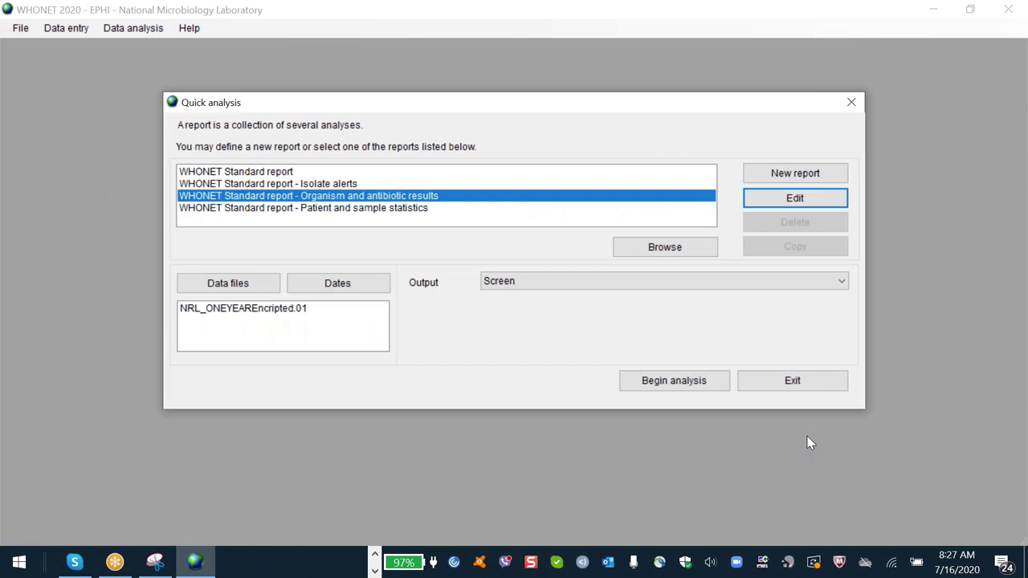
Try to run the Organism and antibiotic results report with Screen output, cancelling the analysis when asked and retrying it.
left_click(674, 380)
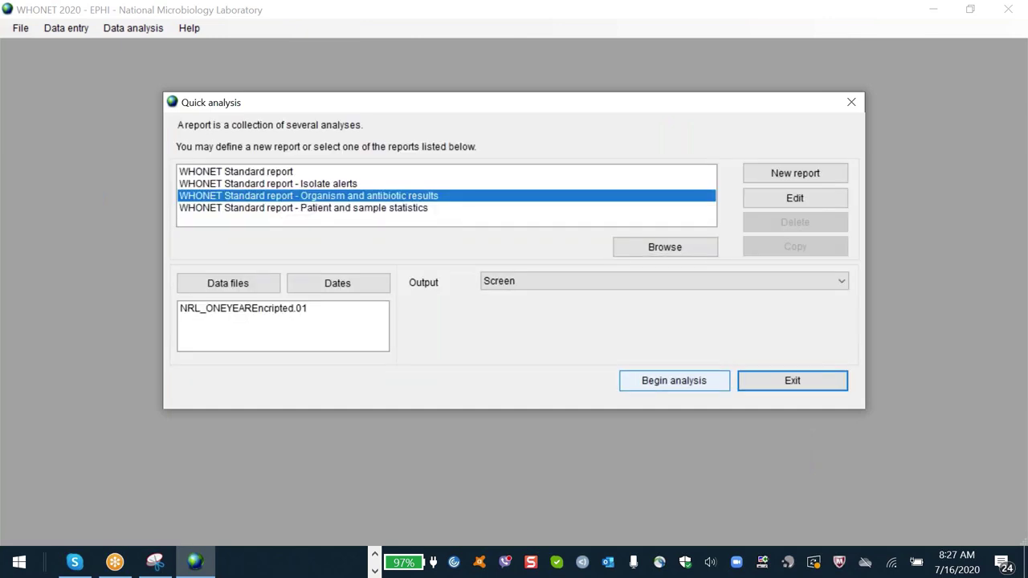
left_click(666, 386)
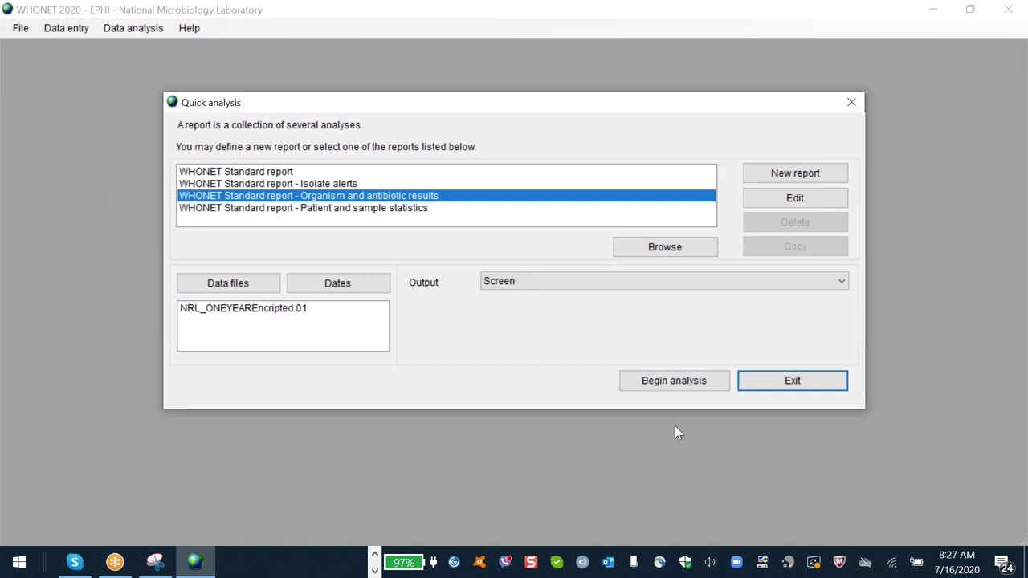
left_click(674, 383)
left_click(674, 380)
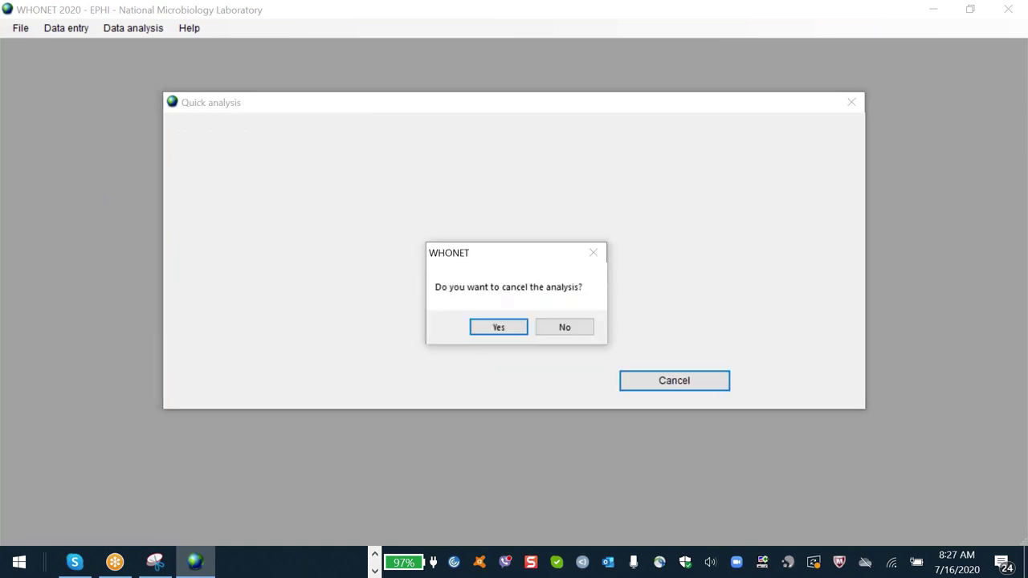
left_click(498, 327)
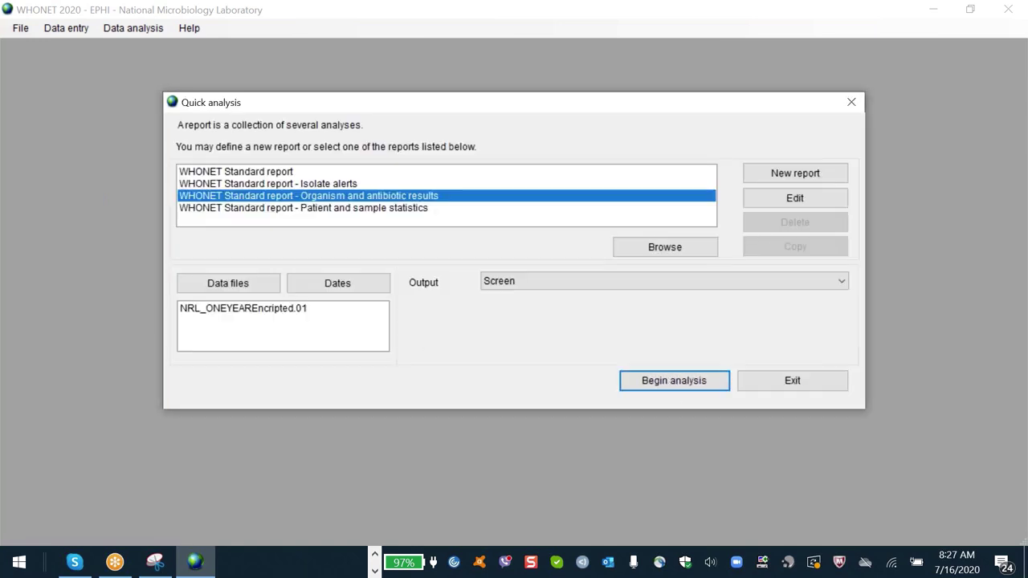
left_click(679, 382)
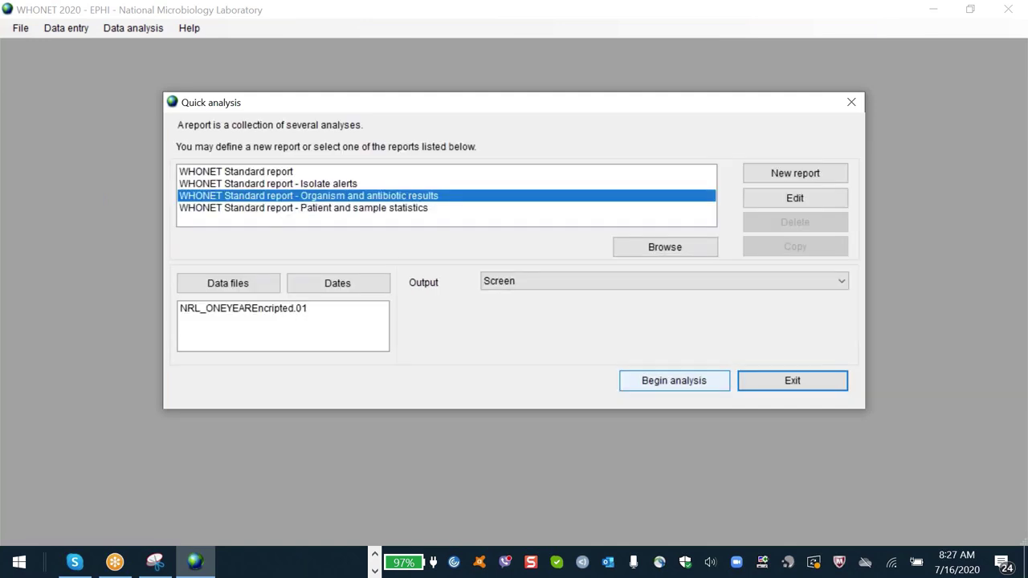
Reopen Quick analysis and choose the Organism and antibiotic results report with NRL_ONEYEAREncripted.01 as its data file.
key("Return")
key("alt+a")
key("Down")
key("Return")
left_click(424, 197)
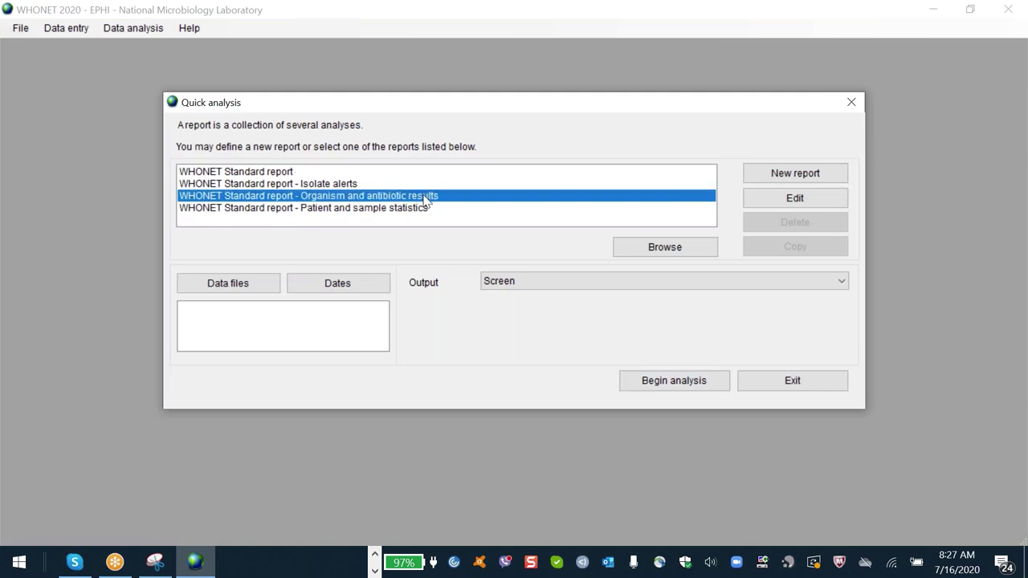
left_click(233, 289)
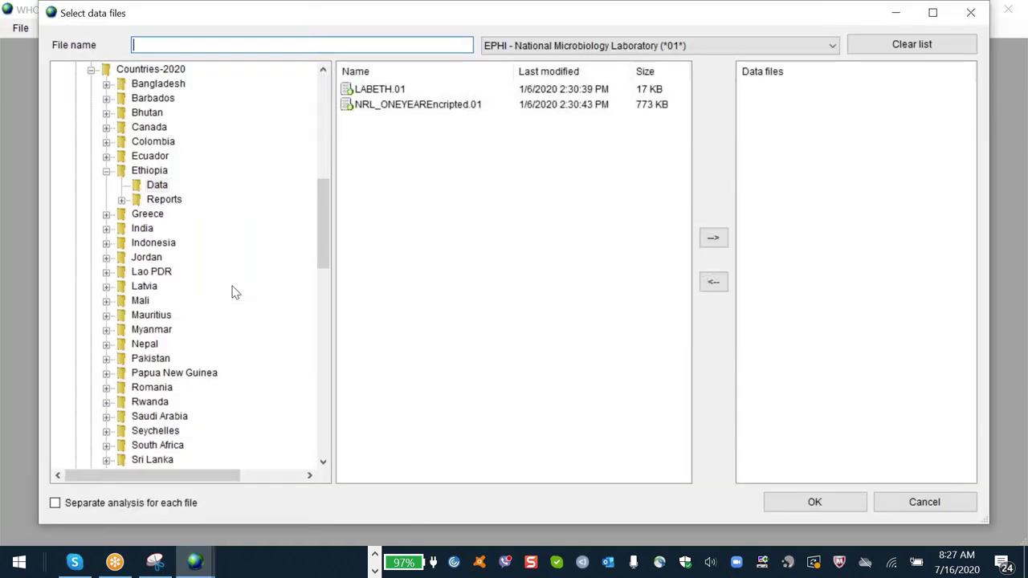
double_click(411, 109)
left_click(820, 503)
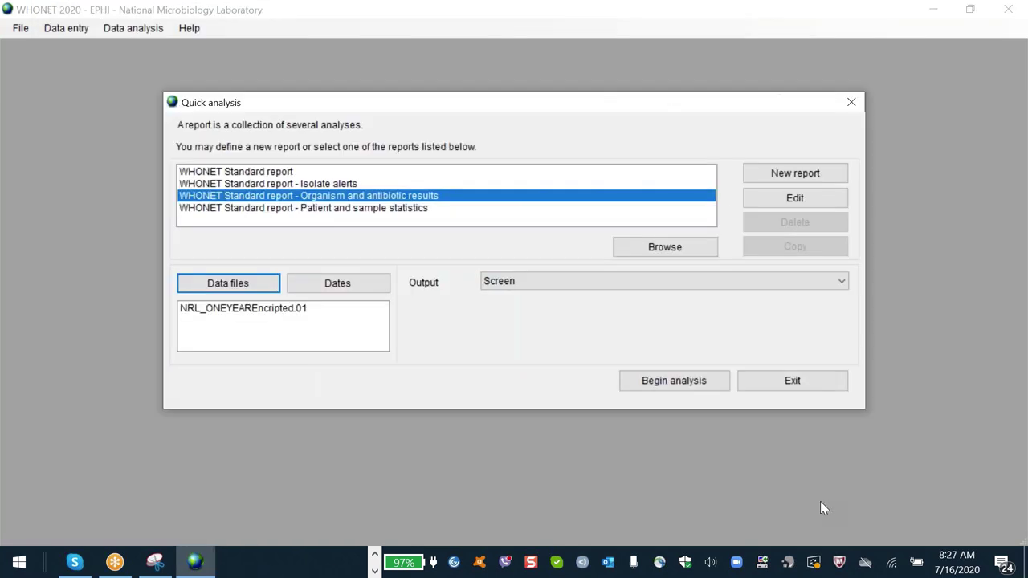
Try to run the Organism and antibiotic results report again and check which macros its definition contains.
left_click(674, 380)
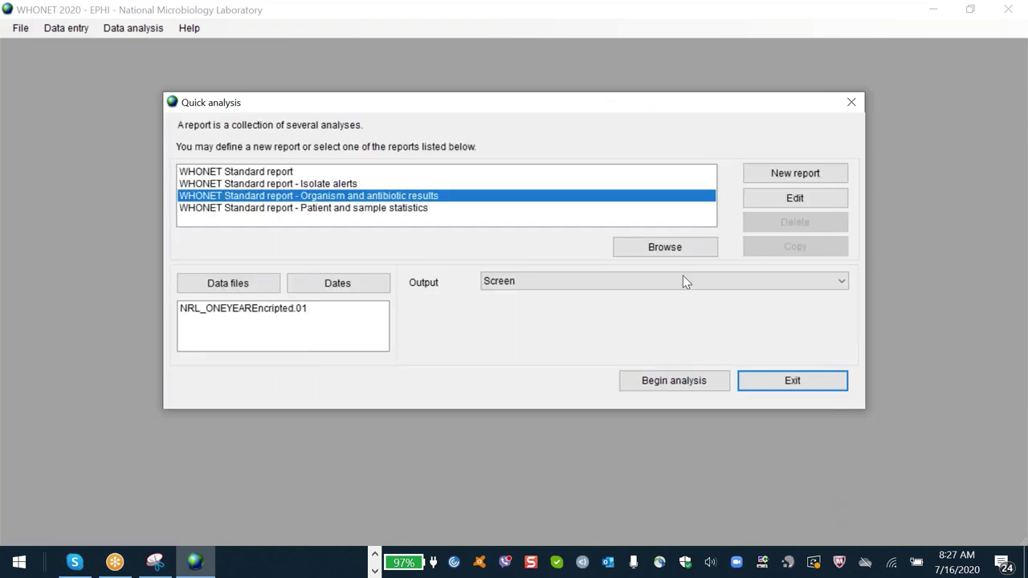
left_click(771, 199)
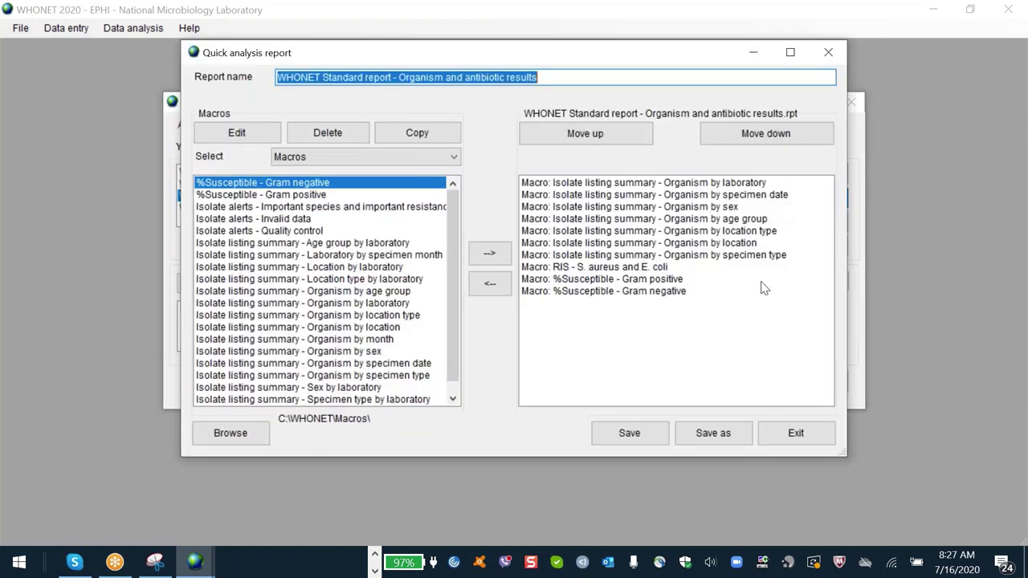
left_click(796, 433)
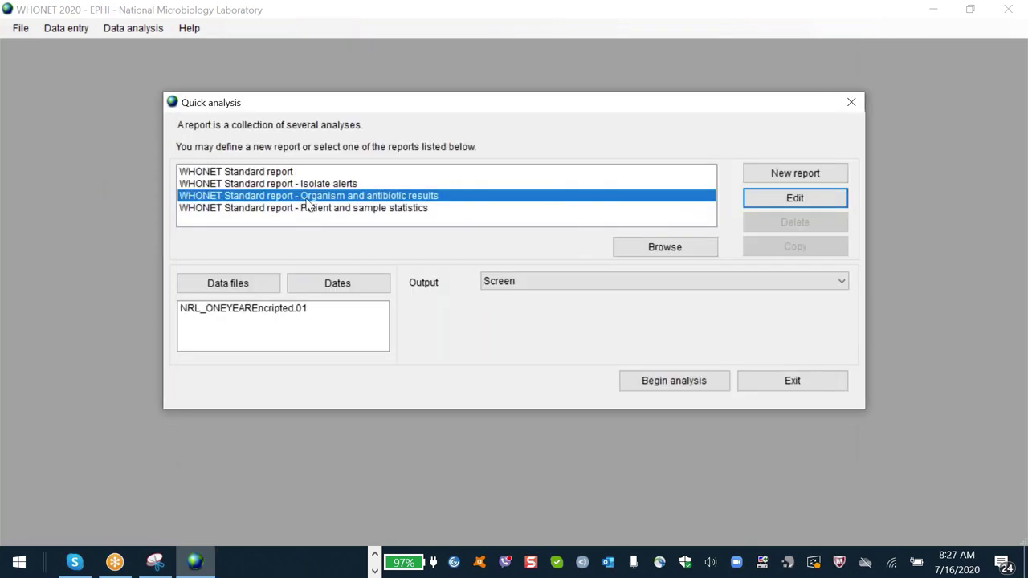
Try to run the Patient and sample statistics report for comparison, and reselect the Organism and antibiotic results report.
left_click(321, 208)
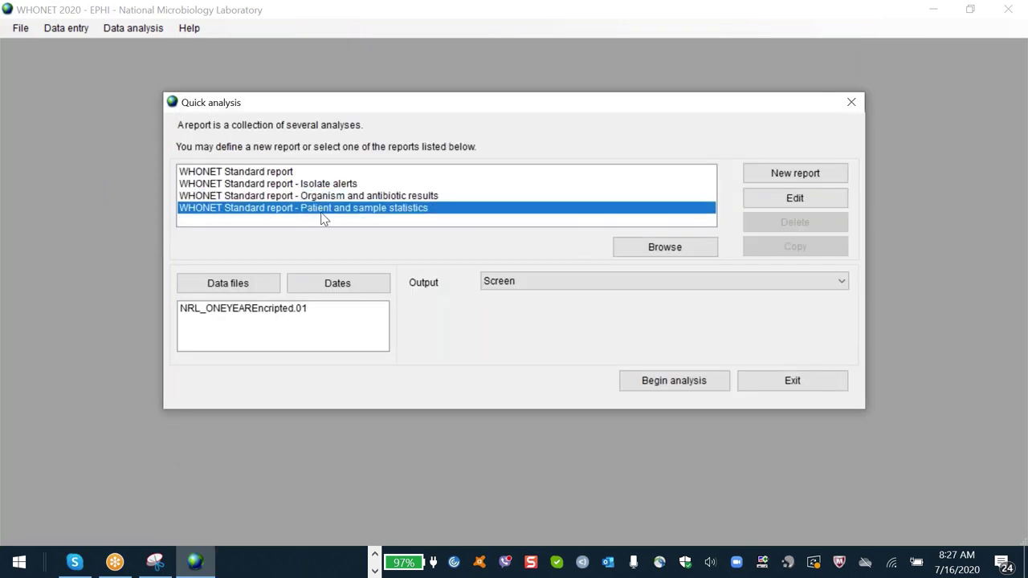
left_click(673, 381)
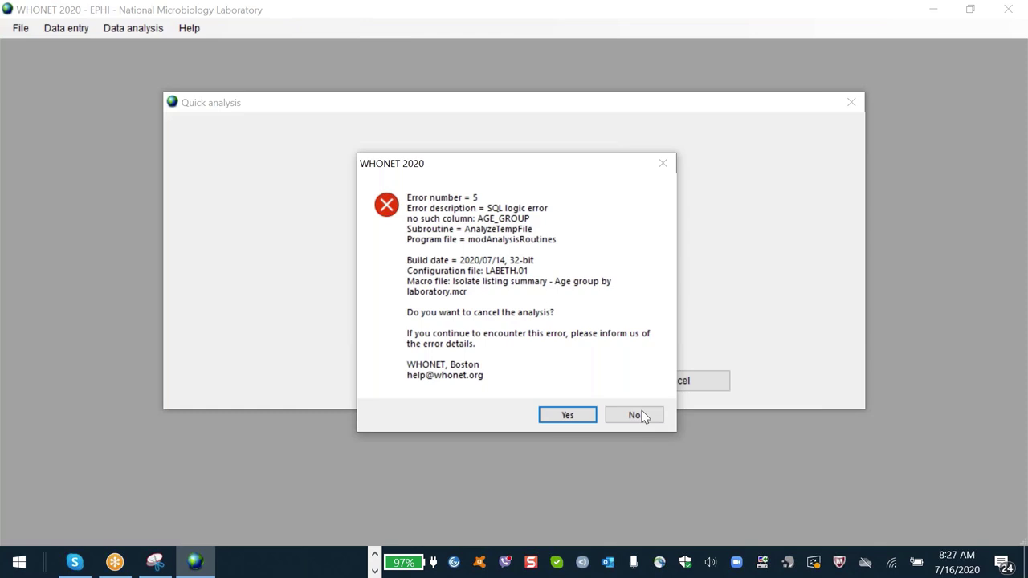
left_click(641, 416)
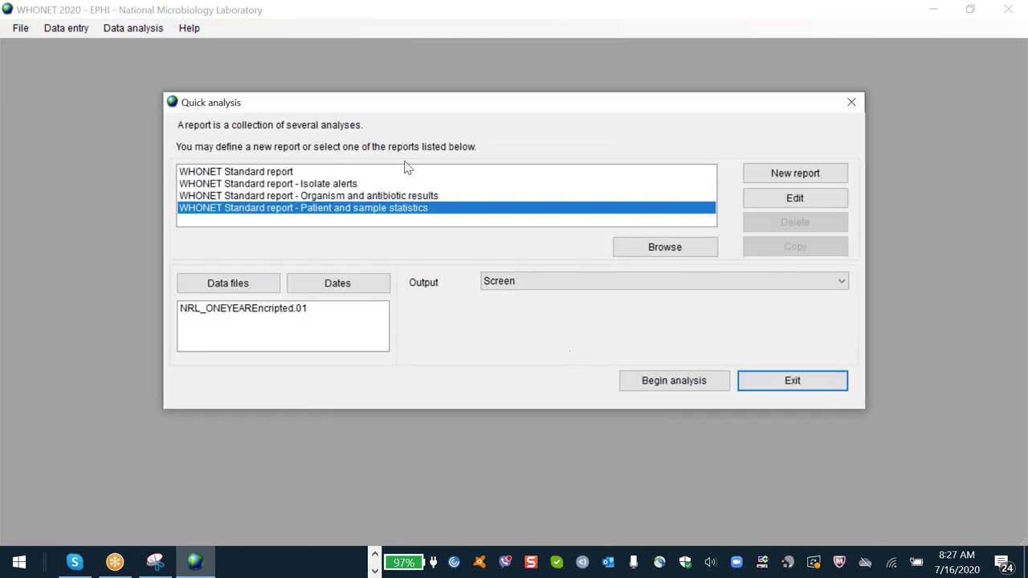
left_click(375, 198)
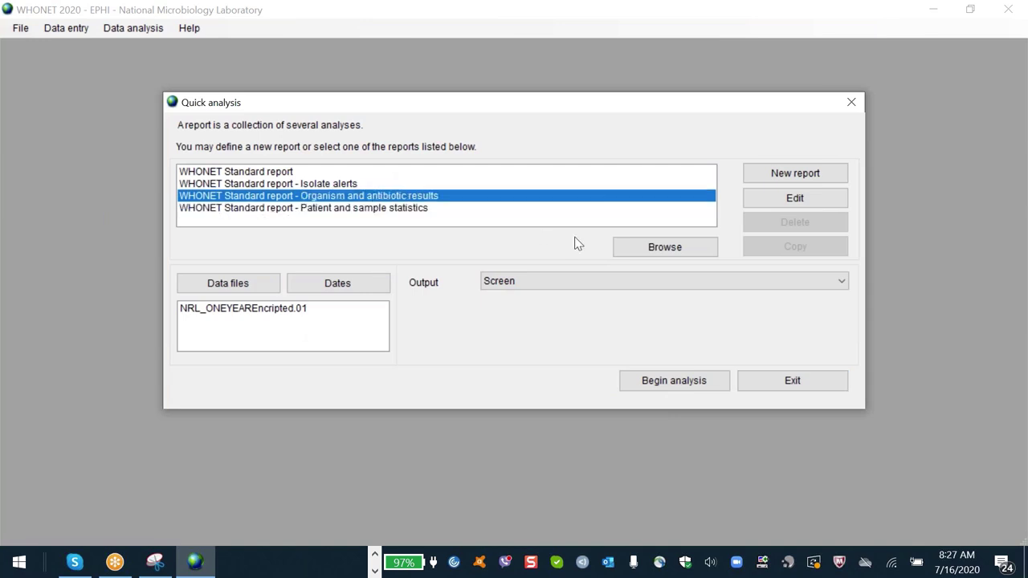
Try to run the WHONET Standard report - Isolate alerts on the selected data file with Screen output.
left_click(354, 186)
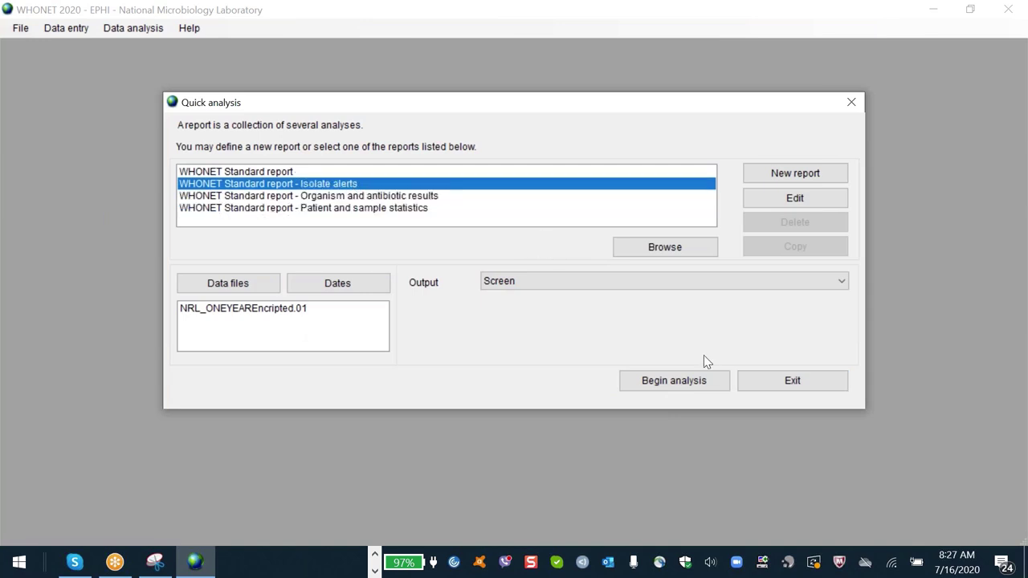
left_click(688, 379)
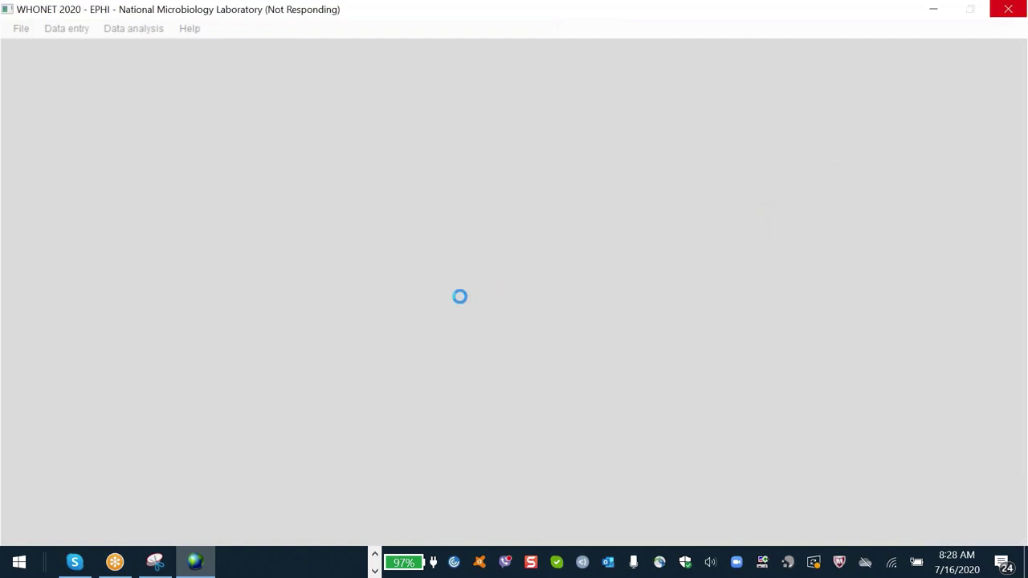
Switch to Task Manager, look through the running processes, end the unresponsive WHONET 2020 task and close Task Manager.
key("ctrl+shift+Escape")
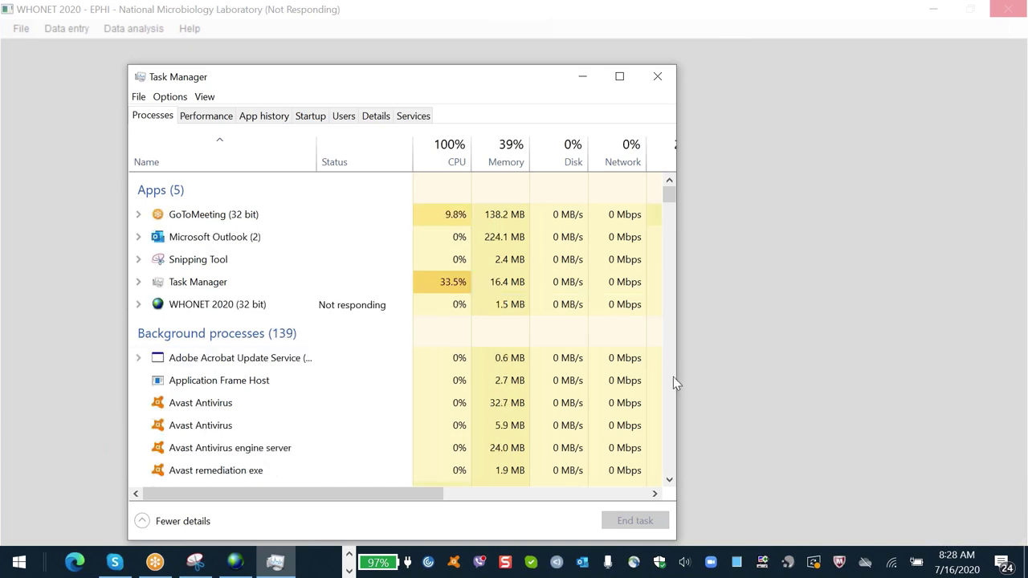
scroll(673, 378, "down", 4)
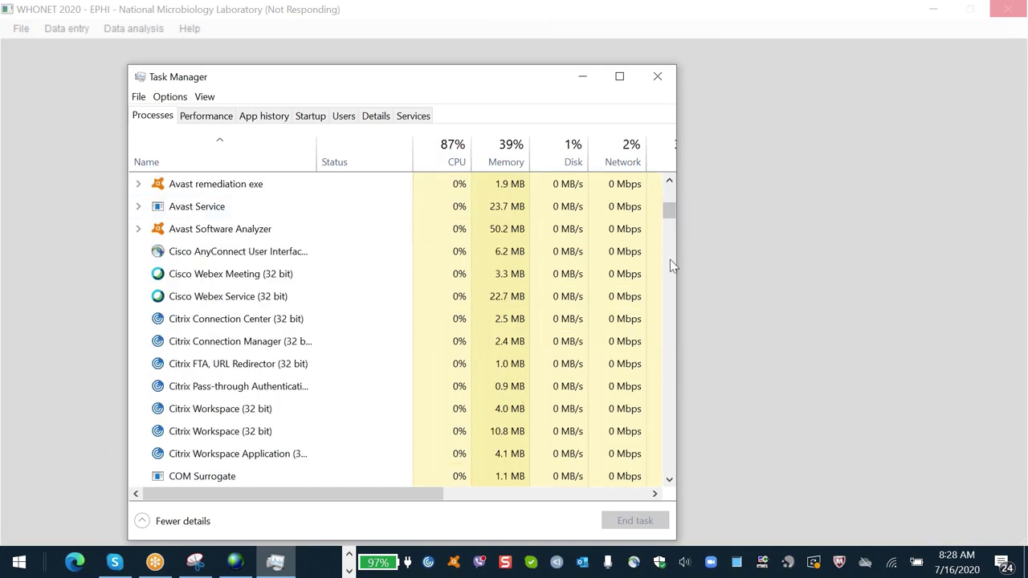
scroll(674, 257, "down", 4)
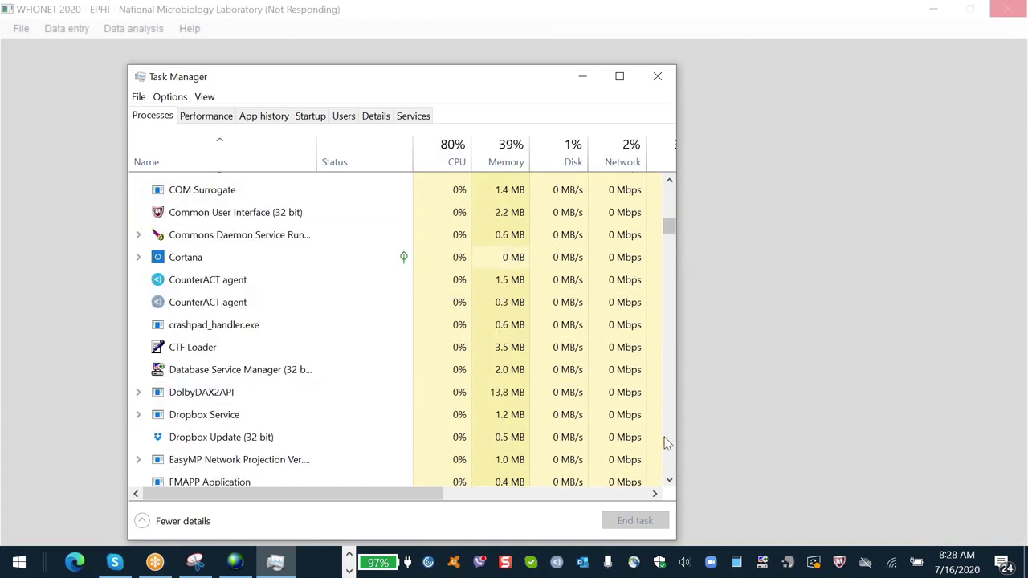
scroll(671, 446, "down", 10)
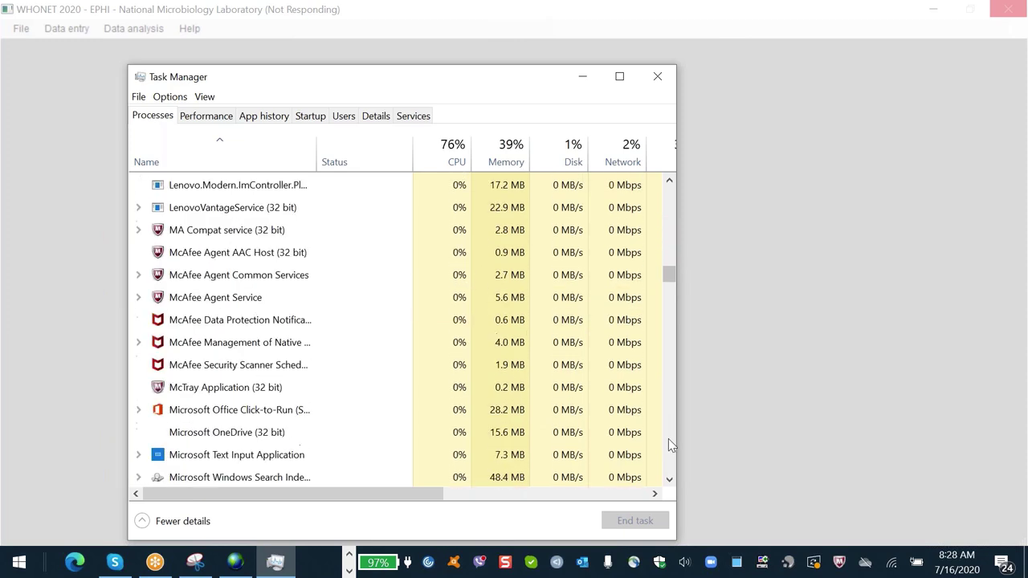
scroll(671, 446, "down", 8)
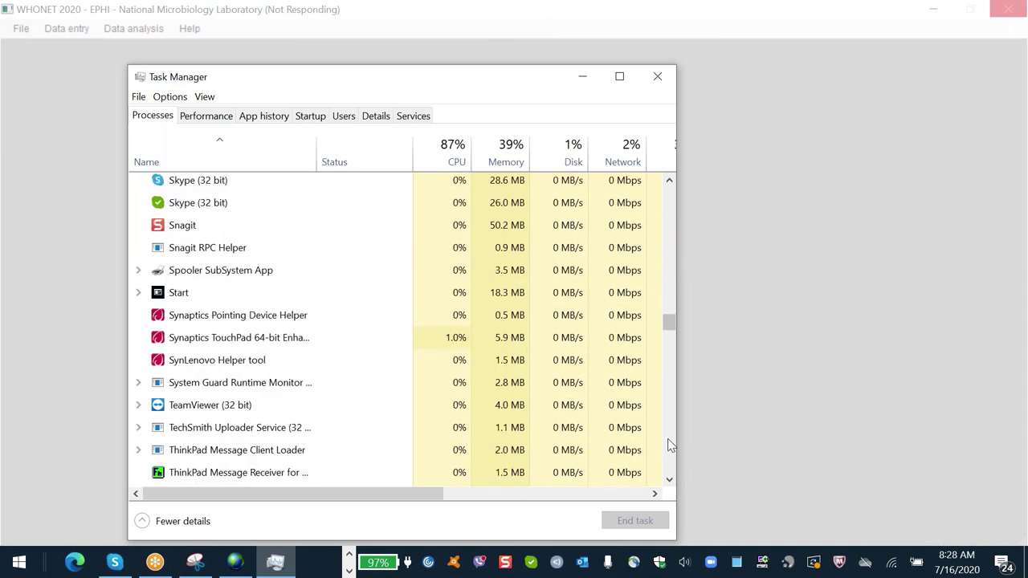
scroll(671, 446, "down", 8)
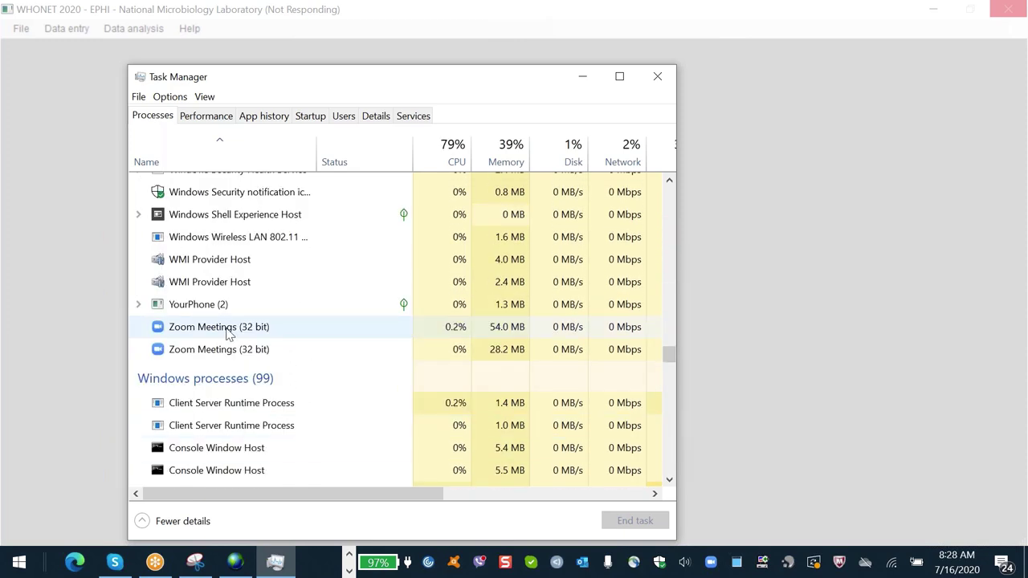
left_click(674, 215)
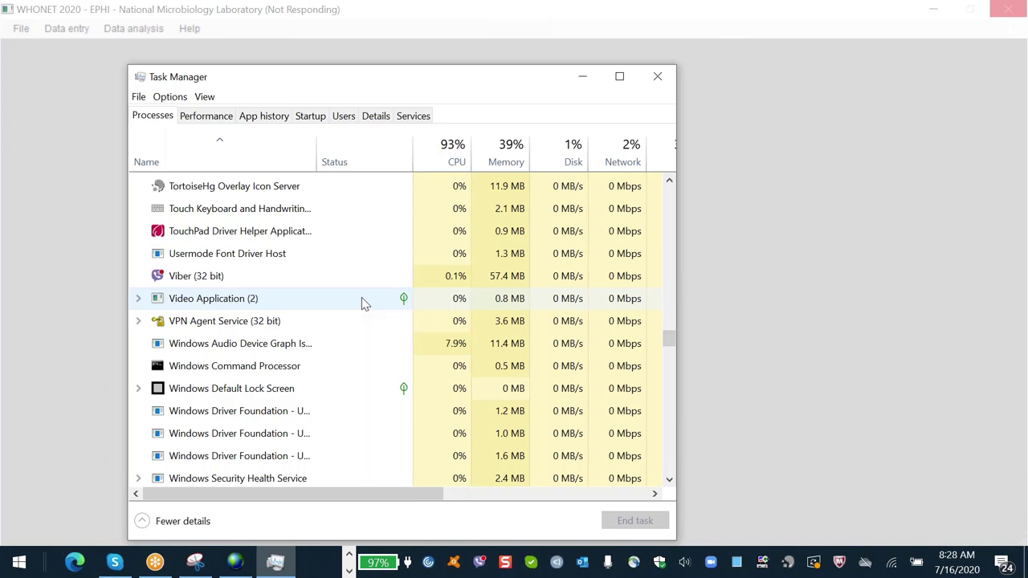
left_click_drag(671, 337, 702, 186)
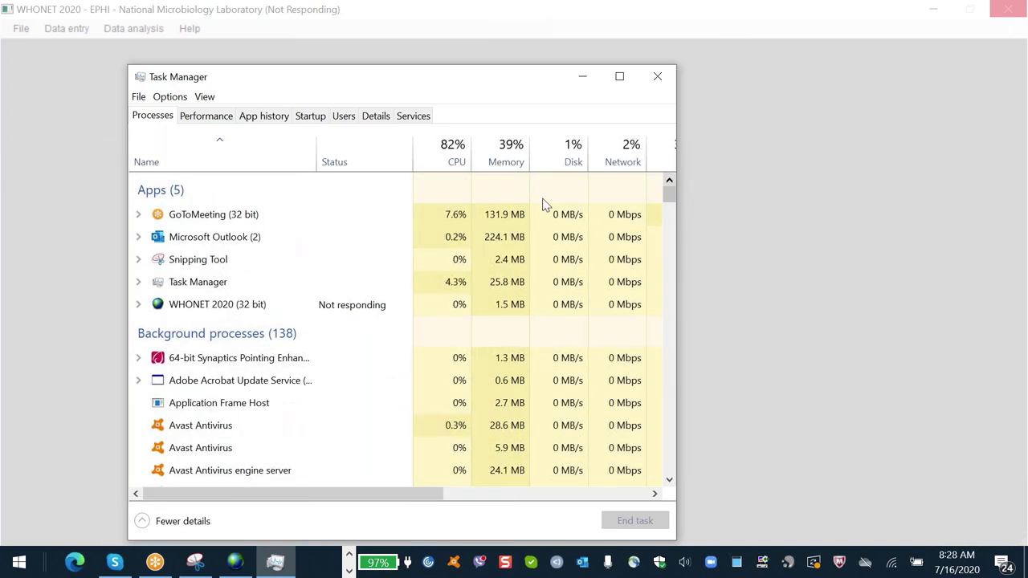
left_click(224, 306)
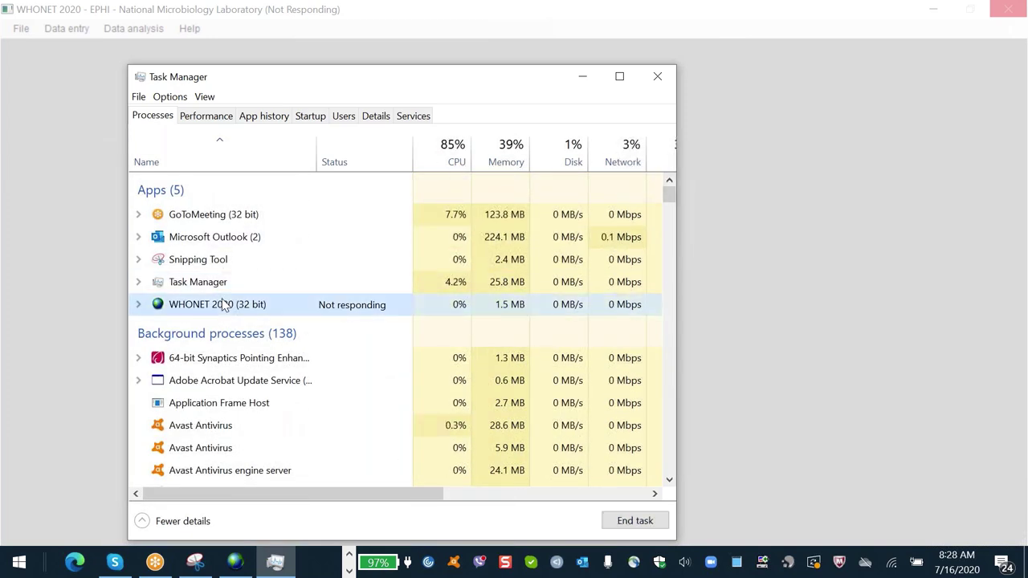
left_click(639, 528)
left_click(659, 78)
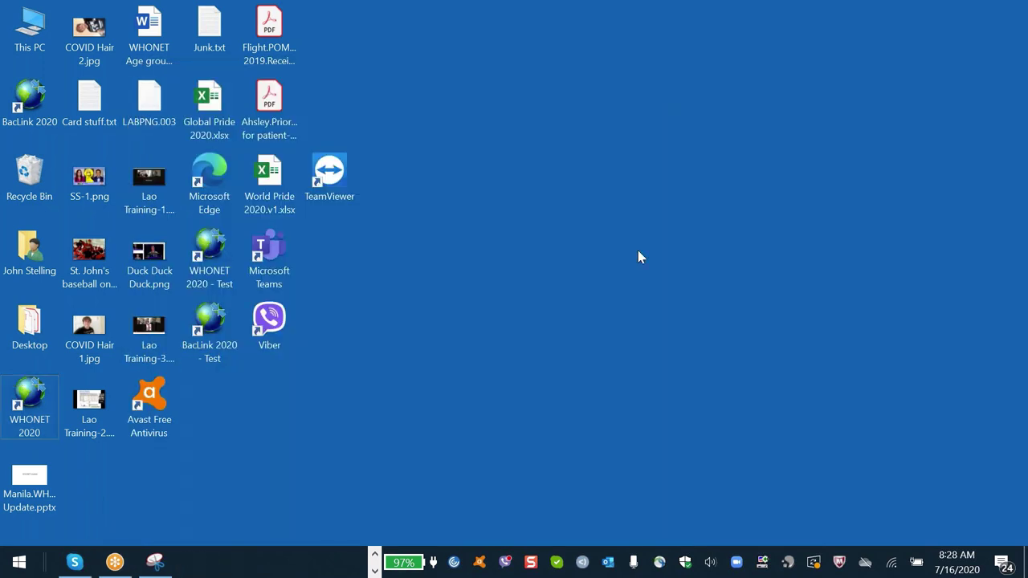
Relaunch WHONET, open the EPHI - National Microbiology Laboratory and bring up Quick analysis.
key("super+Tab")
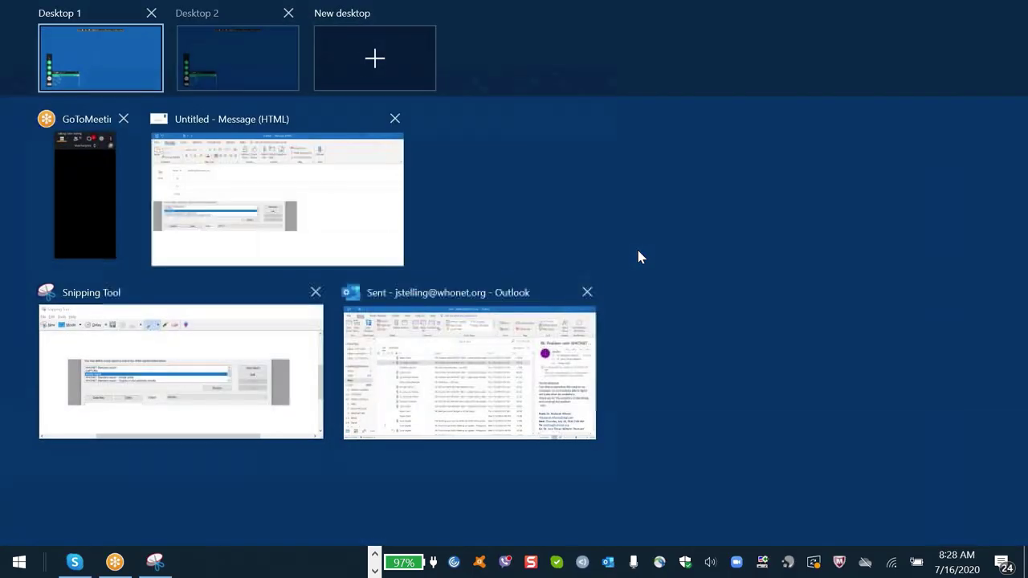
key("Escape")
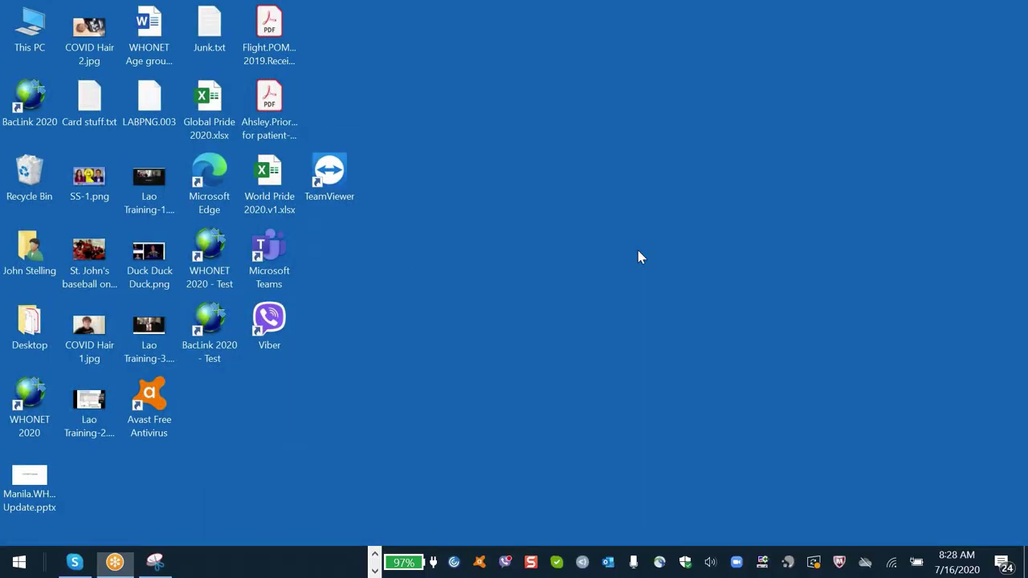
key("super")
type("whonet")
key("Return")
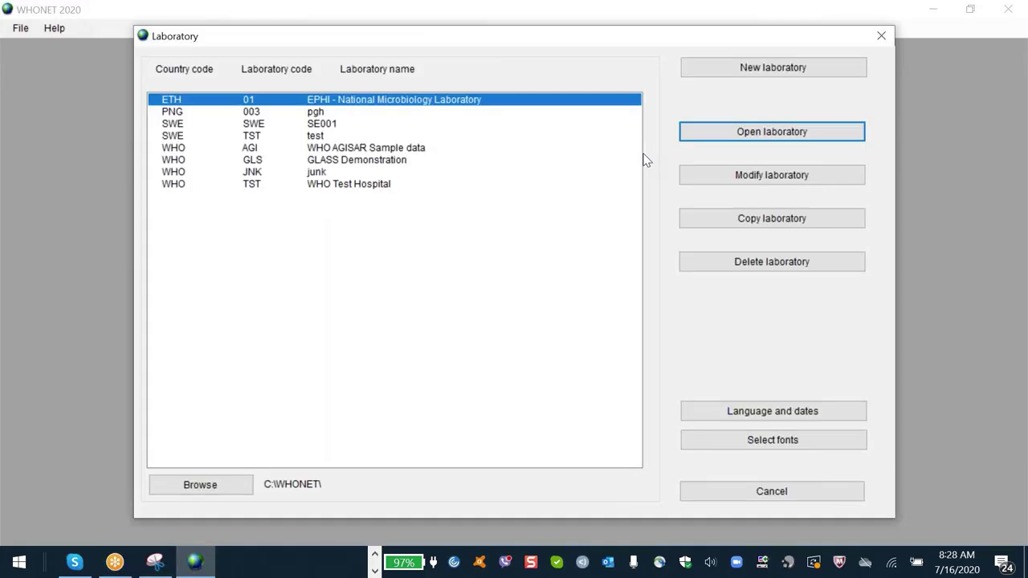
key("Return")
key("alt+a")
key("q")
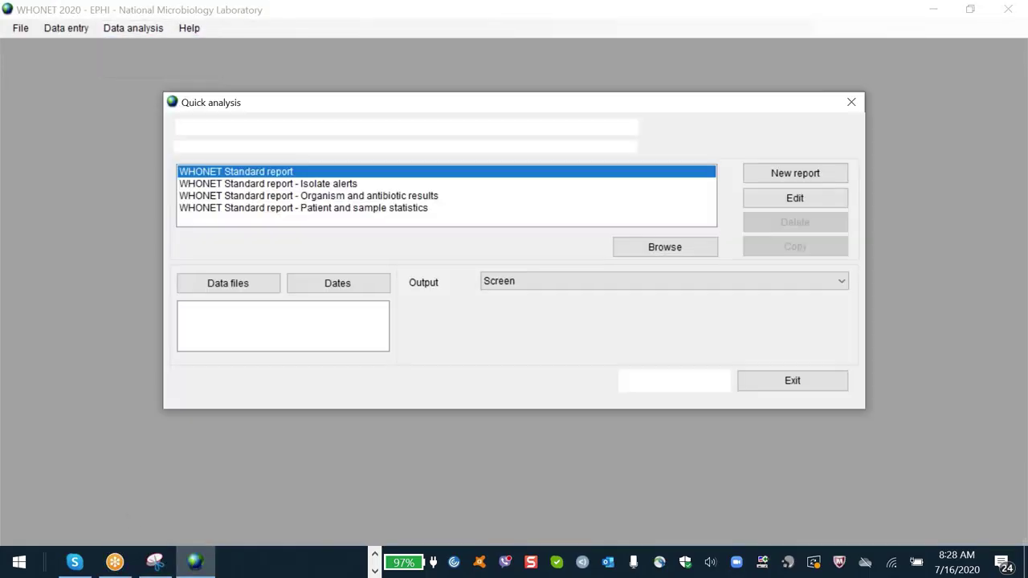
Choose the Organism and antibiotic results report and add NRL_ONEYEAREncripted.01 from the Ethiopia Data folder under LaptopStartAgain, Countries-2020 as its data file.
left_click(373, 198)
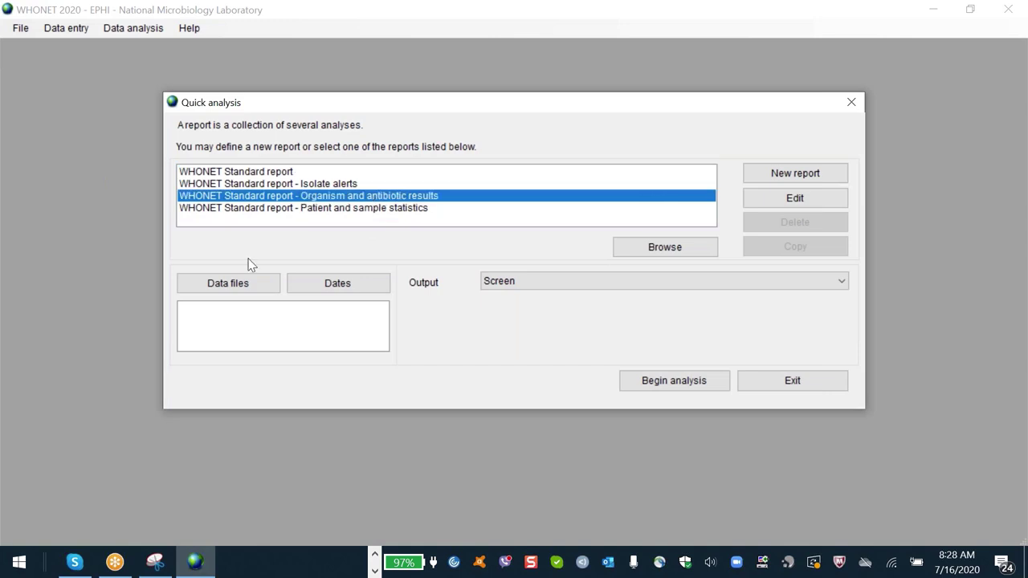
left_click(228, 285)
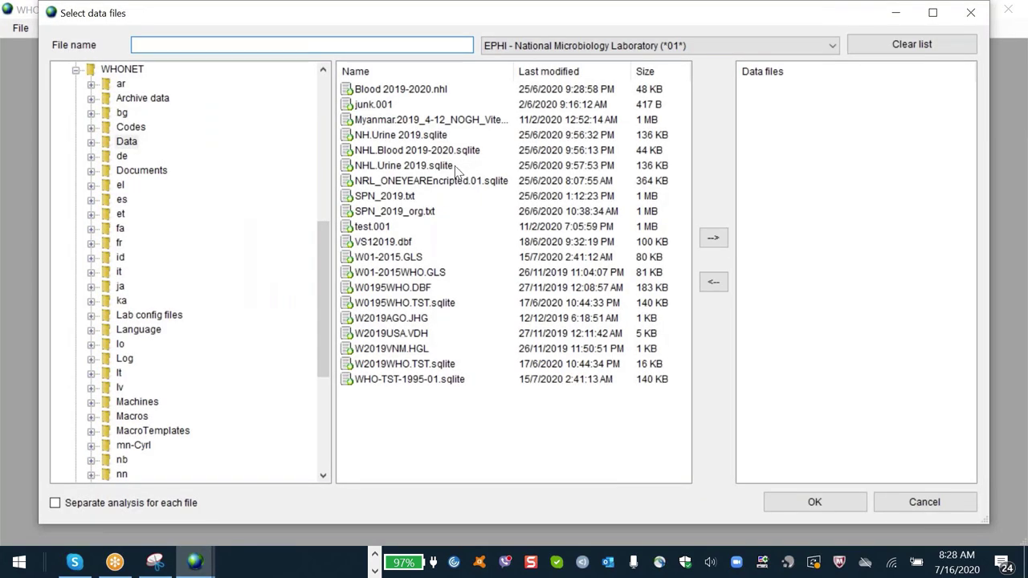
left_click(322, 98)
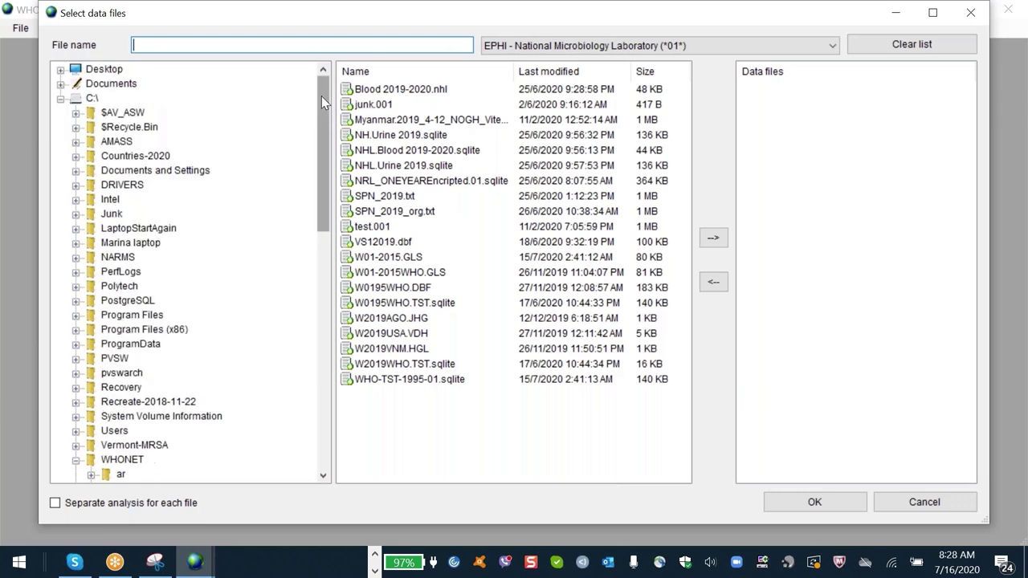
left_click(76, 229)
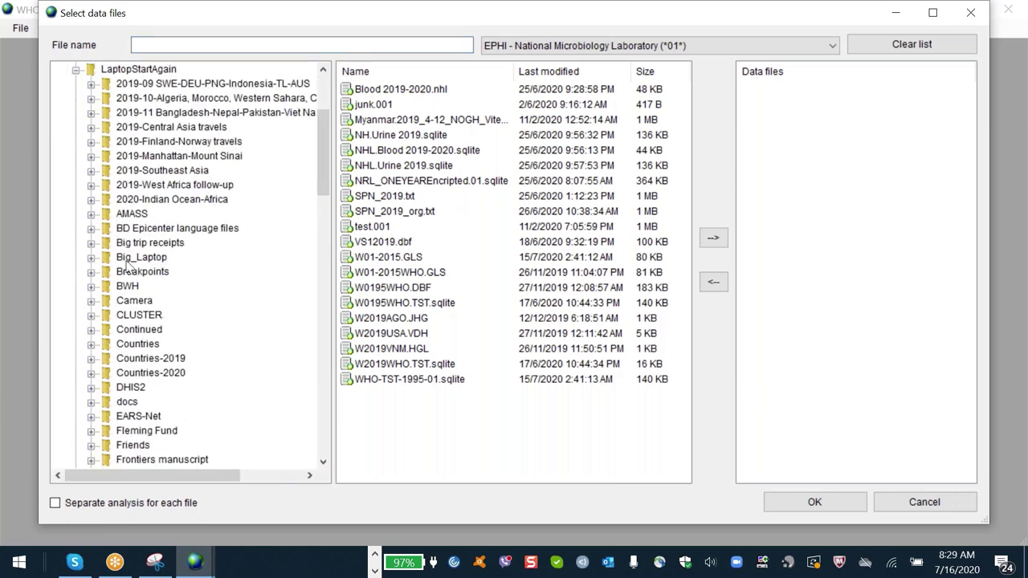
left_click(92, 375)
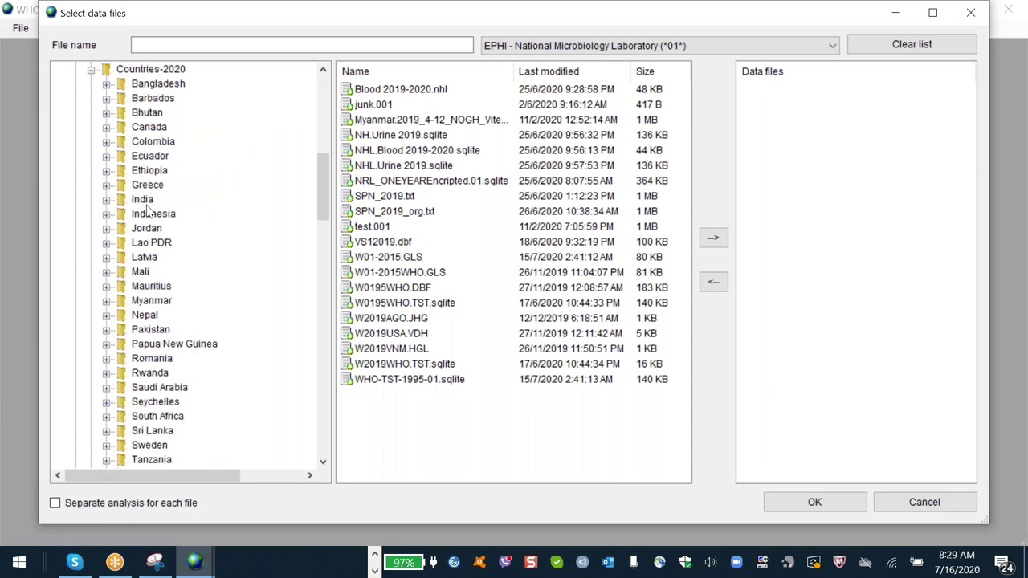
left_click(106, 171)
left_click(156, 185)
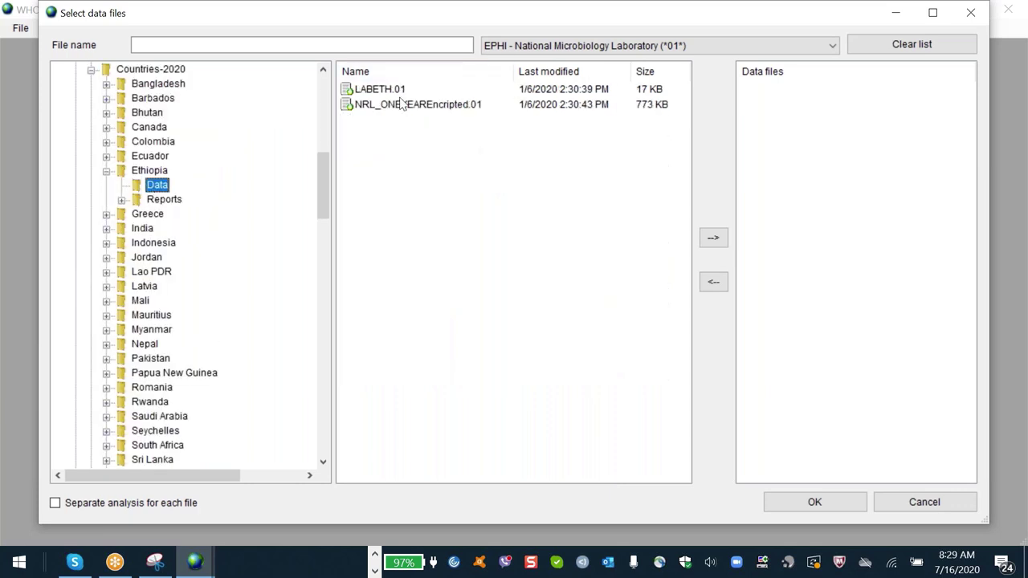
double_click(402, 105)
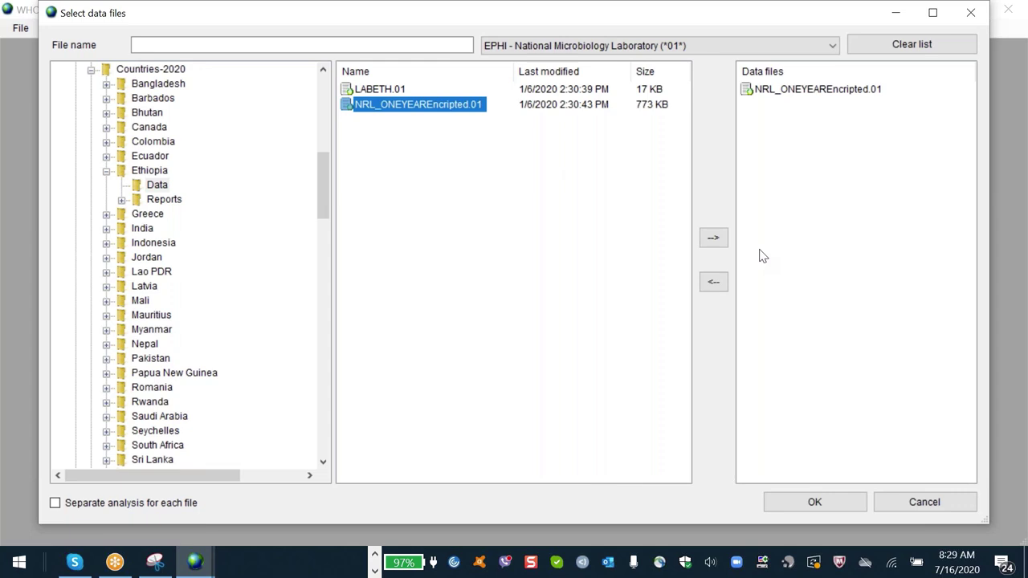
left_click(832, 508)
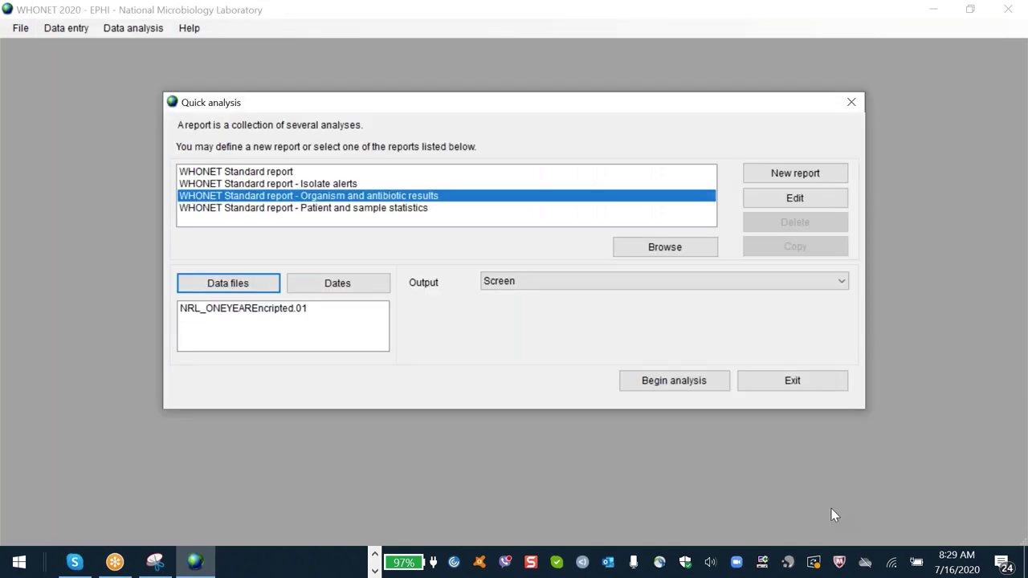
Run the Organism and antibiotic results report and sort the organism table by number of patients in descending order.
left_click(674, 380)
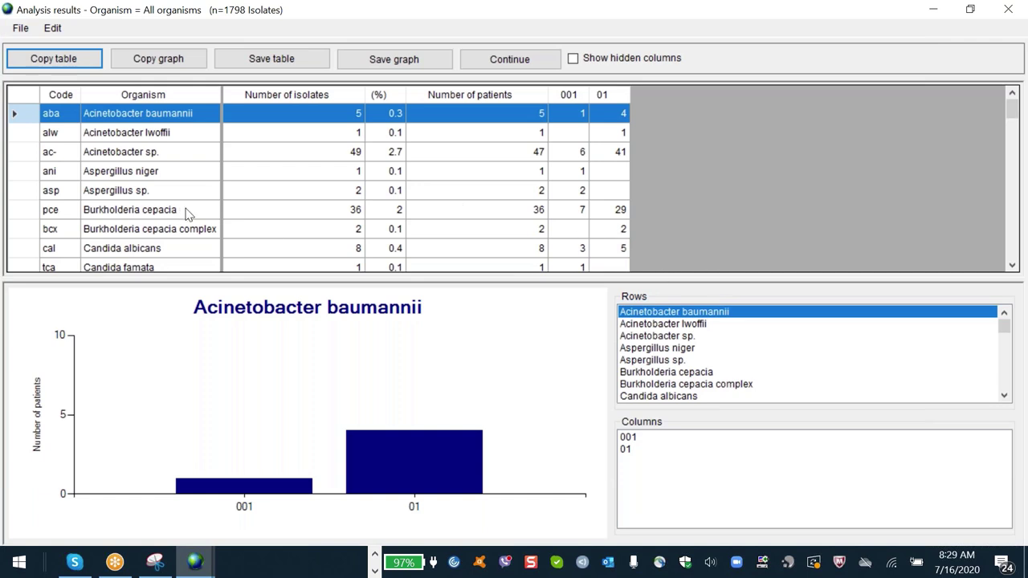
left_click(191, 161)
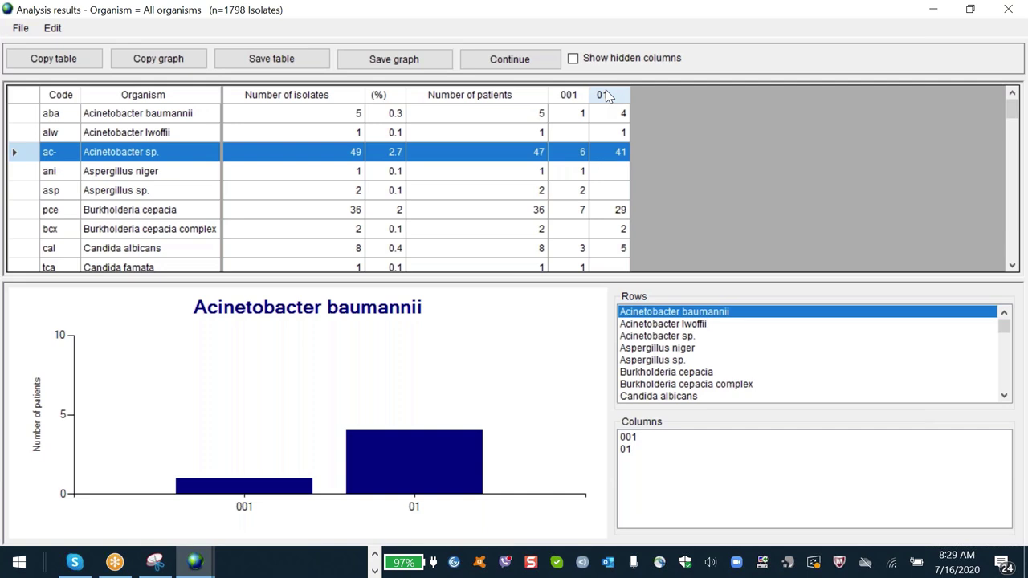
left_click(460, 96)
left_click(460, 96)
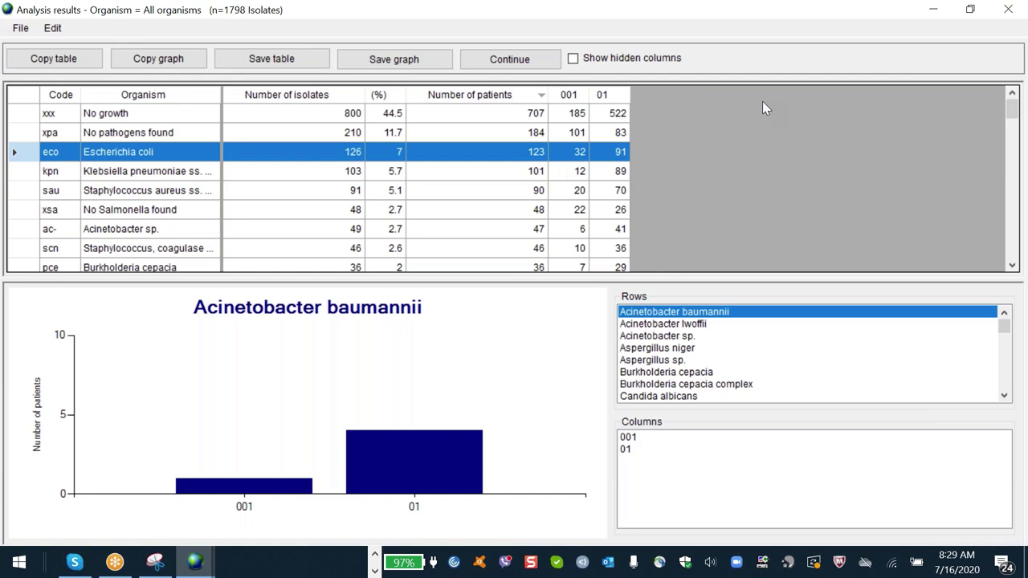
Show the graph of patients for the Escherichia coli row, followed by the graph for column 01.
left_click(672, 325)
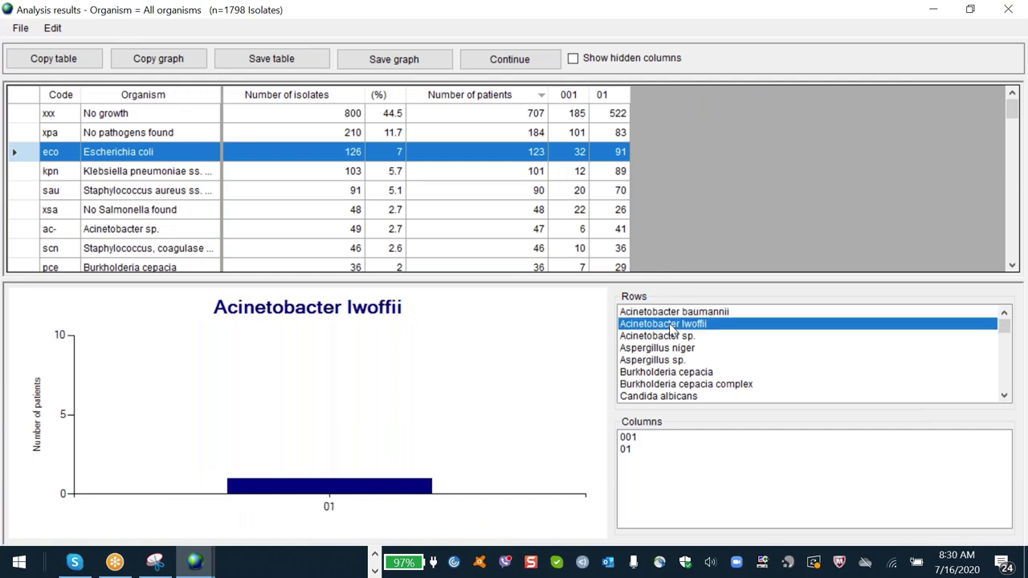
key("e")
key("e")
key("e")
key("e")
key("e")
key("e")
key("e")
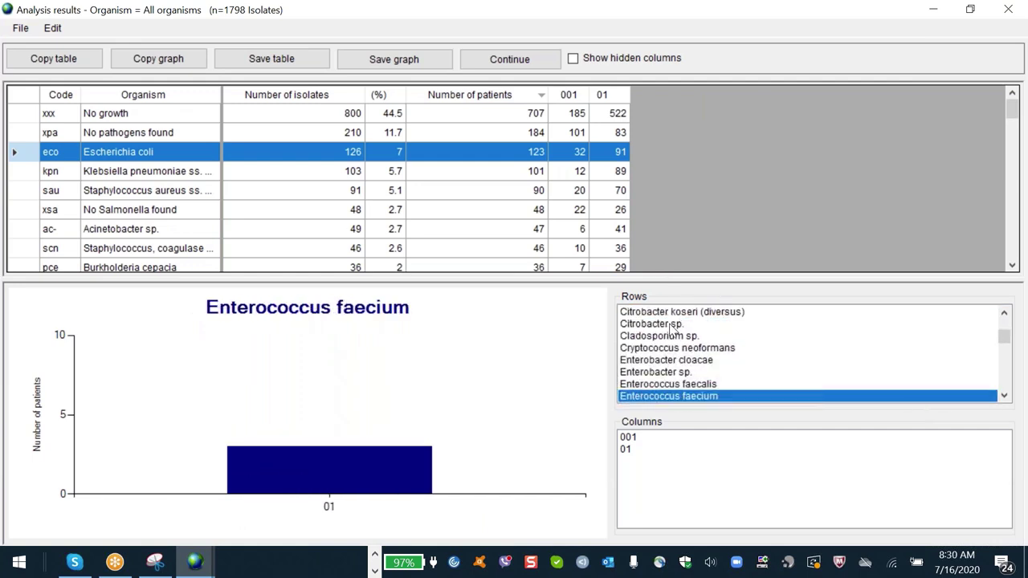
key("e")
key("e")
key("e")
key("e")
key("e")
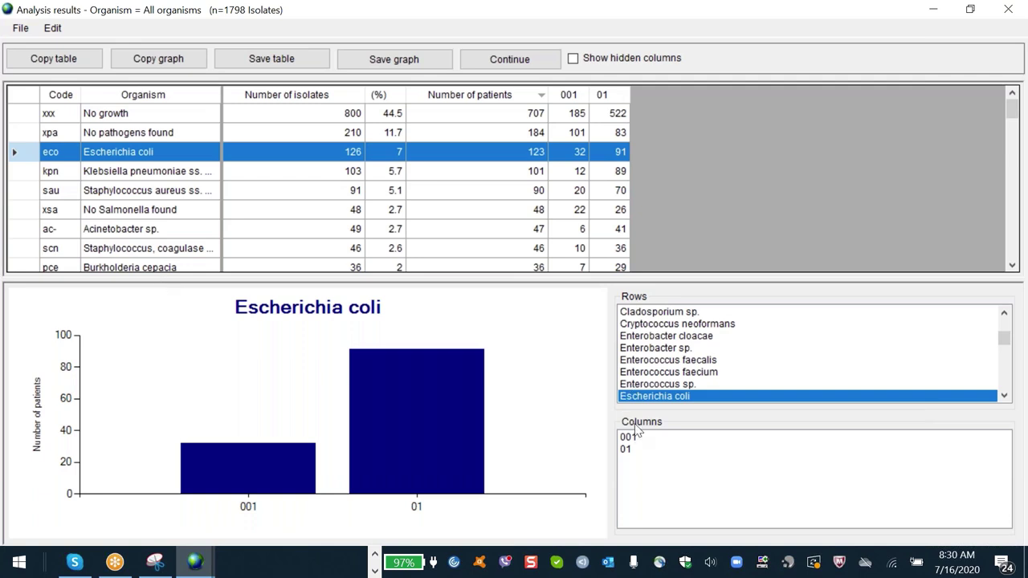
left_click(631, 451)
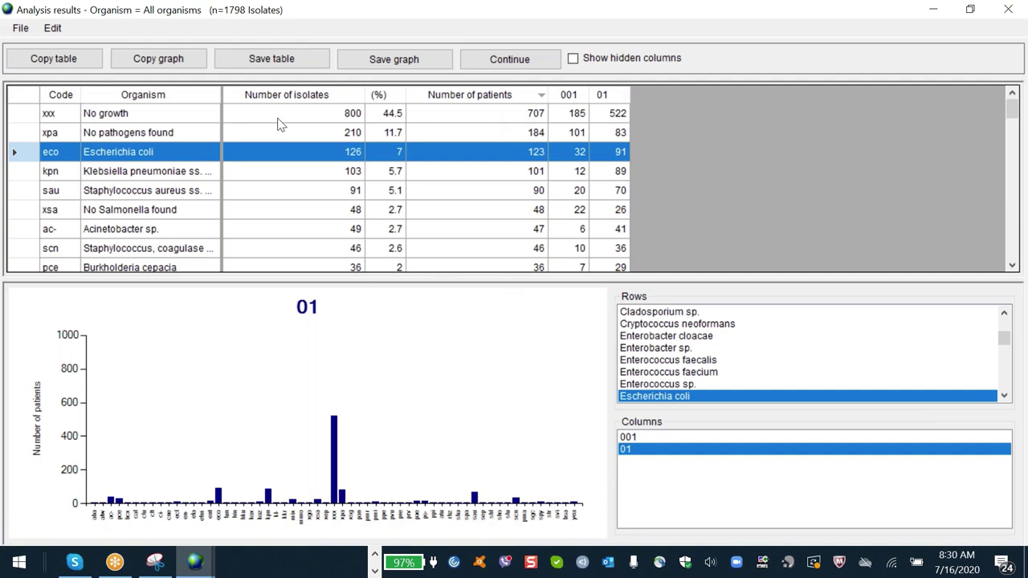
Examine the counts for No growth, No pathogens found and Escherichia coli, and the less frequent organisms further down the table.
left_click(277, 119)
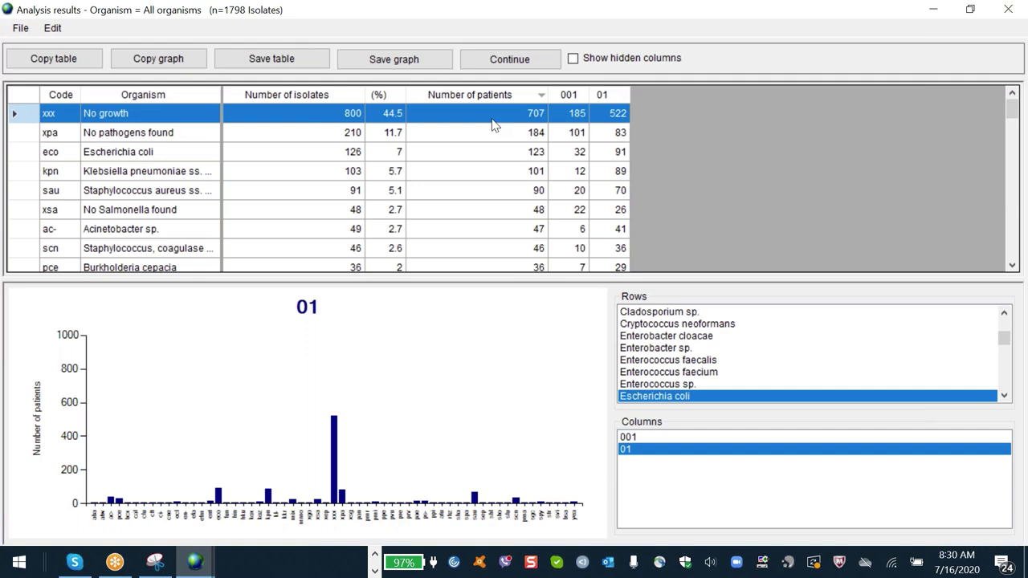
left_click(337, 135)
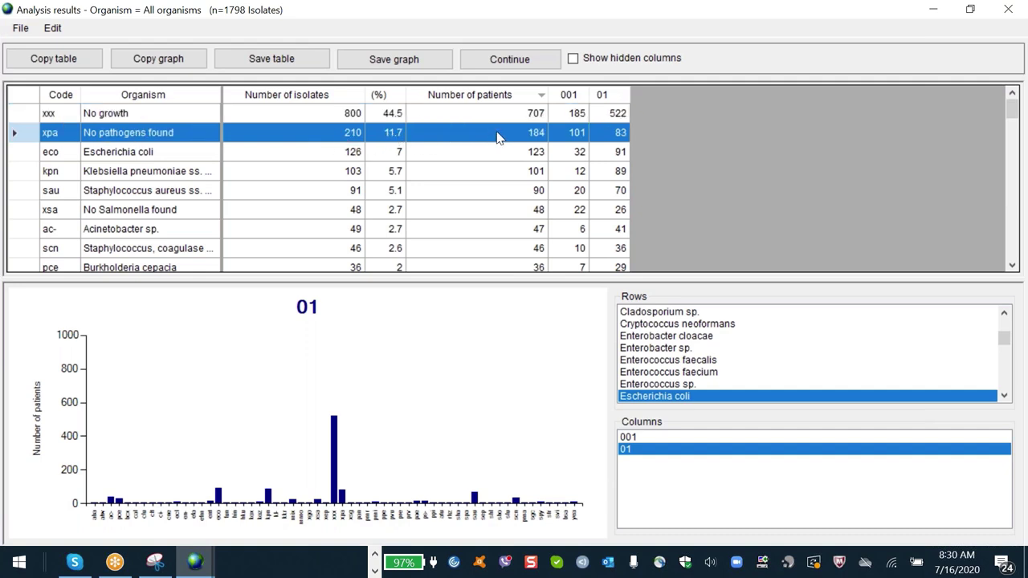
left_click(341, 159)
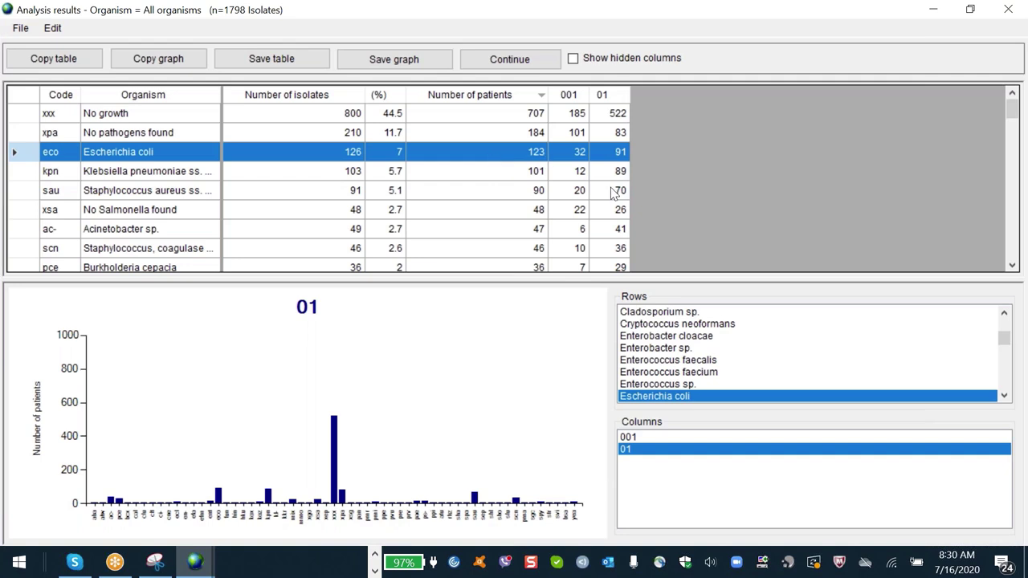
scroll(1011, 260, "down", 5)
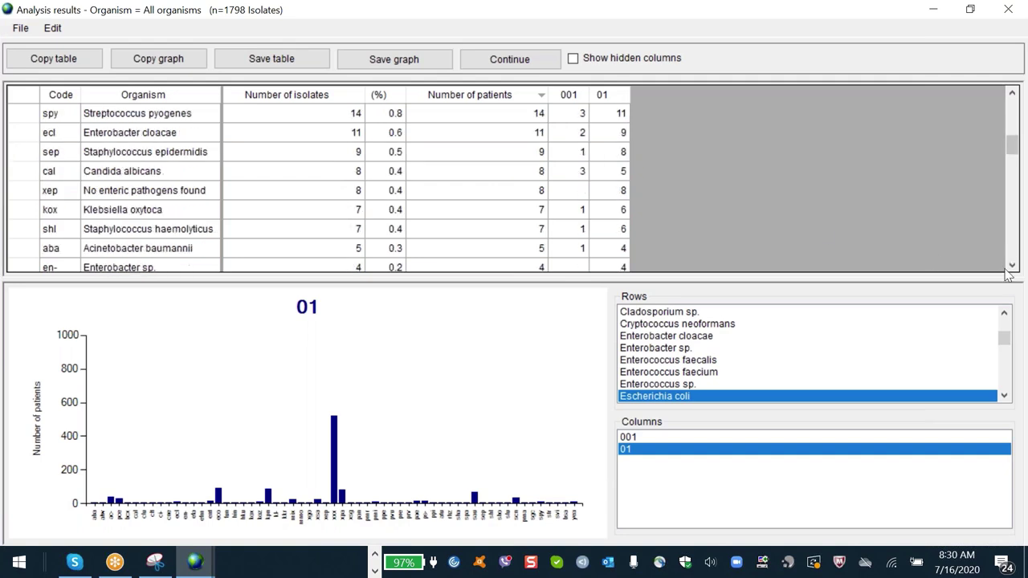
Examine the least frequent organisms at the end of the table, including Rickettsia conorii, Rhizobium radiobacter and Trichophyton verrucosum, and return to the first rows.
left_click(1013, 267)
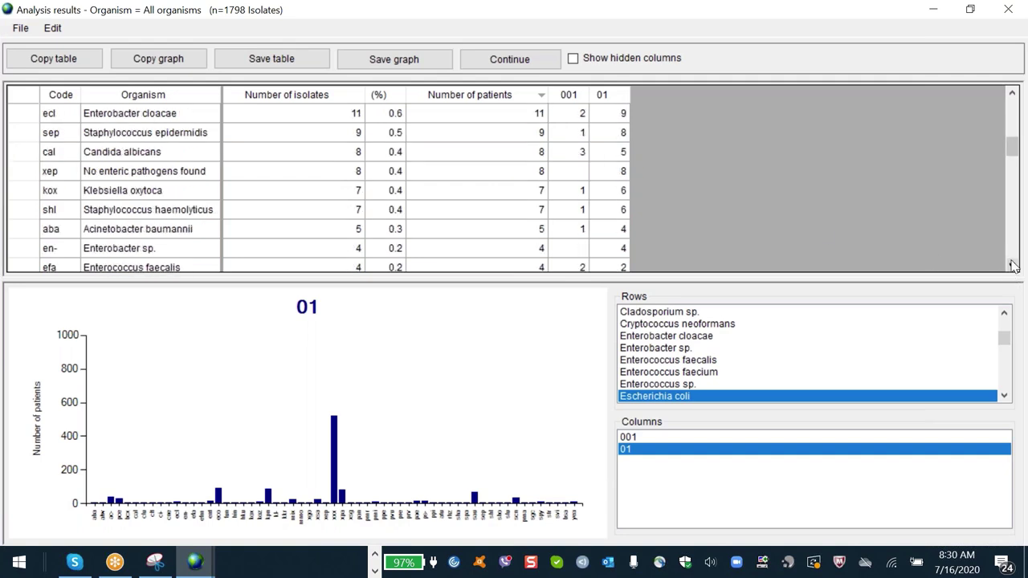
scroll(1012, 265, "down", 6)
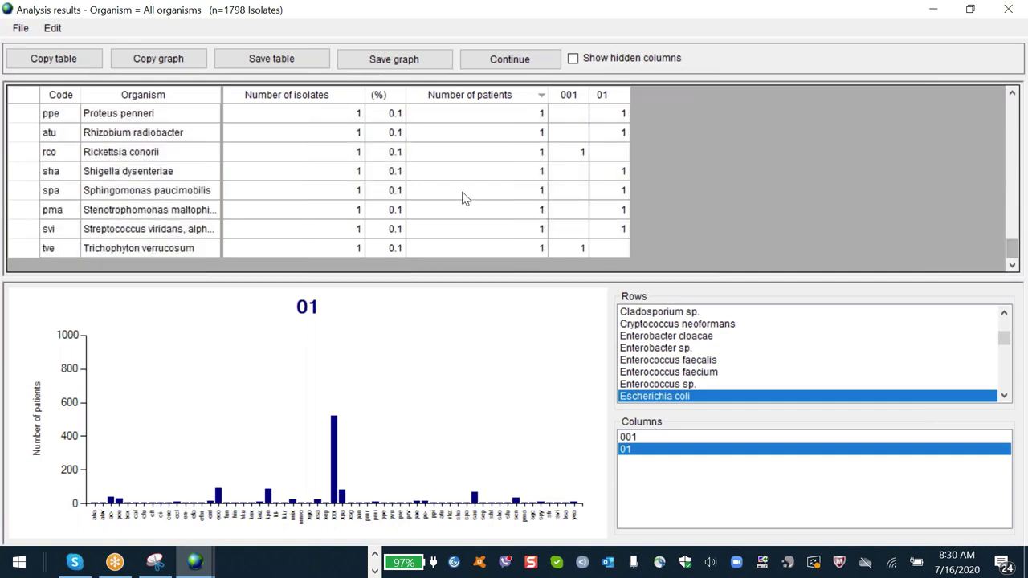
left_click(138, 152)
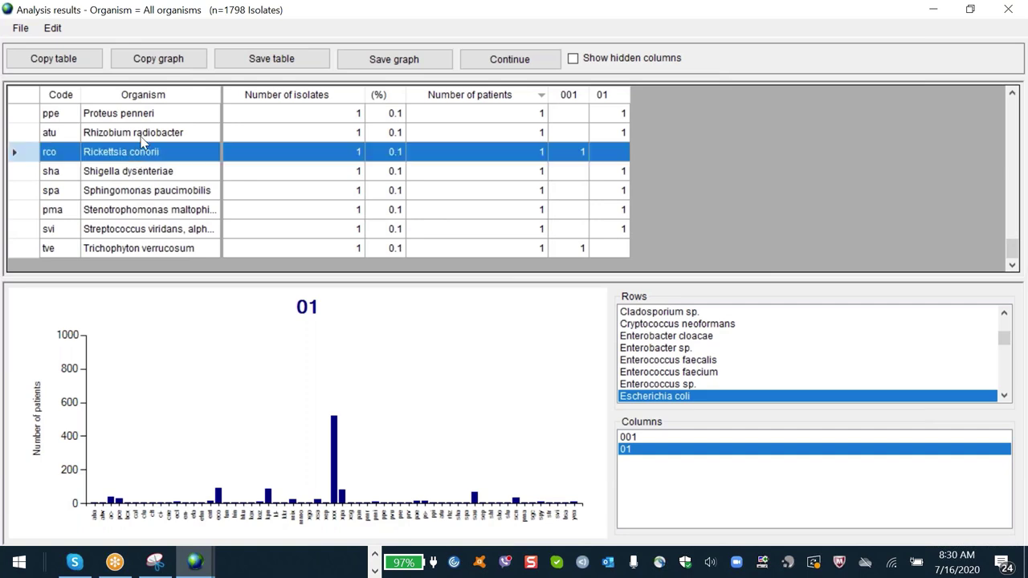
left_click(141, 136)
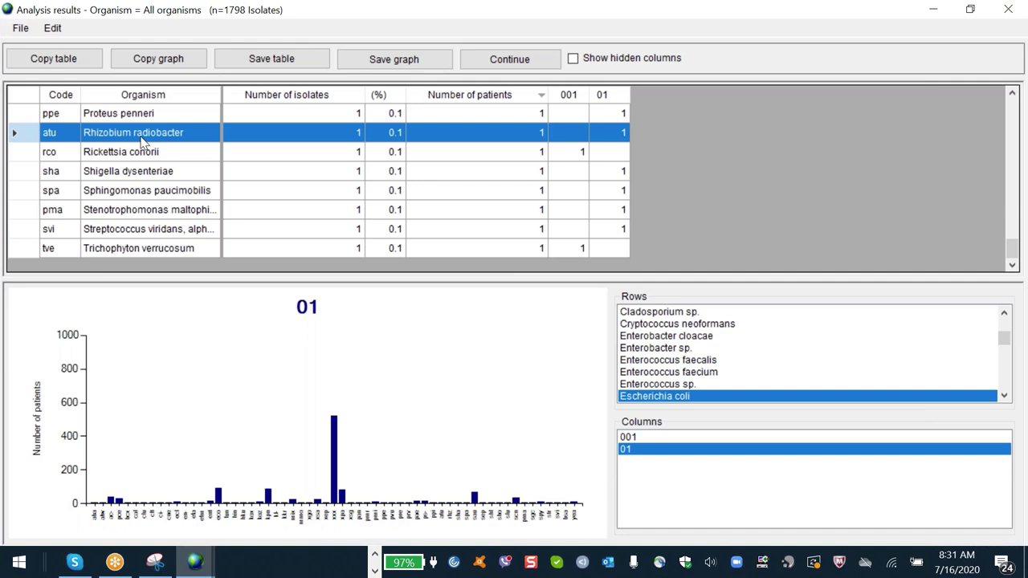
left_click(160, 251)
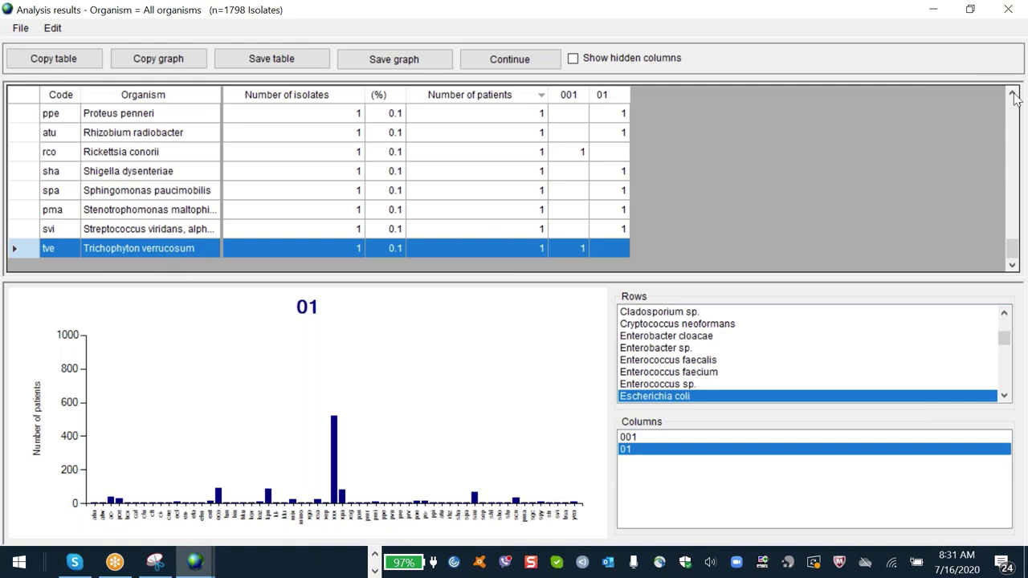
scroll(1014, 108, "up", 3)
scroll(1014, 109, "up", 10)
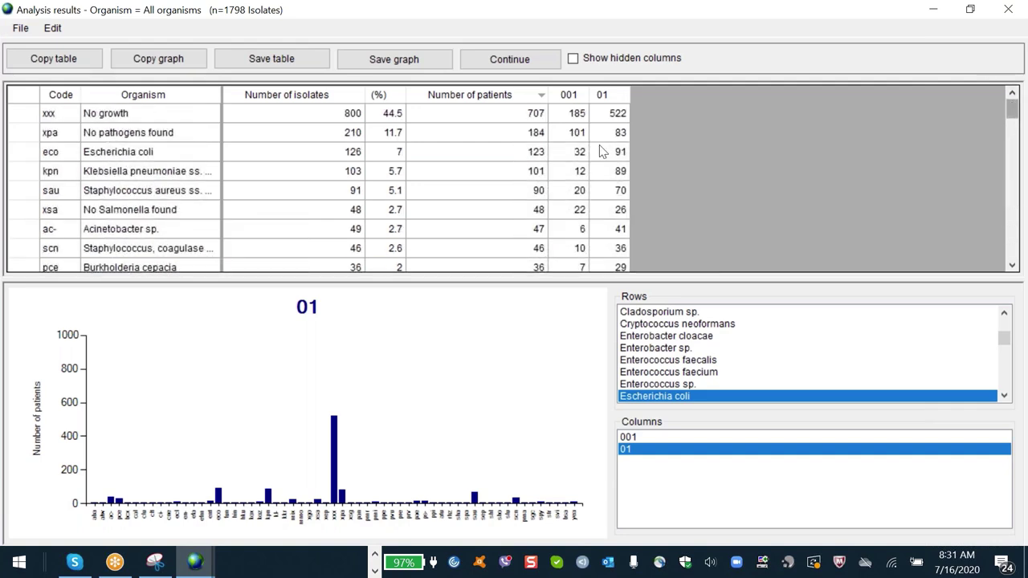
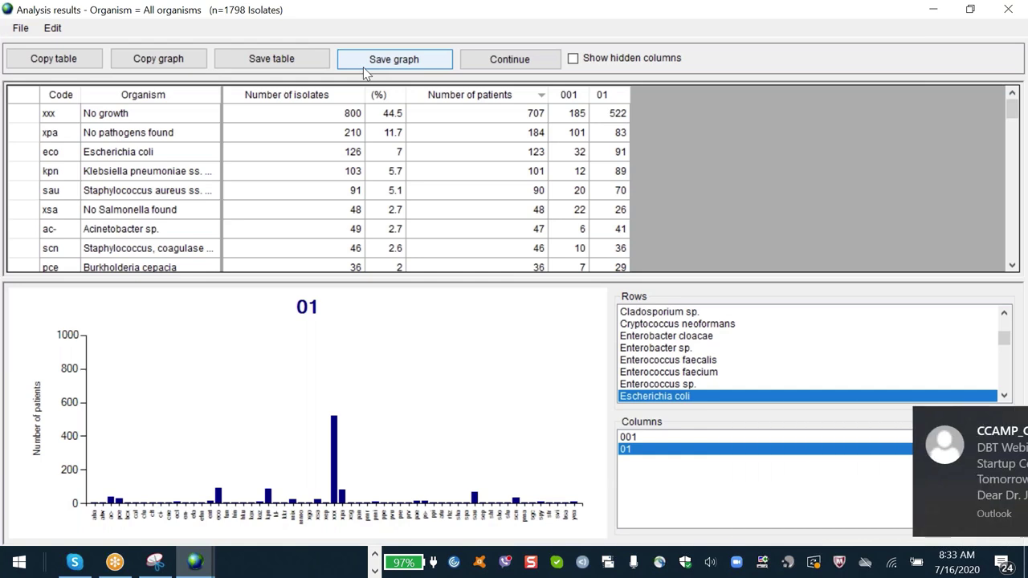
Continue to the month-by-month results and show the graphs for Acinetobacter sp. and Acinetobacter baumannii.
left_click(512, 60)
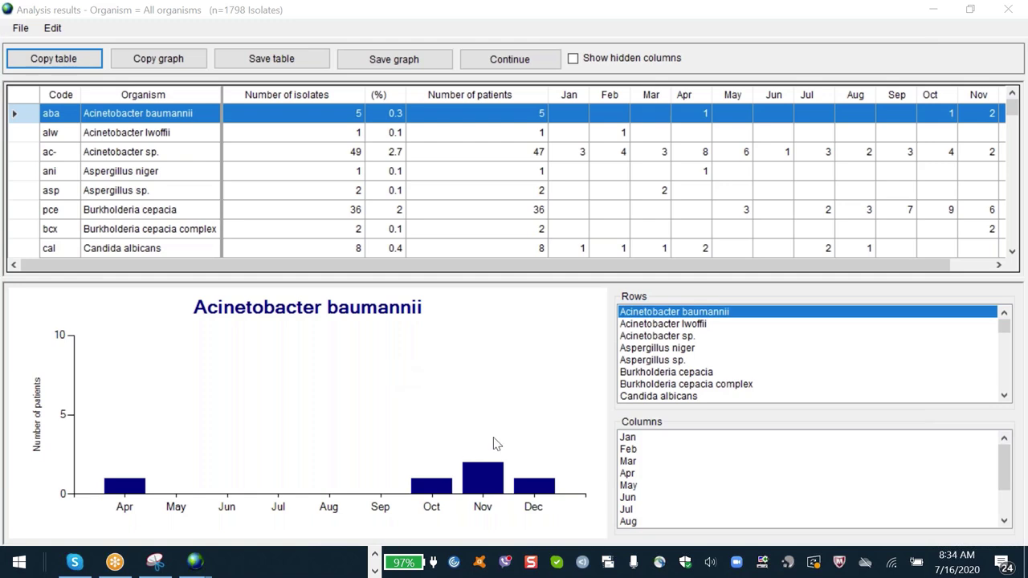
left_click(652, 336)
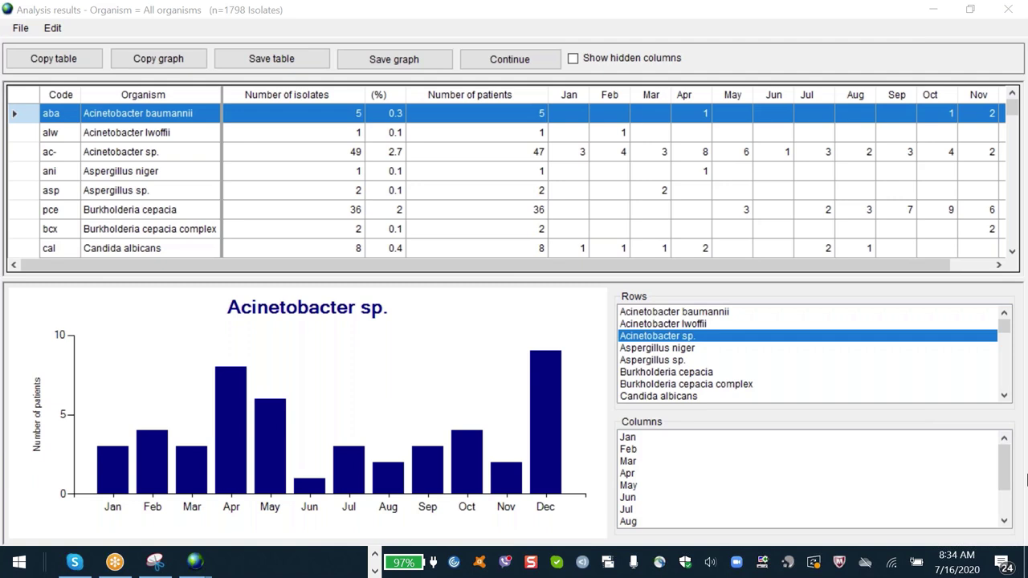
left_click(651, 313)
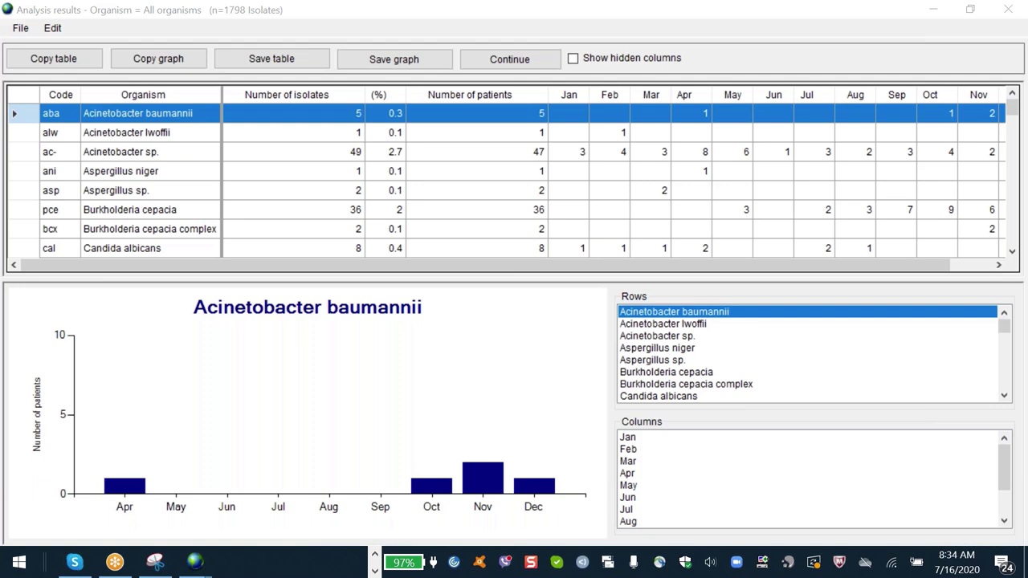
Show the monthly graph for Burkholderia cepacia and compare its table row with the Burkholderia cepacia complex row.
left_click(673, 373)
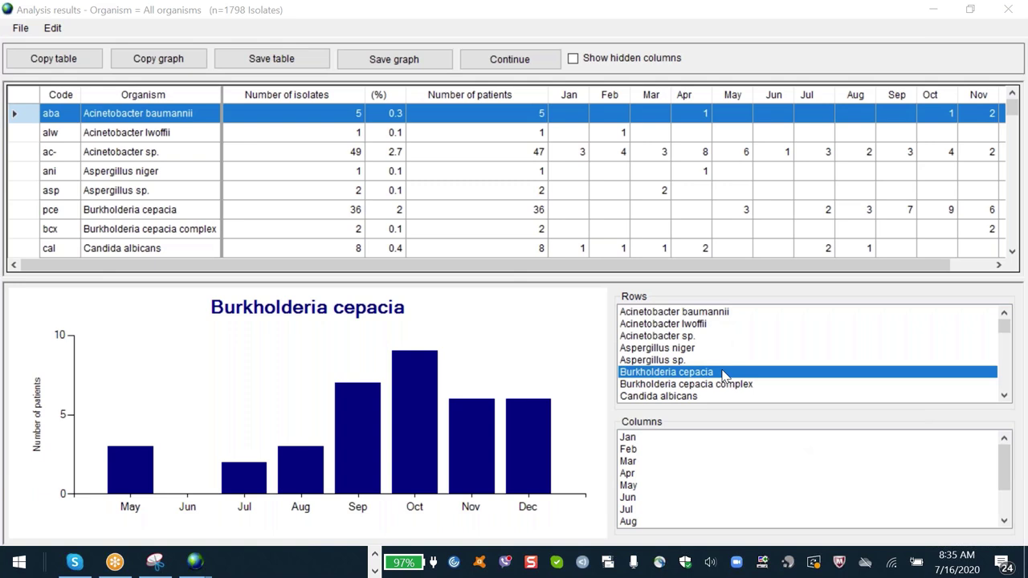
left_click(534, 209)
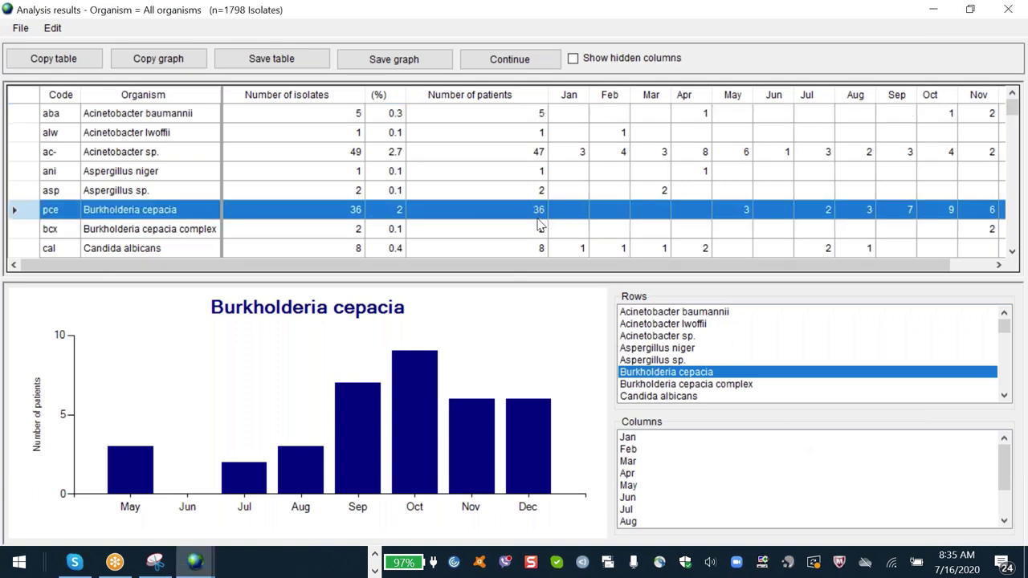
left_click(541, 233)
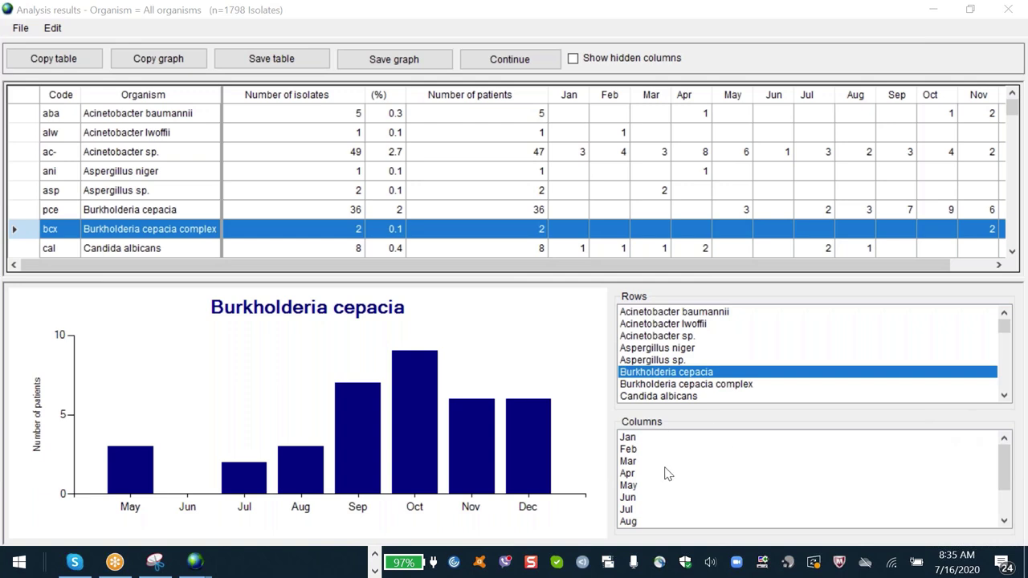
Show the monthly graph of patients for Escherichia coli.
left_click(696, 376)
key("e")
key("e")
key("s")
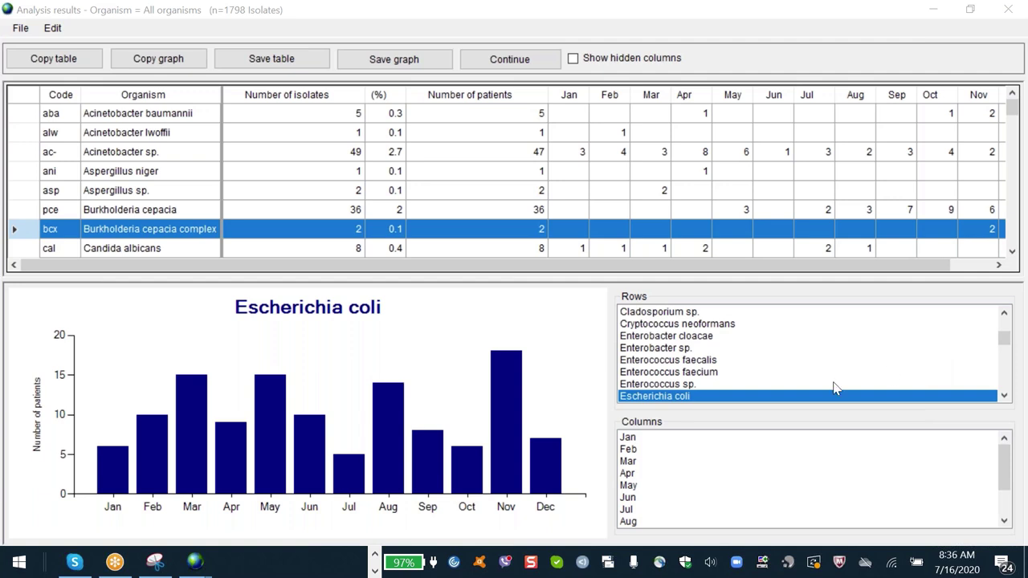
Show the monthly graph of patients for Staphylococcus aureus ss. aureus.
left_click(635, 335)
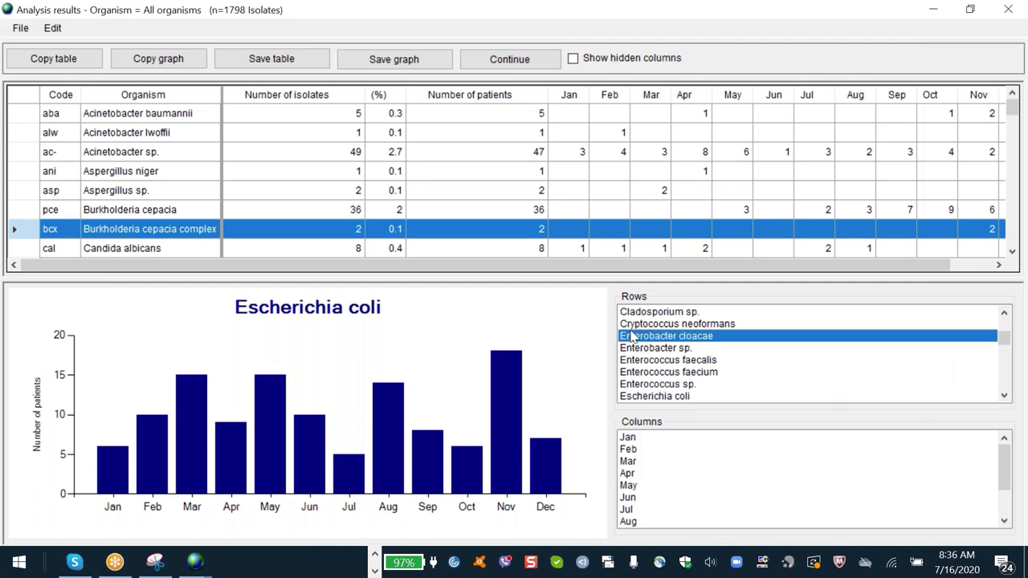
key("s")
key("s")
key("s")
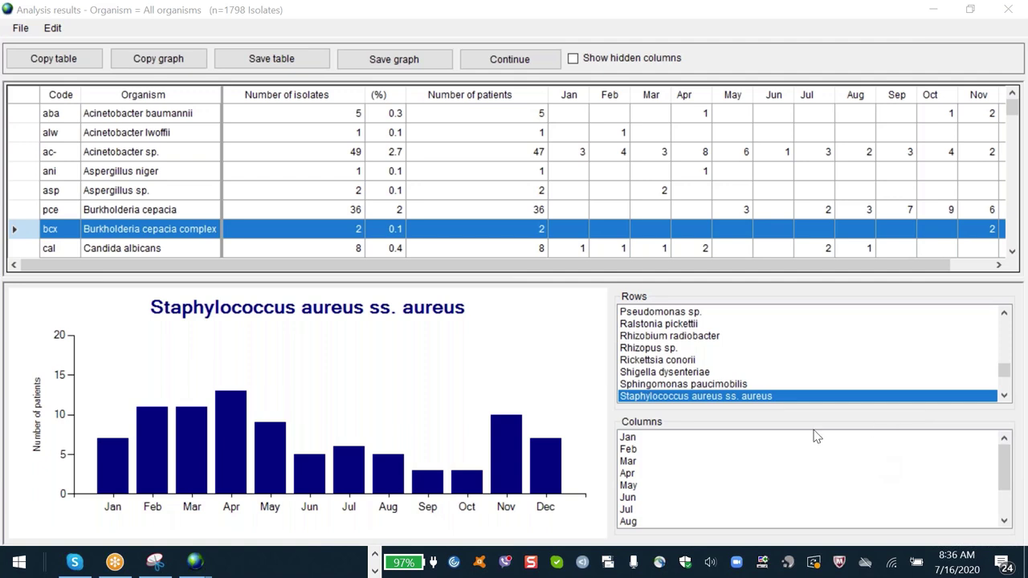
left_click(176, 521)
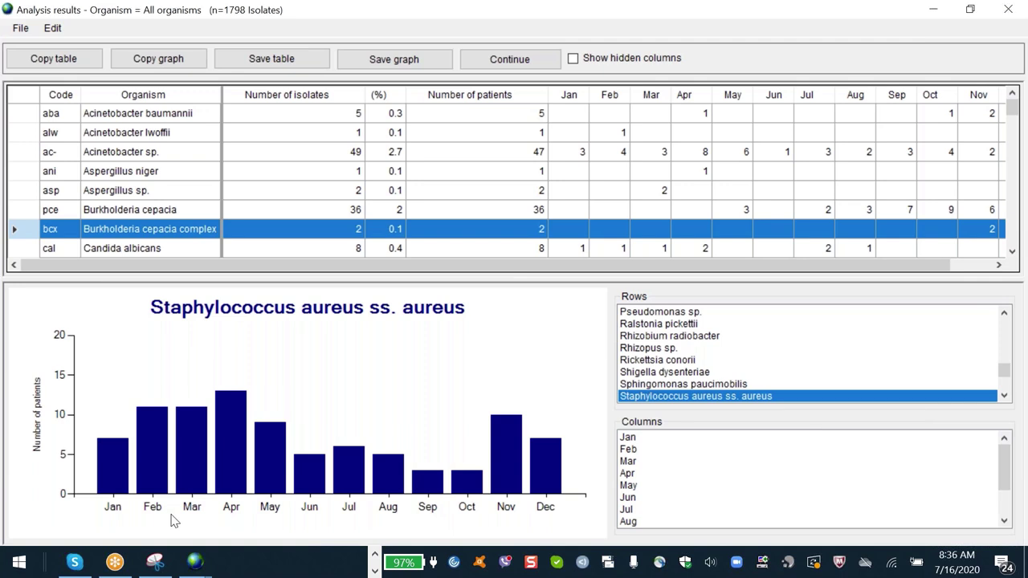
View the monthly graphs for Staphylococcus epidermidis and Yeast, then for the organisms listed above Yeast, up to Streptococcus pyogenes.
key("Down")
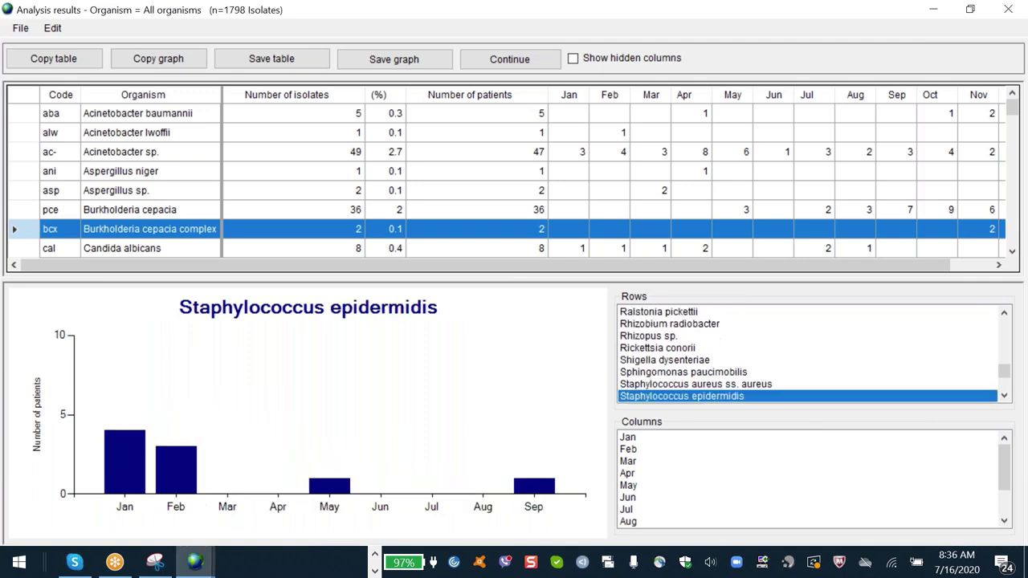
key("End")
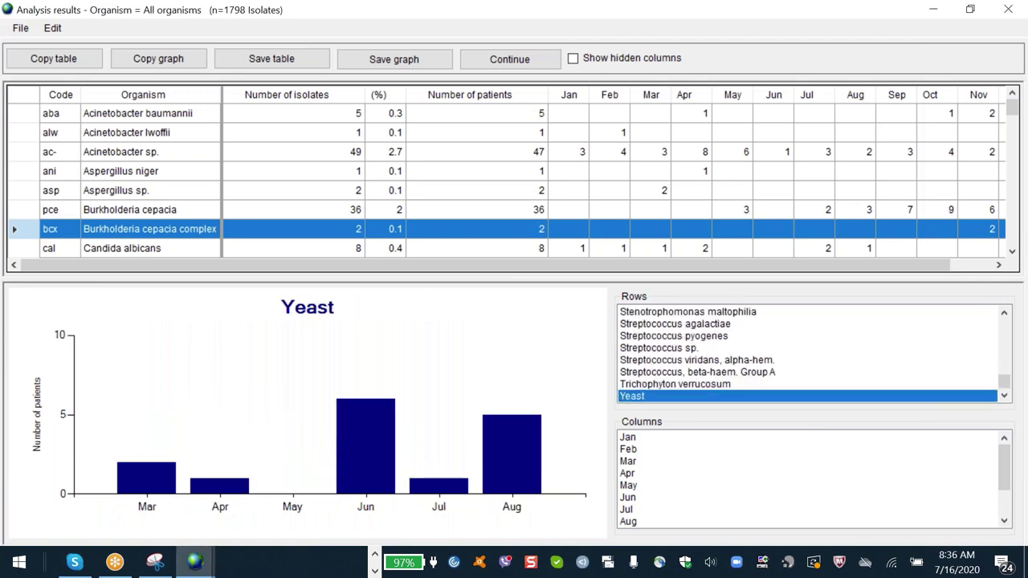
key("Up")
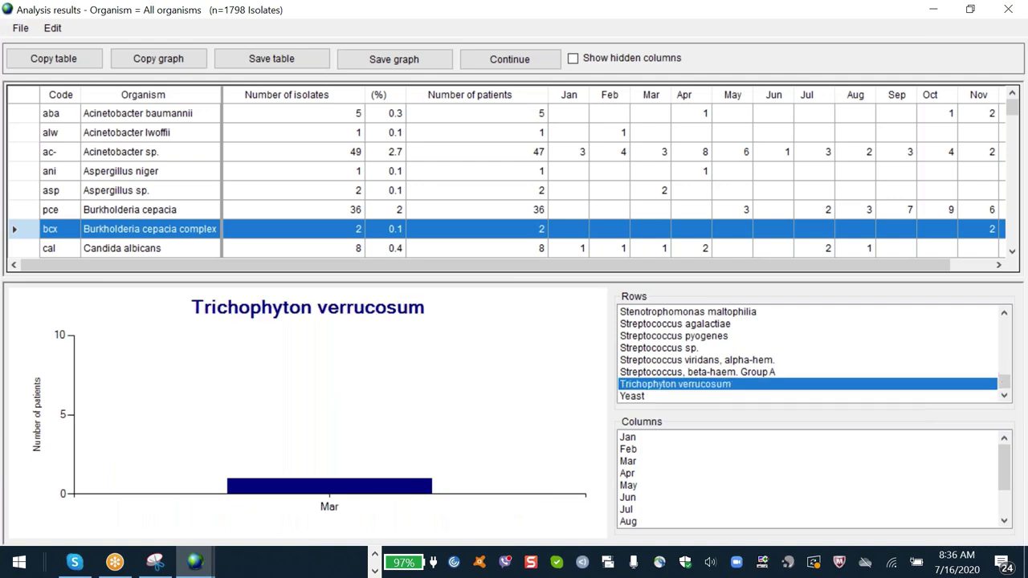
key("Up")
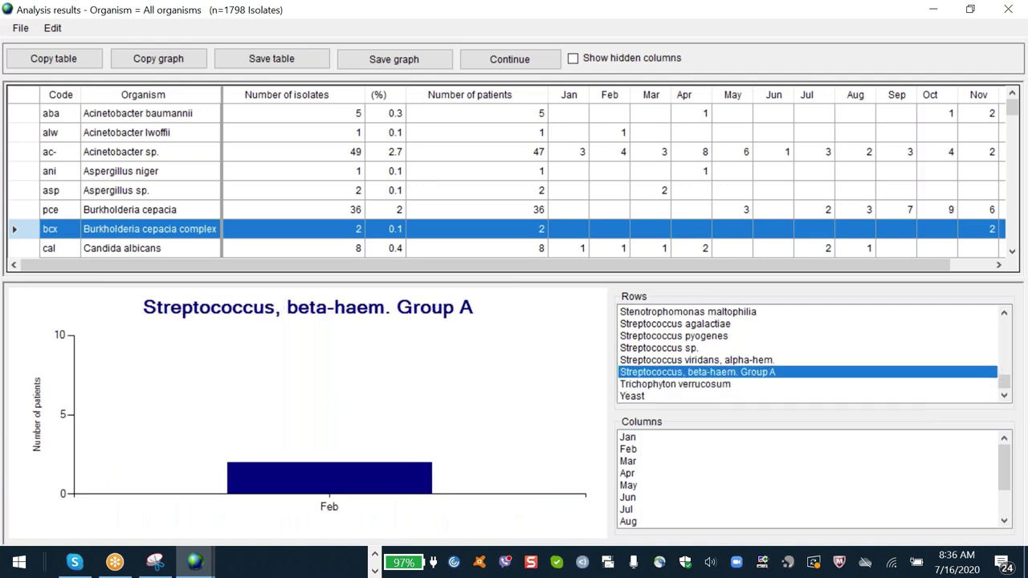
key("Up")
key("Up")
key("Up")
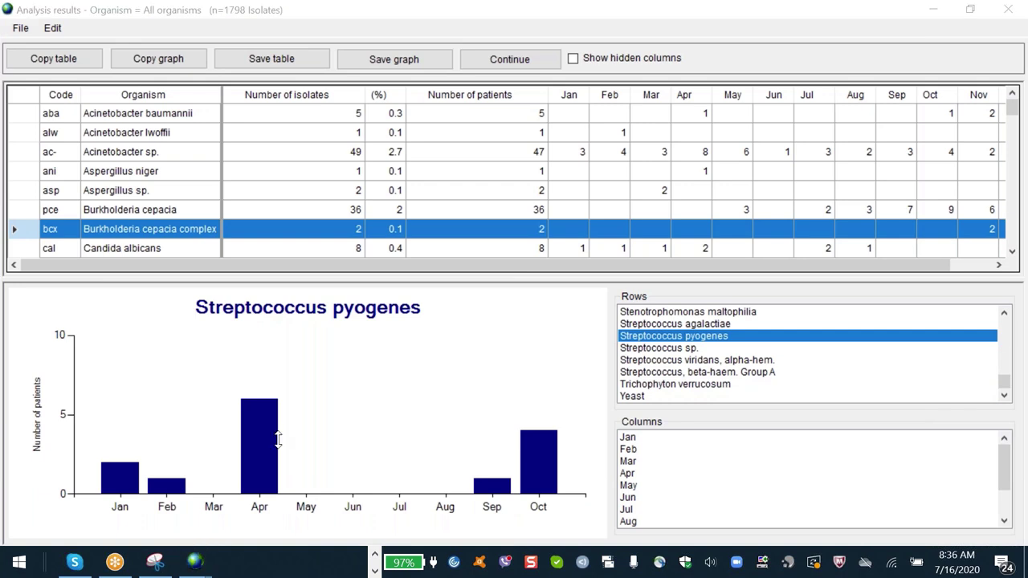
left_click(277, 439)
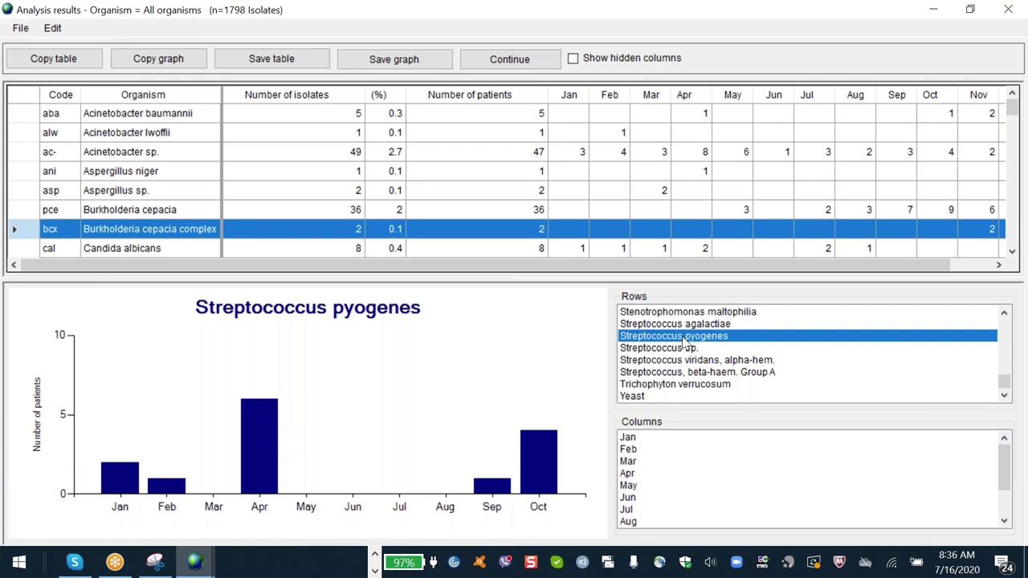
View the monthly graphs from Streptococcus pyogenes back through Staphylococcus, coagulase negative to Staphylococcus aureus ss. aureus.
key("Up")
key("Up")
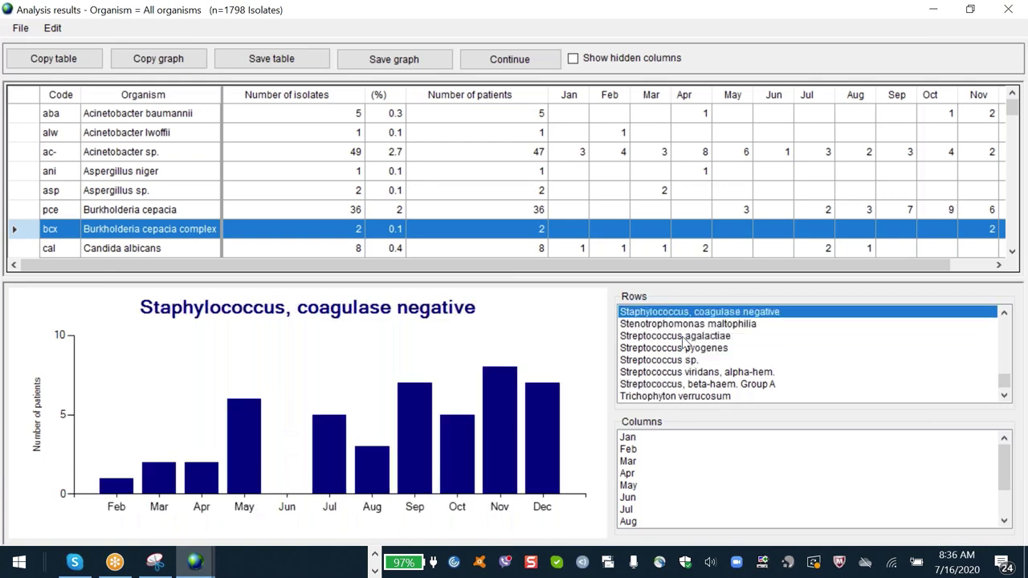
key("Up")
key("Up")
key("Up")
key("Up")
key("Up")
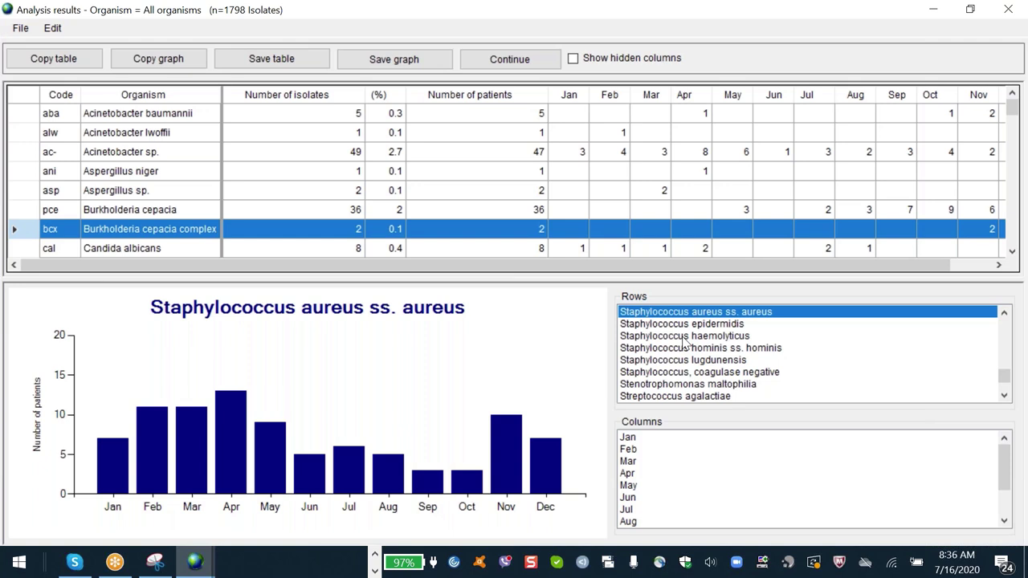
Check the graphs of the first and last listed organisms, then go back from Yeast to the graph for Staphylococcus, coagulase negative.
key("Home")
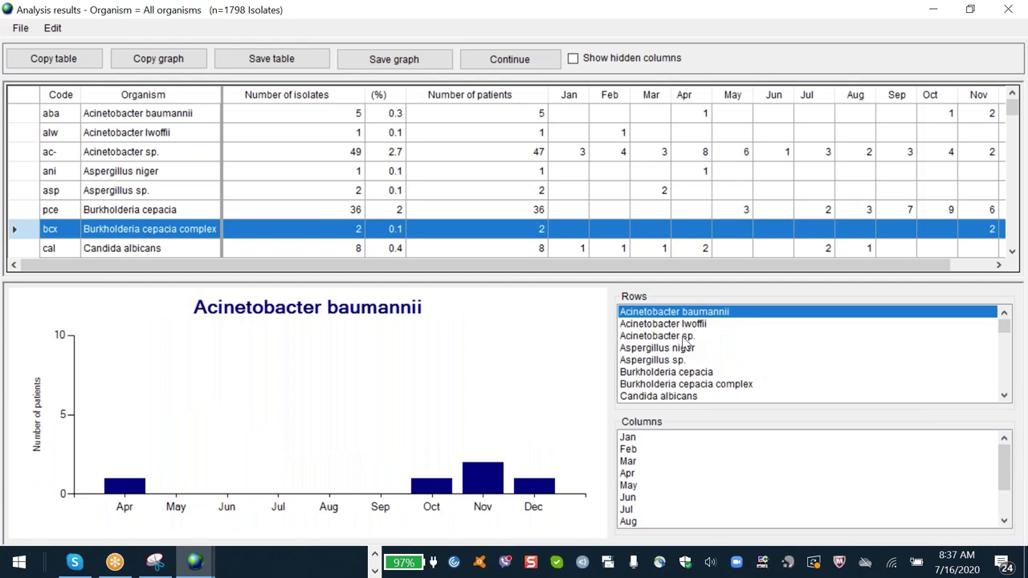
left_click(683, 339)
key("End")
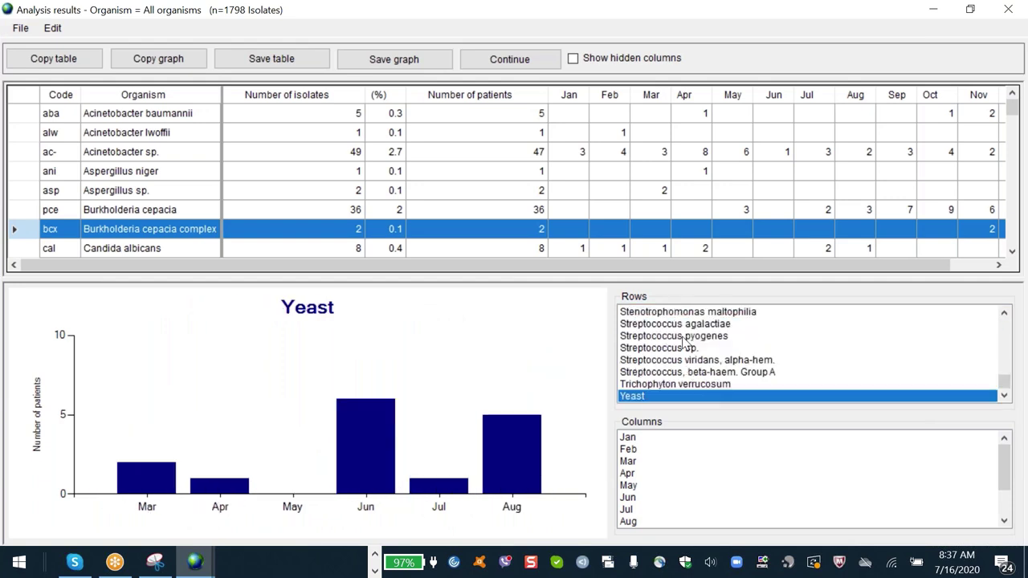
key("Up")
key("Up")
key("Up")
key("Up")
key("Up")
key("Up")
key("Up")
key("Up")
key("Up")
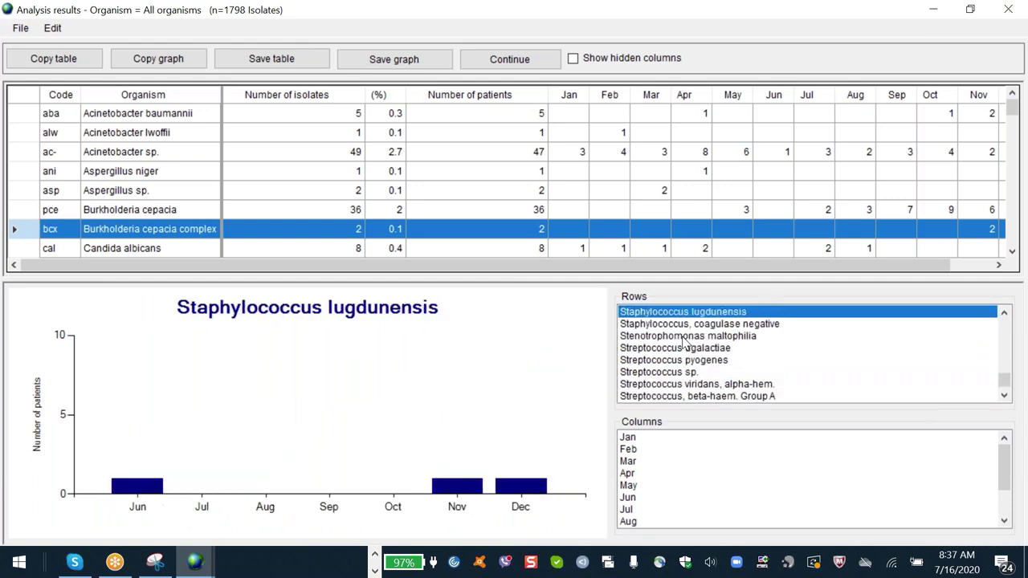
key("Down")
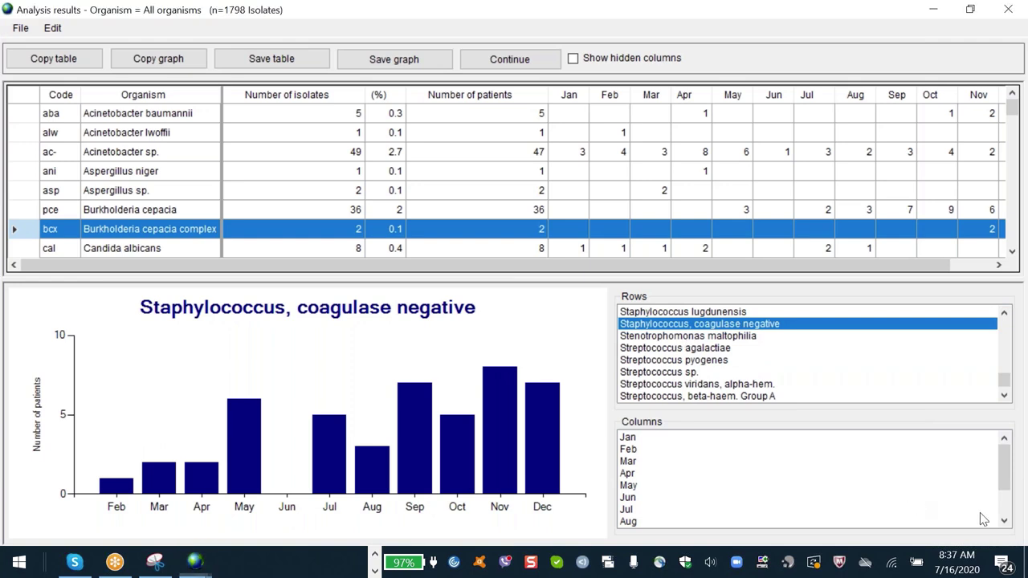
View the monthly graphs from Staphylococcus hominis ss. hominis to Staphylococcus epidermidis and return to Staphylococcus, coagulase negative.
key("Up")
key("Up")
key("Up")
key("Up")
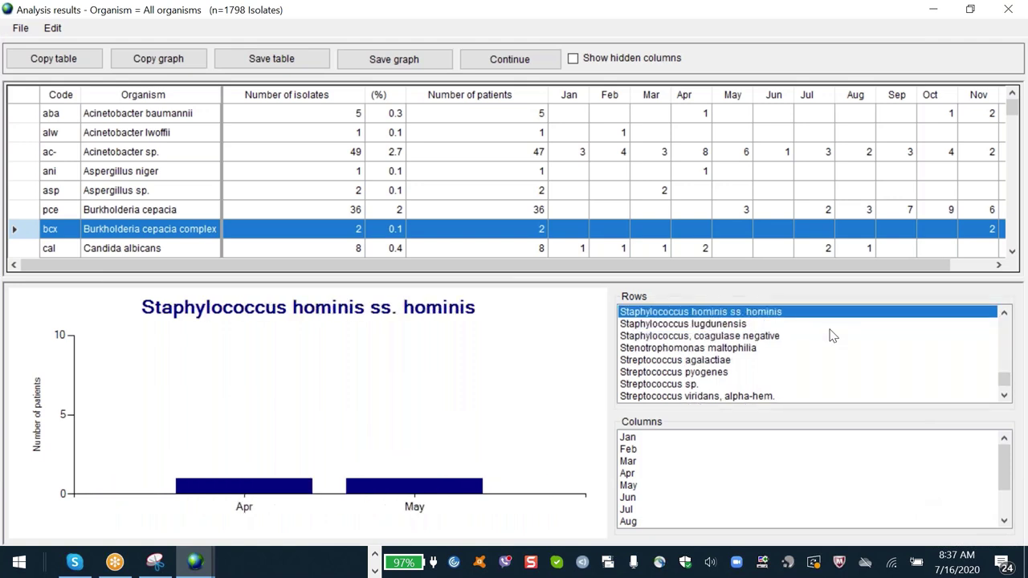
key("Down")
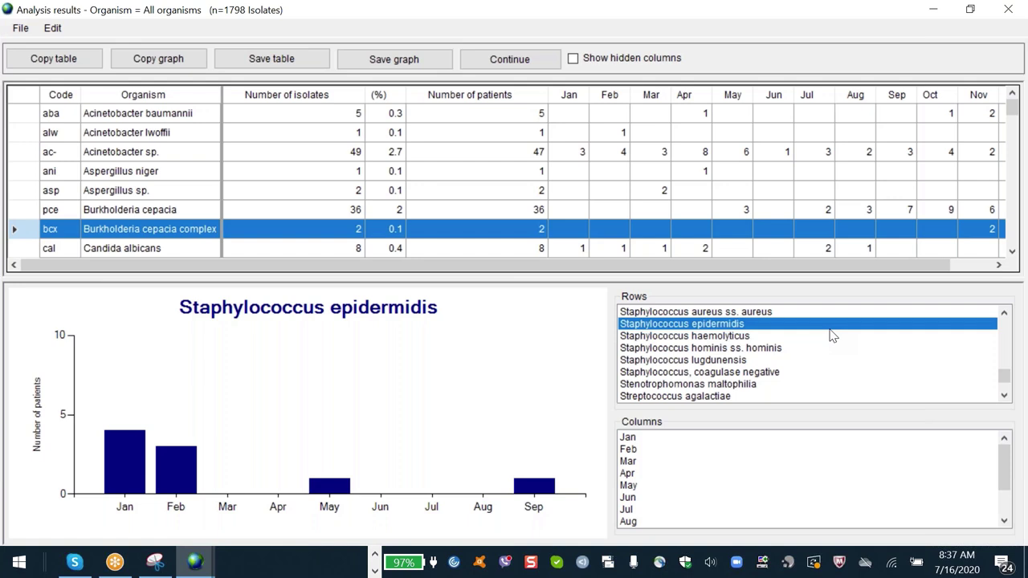
key("Down")
key("Down")
key("Down")
key("Down")
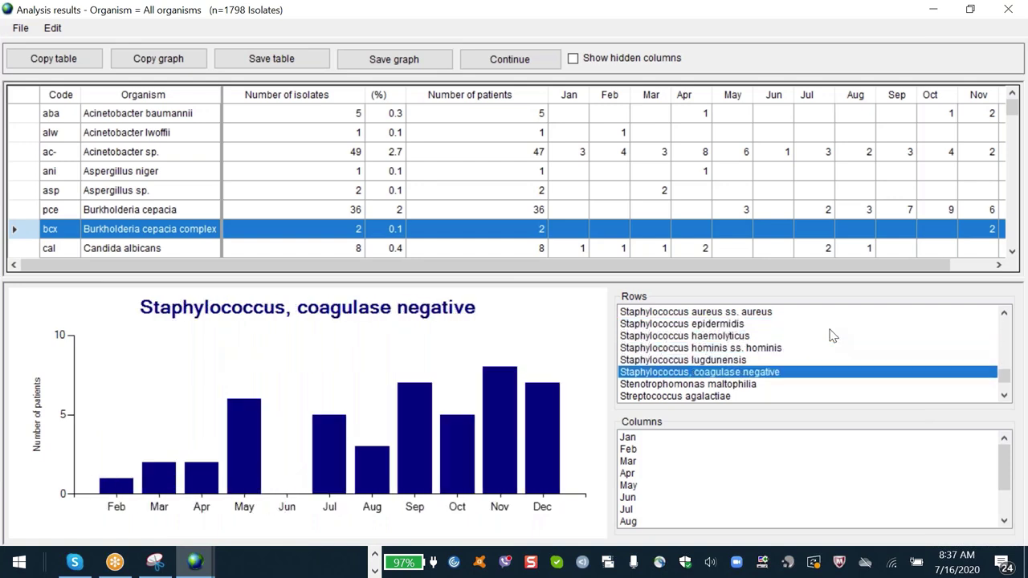
Compare the monthly pattern of Staphylococcus epidermidis with that of Staphylococcus, coagulase negative.
key("Up")
key("Up")
key("Up")
key("Up")
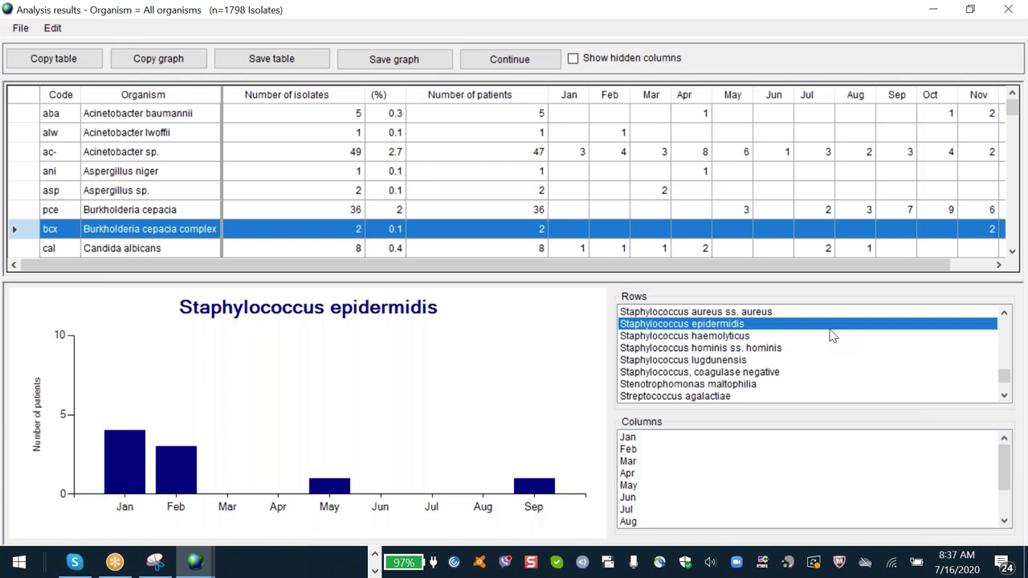
key("Down")
key("Down")
key("Down")
key("Down")
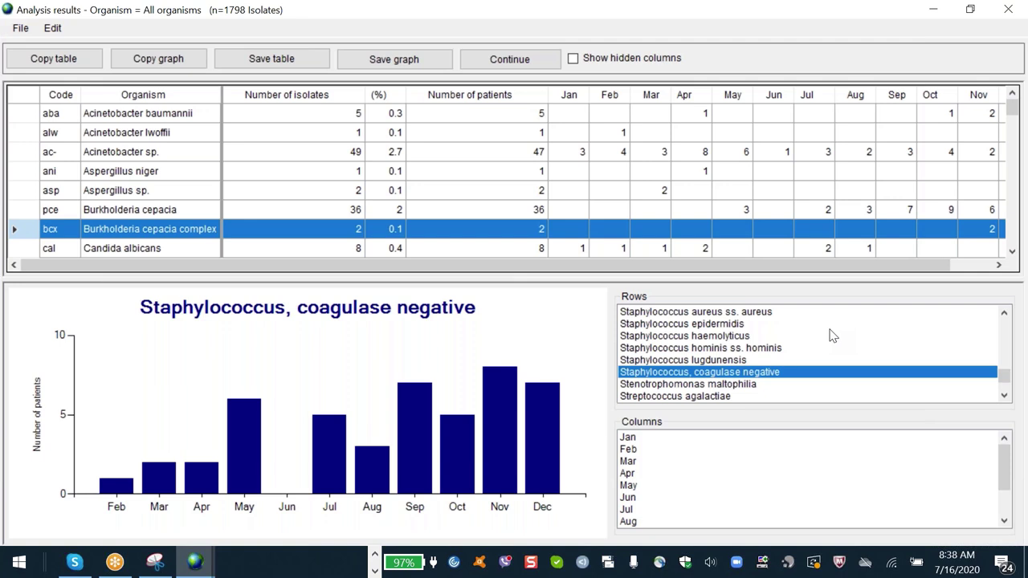
Go back and forth through the graphs between Staphylococcus epidermidis and Staphylococcus, coagulase negative, ending on Staphylococcus haemolyticus.
key("Up")
key("Up")
key("Up")
key("Up")
key("Down")
key("Down")
key("Down")
key("Down")
key("Up")
key("Up")
key("Up")
key("Up")
key("Down")
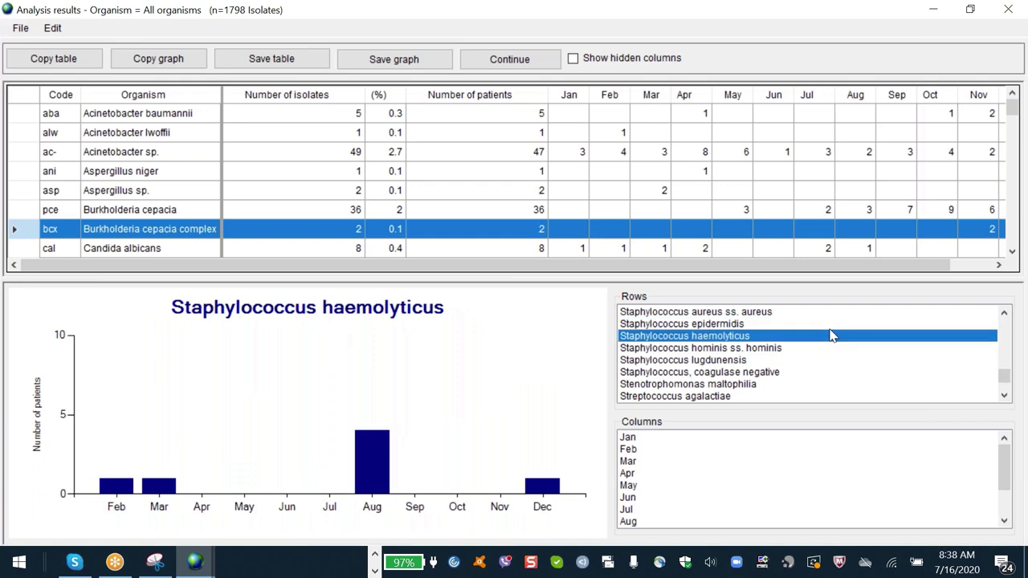
View the monthly graphs of Staphylococcus lugdunensis and Staphylococcus, coagulase negative, then go back to Staphylococcus epidermidis.
key("Down")
key("Down")
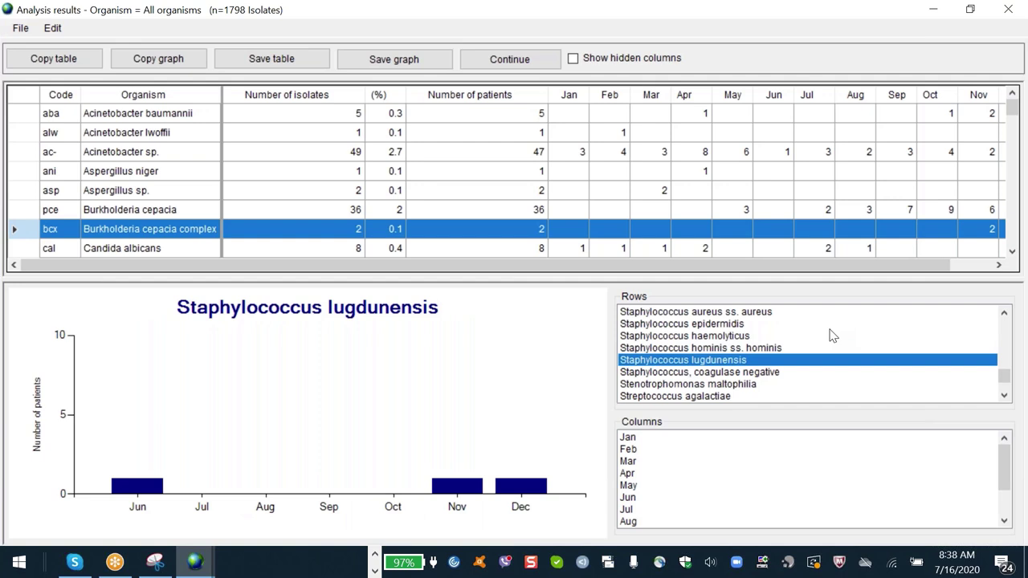
key("Down")
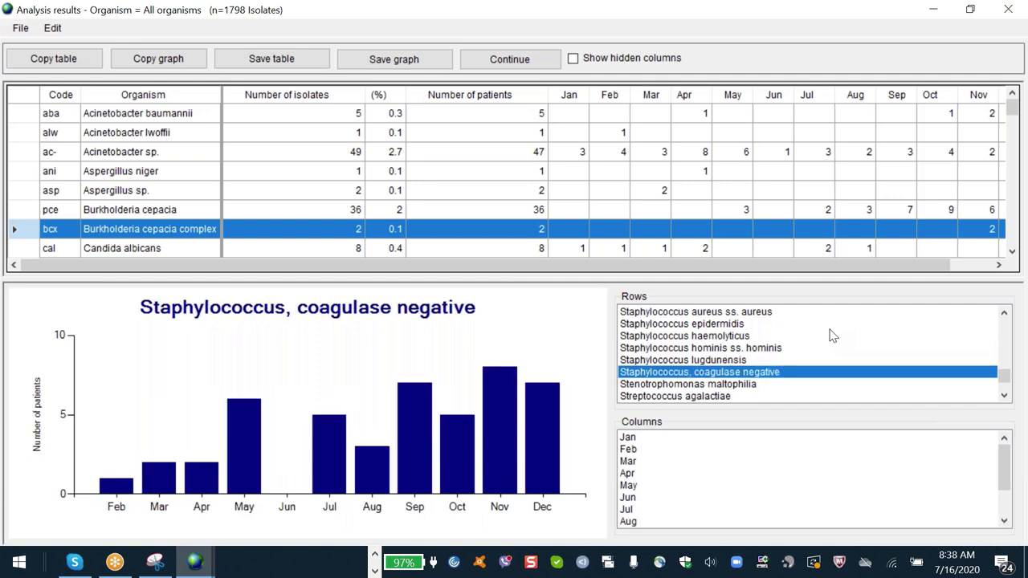
key("Up")
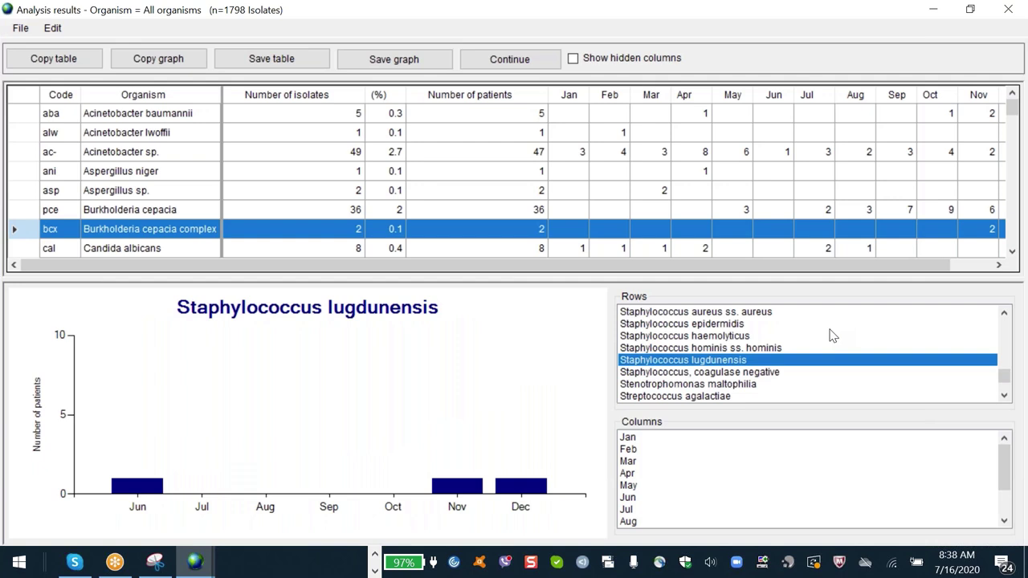
key("Down")
key("Up")
key("Up")
key("Up")
key("Up")
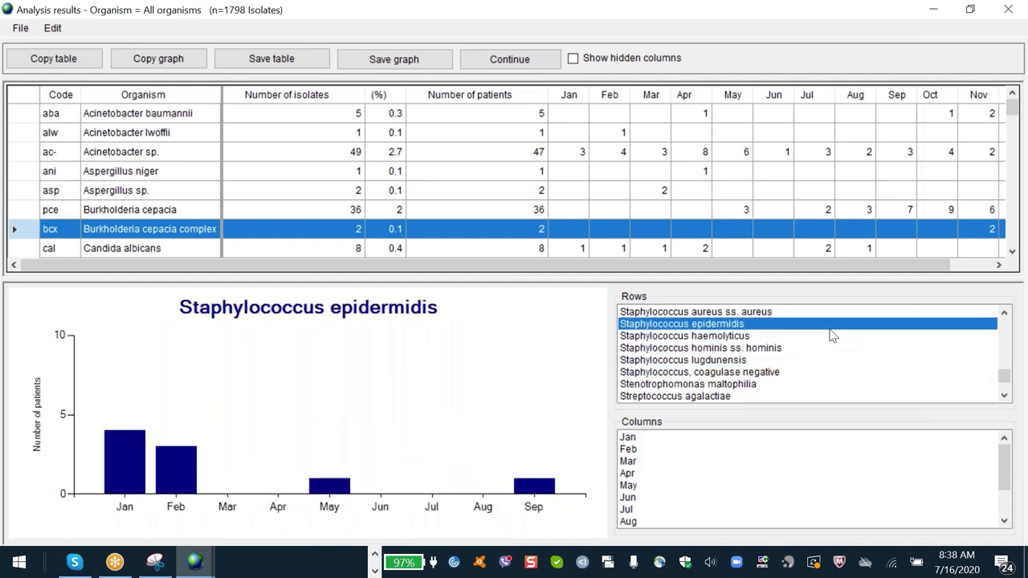
Bring up the Staphylococcus, coagulase negative graph again for comparison and return to Staphylococcus haemolyticus.
key("Down")
key("Down")
key("Down")
key("Down")
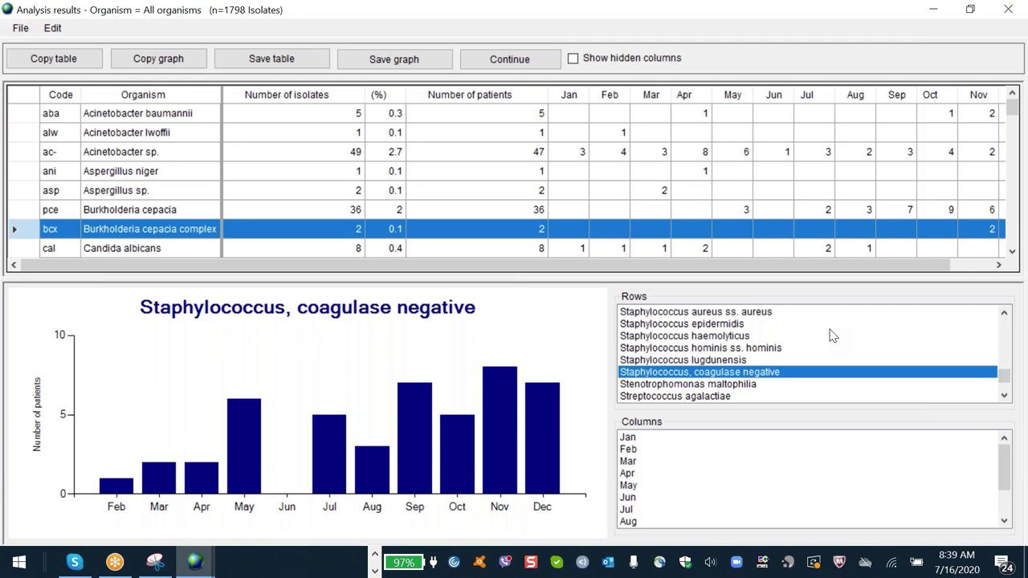
key("Up")
key("Up")
key("Up")
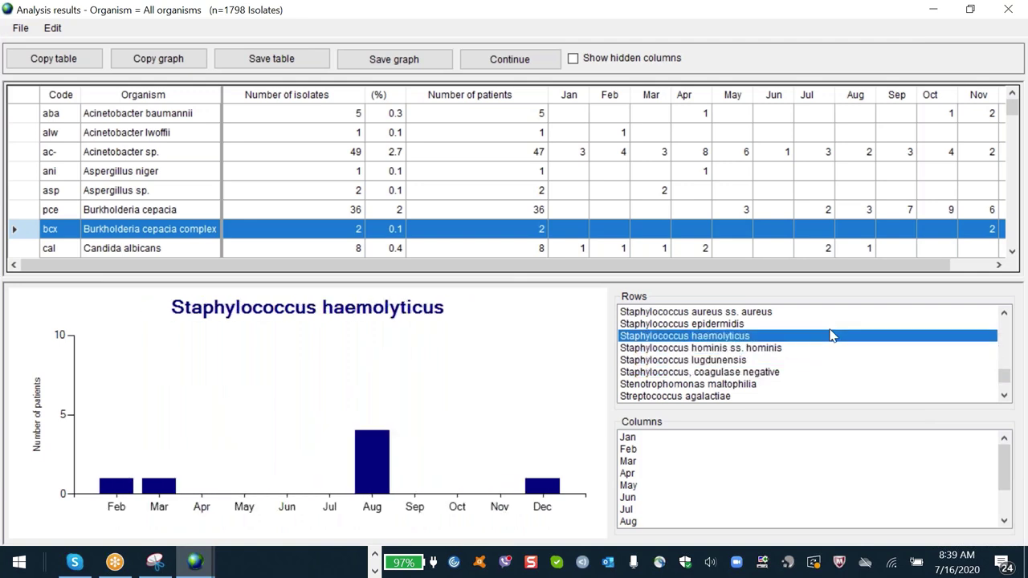
Compare the monthly graphs of Acinetobacter baumannii, Acinetobacter lwoffii and Acinetobacter sp., ending on Acinetobacter sp.
key("Home")
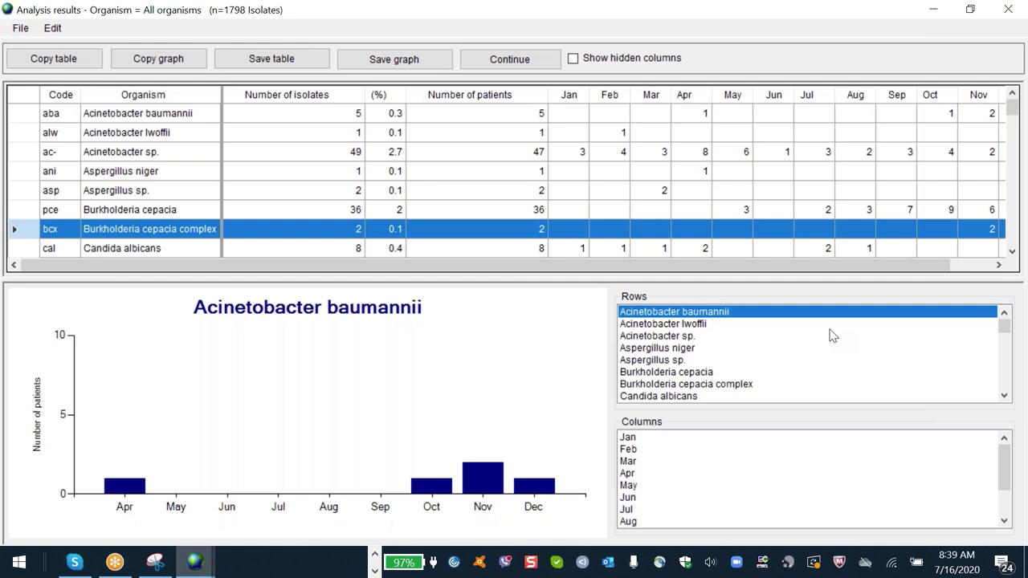
left_click(833, 336)
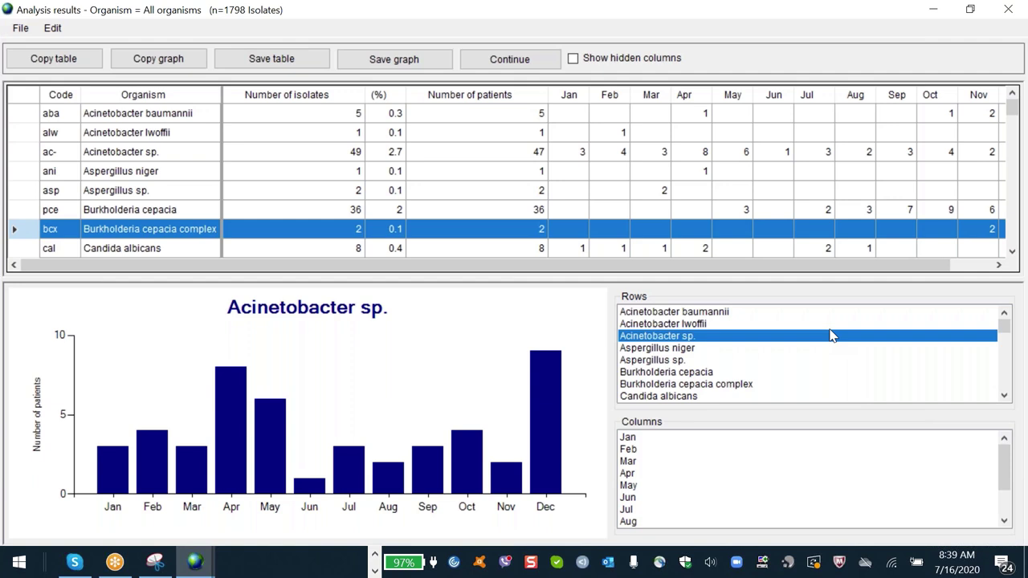
key("Up")
key("Up")
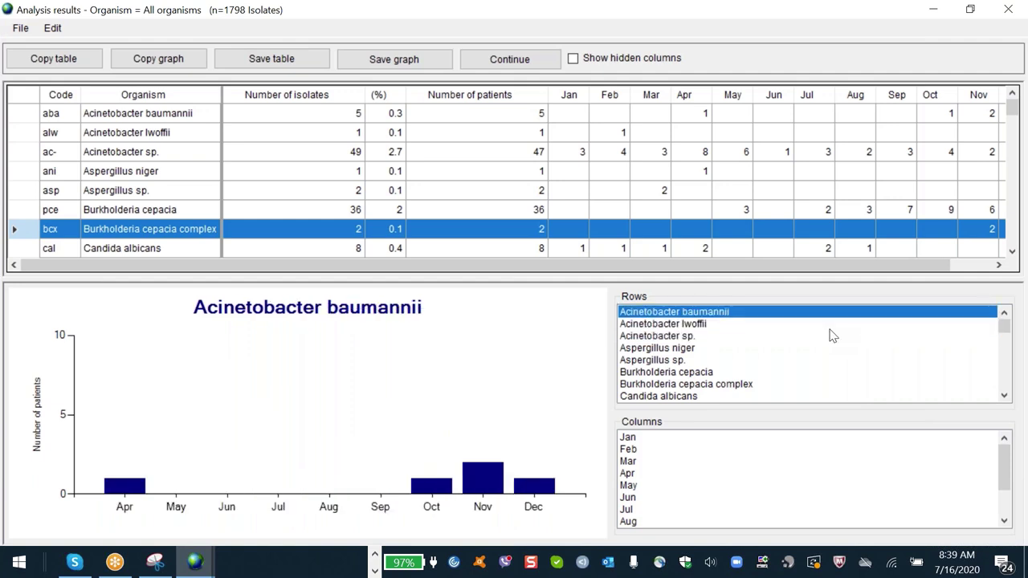
key("Down")
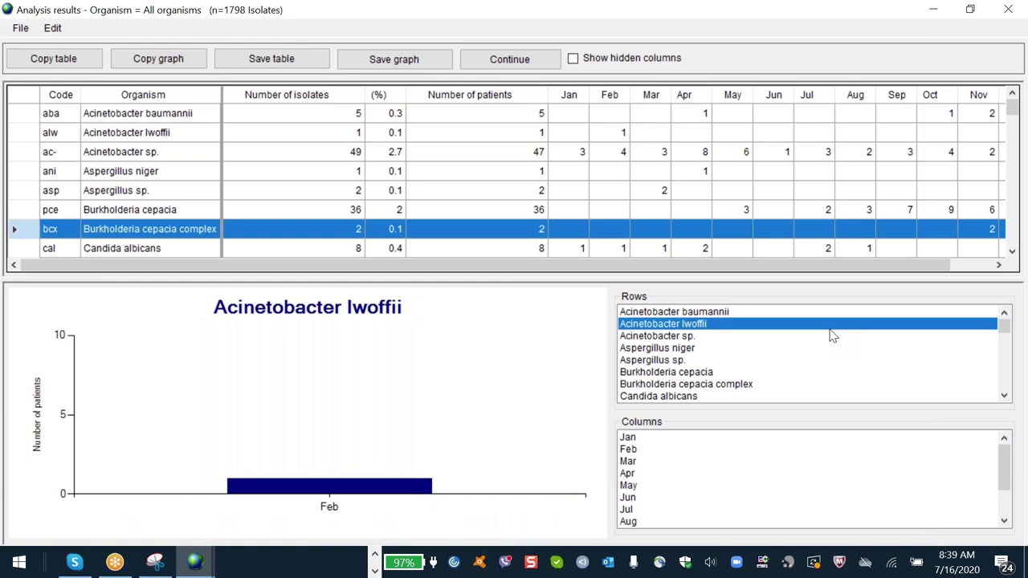
key("Down")
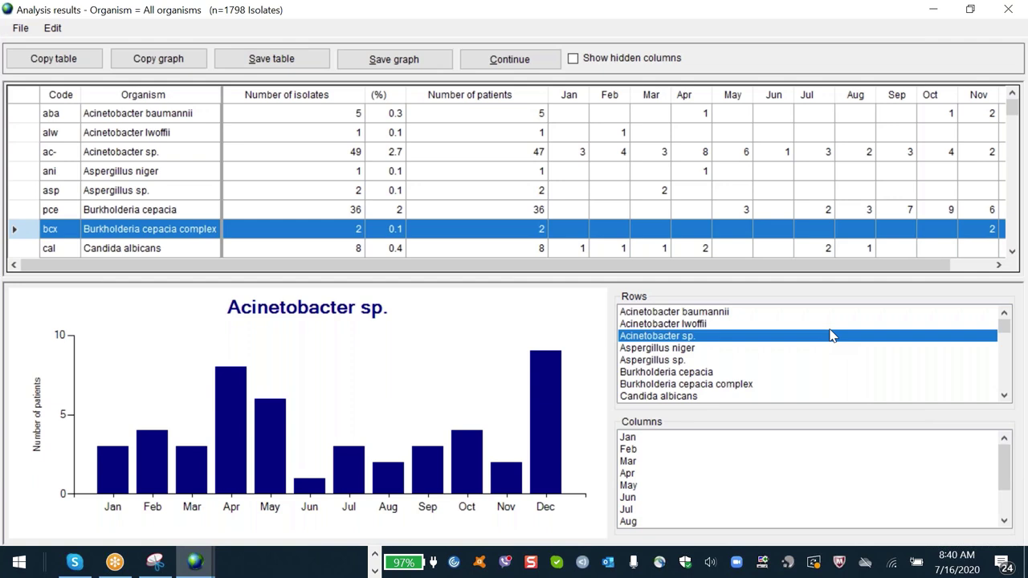
Continue to the organism results by sex and sort the table by female patients in descending order.
left_click(524, 59)
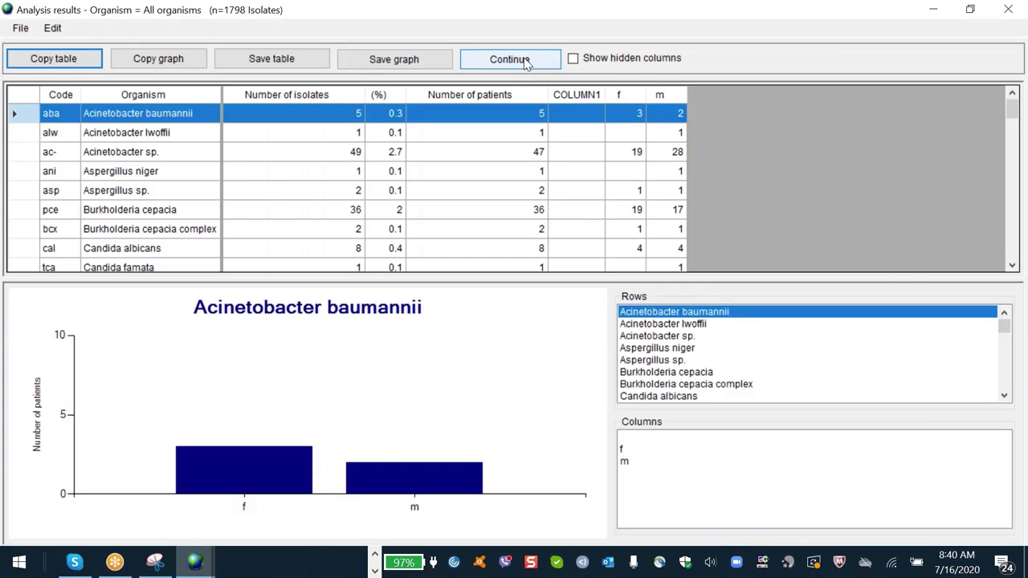
left_click(632, 97)
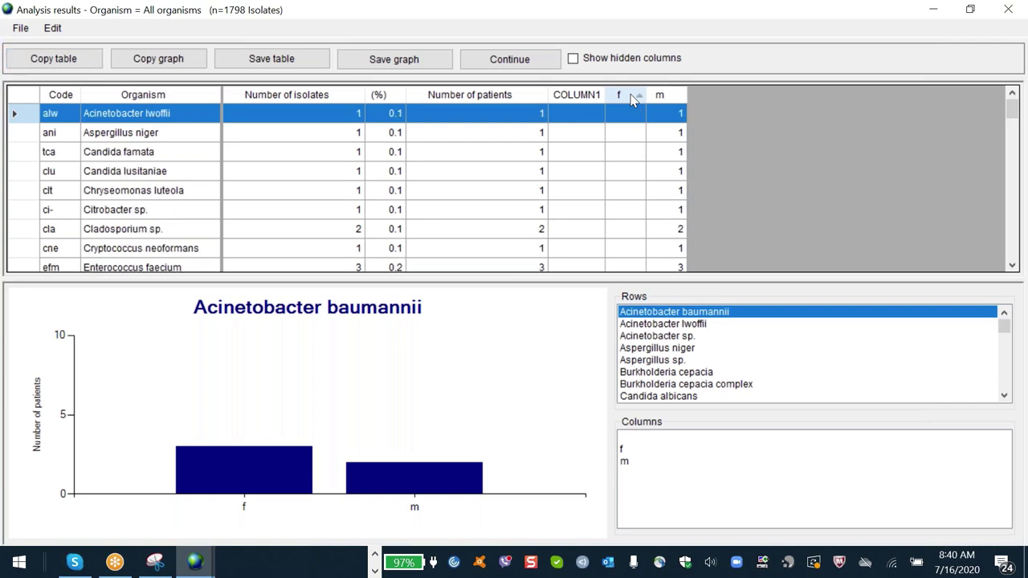
left_click(632, 97)
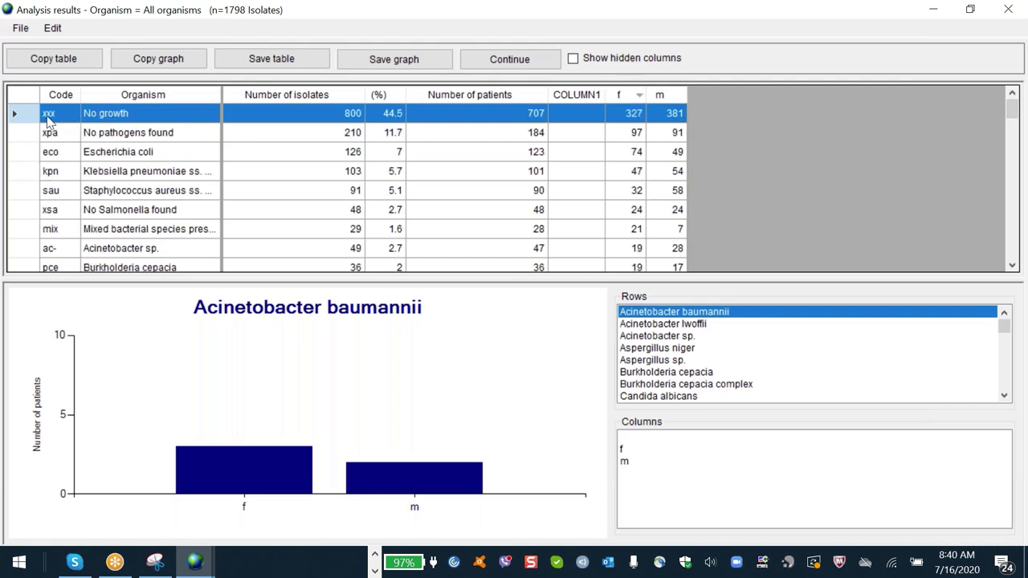
Highlight the leading pathogens among female patients, from Escherichia coli through Staphylococcus aureus.
left_click(29, 159)
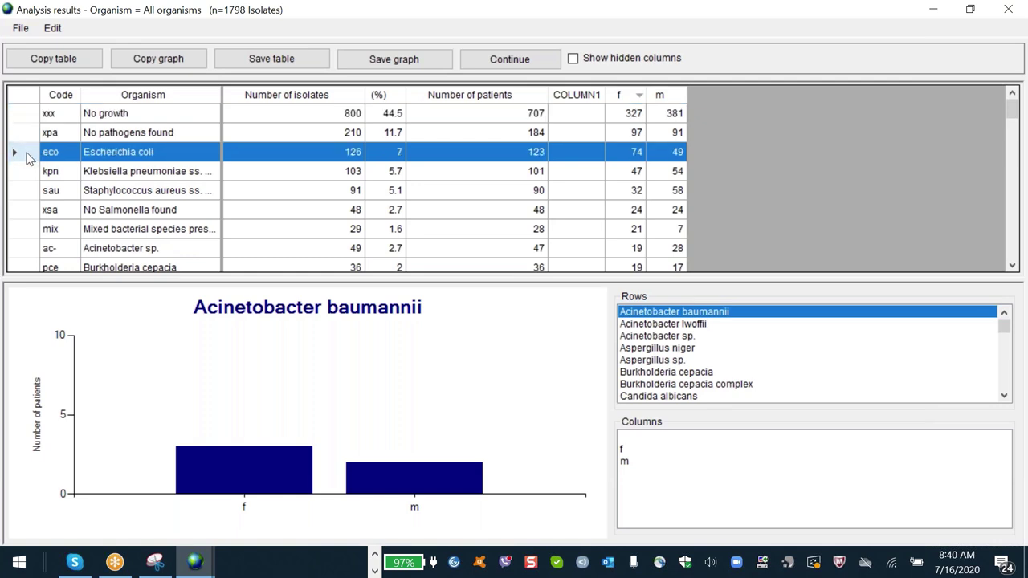
key("shift+Down")
key("shift+Down")
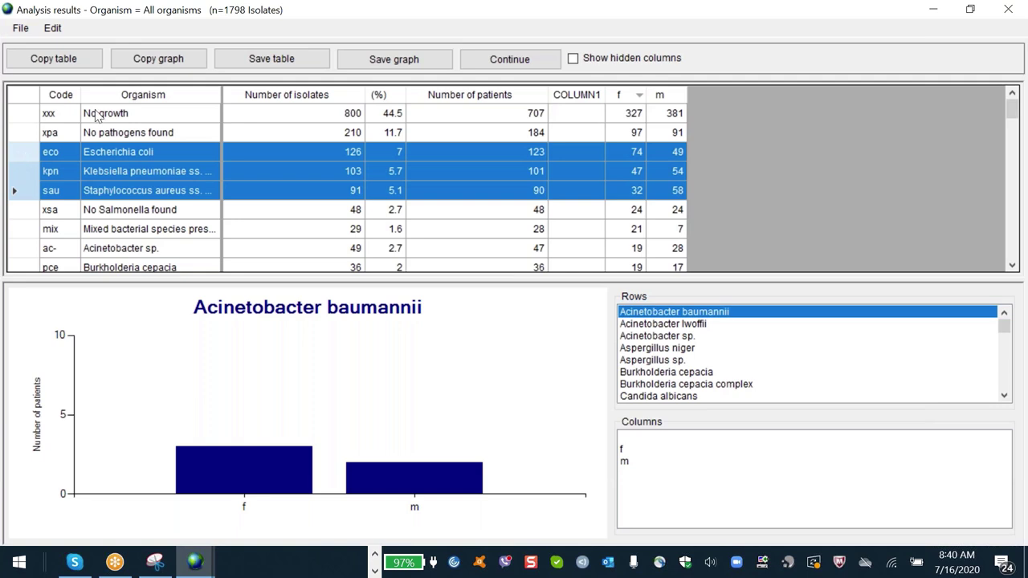
Sort the table by male patients in descending order and highlight the rows from Staphylococcus aureus through Escherichia coli.
left_click(667, 96)
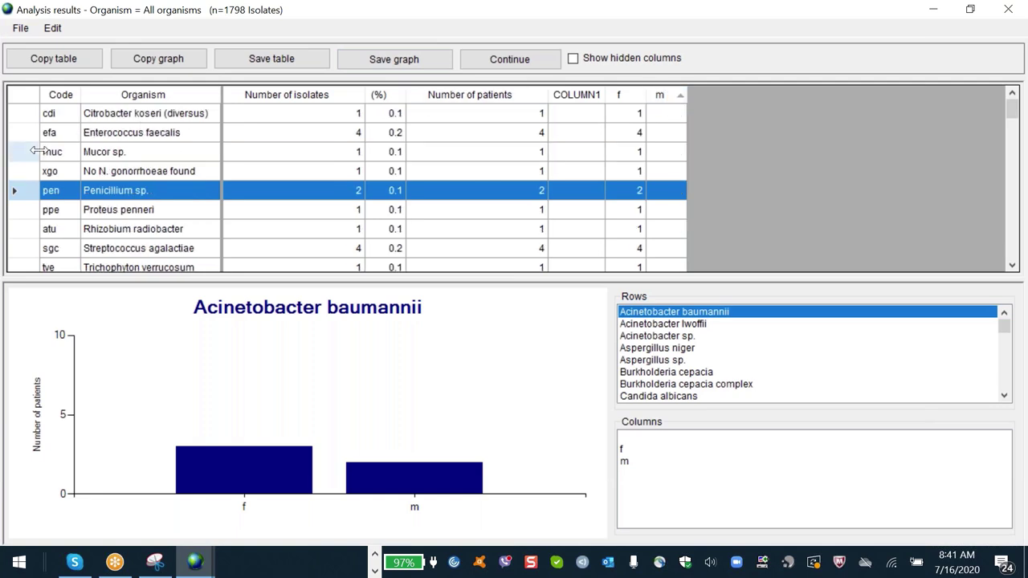
left_click(660, 95)
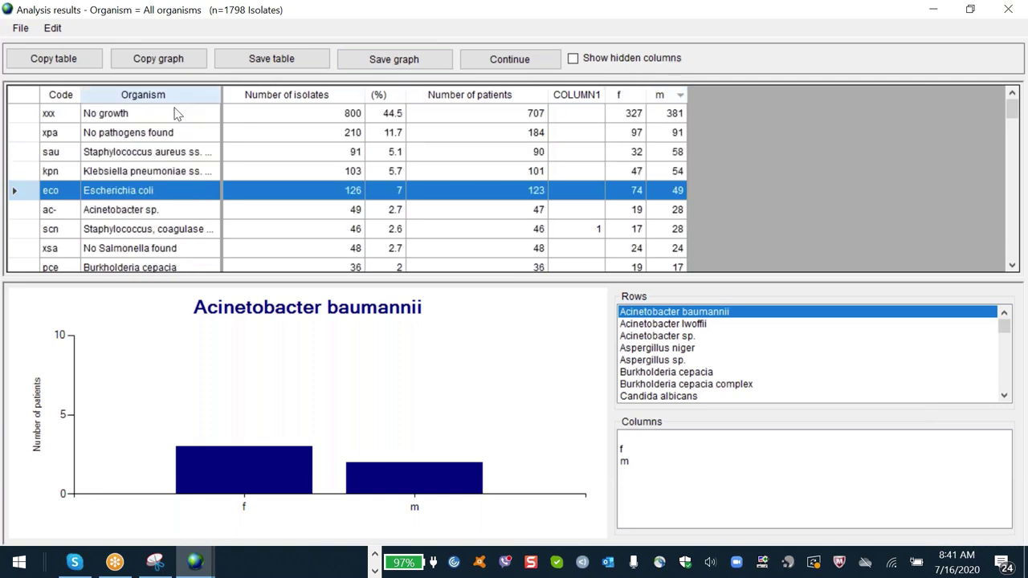
left_click(51, 157)
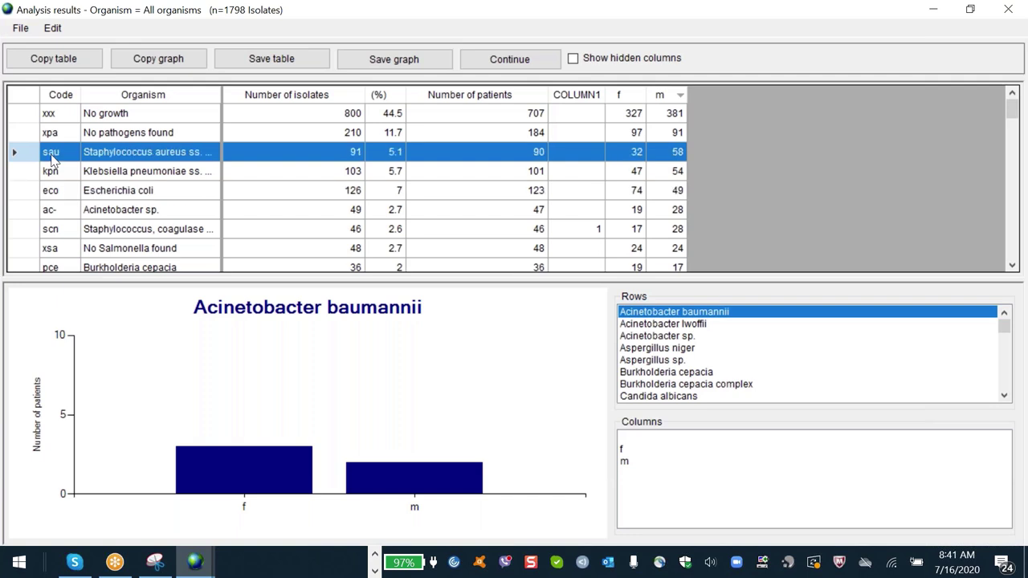
key("shift+Down")
key("shift+Down")
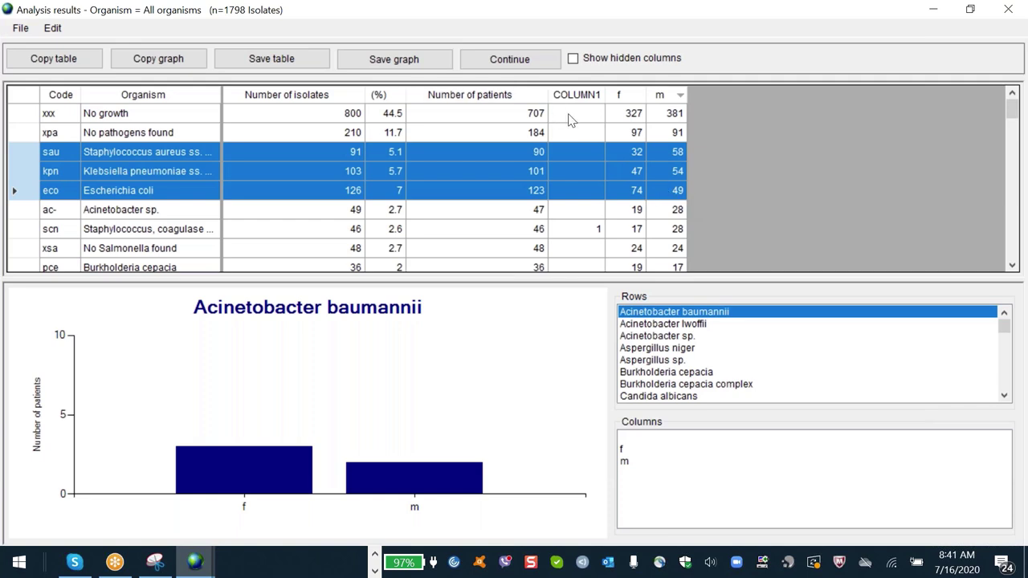
Examine the female and male patient numbers of the organisms from Escherichia coli down to Staphylococcus lugdunensis.
left_click(329, 197)
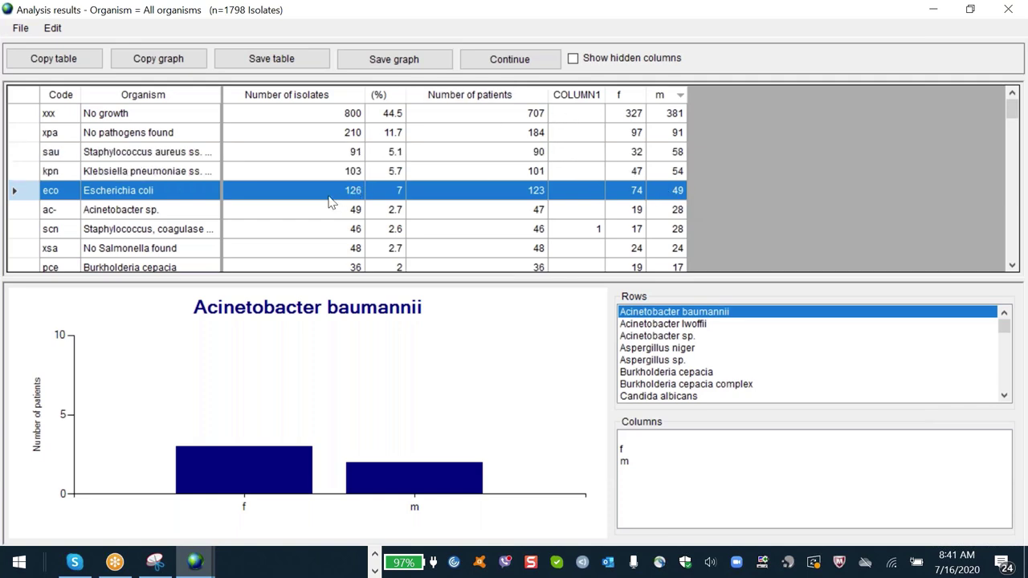
key("Down")
key("Down")
key("Down")
key("Down")
key("Down")
key("Down")
key("Down")
key("Down")
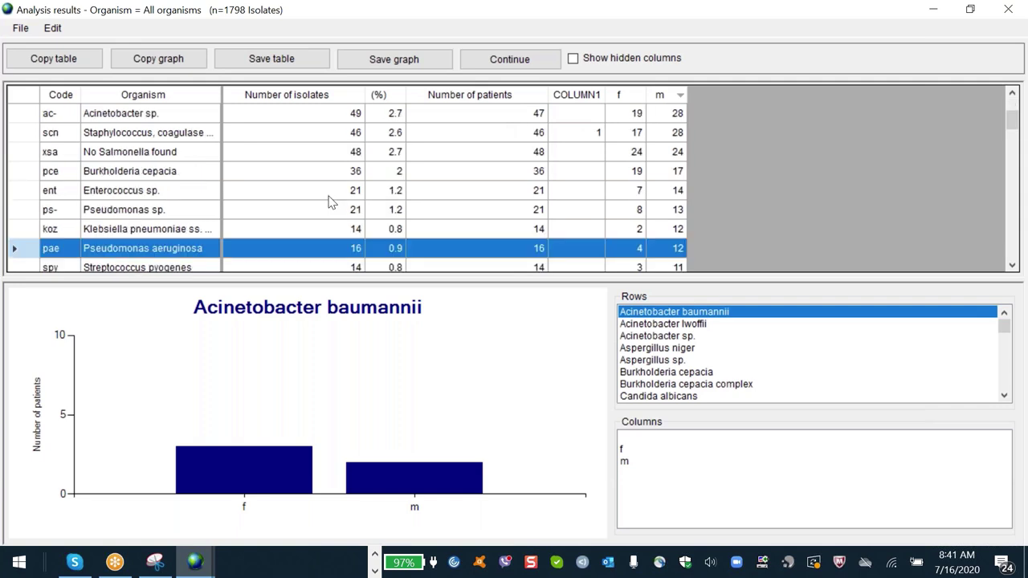
key("Down")
key("Down")
key("Down")
key("Down")
key("Down")
key("Down")
key("Down")
key("Down")
key("Down")
key("Down")
key("Down")
key("Down")
key("Down")
key("Down")
key("Down")
key("Down")
key("Down")
key("Down")
key("Down")
key("Down")
key("Down")
key("Down")
key("Down")
key("Down")
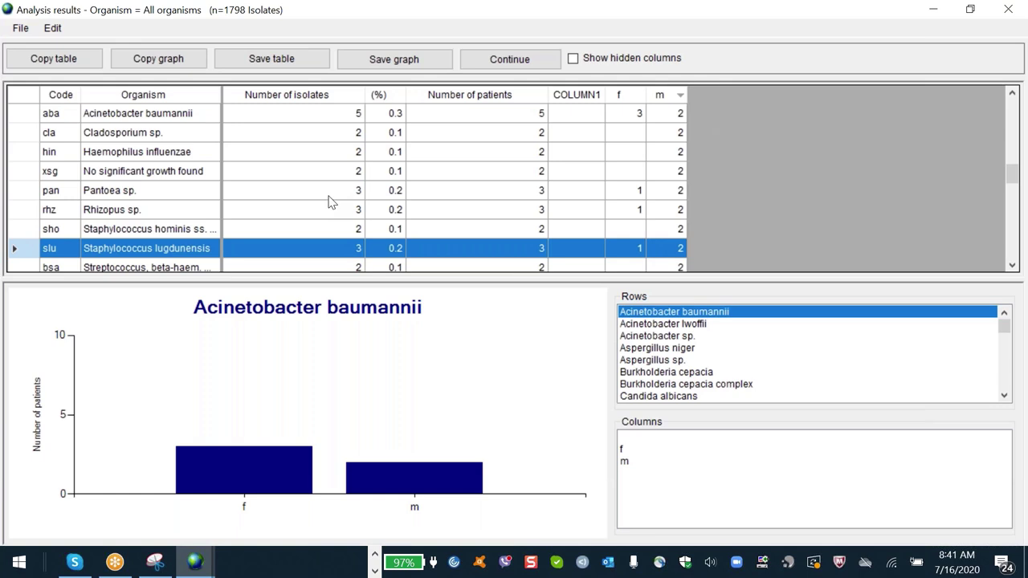
Go back to Providencia sp. and examine the less frequent organisms down to Citrobacter sp.
key("Up")
key("Up")
key("Up")
key("Up")
key("Up")
key("Up")
key("Up")
key("Up")
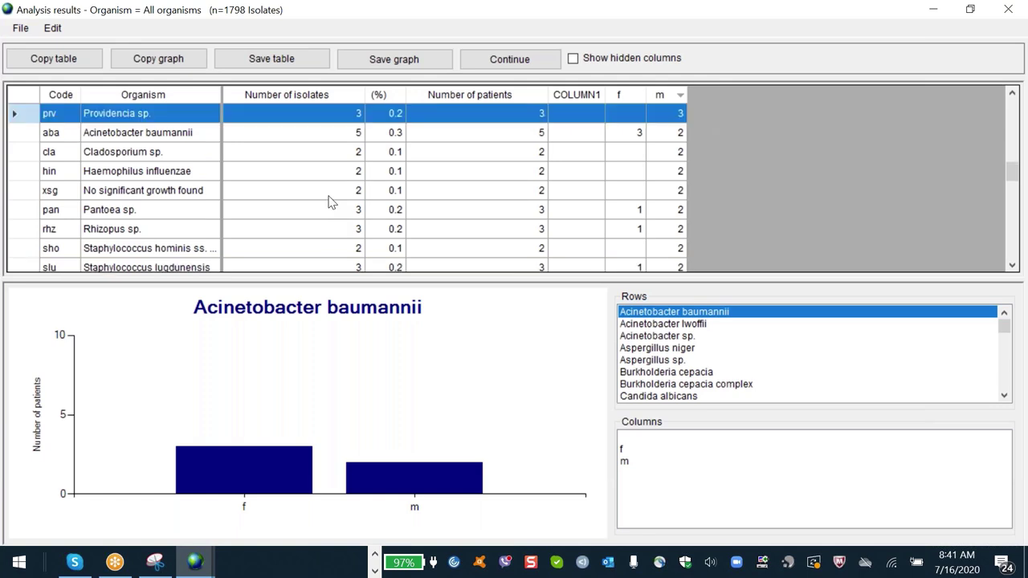
key("Down")
key("Down")
key("Down")
key("Down")
key("Down")
key("Down")
key("Down")
key("Down")
key("Down")
key("Down")
key("Down")
key("Down")
key("Down")
key("Down")
key("Down")
key("Down")
key("Down")
key("Down")
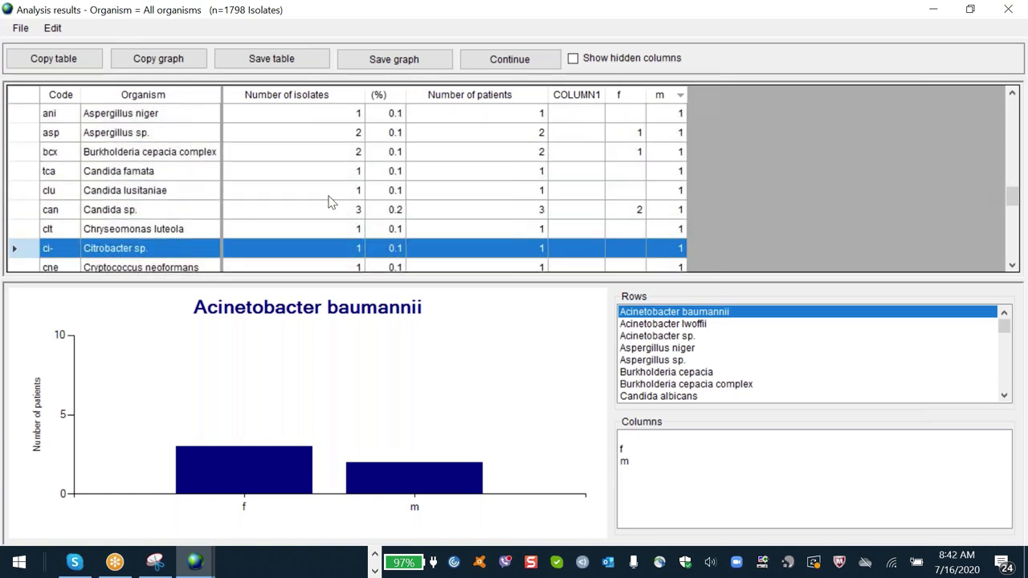
Examine the patient numbers by sex for the rows from Candida famata to Helcococcus kunzii.
key("Up")
key("Up")
key("Up")
key("Up")
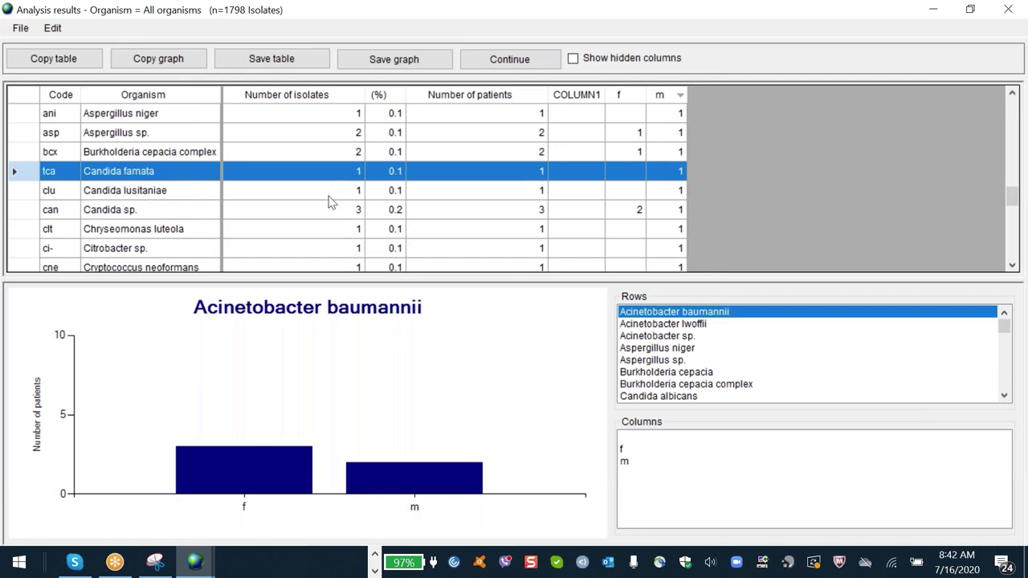
key("Down")
key("Down")
key("Down")
key("Down")
key("Down")
key("Down")
key("Down")
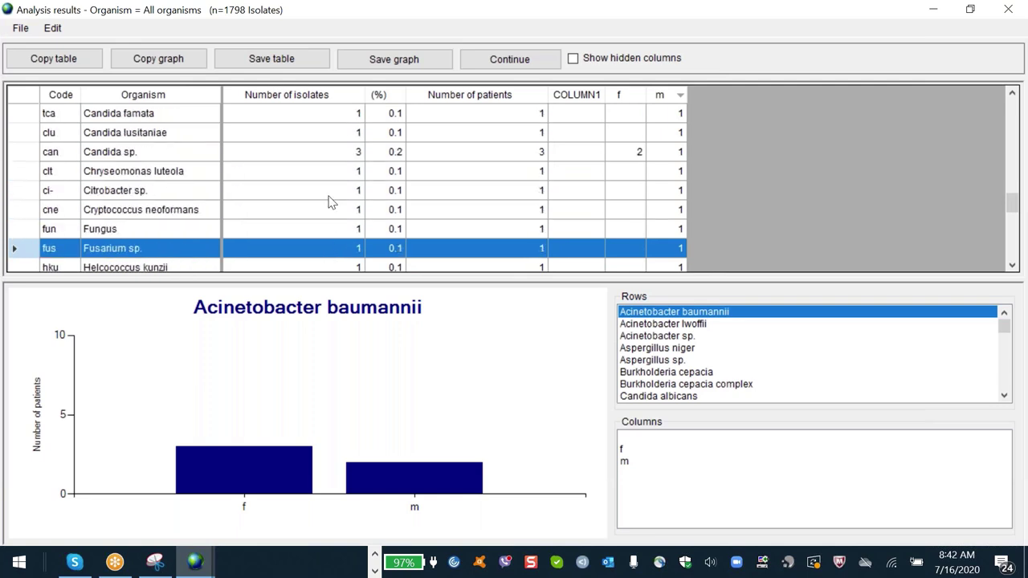
key("Down")
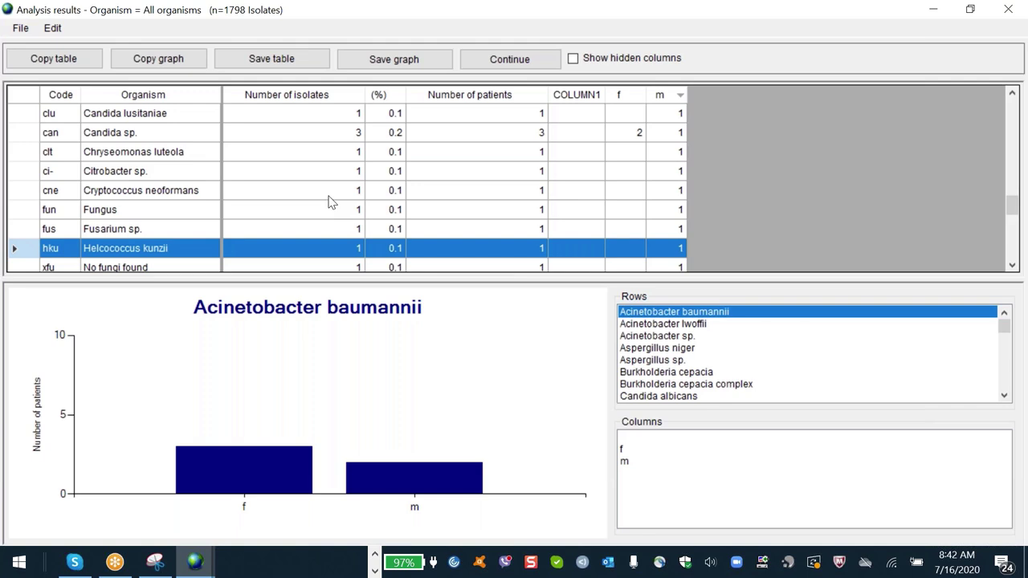
Go back over the preceding rare organisms in the table and settle on Candida sp.
key("Up")
key("Up")
key("Up")
key("Up")
key("Up")
key("Up")
key("Up")
key("Up")
key("Up")
key("Up")
key("Up")
key("Down")
key("Down")
key("Down")
key("Down")
key("Down")
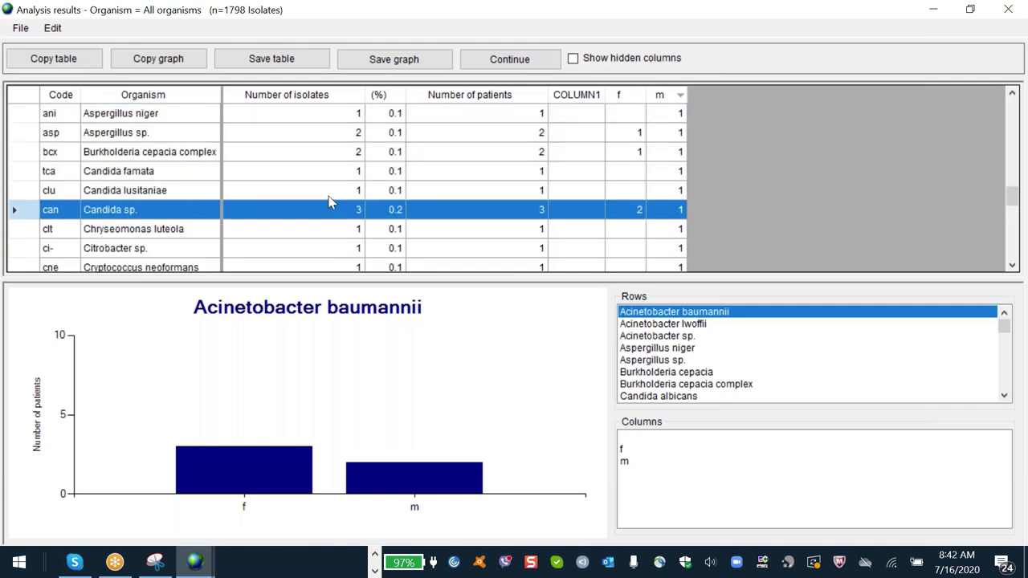
Examine the remaining rare organisms below Candida sp. for their distribution between female and male patients.
key("Down")
key("Down")
key("Down")
key("Down")
key("Down")
key("Down")
key("Down")
key("Down")
key("Down")
key("Down")
key("Down")
key("Down")
key("Down")
key("Down")
key("Down")
key("Down")
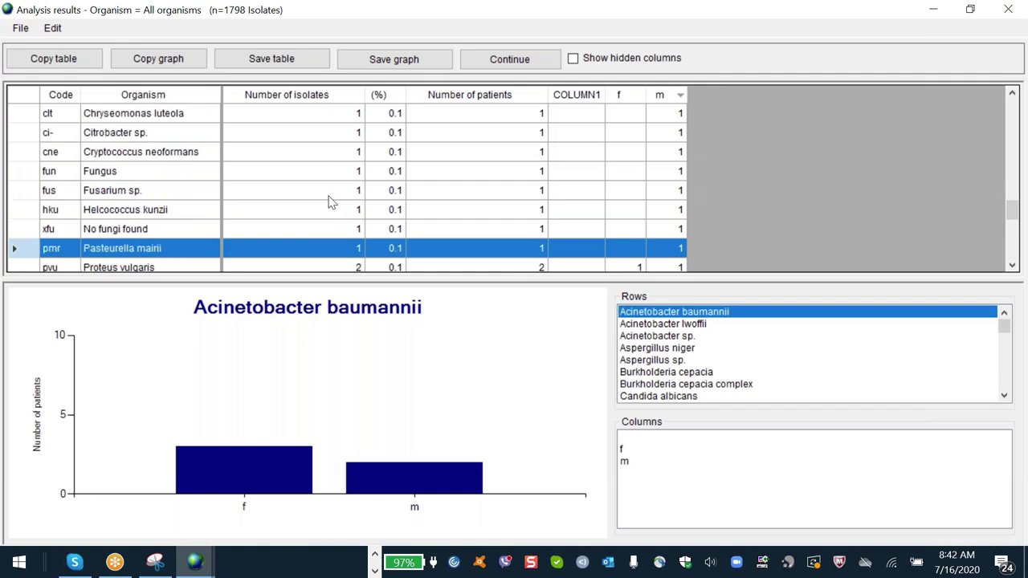
Sort the table alphabetically by organism and continue to the results by age group.
left_click(147, 100)
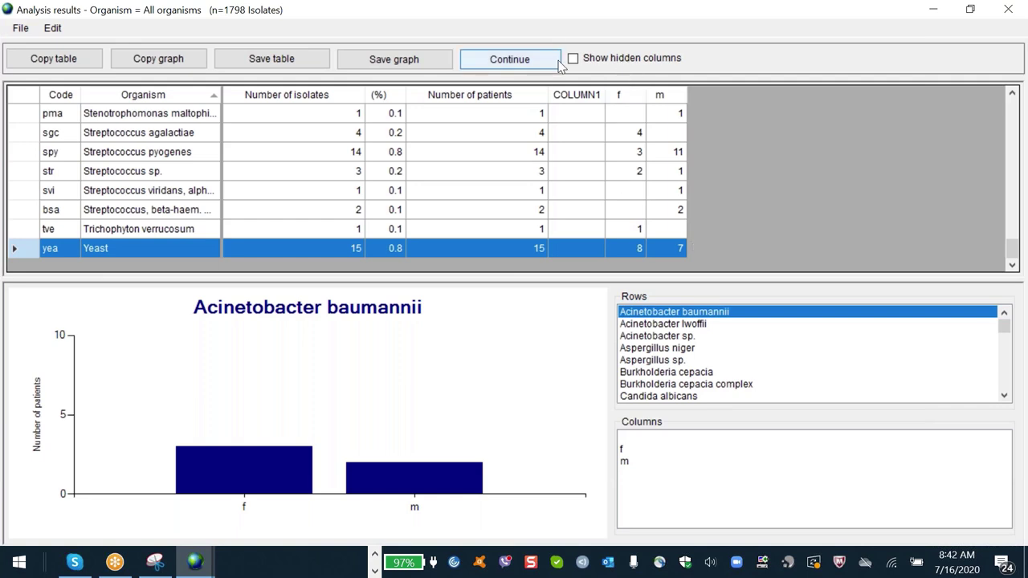
left_click(522, 58)
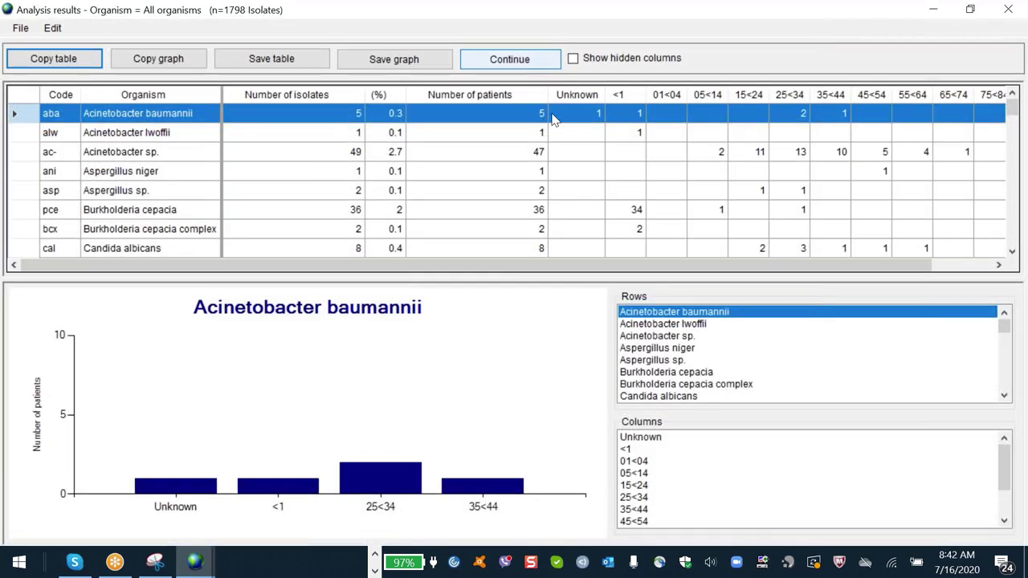
Browse the age-group graphs of the listed organisms from Acinetobacter sp. to Escherichia coli.
key("Down")
key("Down")
key("Down")
key("Down")
key("Down")
key("Down")
key("Down")
key("Down")
key("Down")
key("Down")
key("Down")
key("Down")
key("Down")
key("Down")
key("Down")
key("Down")
key("Down")
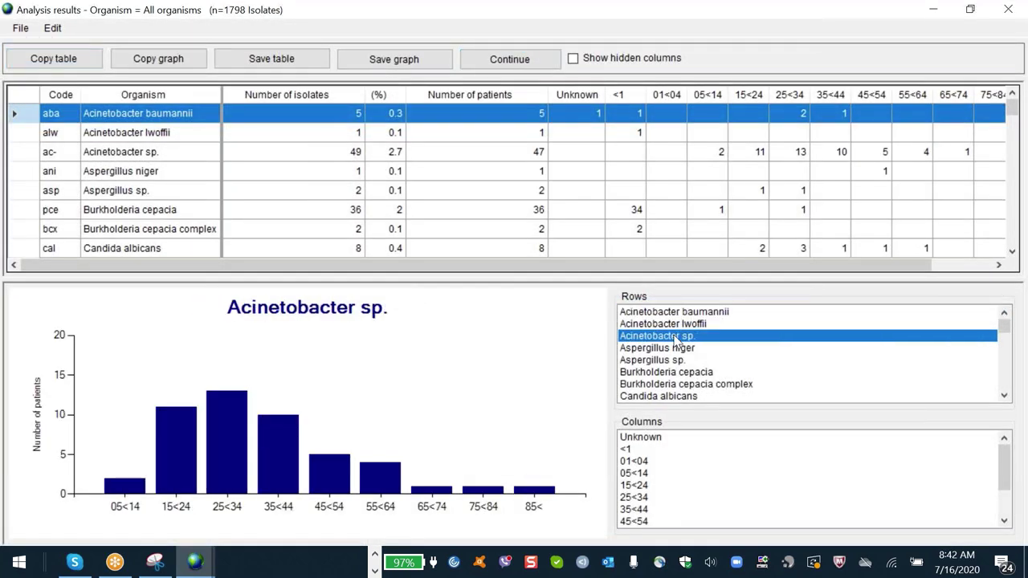
key("Down")
key("Down")
key("Down")
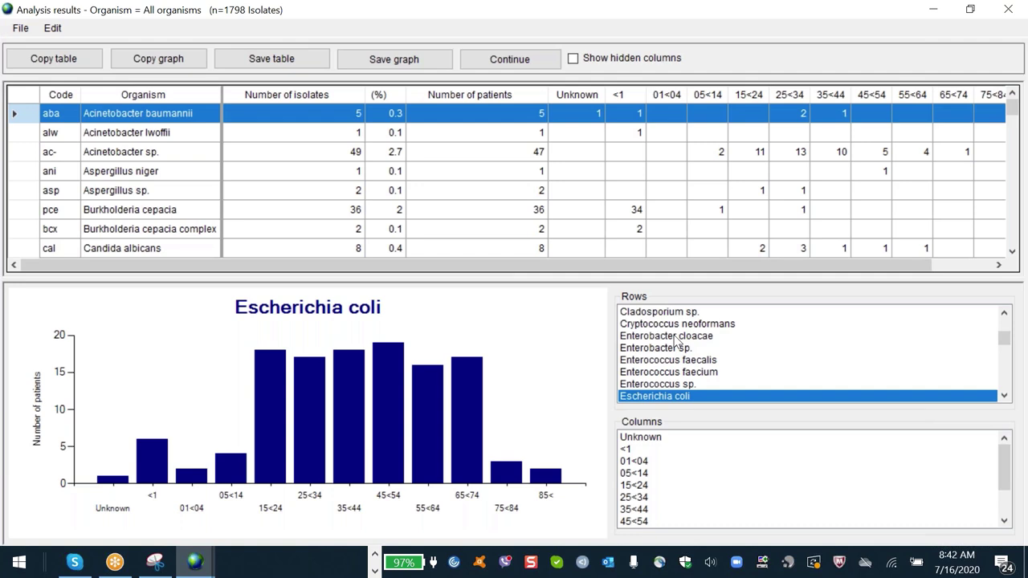
Browse the age-group graphs of the organisms listed after Escherichia coli down to Staphylococcus epidermidis.
key("Down")
key("Down")
key("Down")
key("Down")
key("Down")
key("Down")
key("Down")
key("Down")
key("Down")
key("Down")
key("Down")
key("Down")
key("Down")
key("Down")
key("Down")
key("Down")
key("Down")
key("Down")
key("Down")
key("Down")
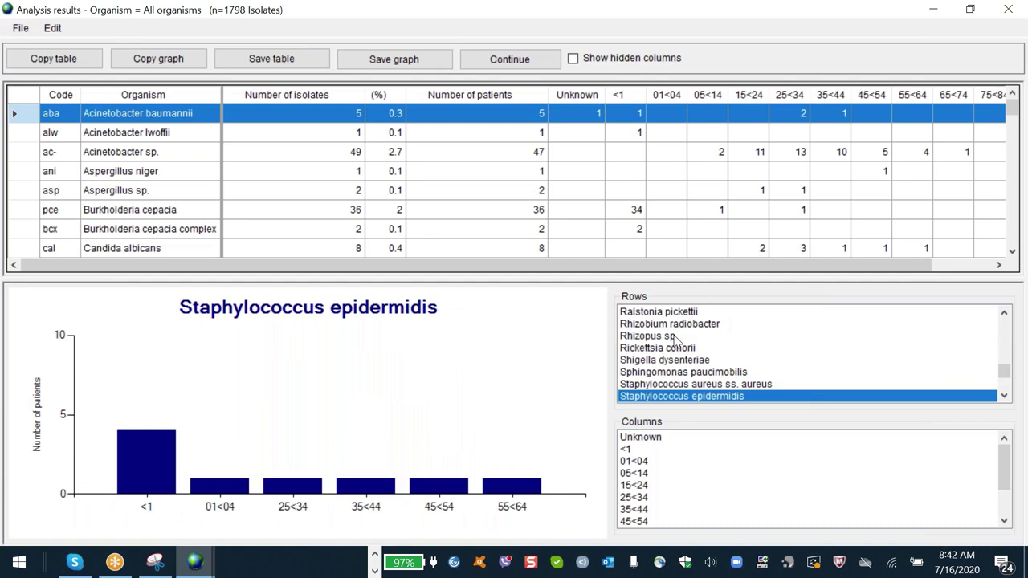
View the age-distribution graphs for Staphylococcus aureus ss. aureus, Shigella dysenteriae and Rhizobium radiobacter, returning to Acinetobacter baumannii at the list's start.
key("Up")
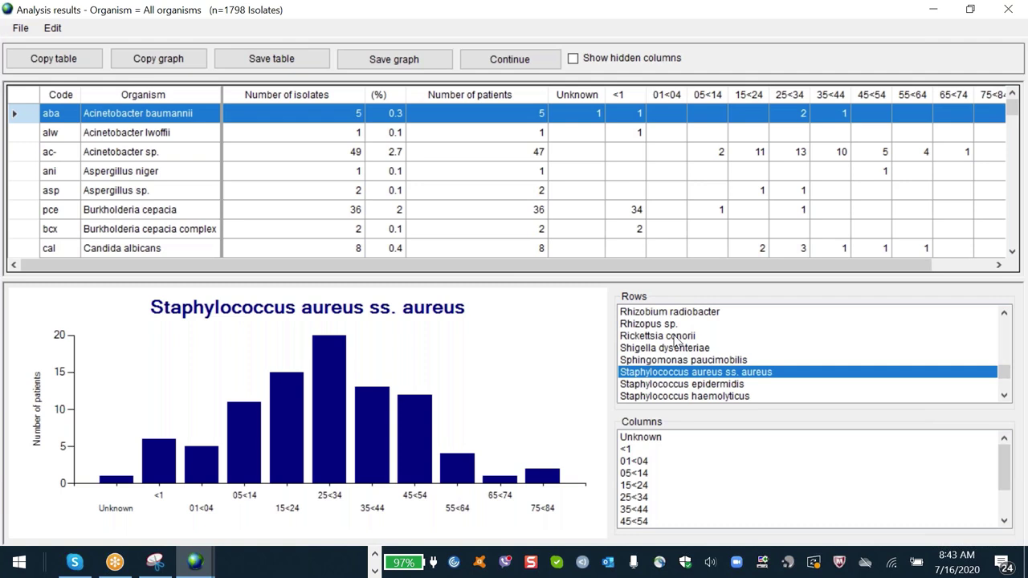
left_click(676, 346)
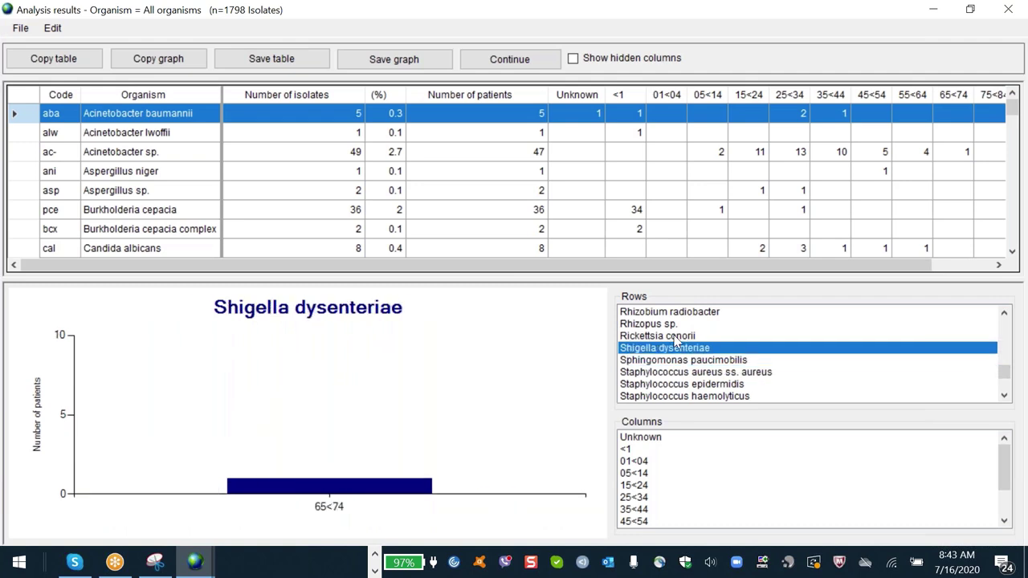
key("Up")
key("Up")
key("Up")
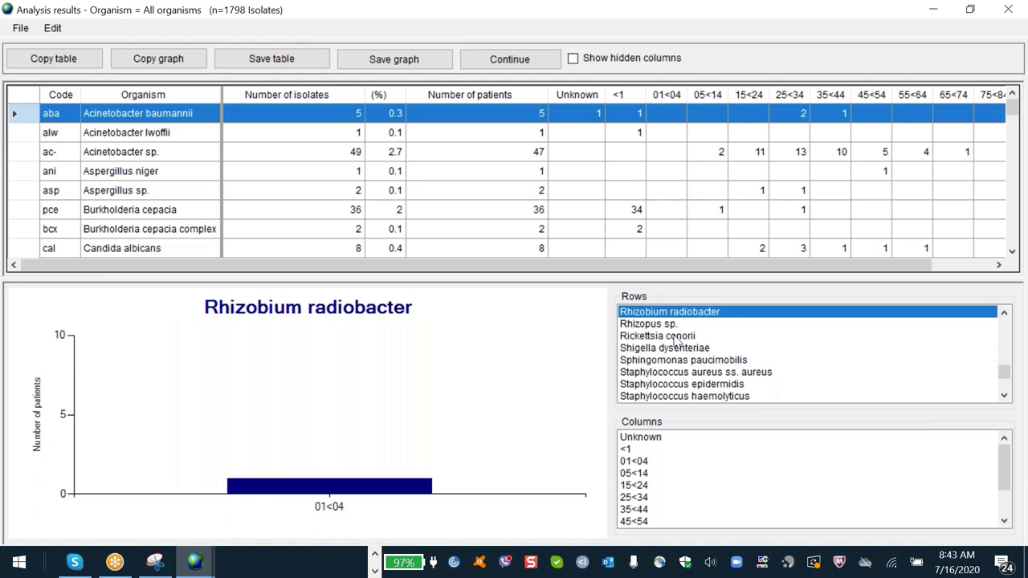
key("Up")
key("Up")
key("Home")
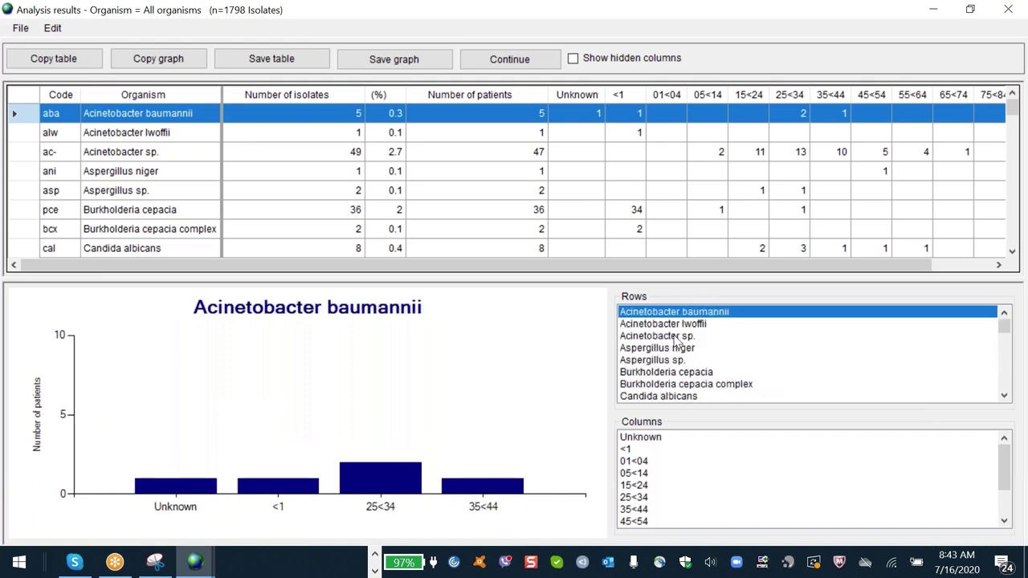
View the age-distribution graphs for the organisms from Acinetobacter lwoffii through Burkholderia cepacia.
key("Down")
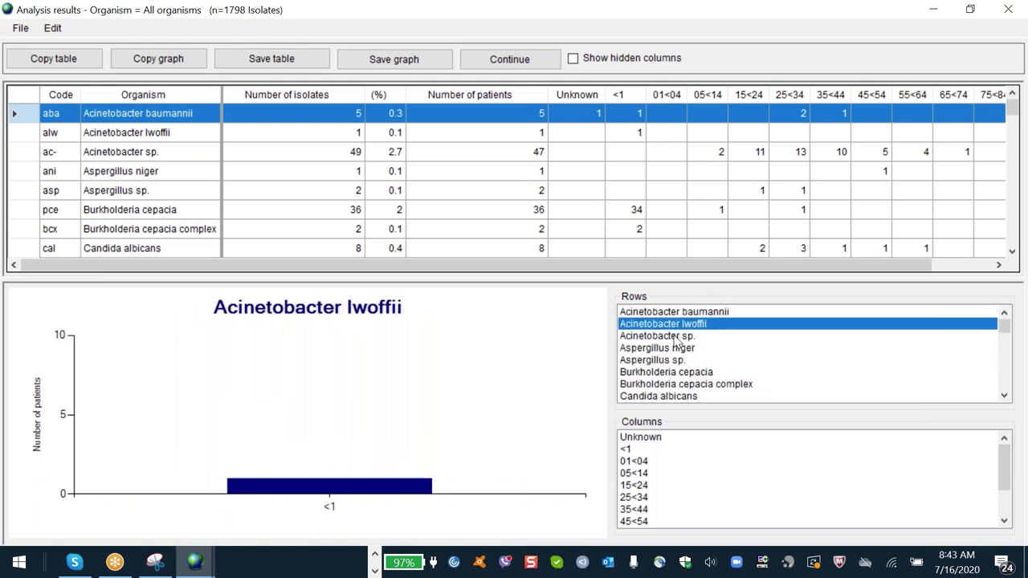
key("Down")
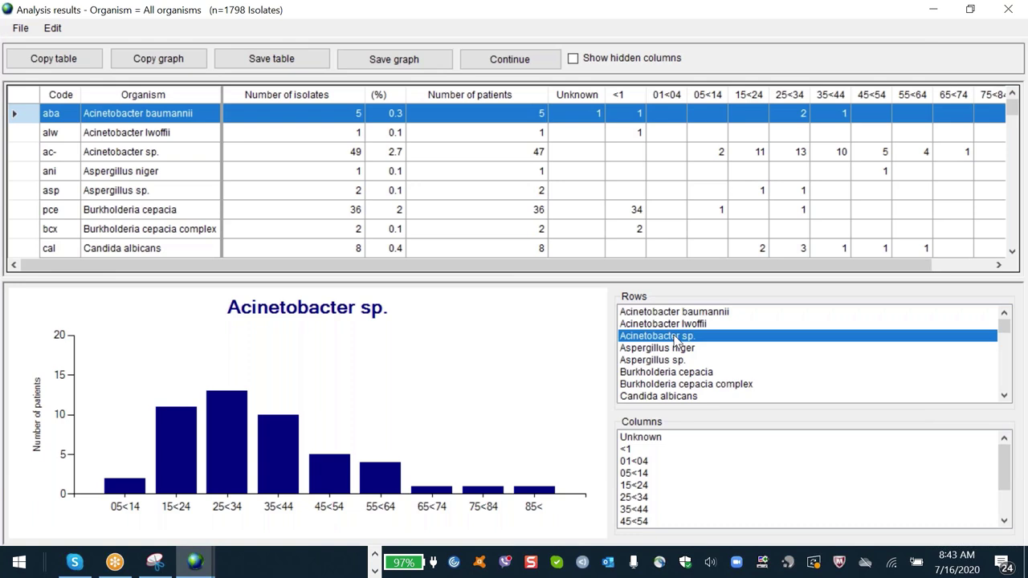
key("Down")
key("Down")
key("Down")
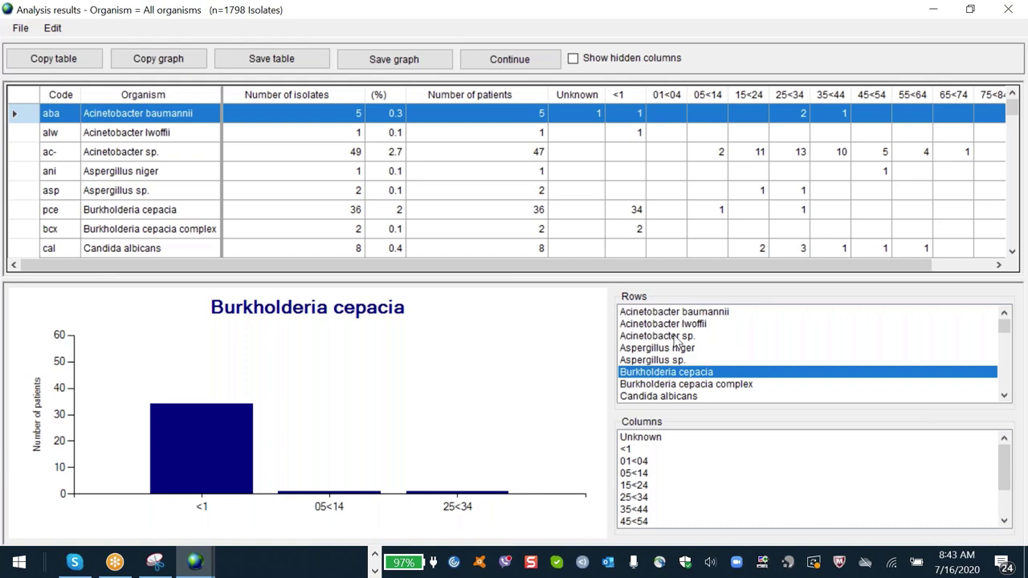
Step through the age-distribution graphs from Burkholderia cepacia complex to Enterococcus sp., including Enterobacter cloacae.
key("Down")
key("Down")
key("Down")
key("Down")
key("Down")
key("Down")
key("Down")
key("Down")
key("Down")
key("Down")
key("Down")
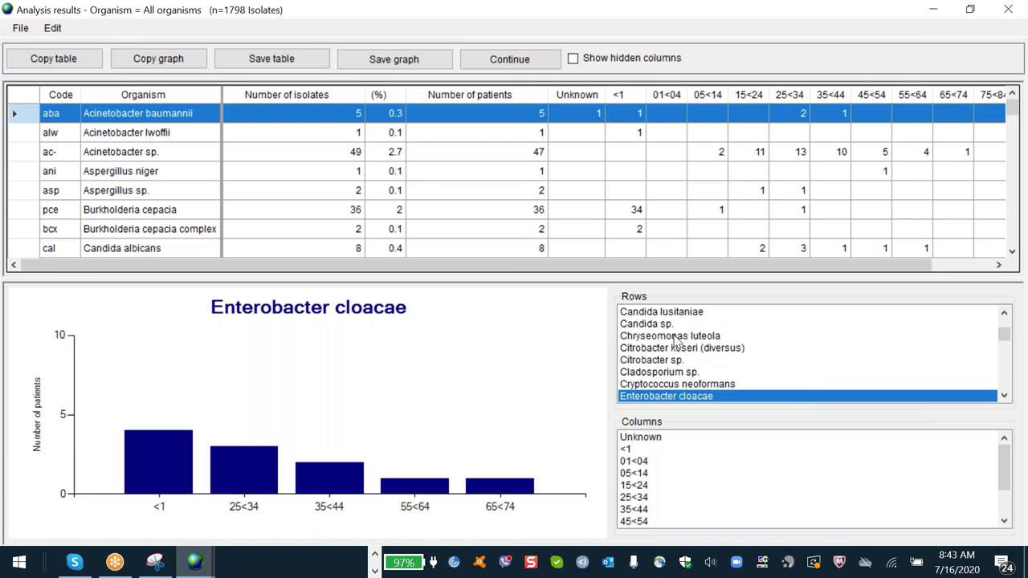
key("Down")
key("Down")
key("Down")
key("Down")
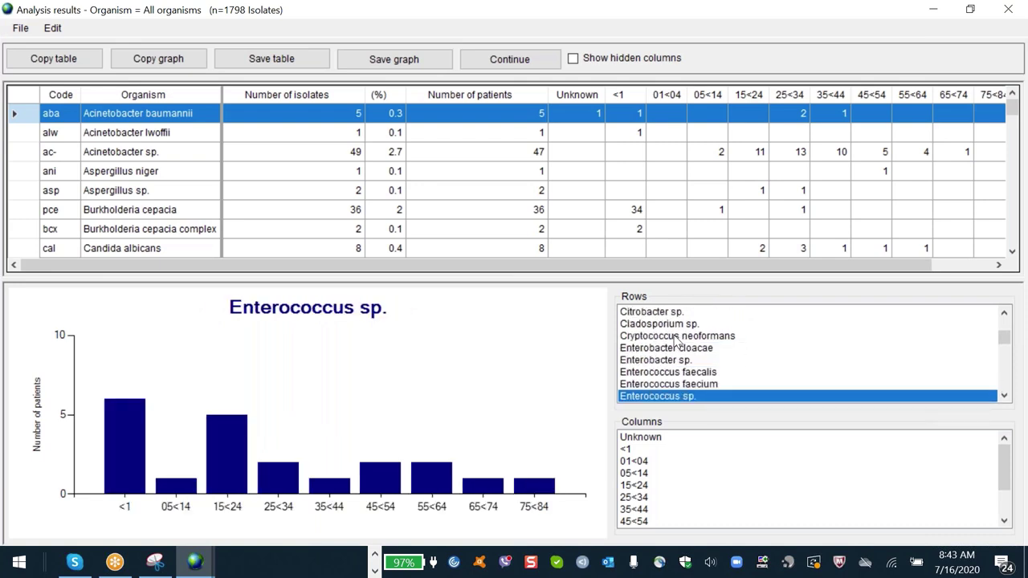
Examine the age-distribution graphs from Escherichia coli through Helcococcus kunzii, going back to Haemophilus influenzae.
key("Down")
key("Down")
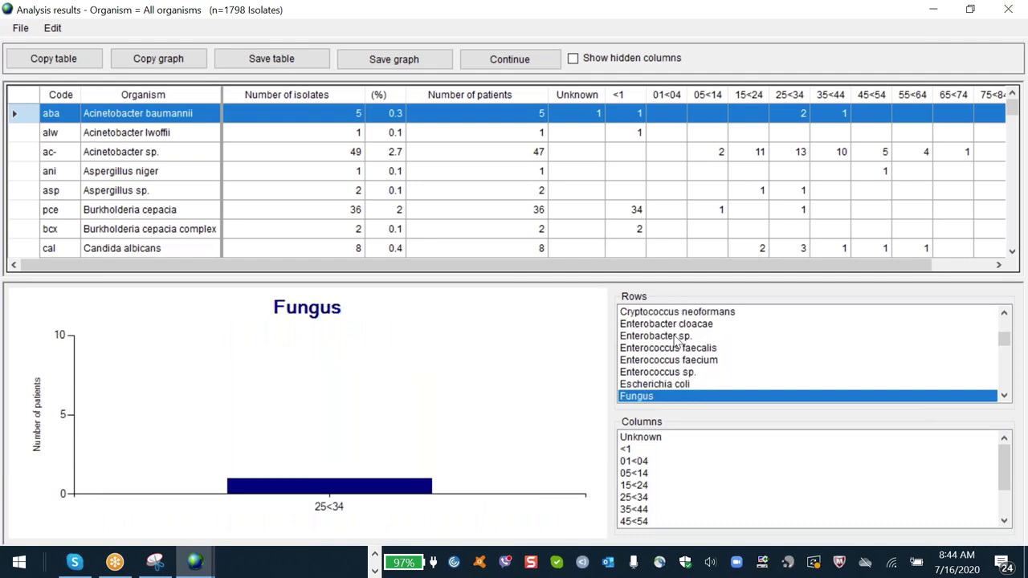
key("Down")
key("Down")
key("Down")
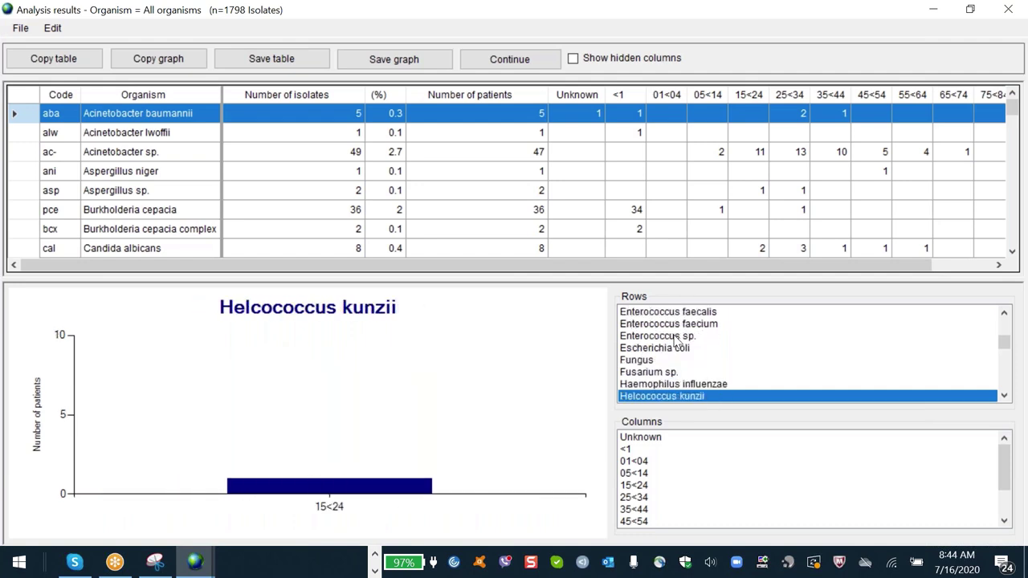
key("Up")
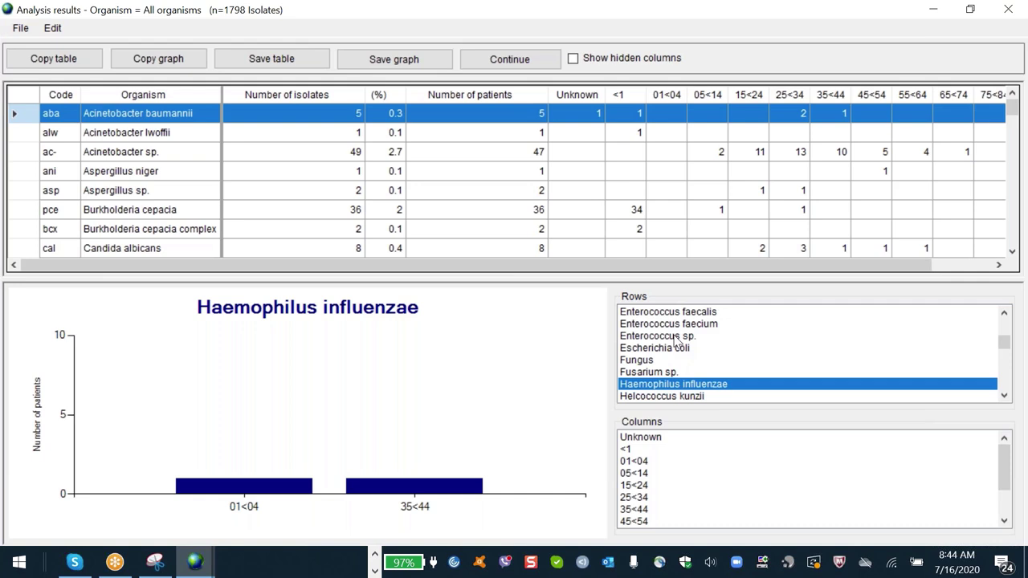
Continue to the results by patient location type and sort the table by COLUMN1 in descending order.
left_click(521, 64)
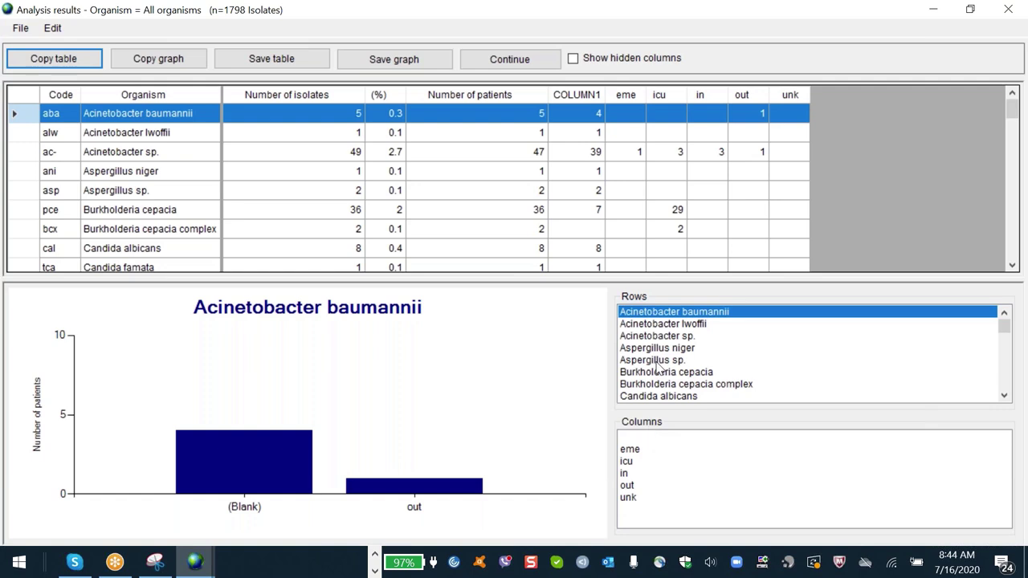
left_click(588, 95)
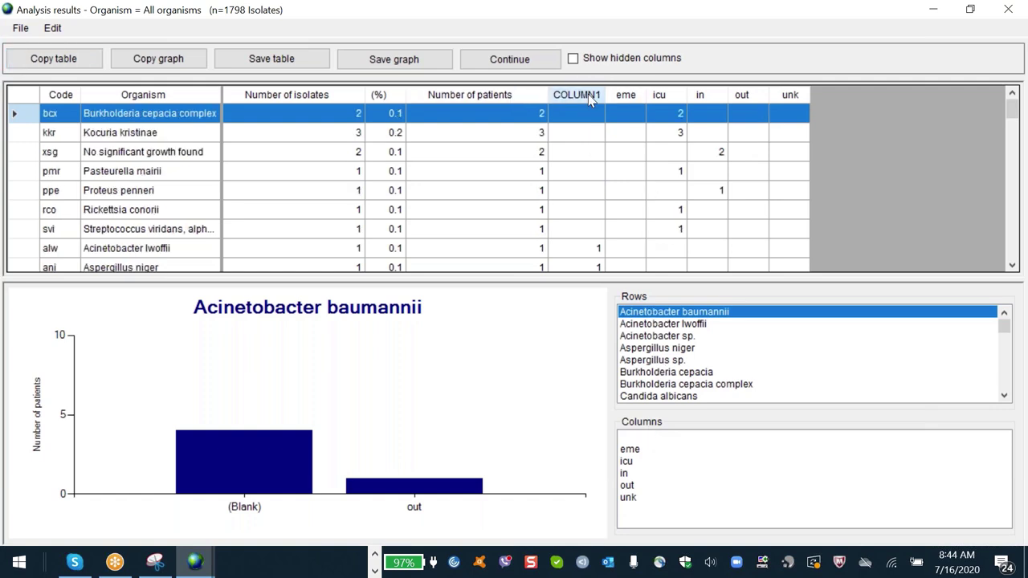
left_click(588, 94)
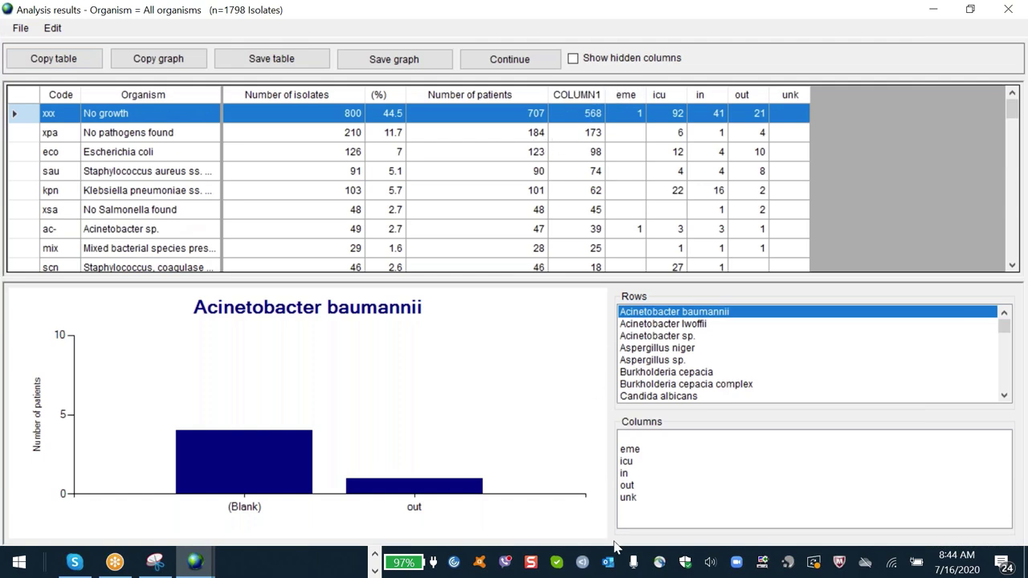
View the location-type graph for Enterobacter cloacae.
left_click(665, 384)
key("Down")
key("Down")
key("Down")
key("Down")
key("Down")
key("Down")
key("Down")
key("Down")
key("Down")
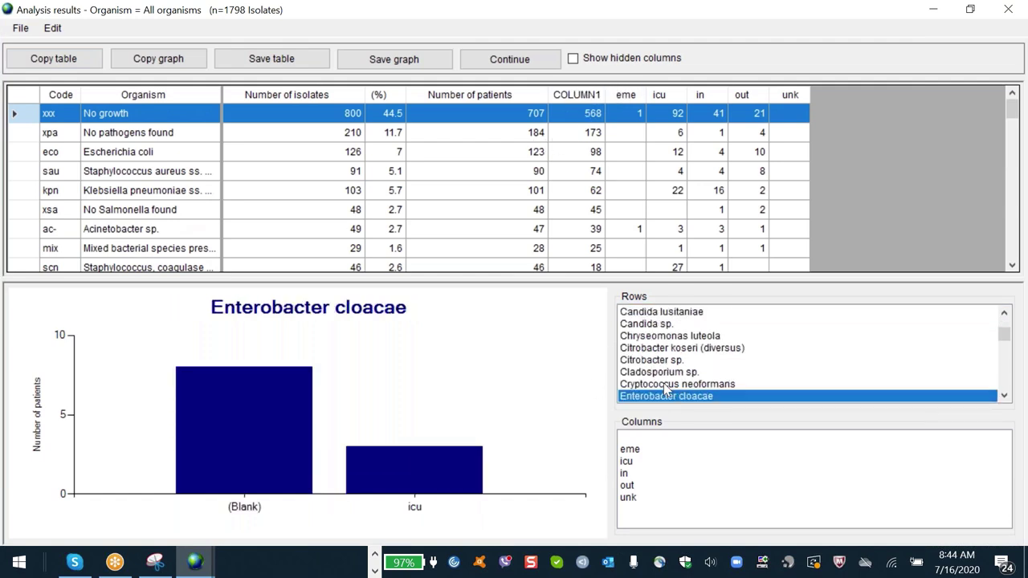
Compare the location-type graphs for Escherichia coli, Enterobacter cloacae and Burkholderia cepacia.
key("Down")
key("Down")
key("Down")
key("Down")
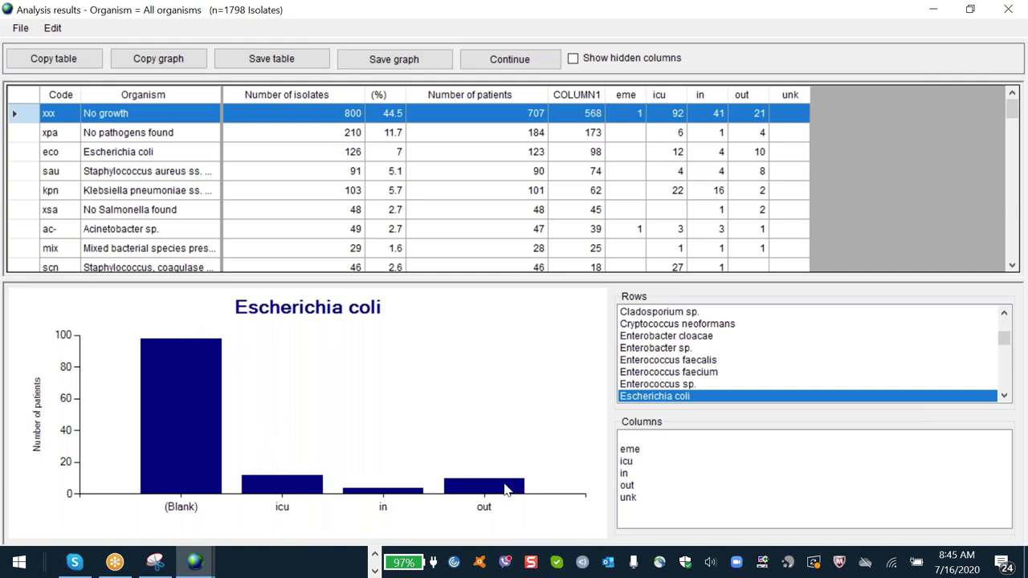
left_click(648, 339)
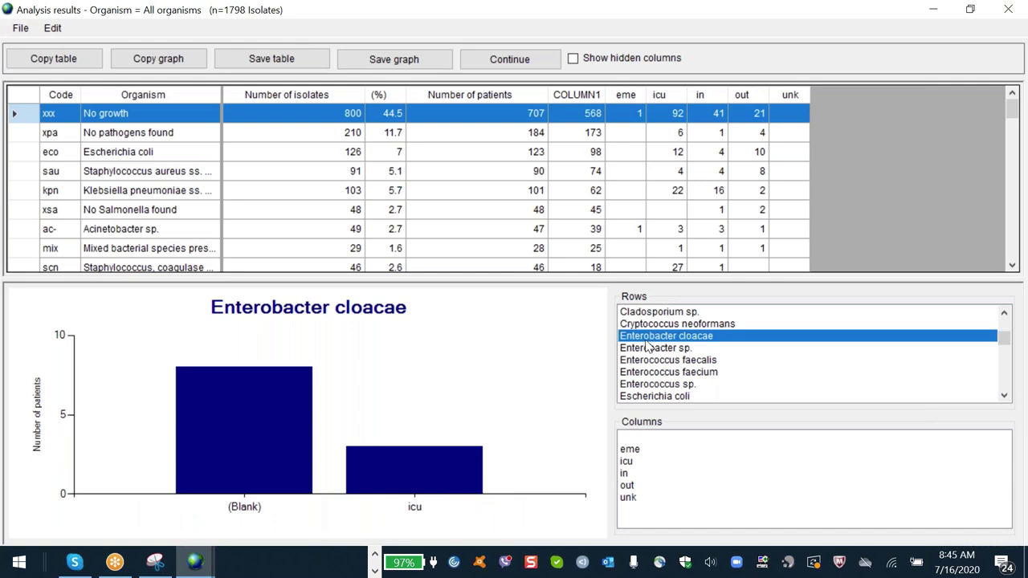
key("b")
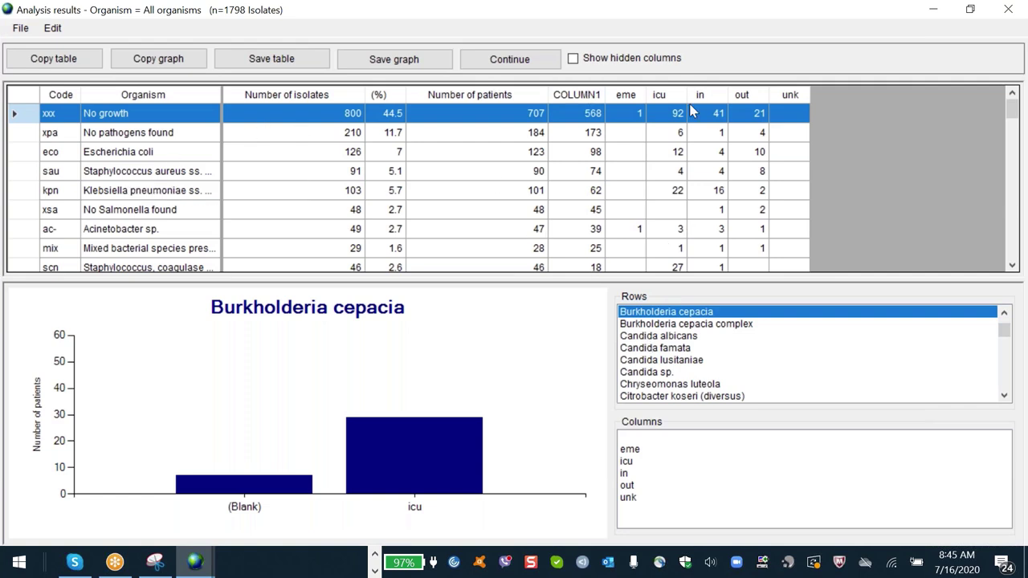
Continue past the single-column results to the specimen-type table and view the graph for Escherichia coli.
left_click(515, 68)
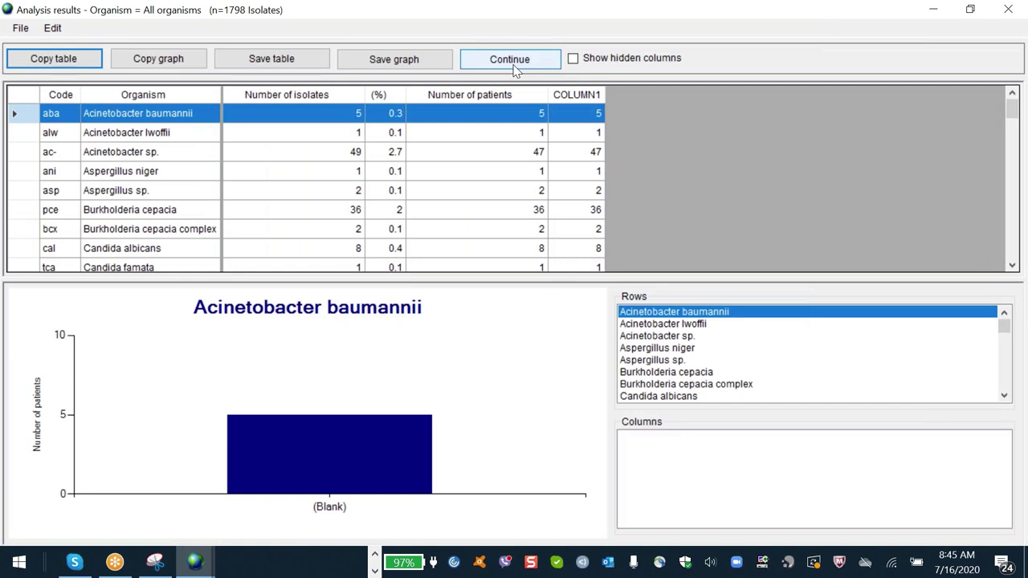
left_click(515, 61)
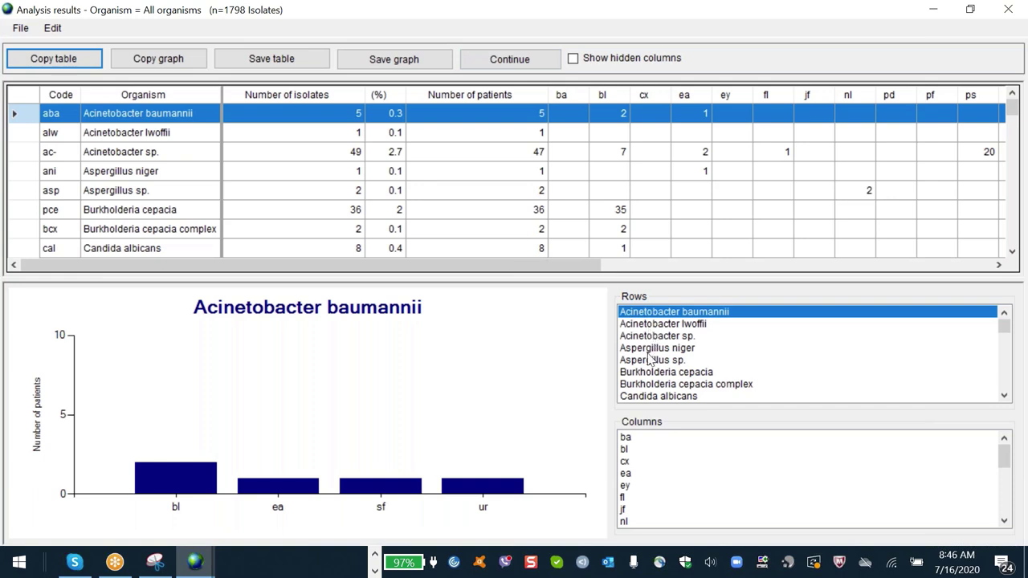
key("Down")
key("Down")
key("Down")
key("Down")
key("Down")
key("Down")
key("Down")
key("Down")
key("Down")
key("Down")
key("Down")
key("Down")
key("Down")
key("Down")
key("Down")
key("Down")
key("Down")
key("Down")
key("Down")
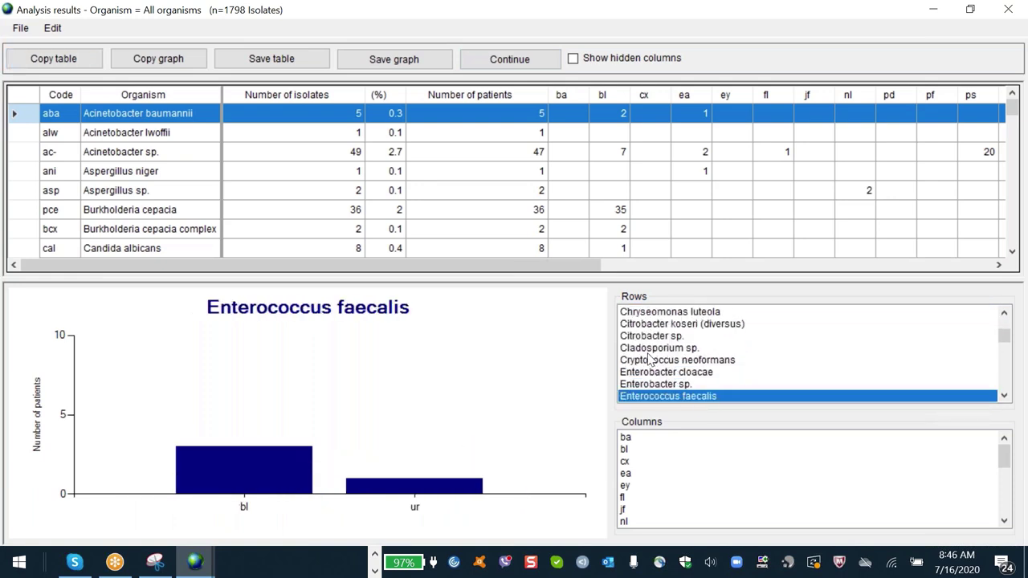
key("Down")
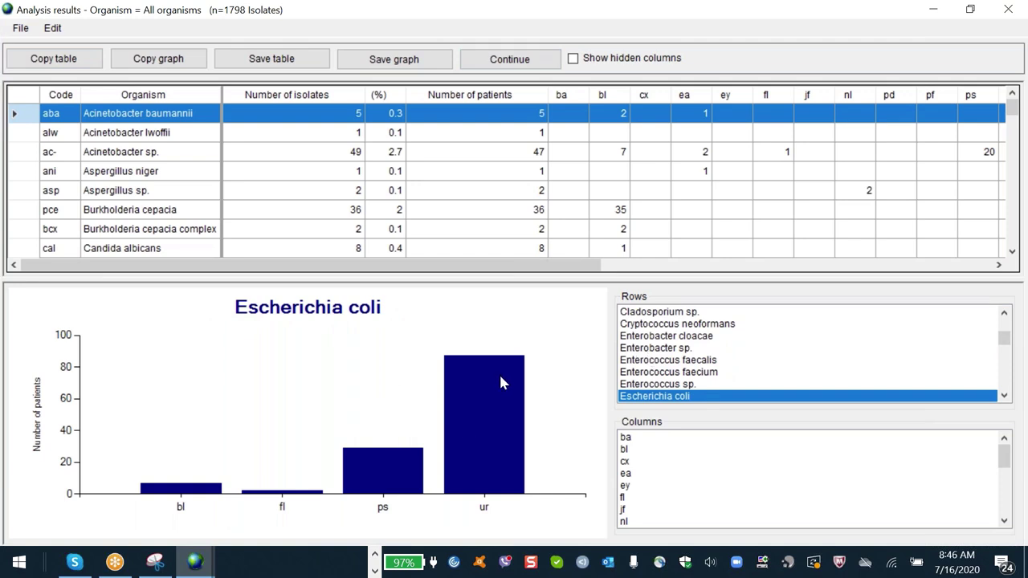
View the specimen-type graphs for Burkholderia cepacia and Burkholderia cepacia complex.
left_click(621, 374)
key("Home")
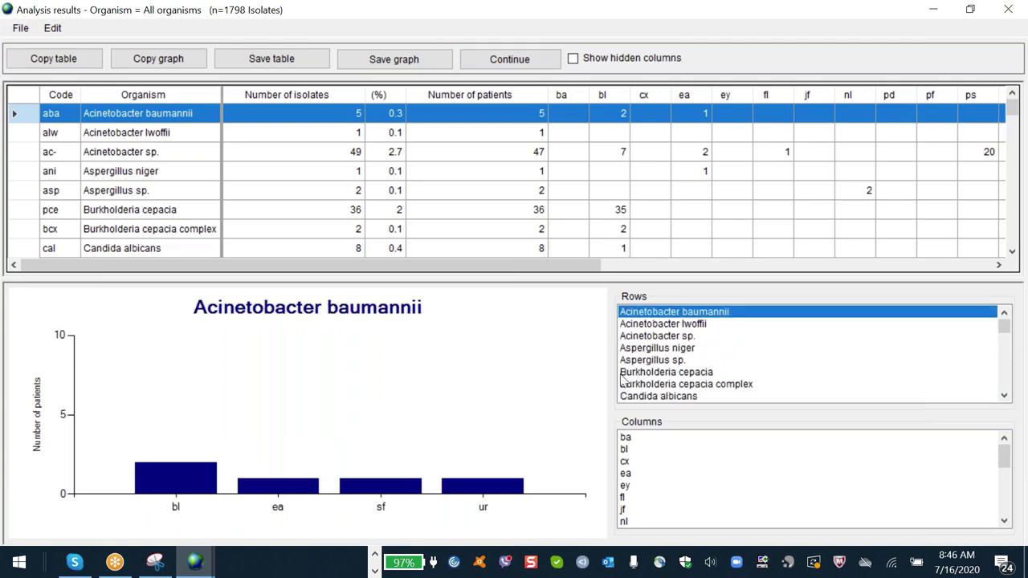
key("Down")
left_click(622, 373)
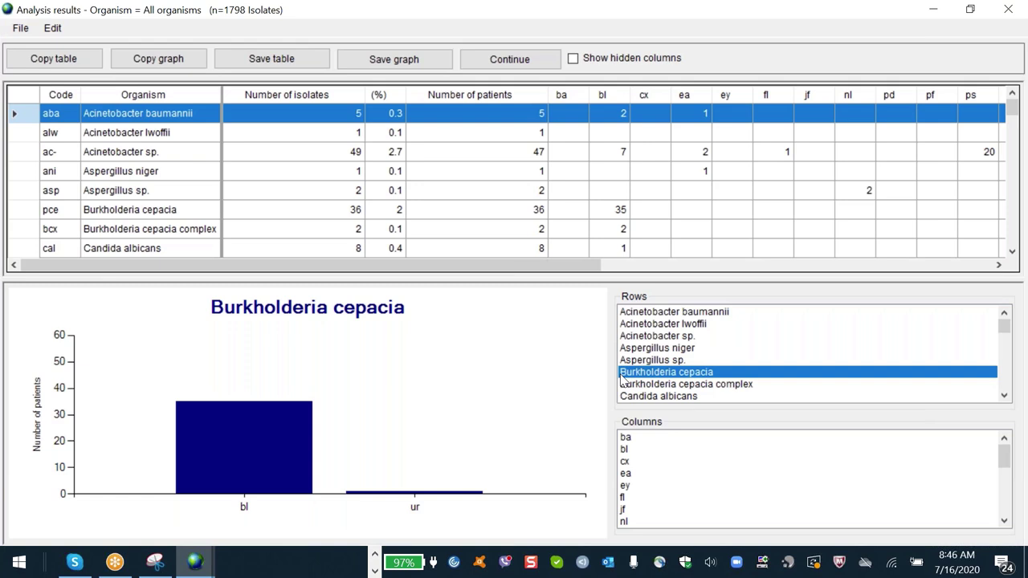
key("Down")
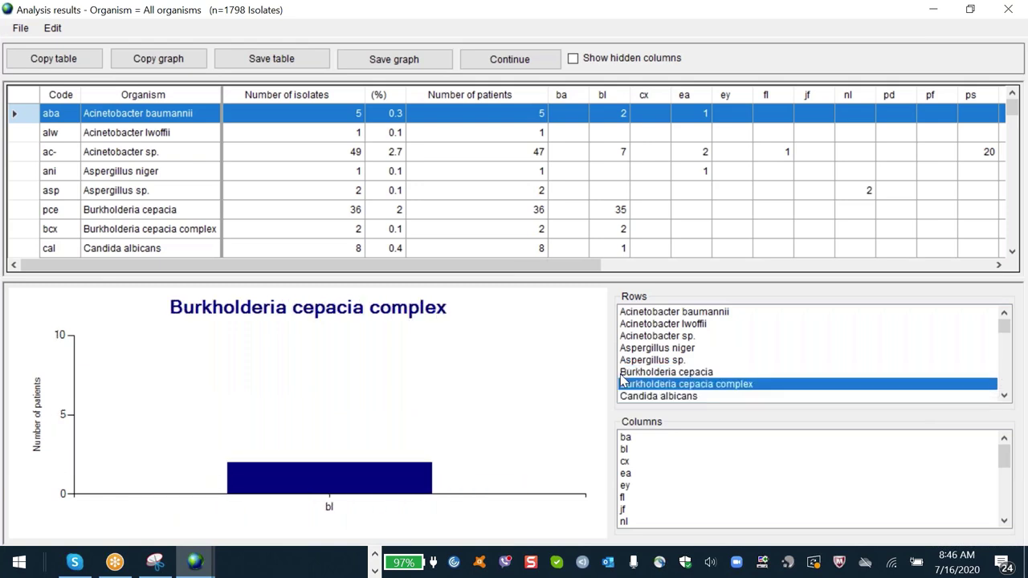
Examine the organism graphs for individual specimen types, including cx, bl, nl and jf.
left_click(649, 462)
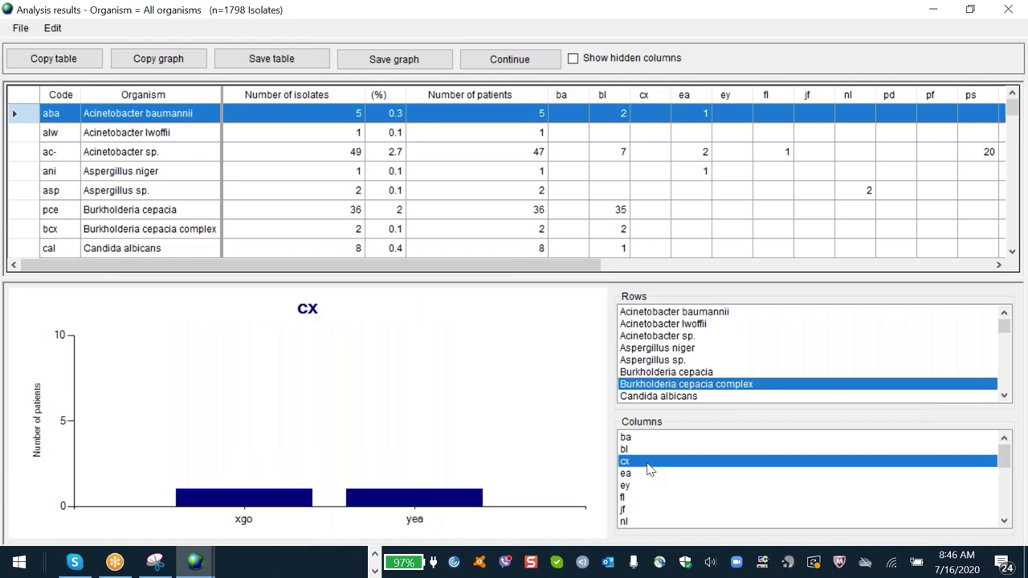
key("Up")
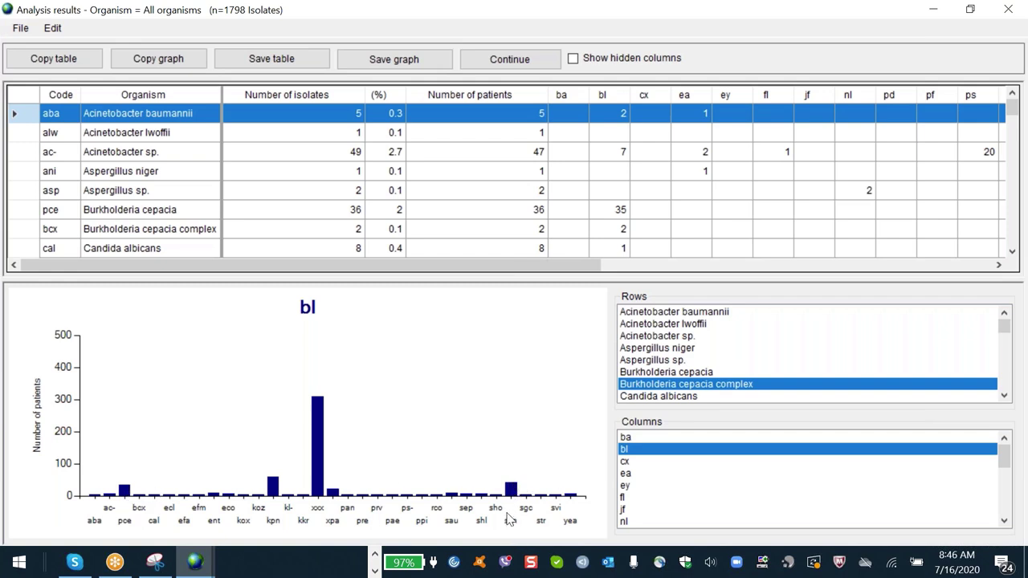
left_click(643, 461)
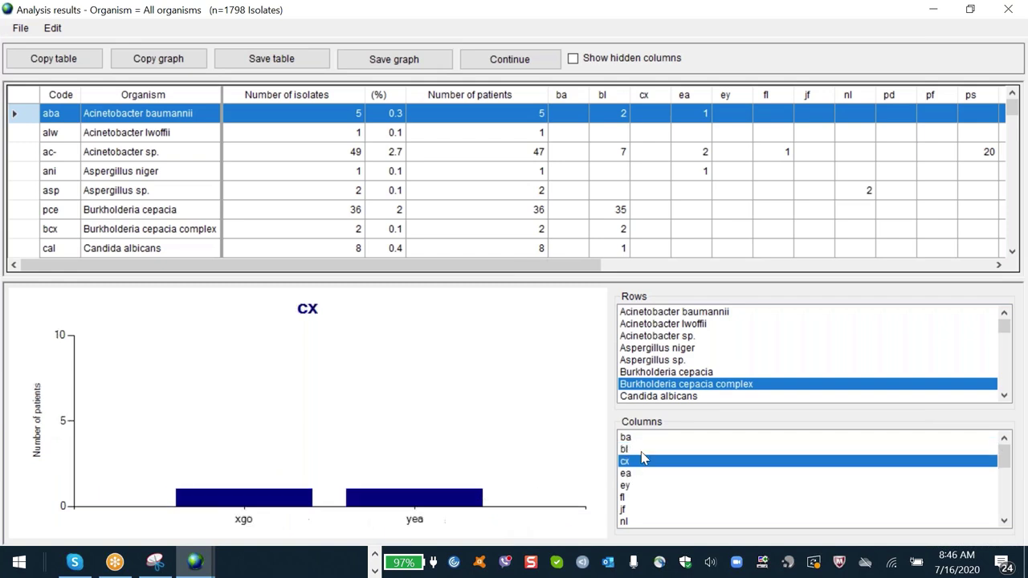
key("Down")
key("Down")
key("Down")
key("Down")
key("Down")
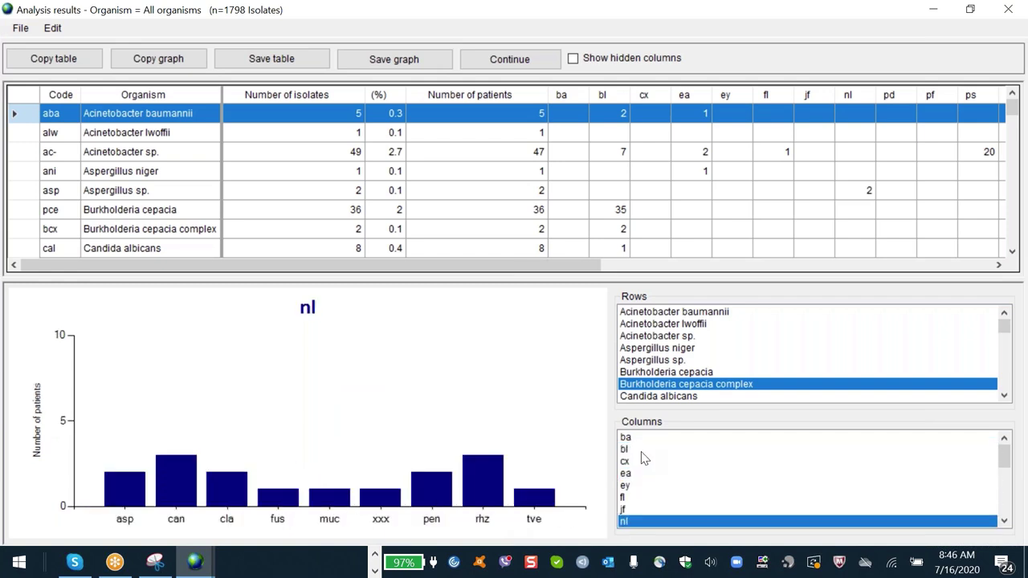
scroll(642, 458, "down", 1)
key("Up")
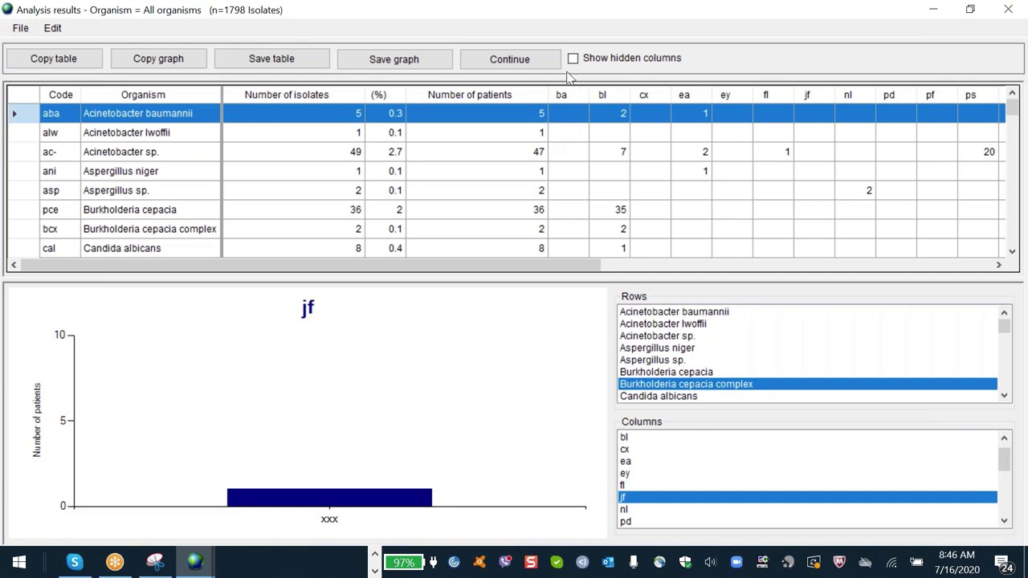
Finish reviewing the current results and run the "WHONET Standard report - Isolate alerts" report with output to the screen.
left_click(526, 61)
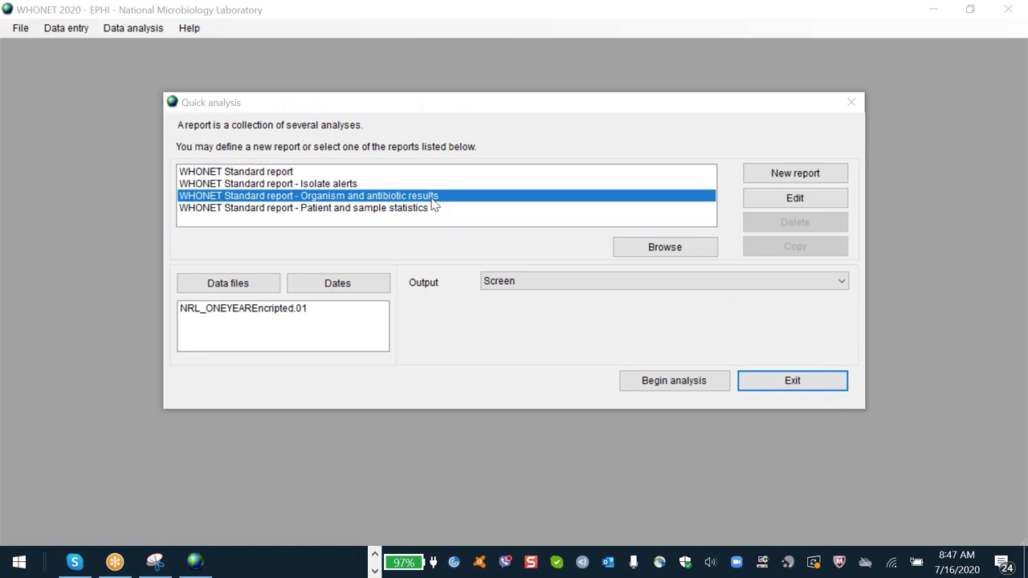
left_click(343, 185)
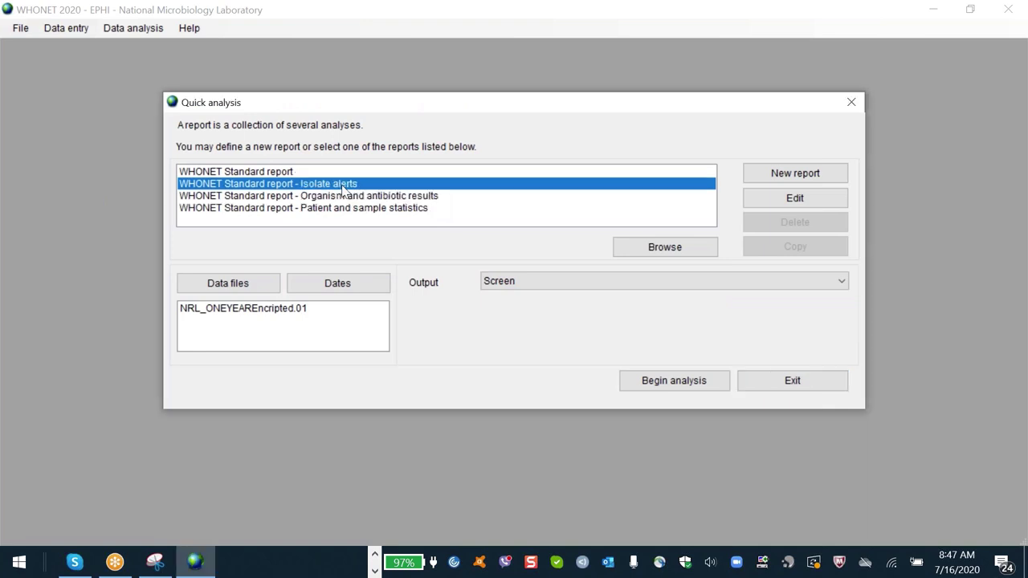
left_click(668, 385)
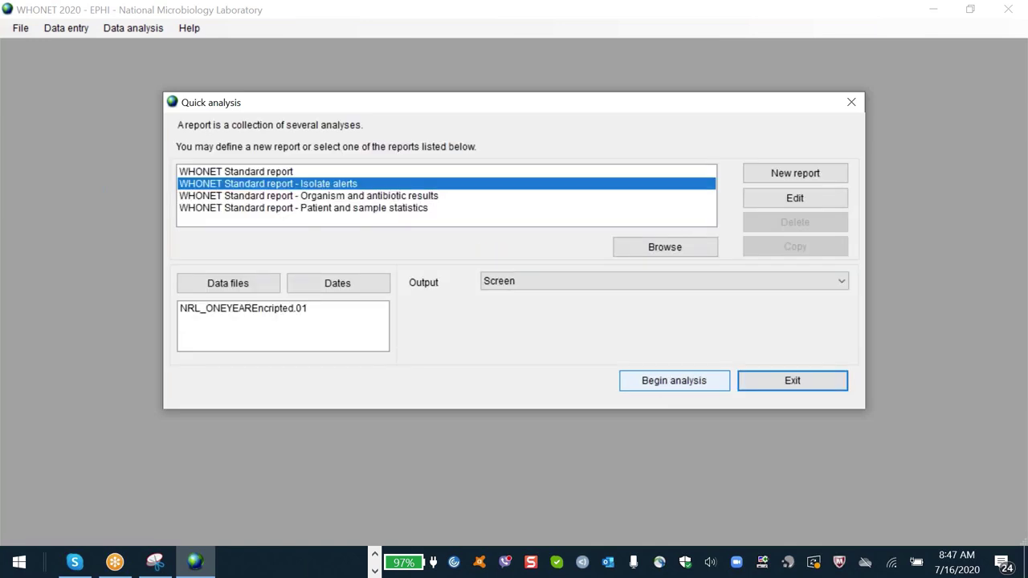
key("Escape")
key("alt+f")
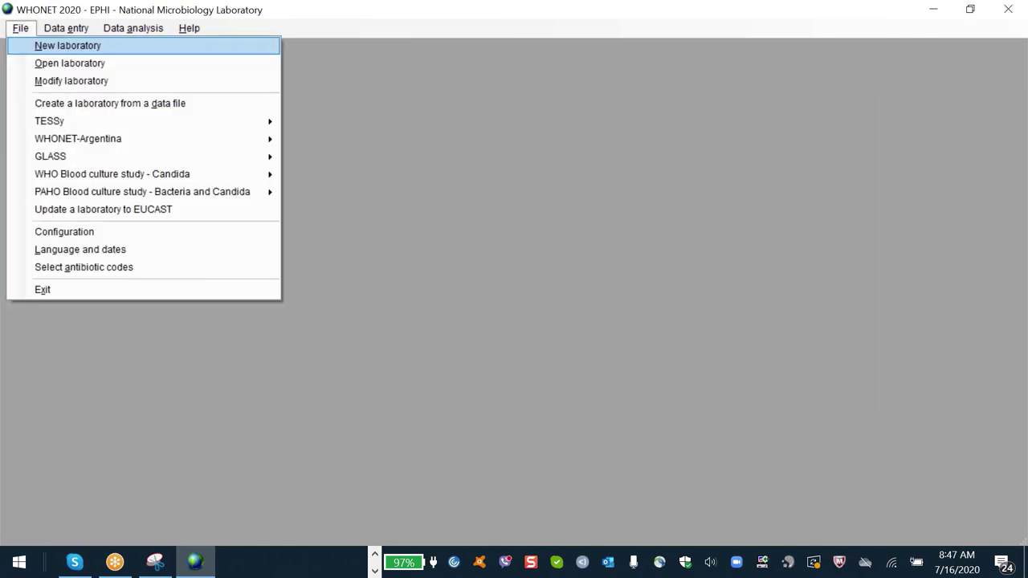
key("Escape")
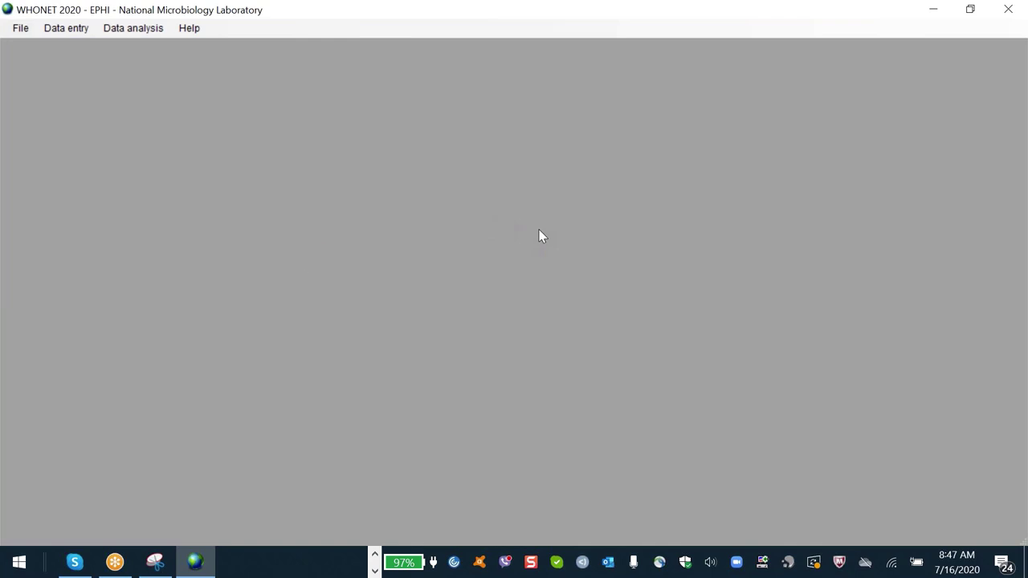
Force the WHONET 2020 process to end in Task Manager and close Task Manager.
key("ctrl+shift+Escape")
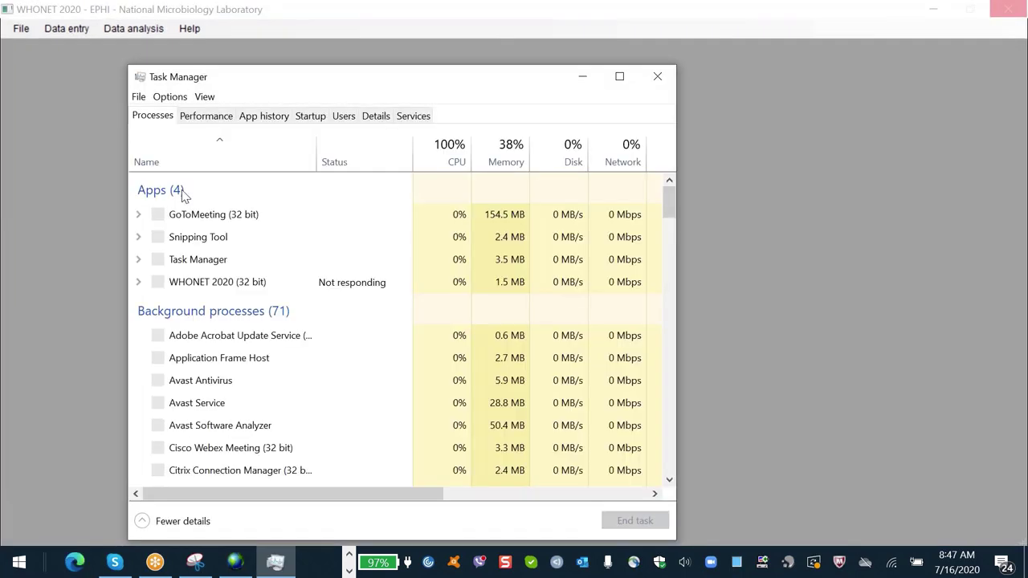
left_click(217, 282)
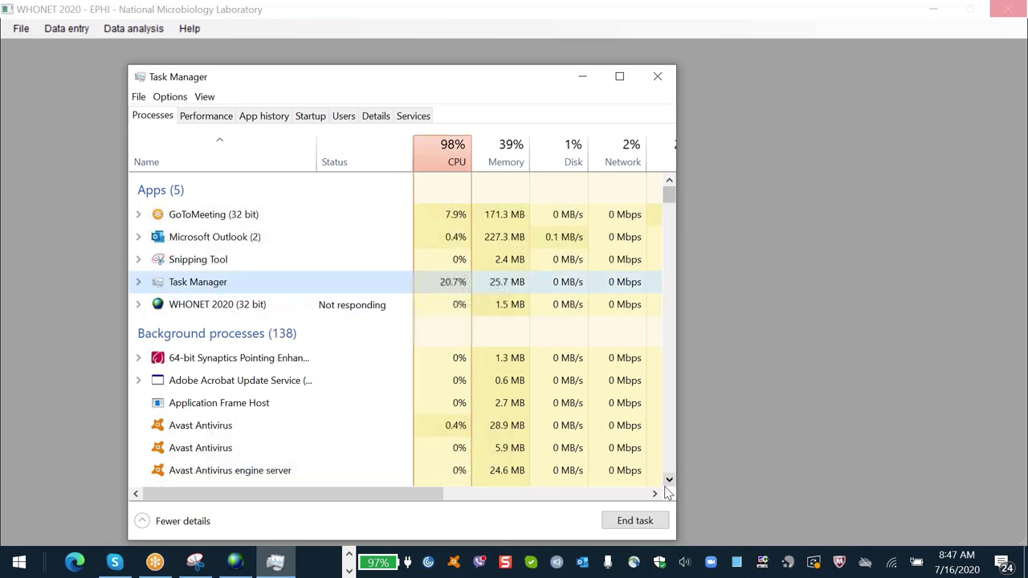
left_click(257, 308)
left_click(635, 520)
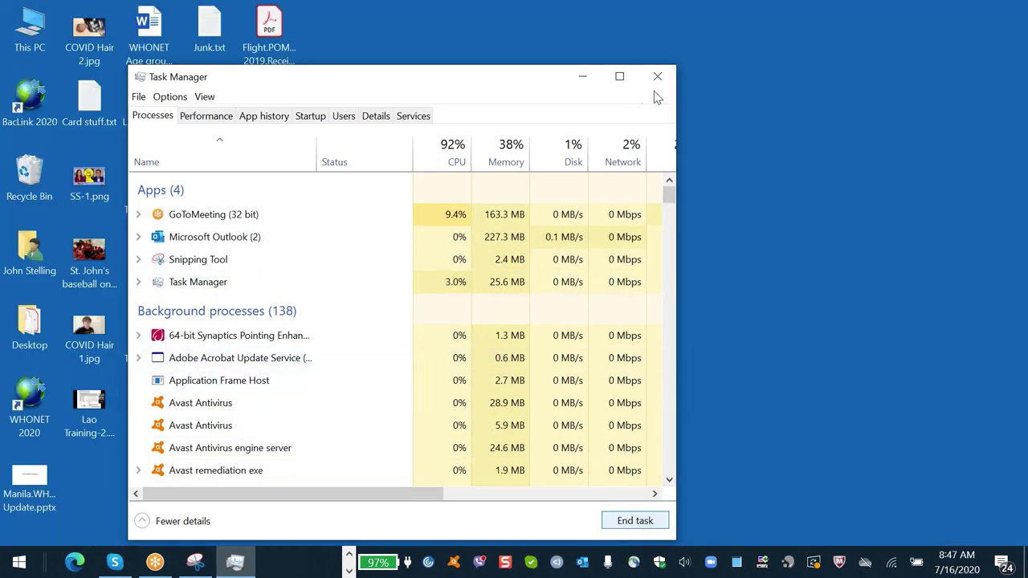
left_click(657, 77)
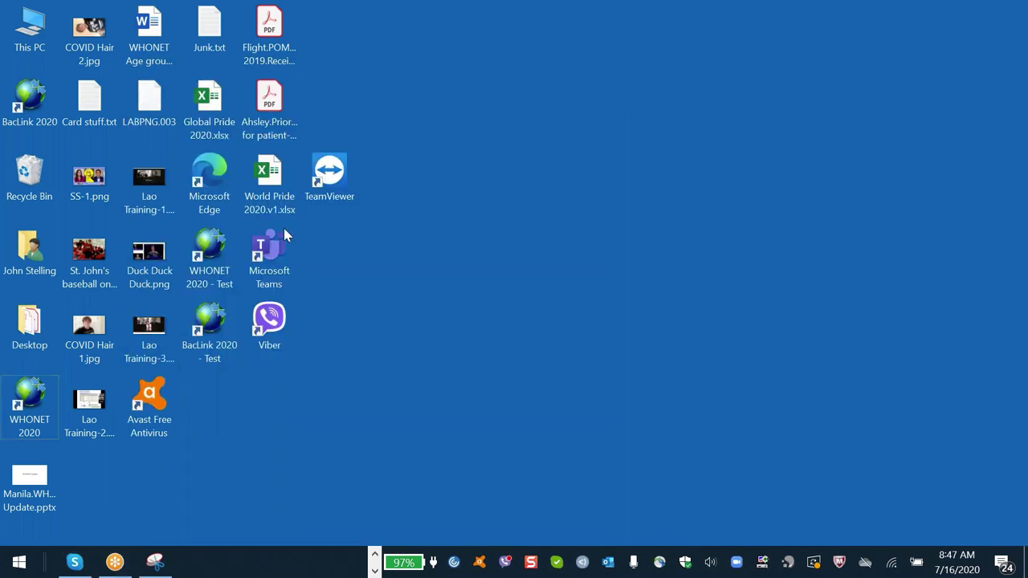
Relaunch WHONET 2020 from the desktop and open the "EPHI - National Microbiology Laboratory" laboratory.
left_click(39, 399)
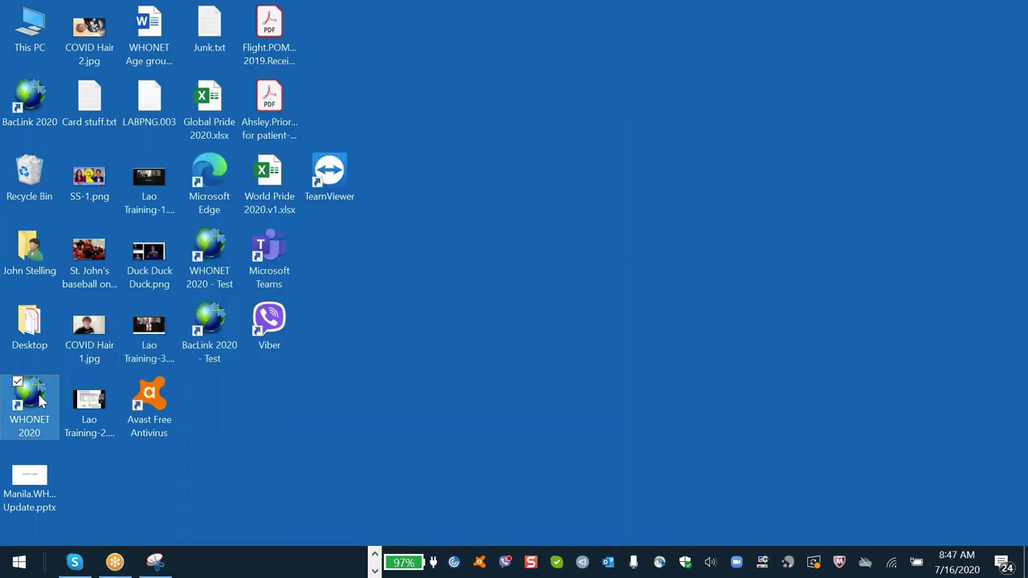
double_click(38, 399)
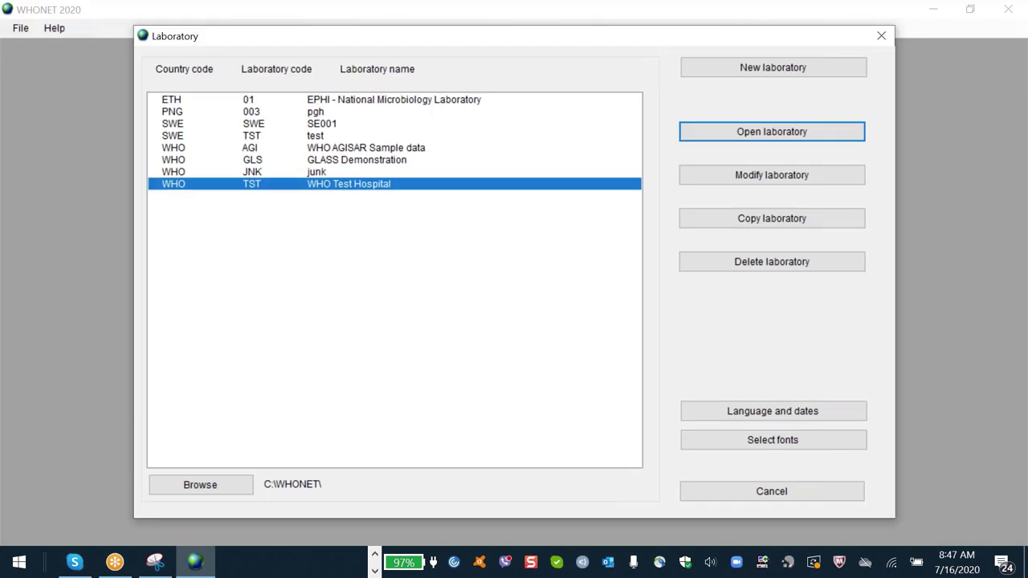
key("Up")
key("Up")
key("Up")
key("Up")
key("Up")
key("Up")
key("Up")
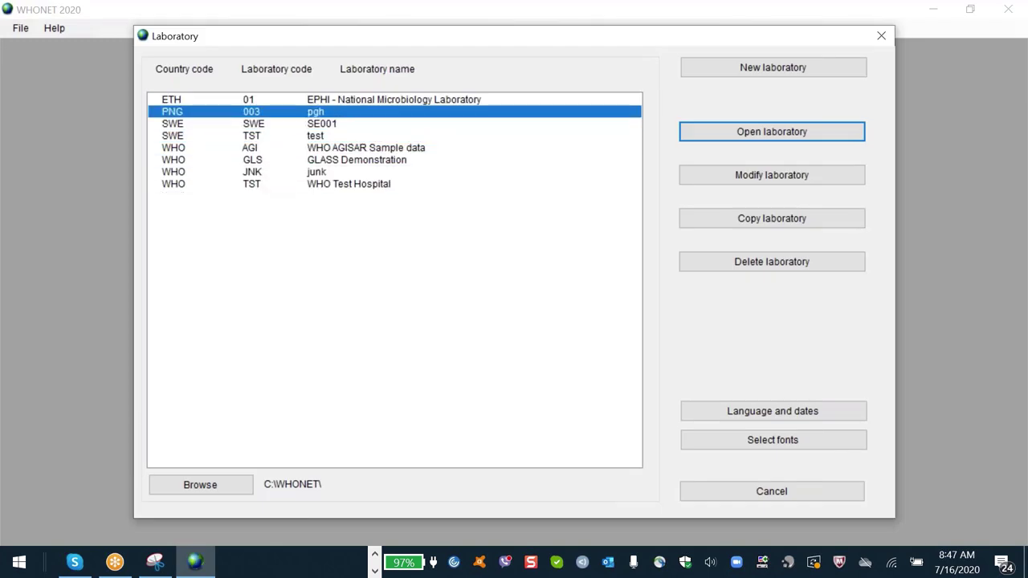
key("Return")
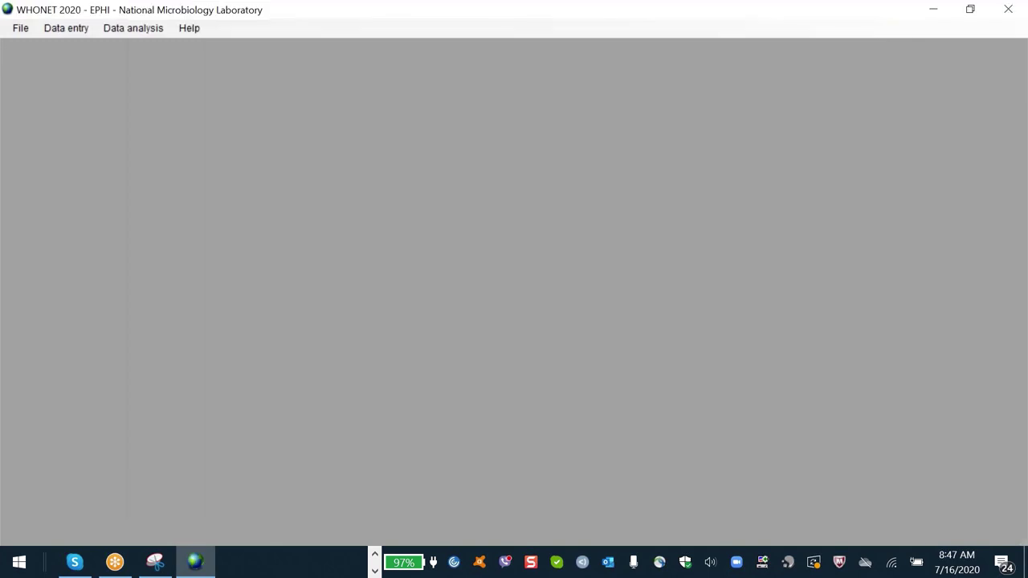
Run the "WHONET Standard report - Isolate alerts" quick analysis on the data file NRL_ONEYEAREncripted.01.sqlite.
left_click(122, 31)
left_click(139, 64)
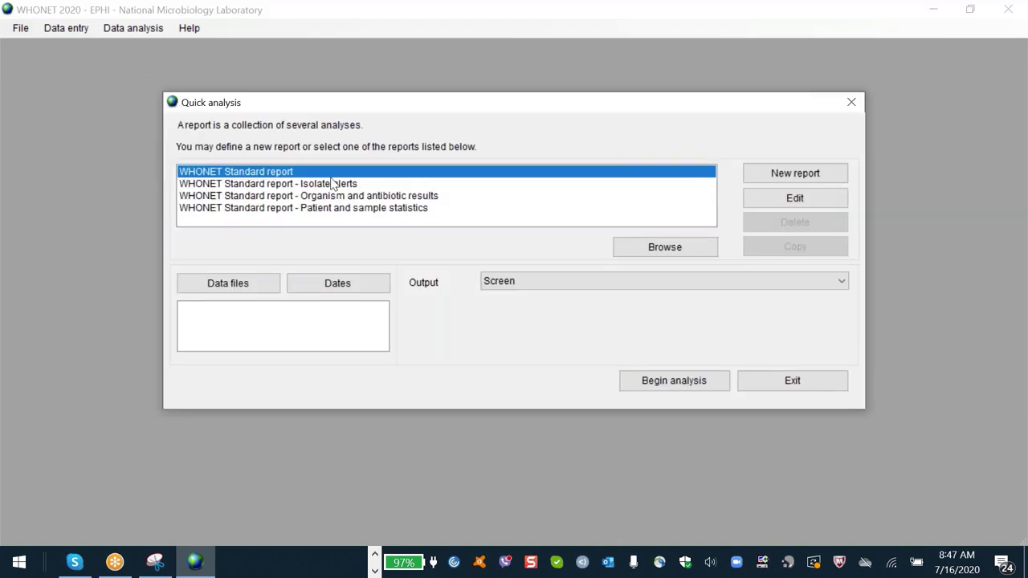
left_click(321, 184)
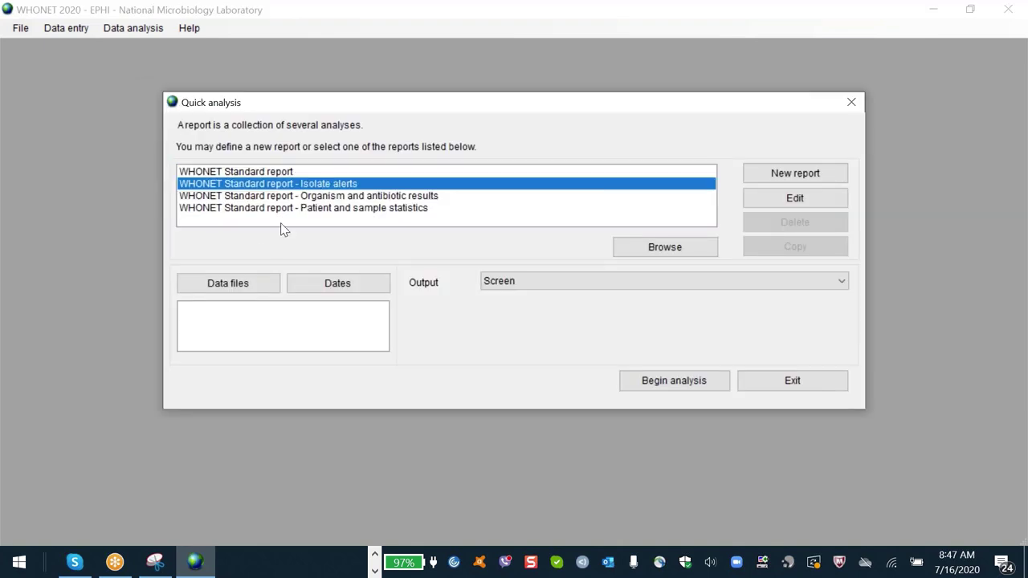
left_click(252, 285)
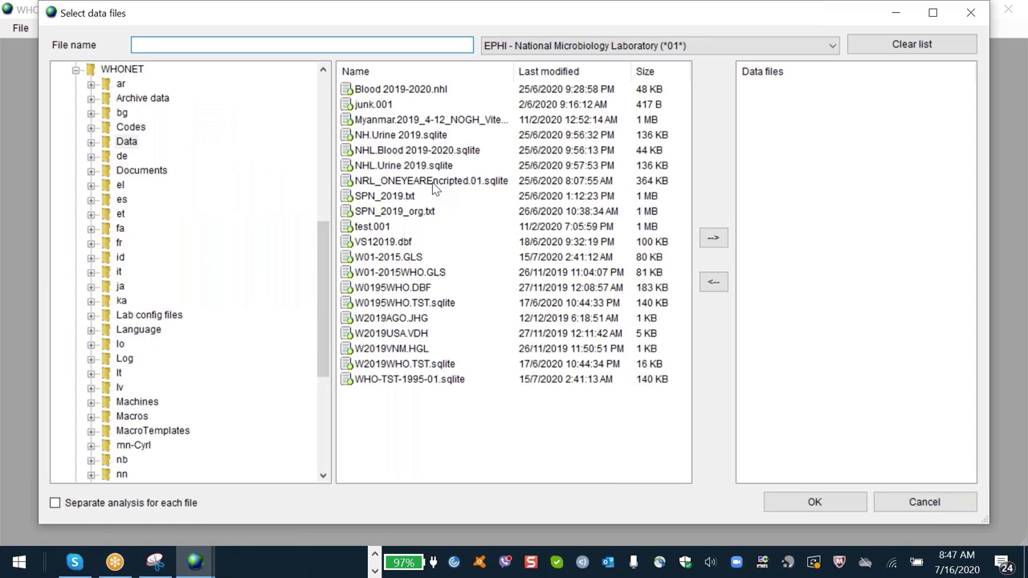
double_click(434, 184)
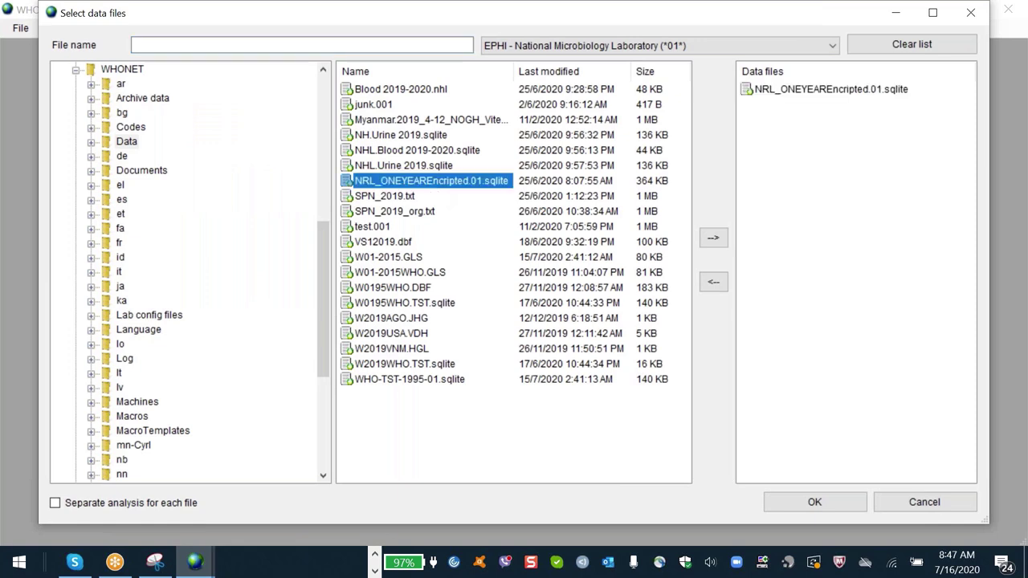
key("Return")
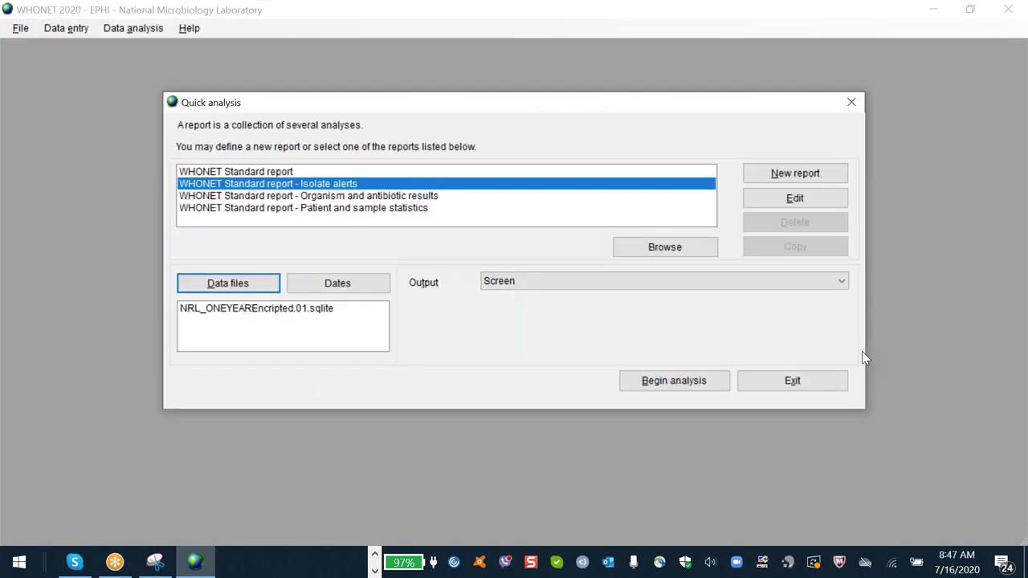
key("Return")
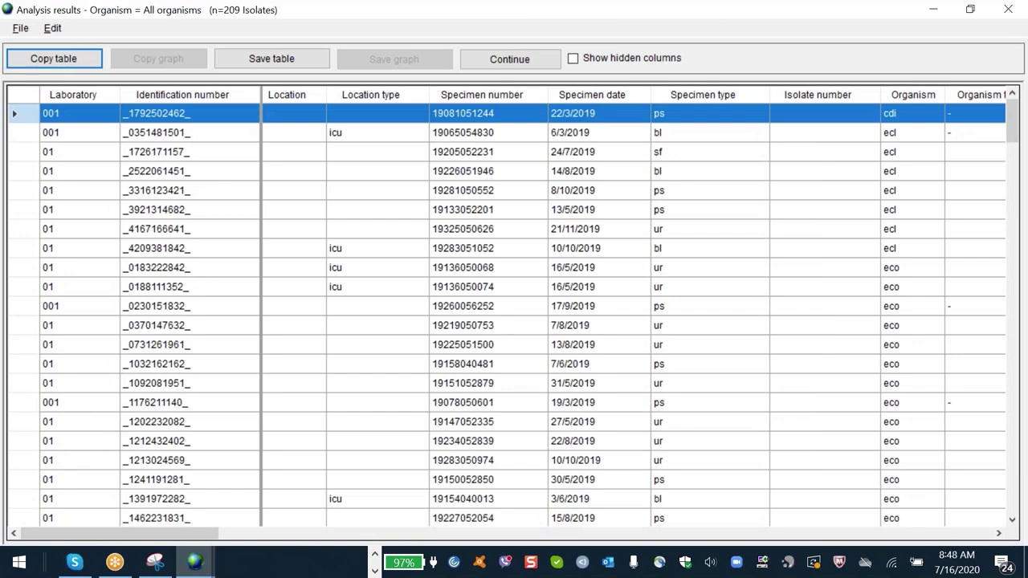
Examine the highlighted antibiotic results from AMK to MEM in the isolate alerts listing and stop the analysis.
left_click(569, 295)
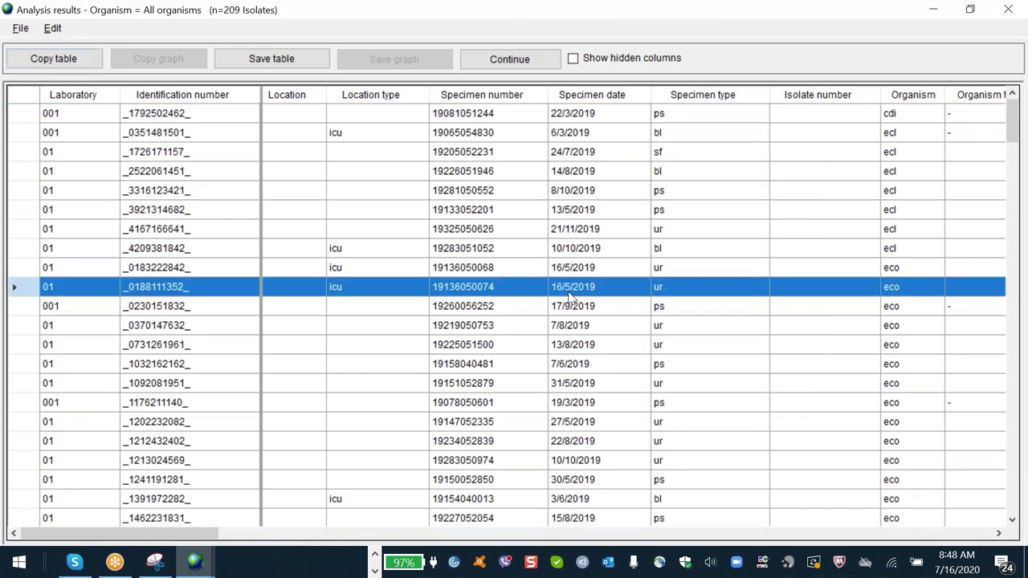
scroll(569, 297, "right", 6)
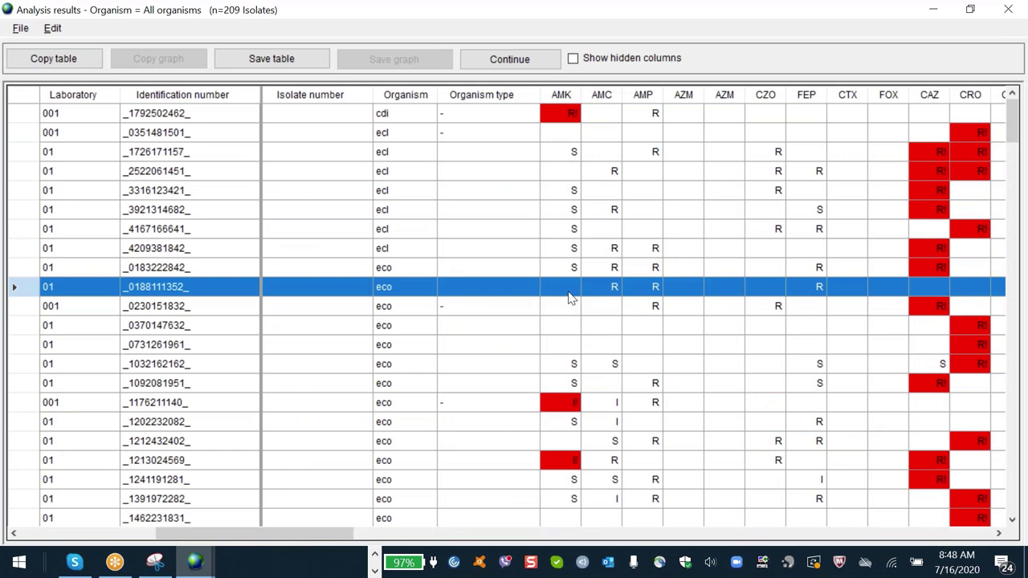
scroll(569, 297, "right", 3)
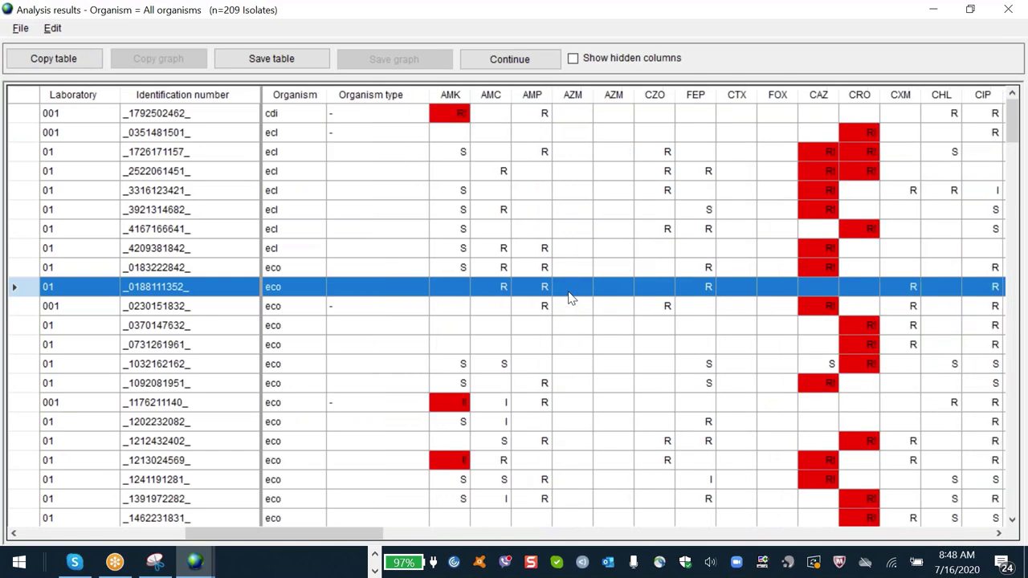
scroll(569, 298, "right", 4)
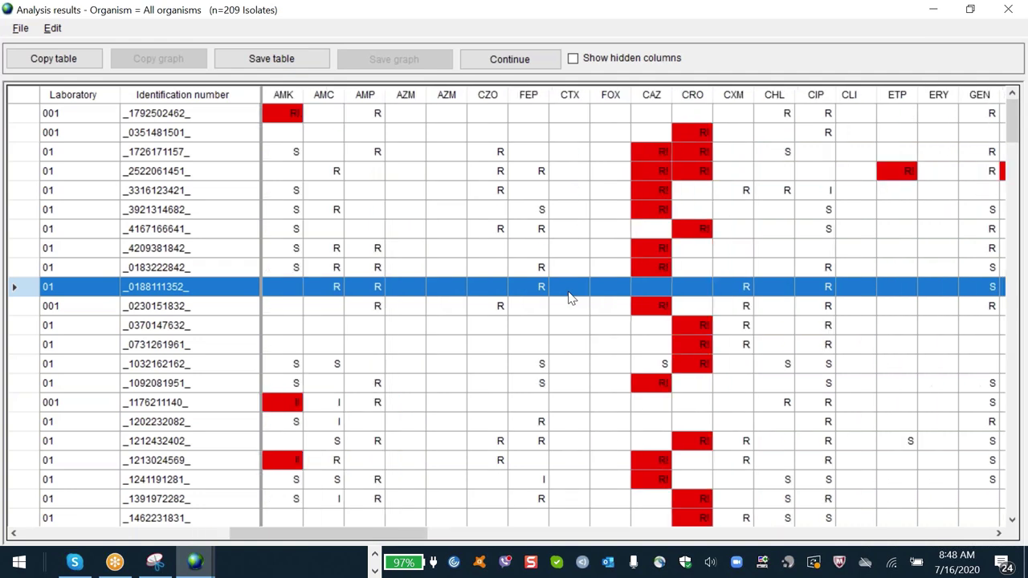
scroll(569, 297, "right", 2)
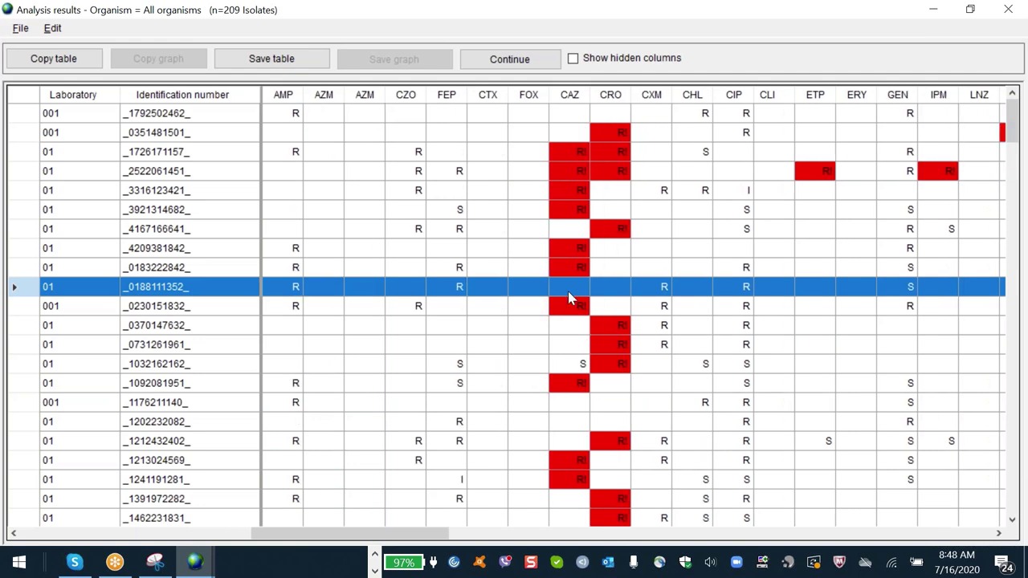
scroll(568, 298, "right", 1)
key("alt+f")
key("Up")
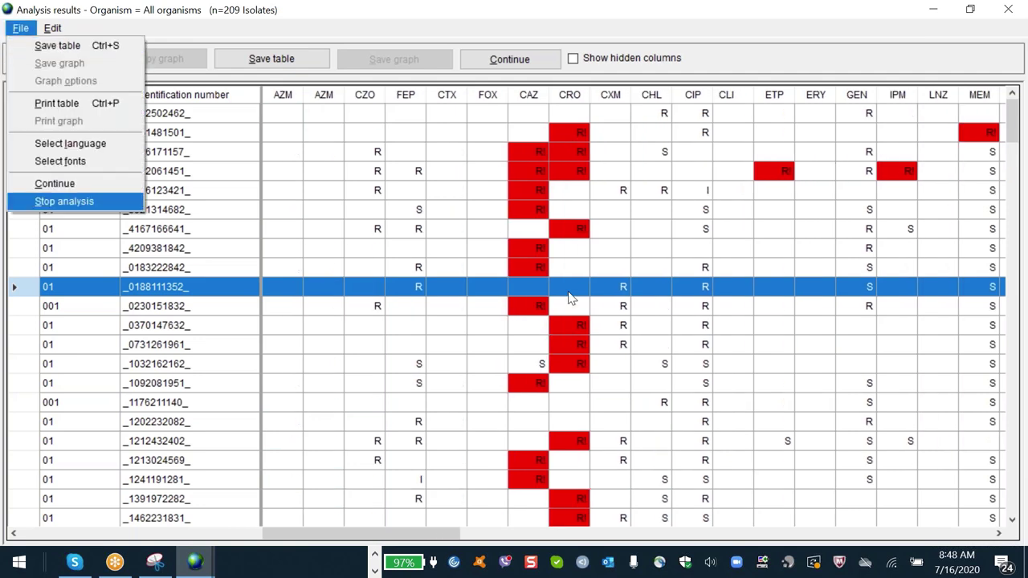
key("Return")
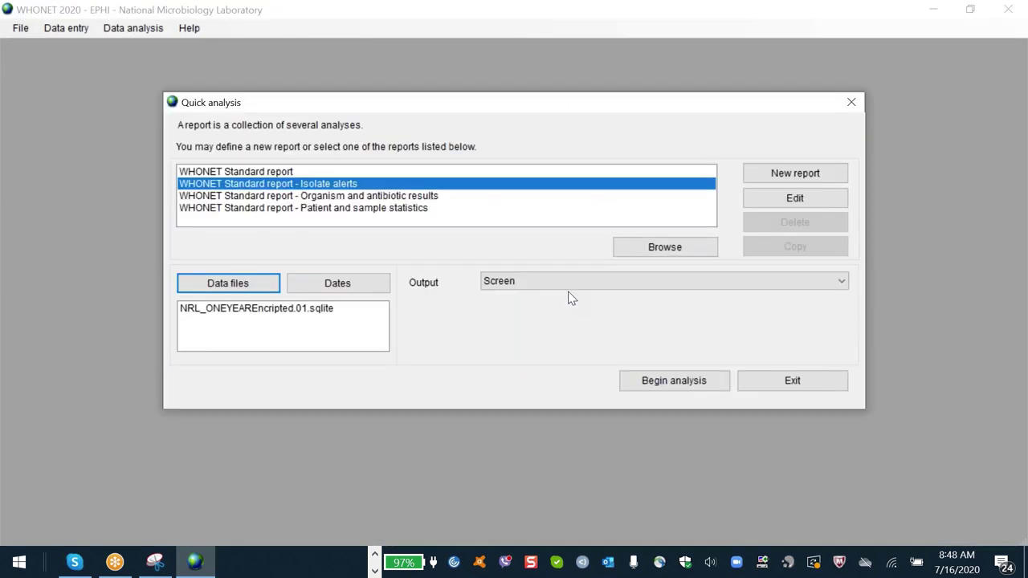
Open the Isolate alerts report definition and review its important species and resistance, quality control and invalid data macros.
left_click(336, 208)
key("Up")
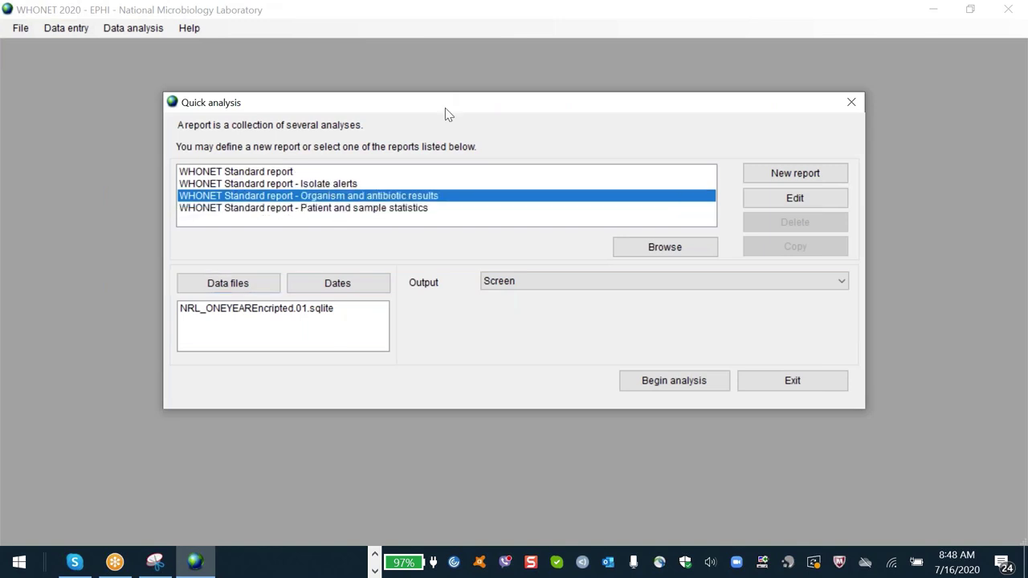
key("Up")
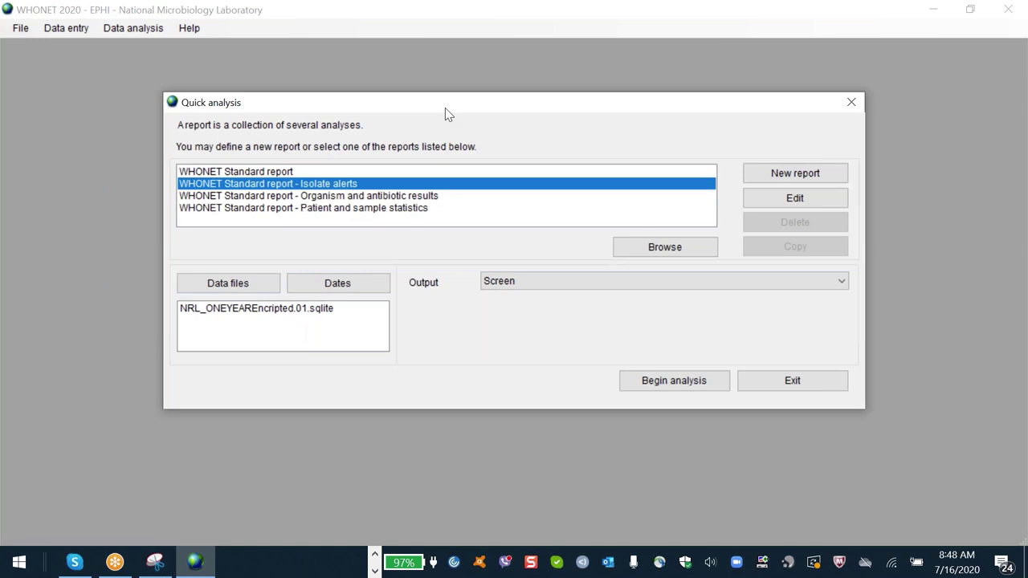
left_click(774, 203)
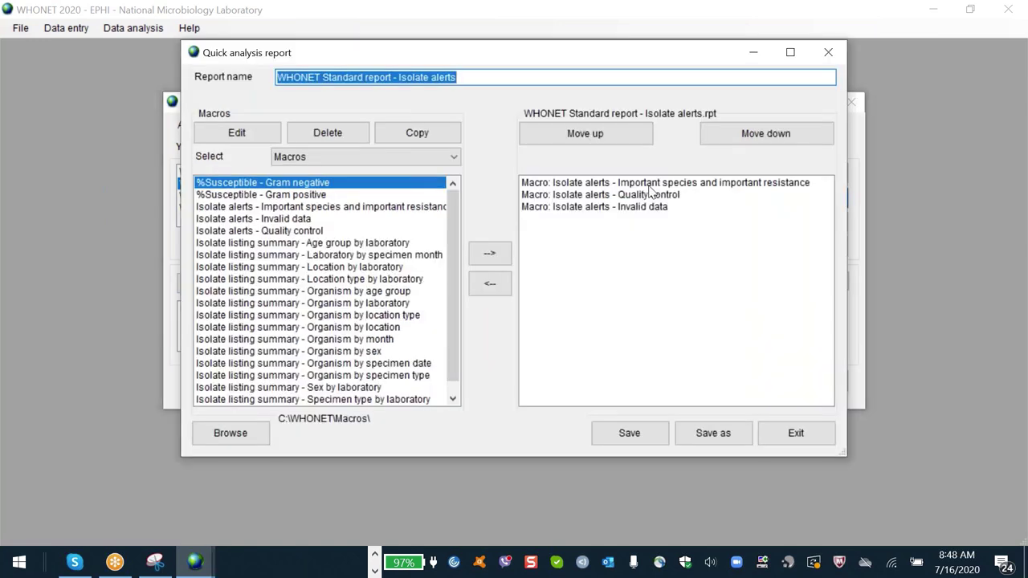
left_click(652, 184)
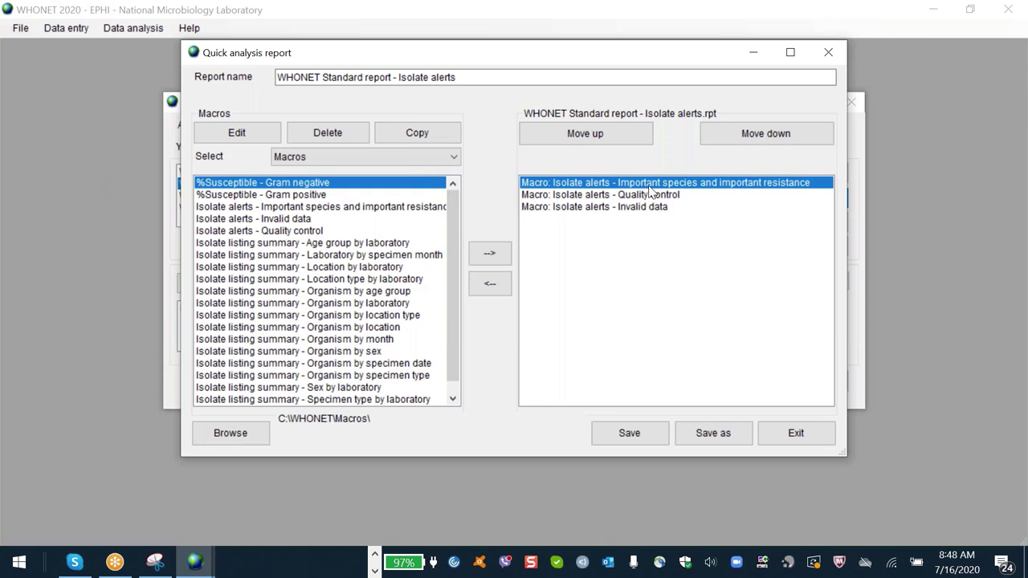
left_click(652, 194)
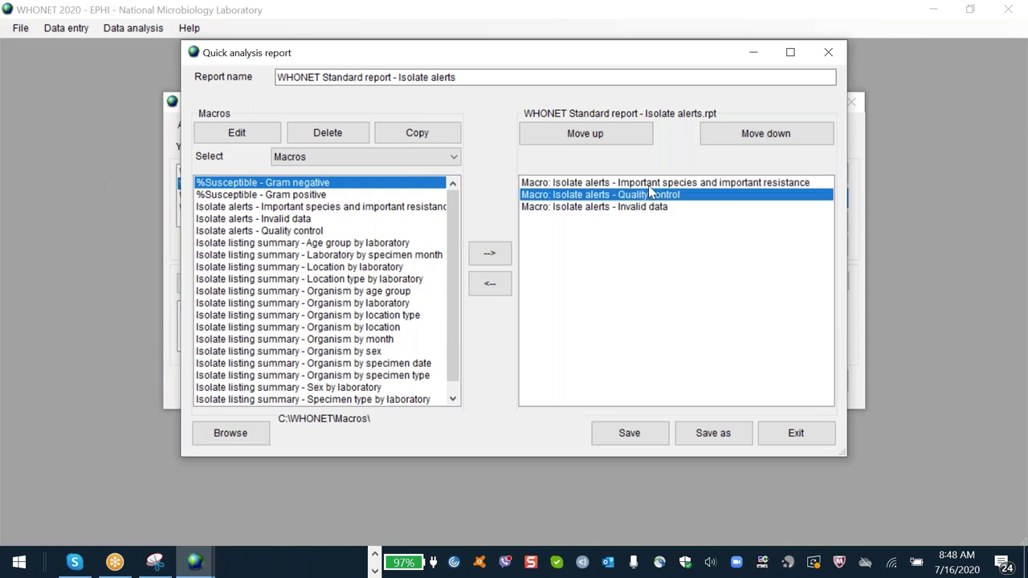
key("Down")
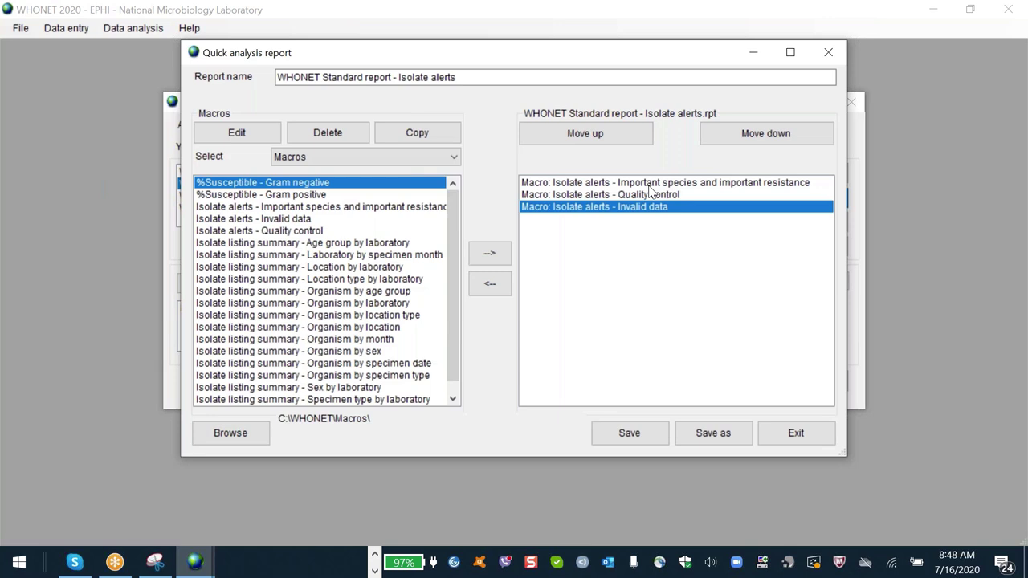
Save the Isolate alerts report definition and run its analysis again.
left_click(629, 433)
left_click(656, 381)
left_click(673, 380)
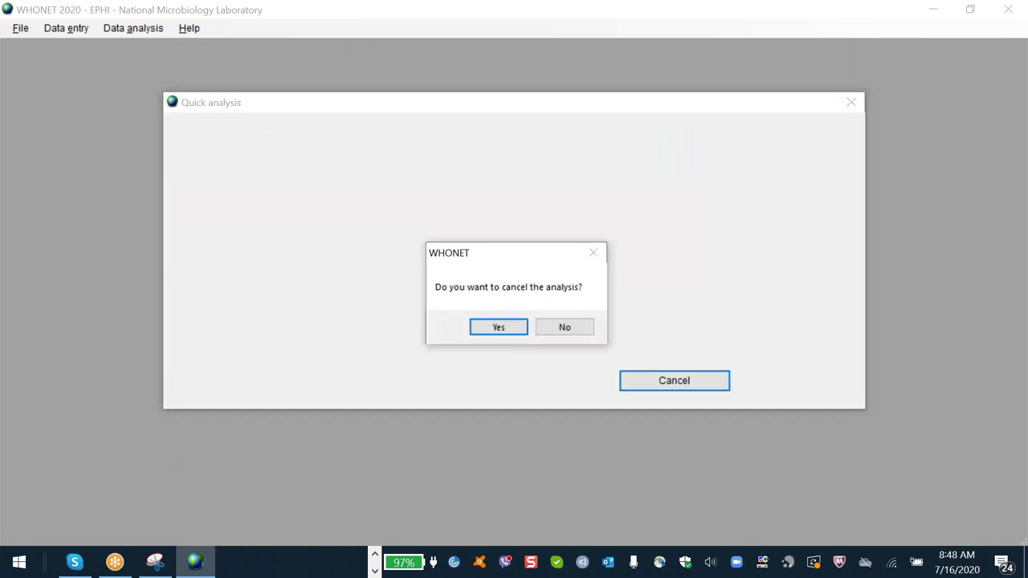
left_click(486, 329)
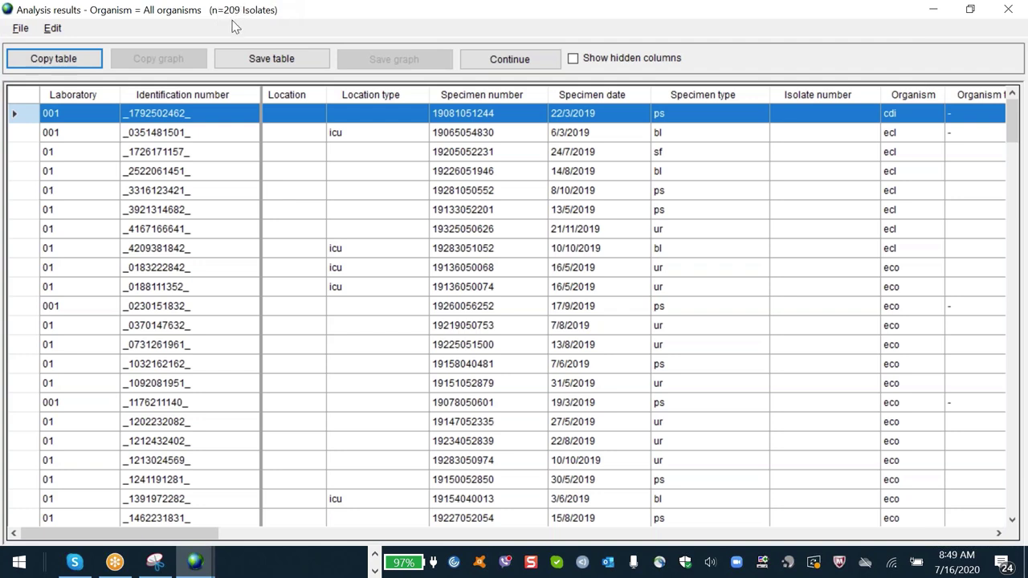
Review the rerun isolate alerts listing across the antibiotic columns, through to the carbapenem results (ETP, IPM, MEM) and TZP.
left_click(617, 304)
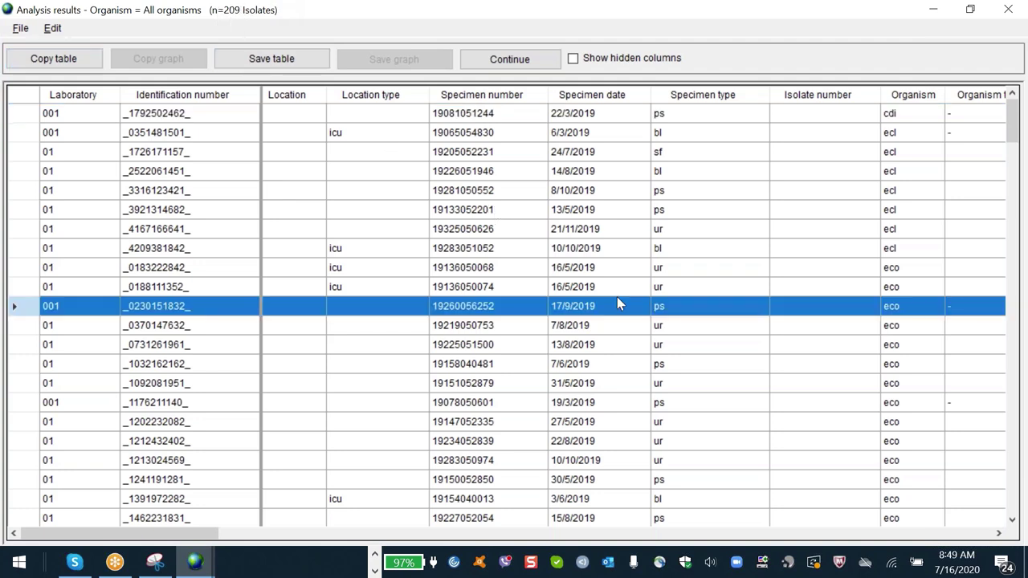
scroll(618, 304, "right", 4)
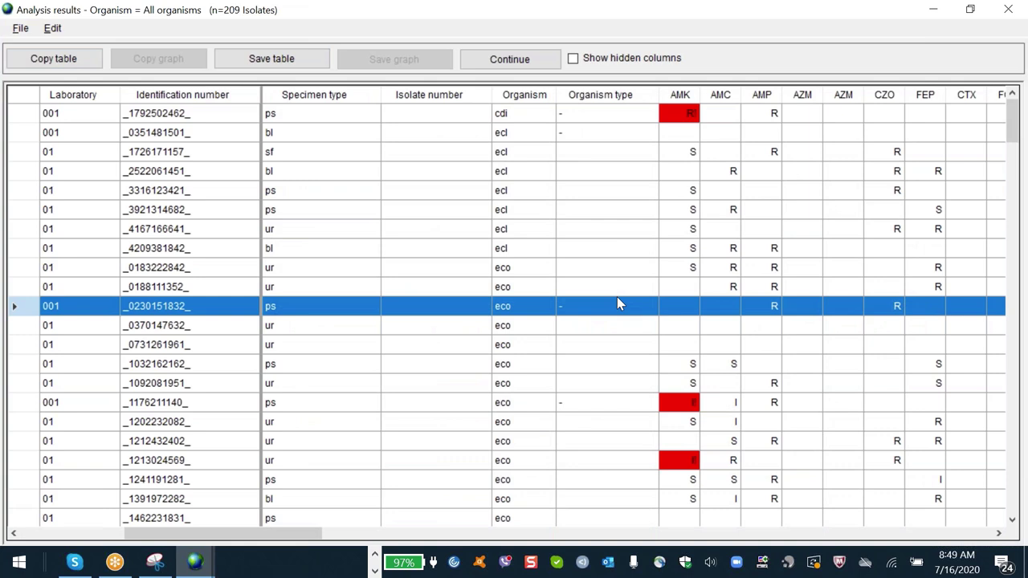
scroll(618, 304, "right", 2)
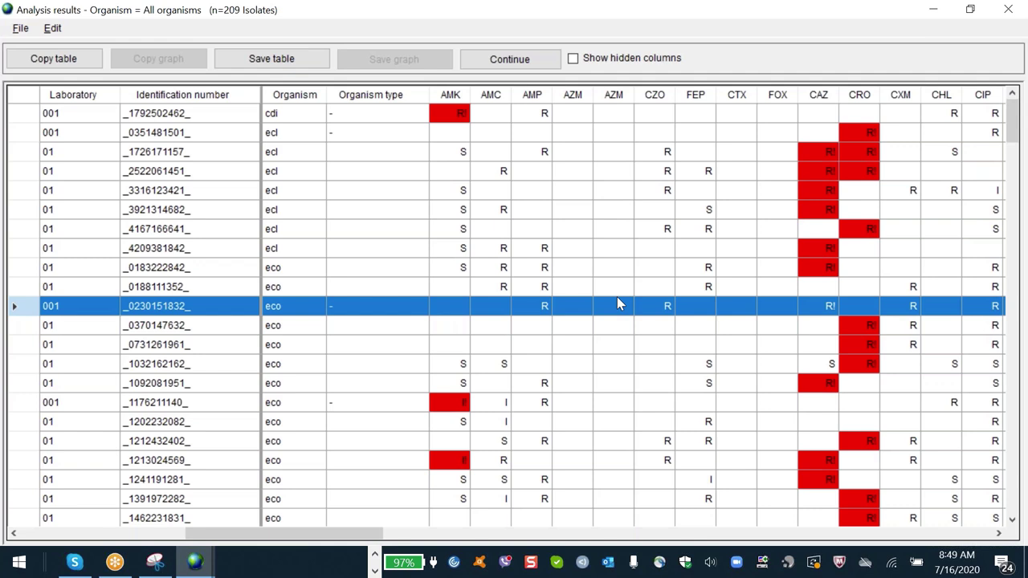
scroll(618, 303, "right", 2)
scroll(618, 304, "right", 4)
scroll(618, 304, "right", 2)
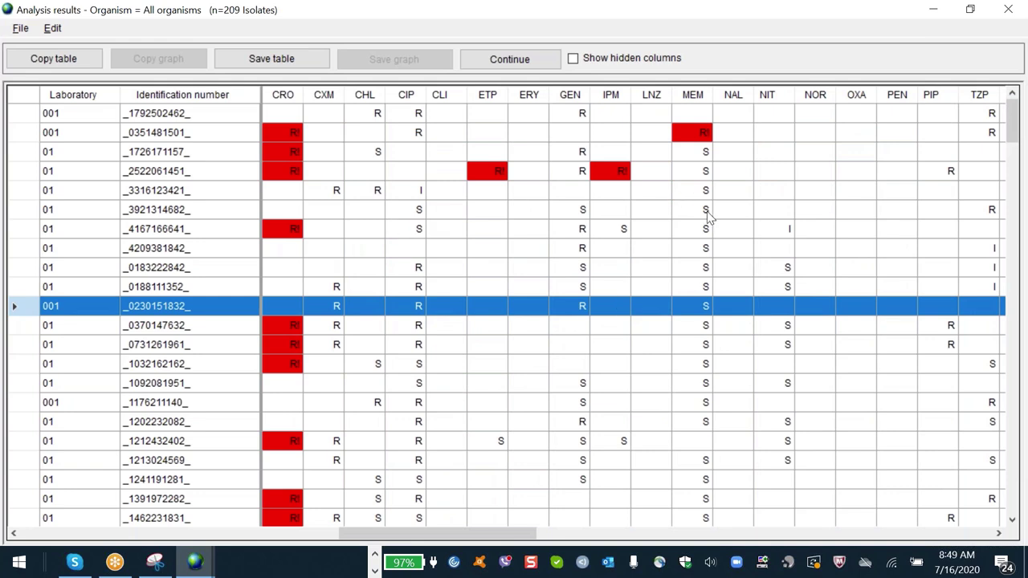
Examine the isolates with flagged carbapenem results and their Priority, Organisms and Isolate alerts entries.
left_click(703, 135)
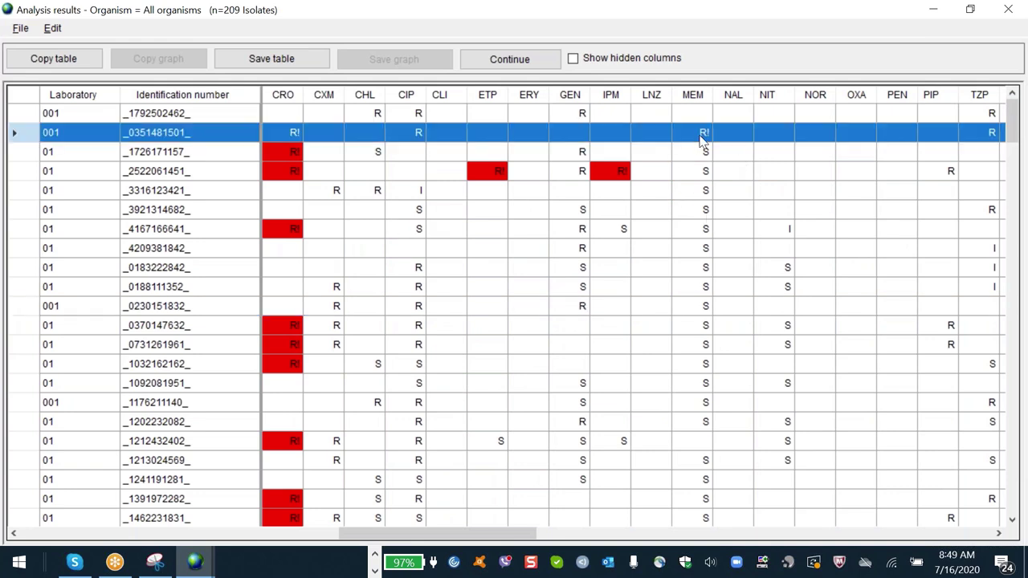
left_click(705, 179)
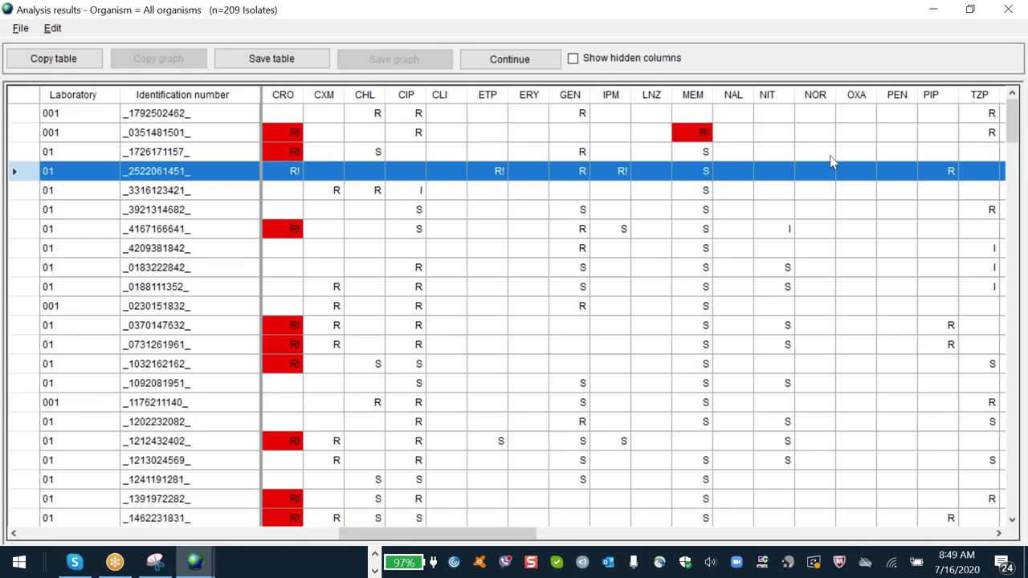
left_click_drag(521, 543, 743, 566)
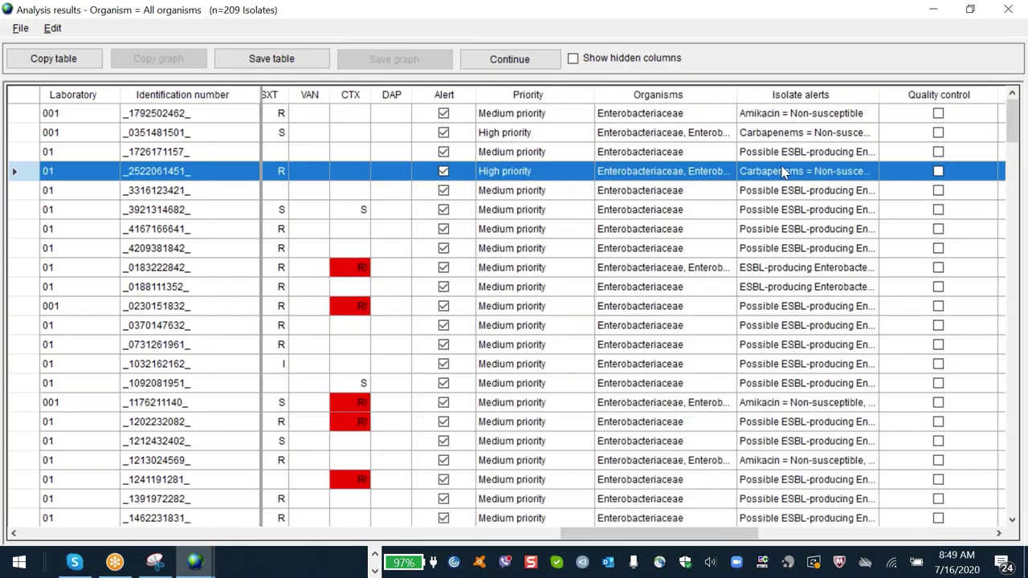
left_click(768, 117)
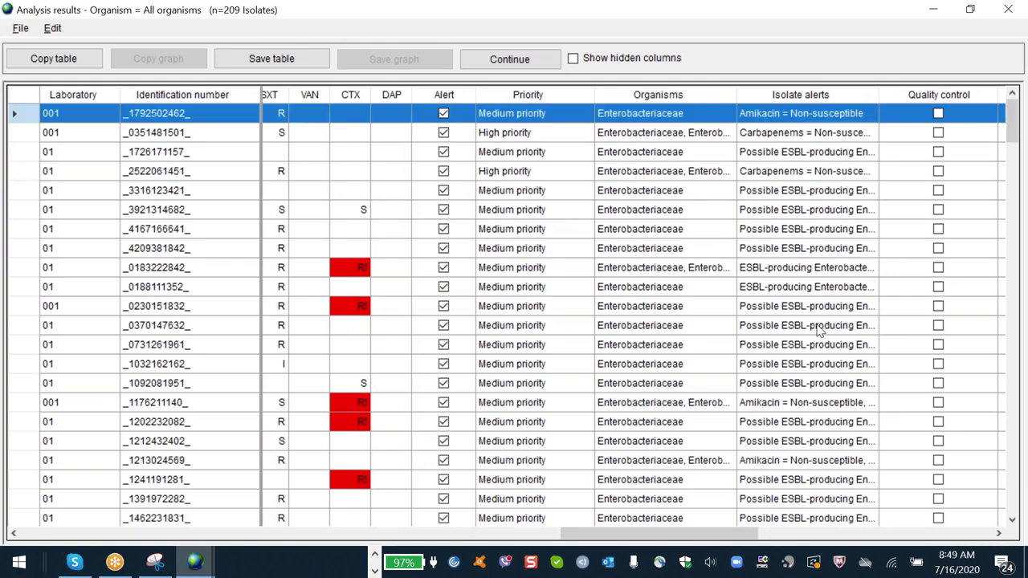
left_click(818, 215)
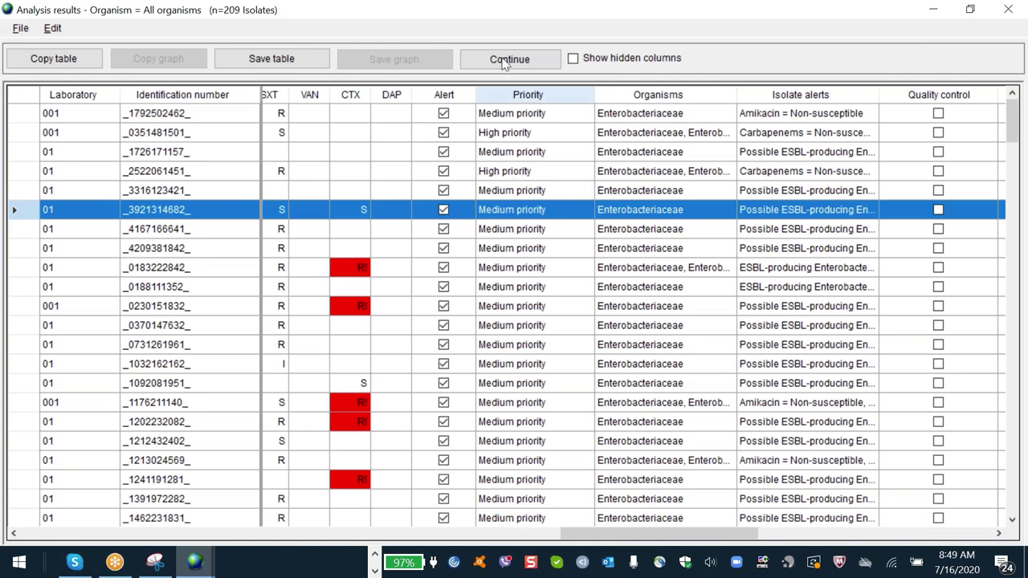
Sort the isolate listing by priority with high priority first, and widen the Isolate alerts column to read more of the text.
left_click(528, 97)
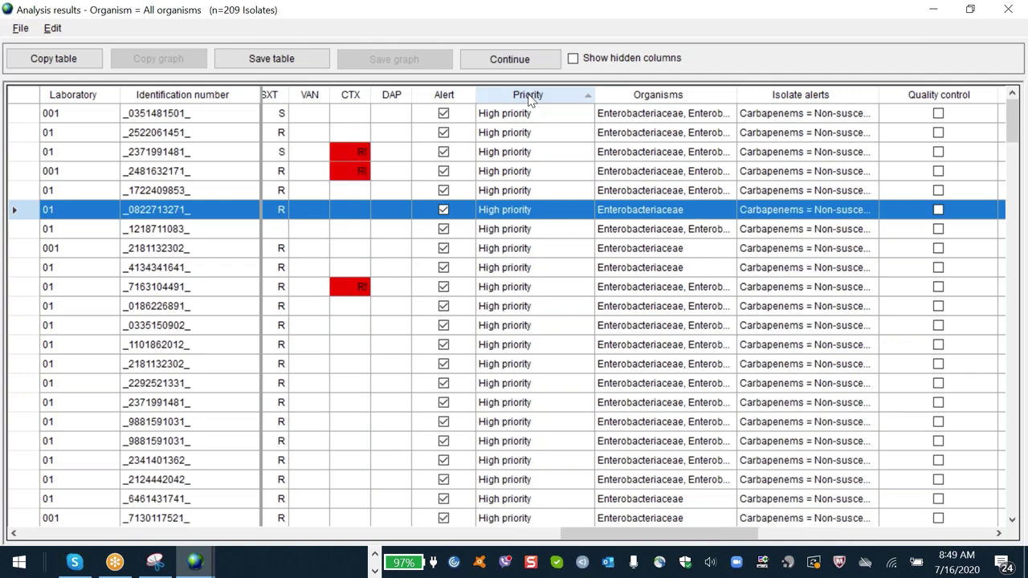
left_click(536, 193)
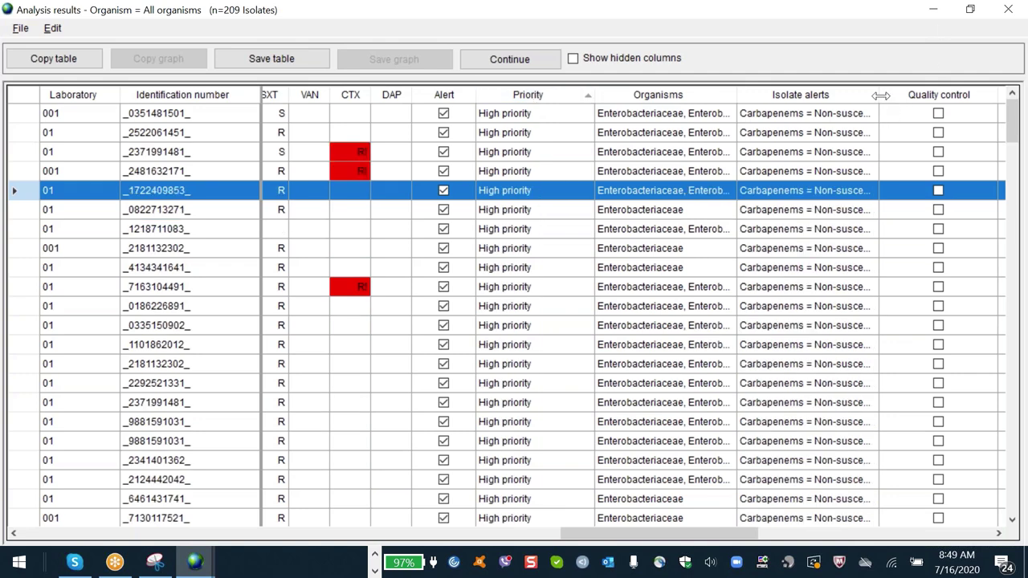
double_click(934, 112)
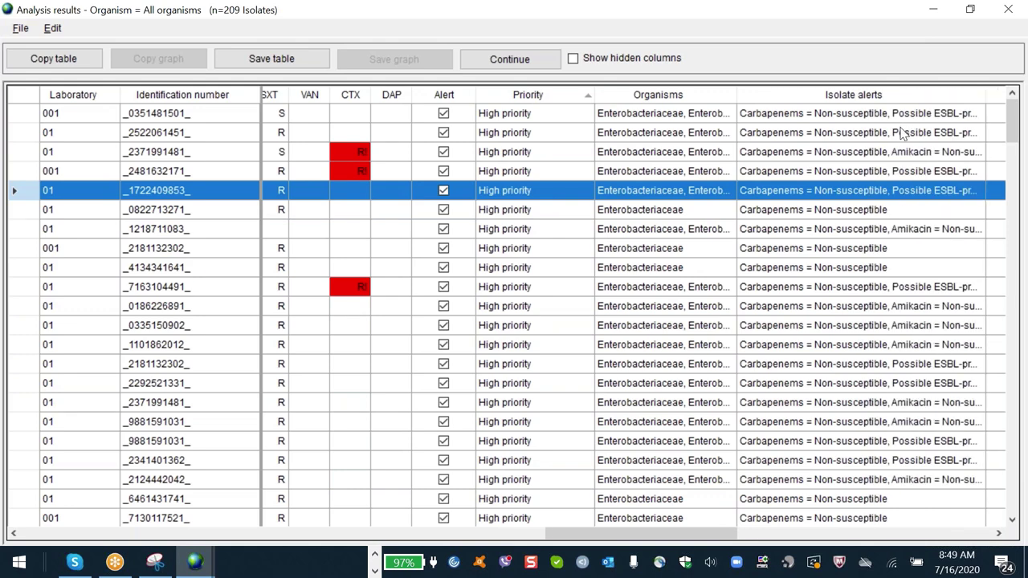
left_click(905, 133)
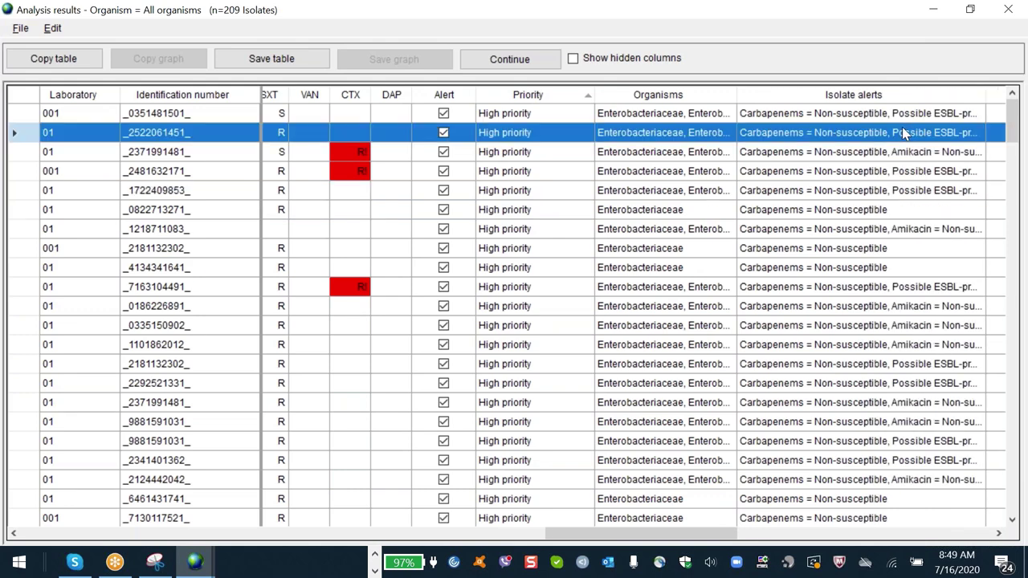
Locate the high-priority Staphylococcus isolates with vancomycin or teicoplanin alerts and select their three rows.
key("Page_Down")
key("Page_Down")
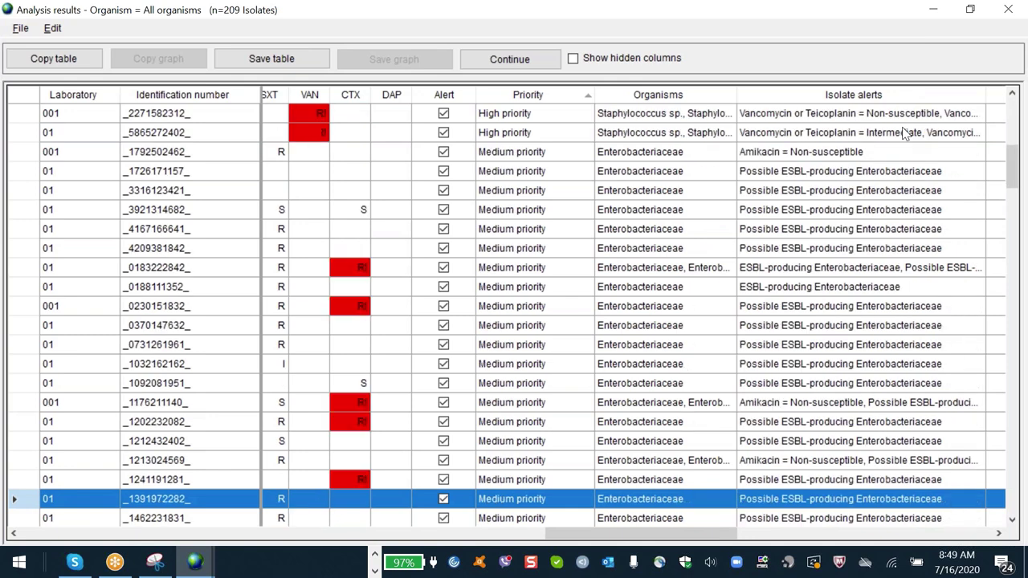
key("Up")
key("Up")
key("Up")
key("Up")
key("Up")
key("Up")
key("Up")
key("Up")
key("Up")
key("Up")
key("Up")
key("Up")
key("Up")
key("Up")
key("Up")
key("Up")
key("Up")
key("Up")
key("Up")
key("Up")
scroll(905, 134, "up", 1)
key("Up")
key("Down")
key("Down")
key("Up")
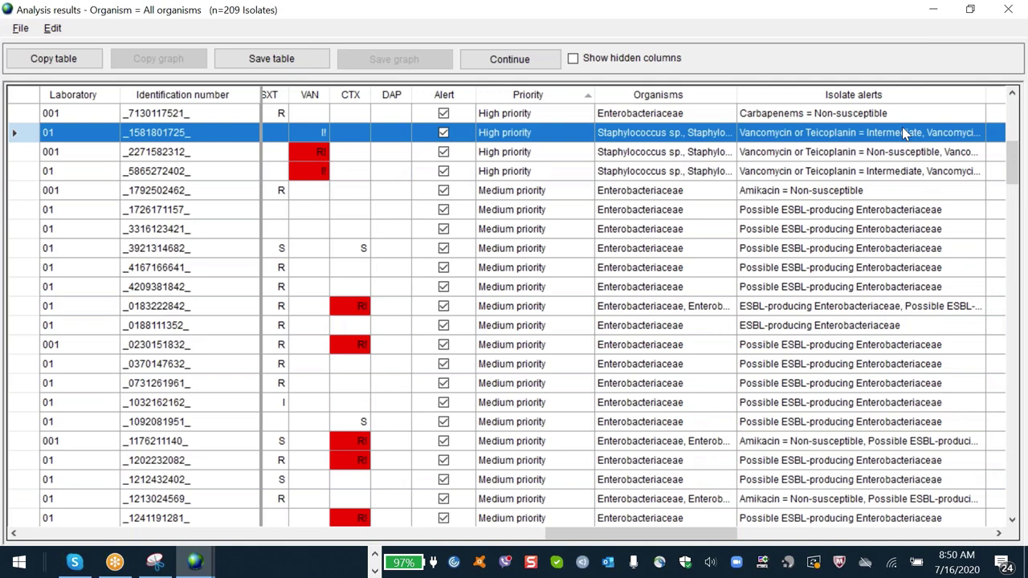
key("shift+Down")
key("shift+Down")
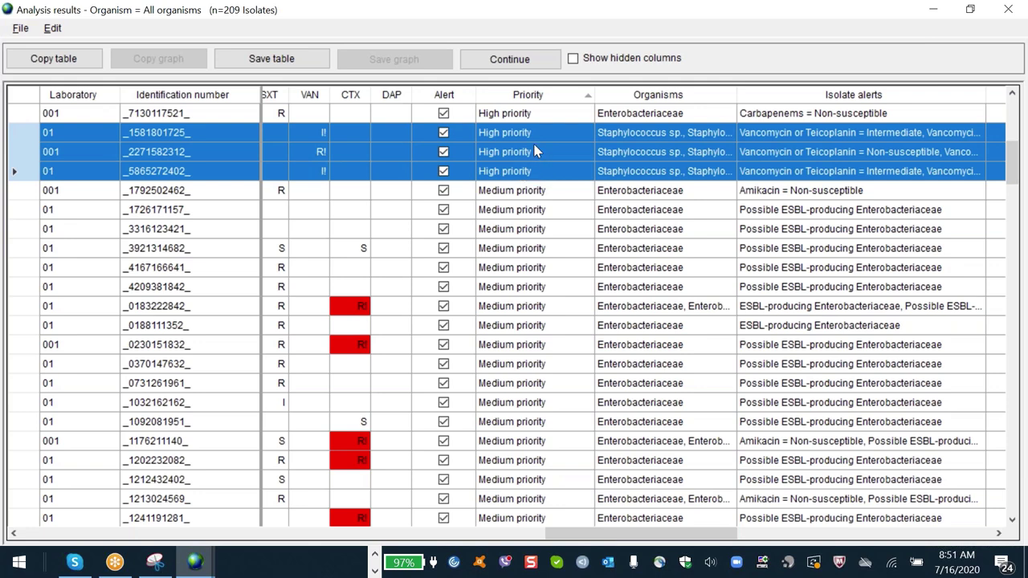
Continue to the alert rule summary, sort it by priority and widen the Alert column to show the full alert names.
left_click(511, 59)
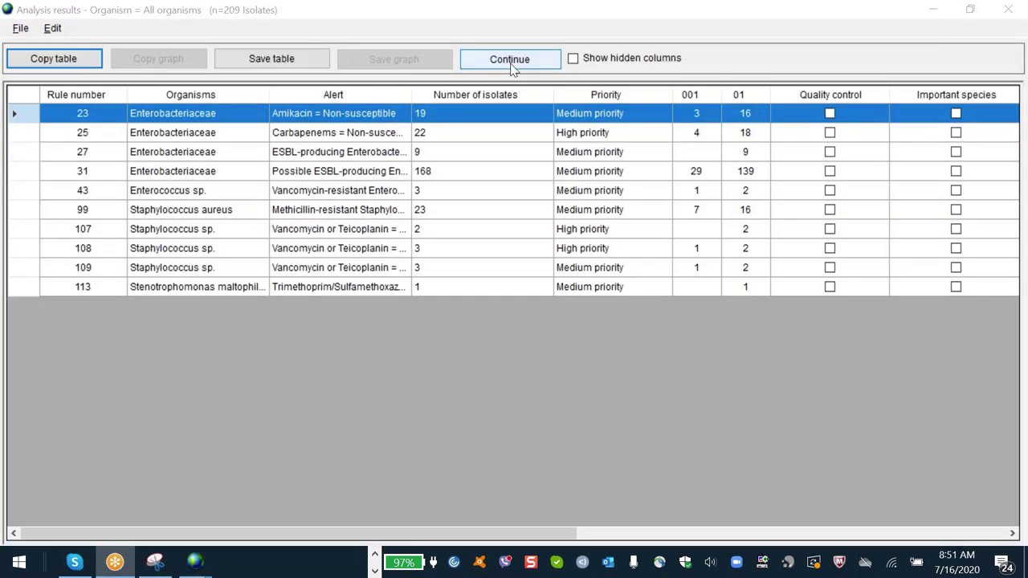
left_click(596, 94)
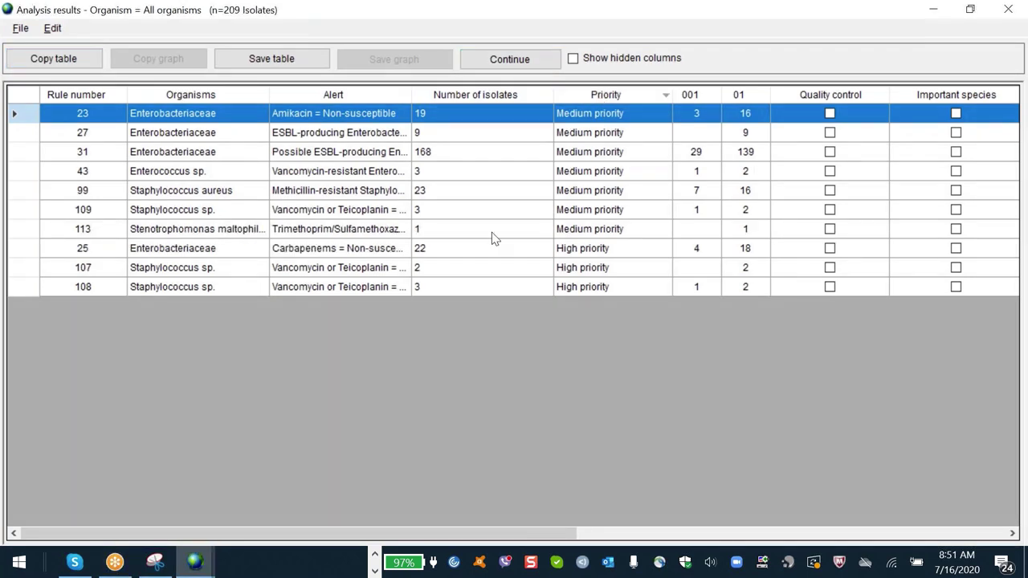
left_click(24, 252)
left_click(26, 282, "shift")
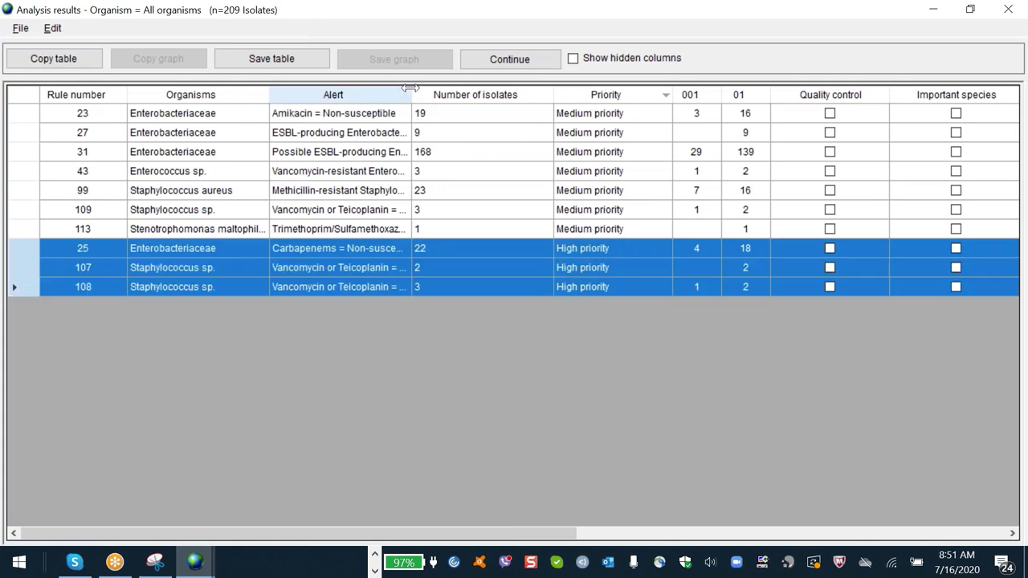
left_click_drag(410, 87, 542, 88)
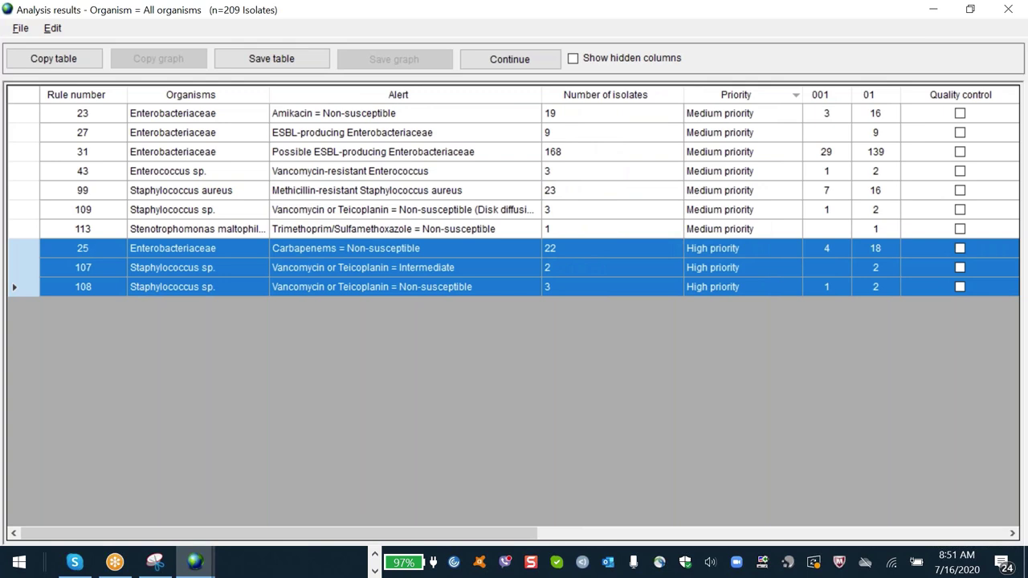
Highlight the medium-priority alert rules and compare them with the high-priority rules 25, 107 and 108.
left_click(16, 118)
left_click(23, 229, "shift")
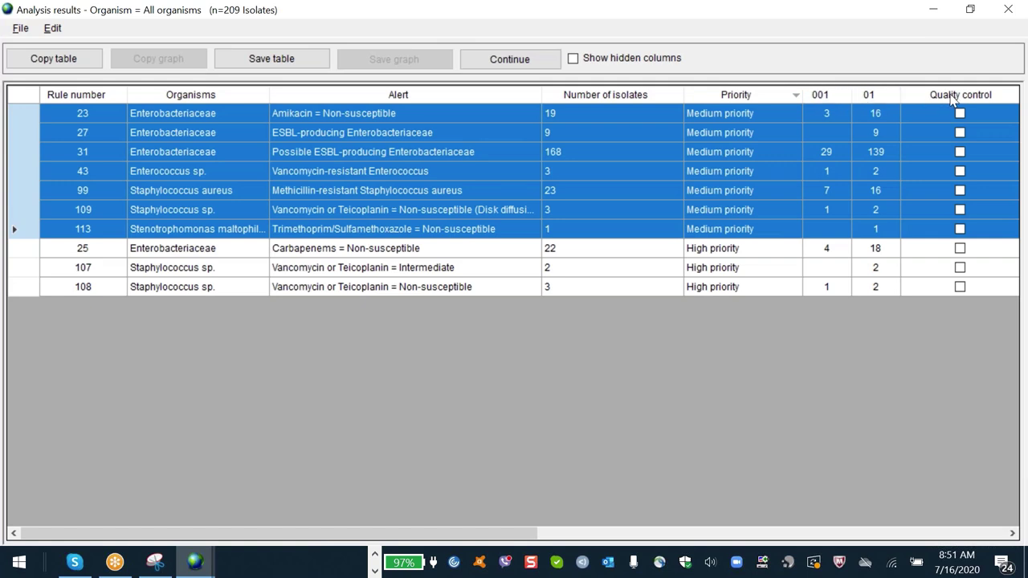
left_click(33, 259)
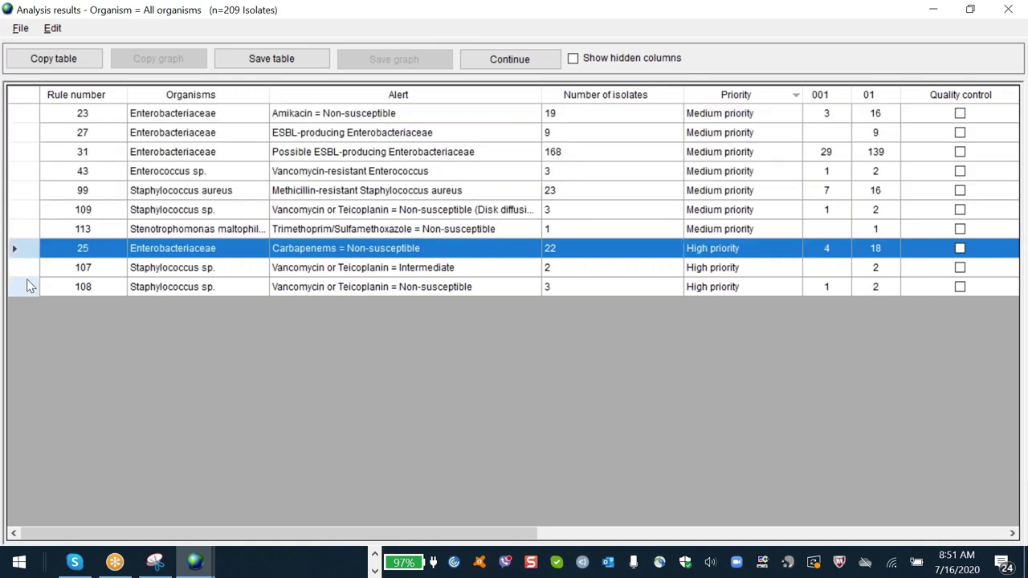
left_click(26, 286, "shift")
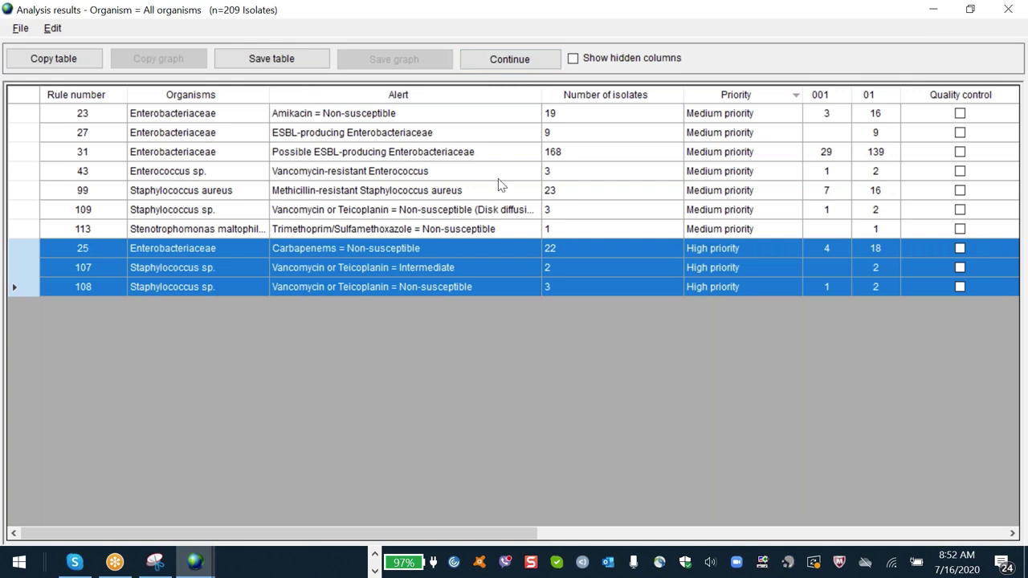
Continue to the next isolate listing and examine its highlighted antibiotic results from AMK to GEN.
left_click(522, 58)
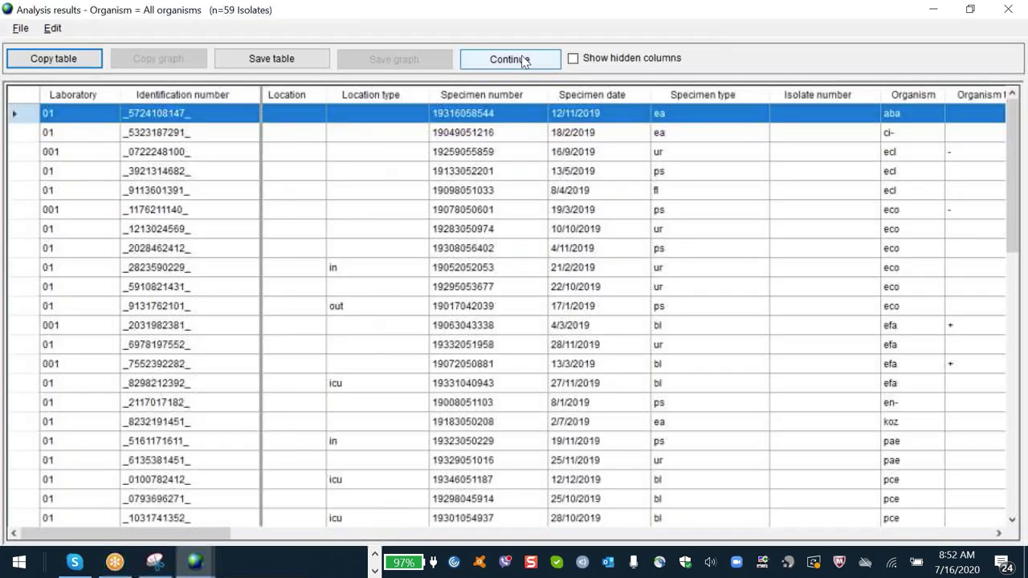
left_click(603, 251)
scroll(602, 251, "right", 5)
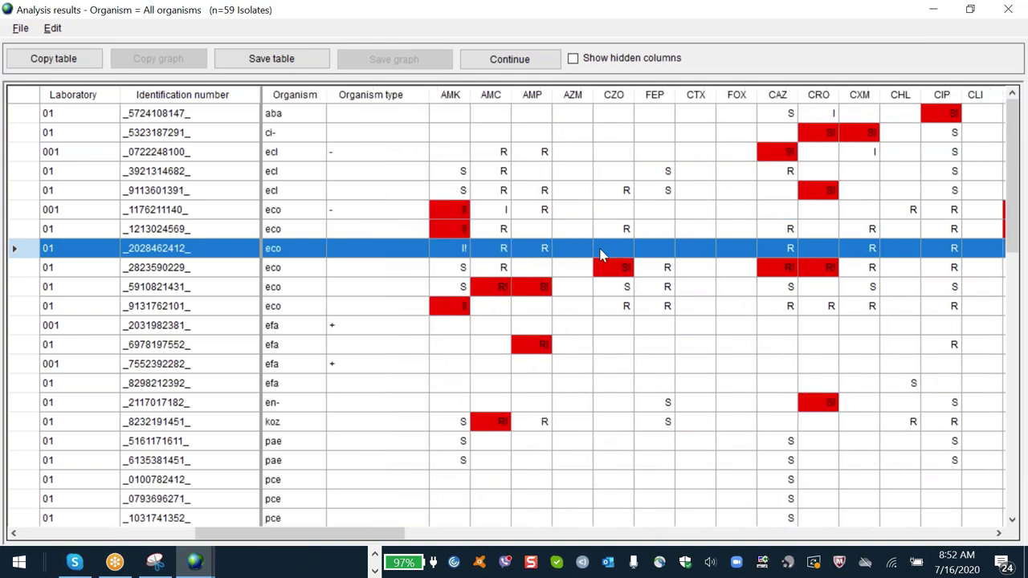
scroll(603, 254, "right", 1)
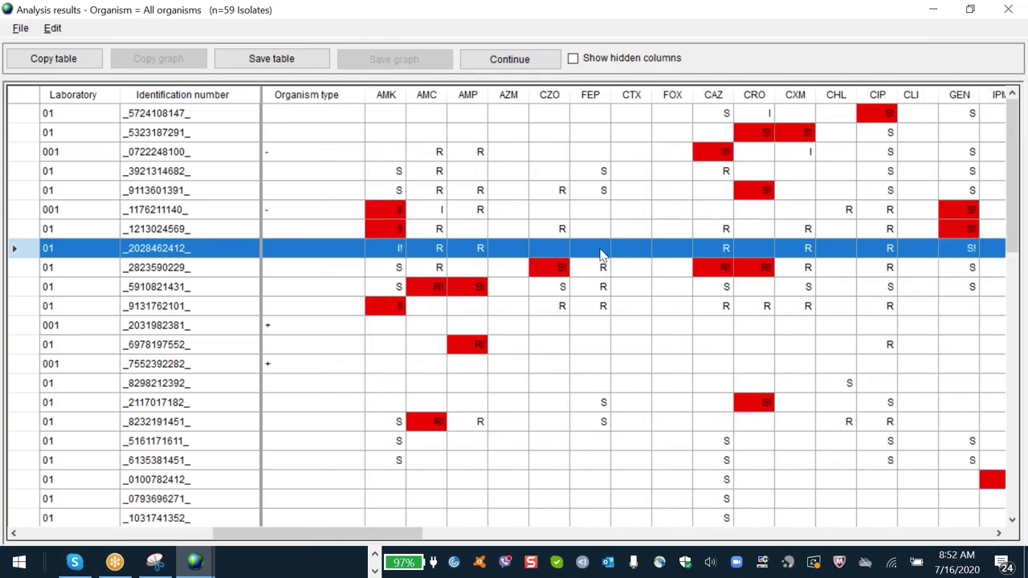
Review the specimen type and organism of the efa, koz and pae isolates alongside their AMK to FEP results.
left_click(443, 370)
scroll(444, 377, "left", 3)
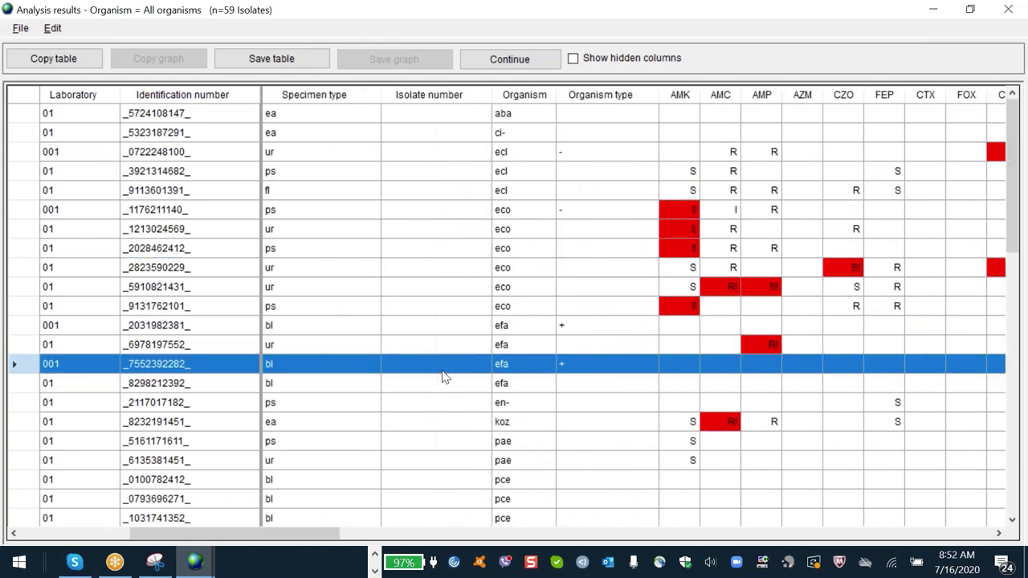
key("Down")
key("Down")
key("Down")
key("Down")
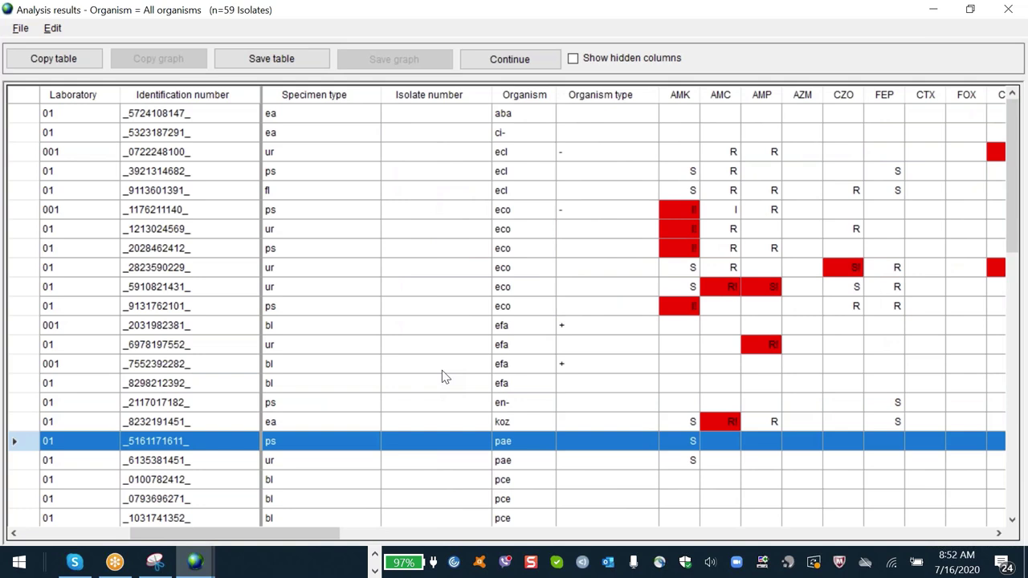
left_click(590, 425)
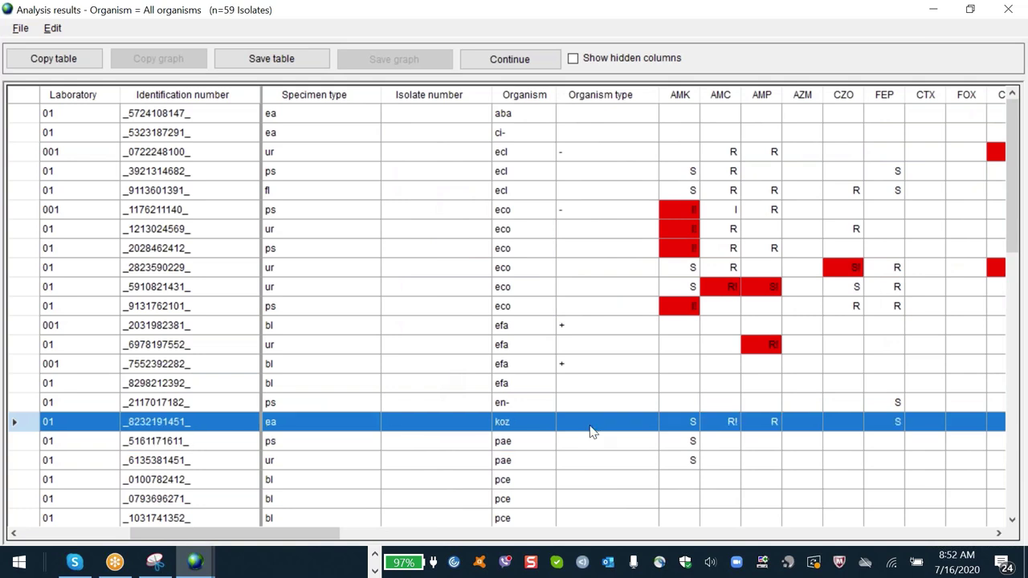
Review the efa isolates' organism types and the pce isolate with flagged AMK and AMP results.
left_click_drag(289, 530, 330, 538)
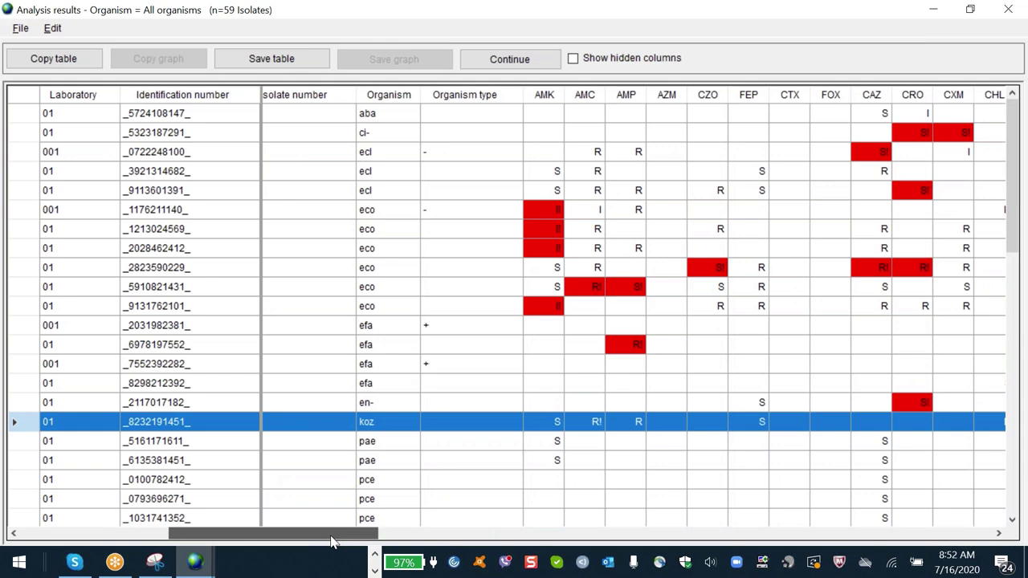
left_click(407, 385)
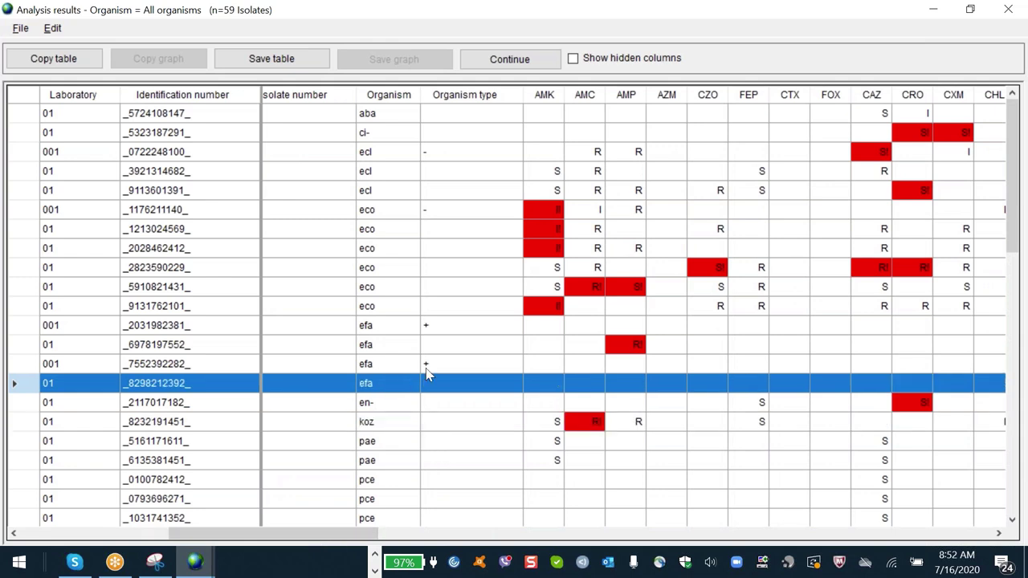
left_click(451, 327)
key("Page_Down")
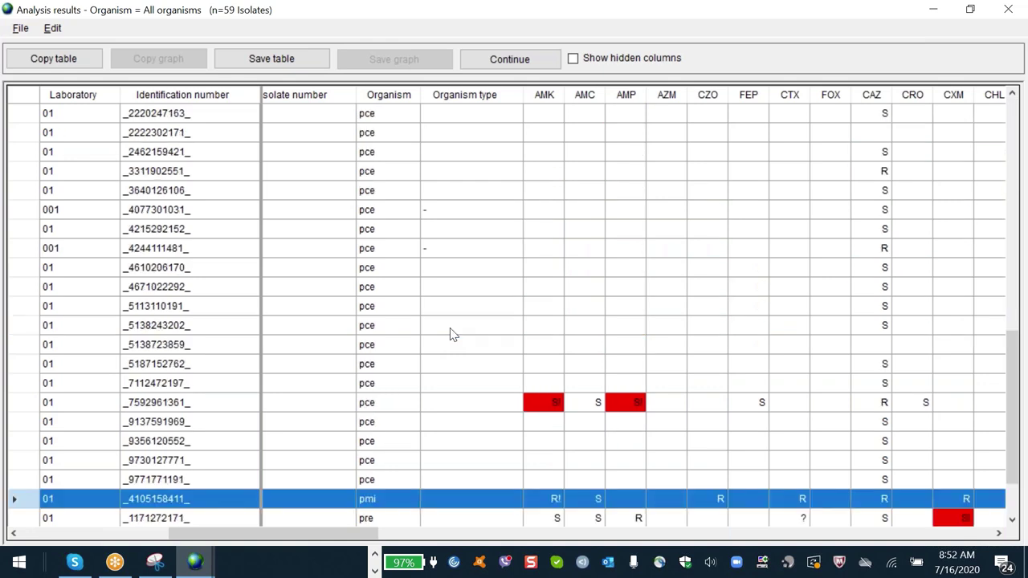
left_click(384, 407)
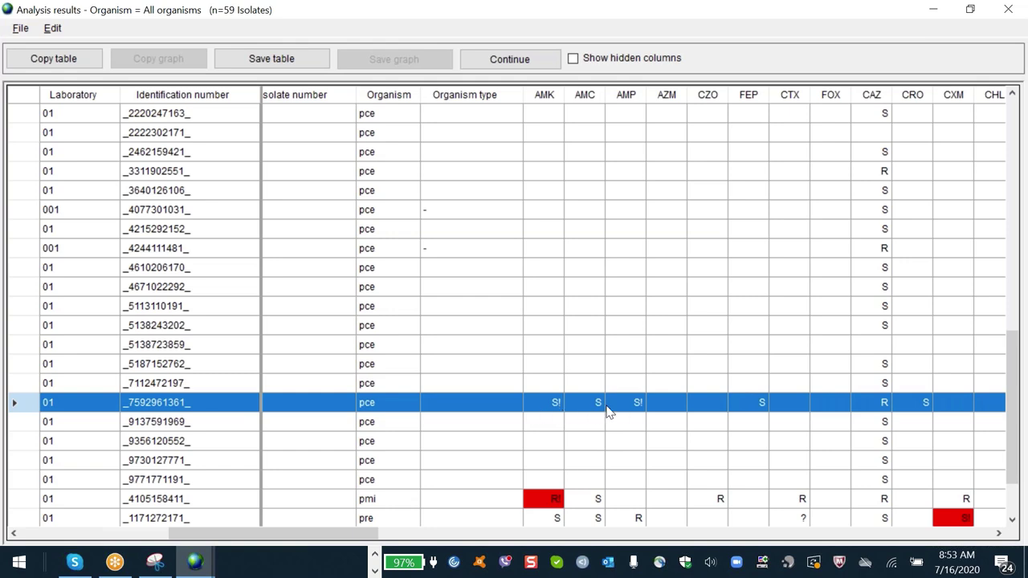
Return to the start of the listing and examine the ecl isolates' antibiotic results across to TZP and TCY.
key("ctrl+Home")
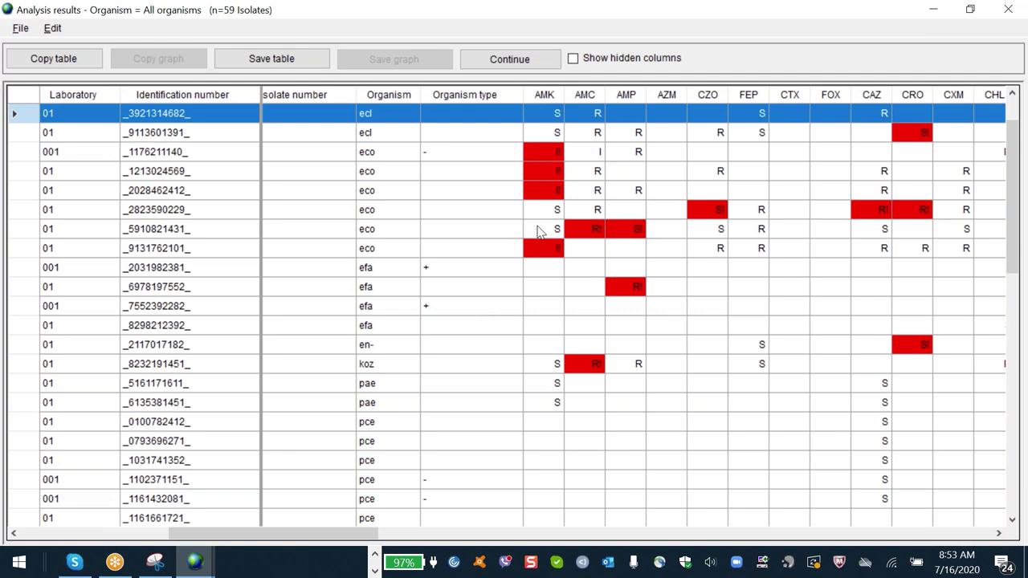
scroll(538, 231, "up", 3)
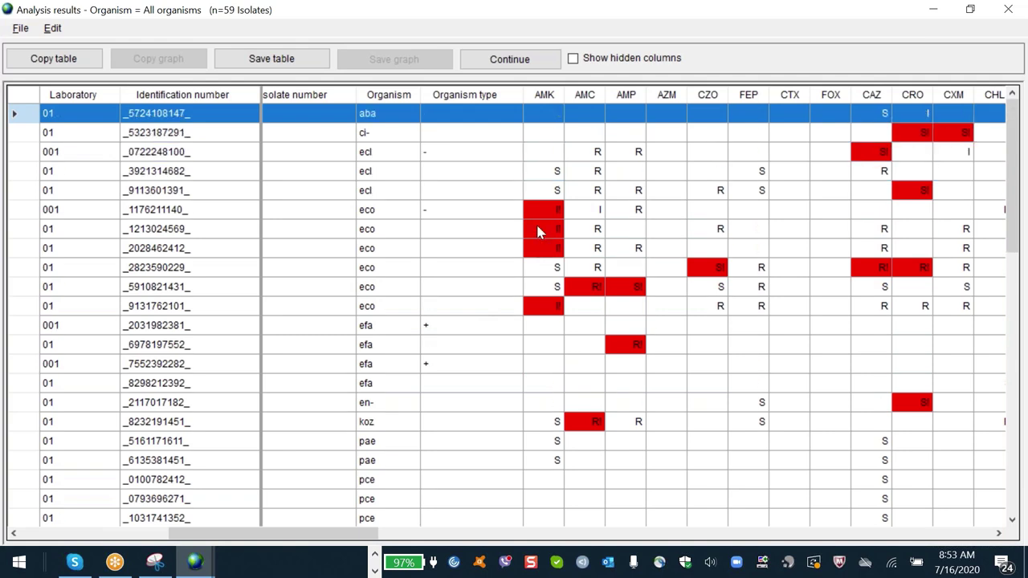
key("Down")
key("Up")
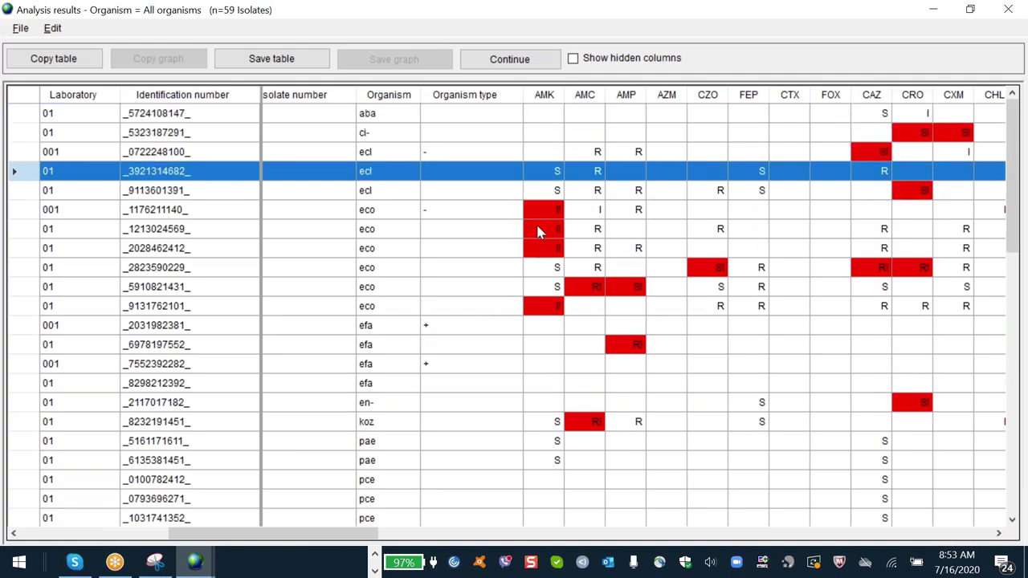
key("Up")
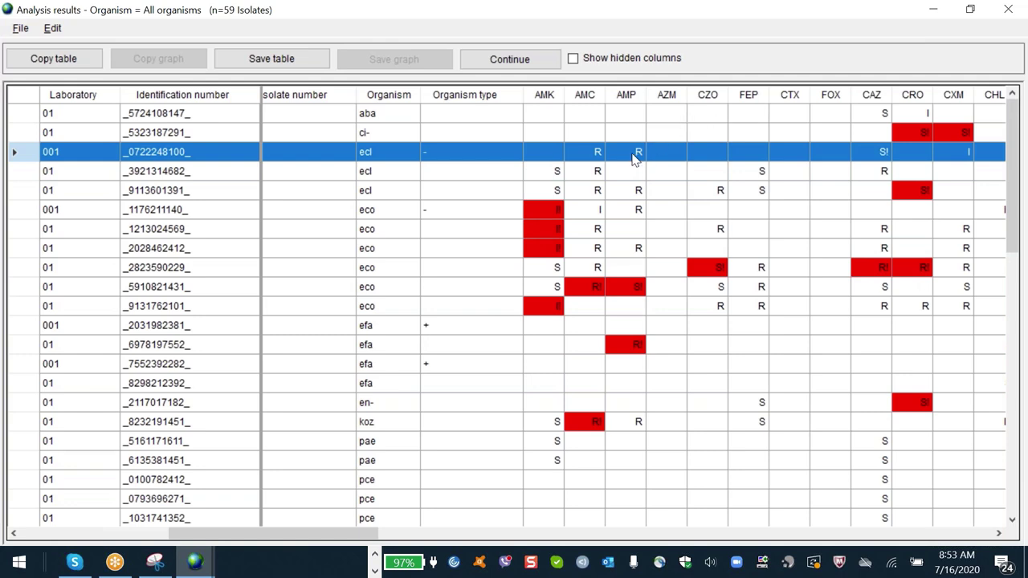
left_click(632, 197)
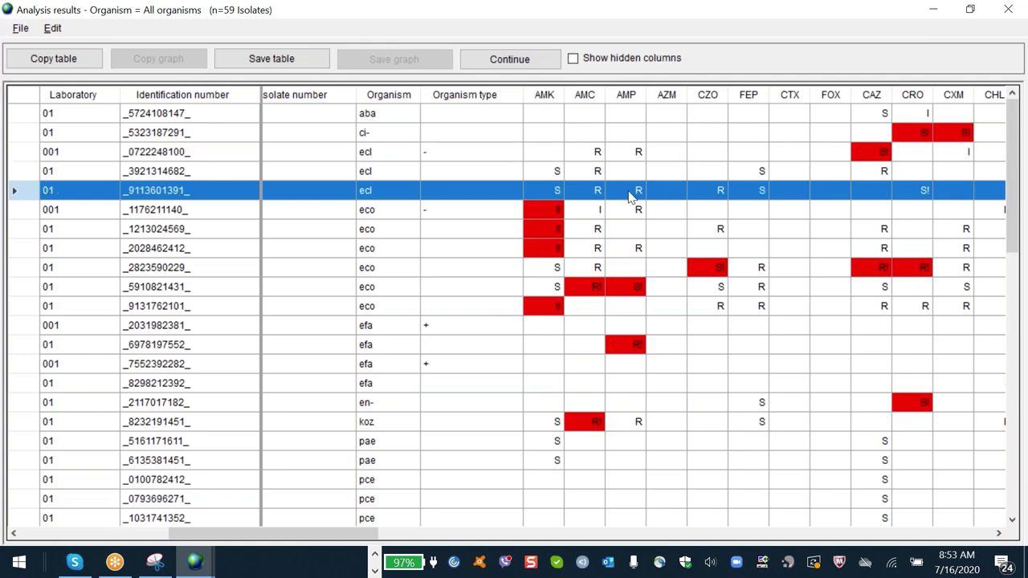
scroll(631, 197, "right", 15)
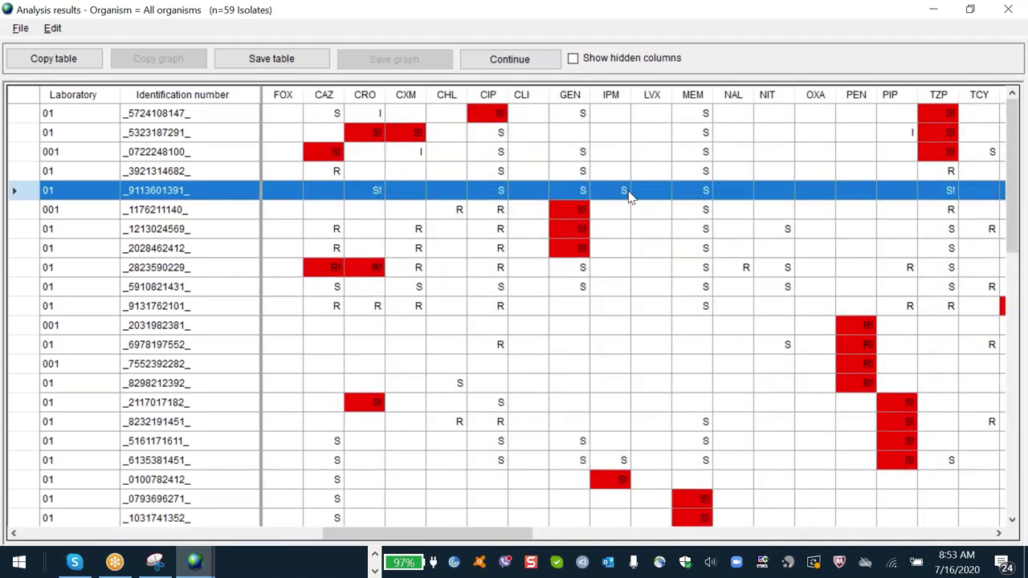
Widen the Isolate alerts column and examine the full alert texts of the Enterobacter sp. and Enterobacteriaceae isolates.
scroll(631, 197, "right", 6)
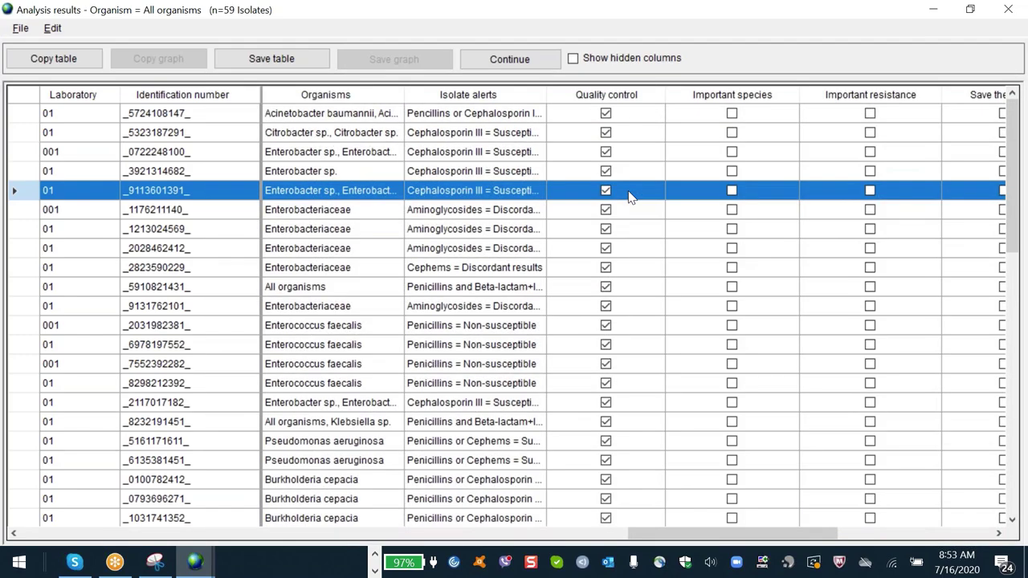
scroll(632, 197, "left", 3)
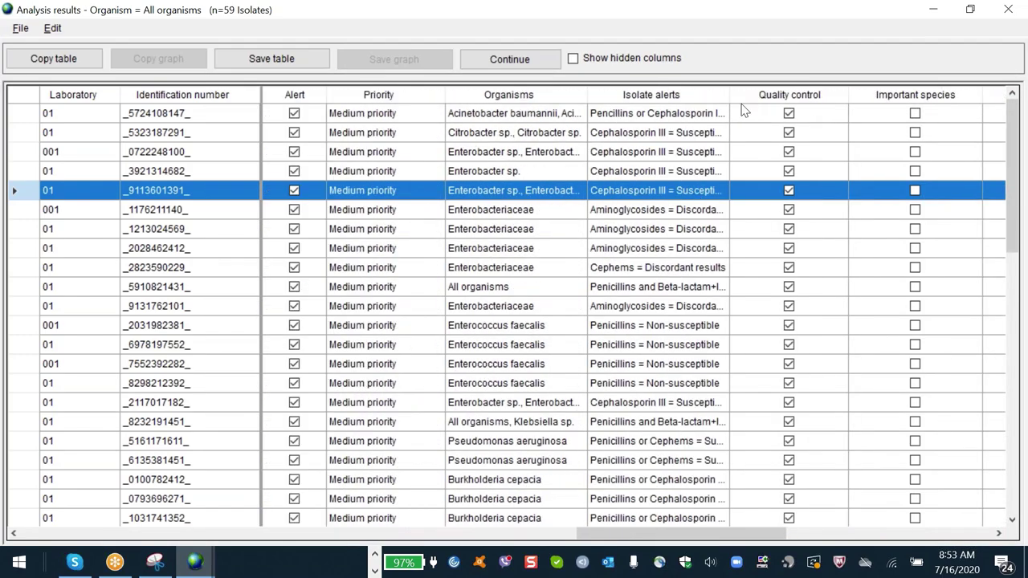
left_click_drag(749, 96, 883, 105)
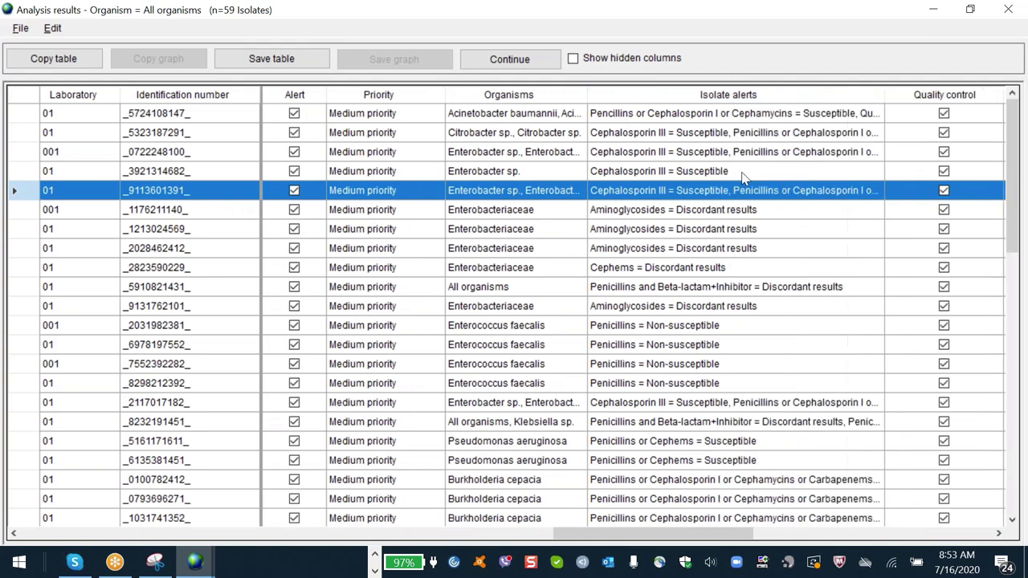
left_click(685, 180)
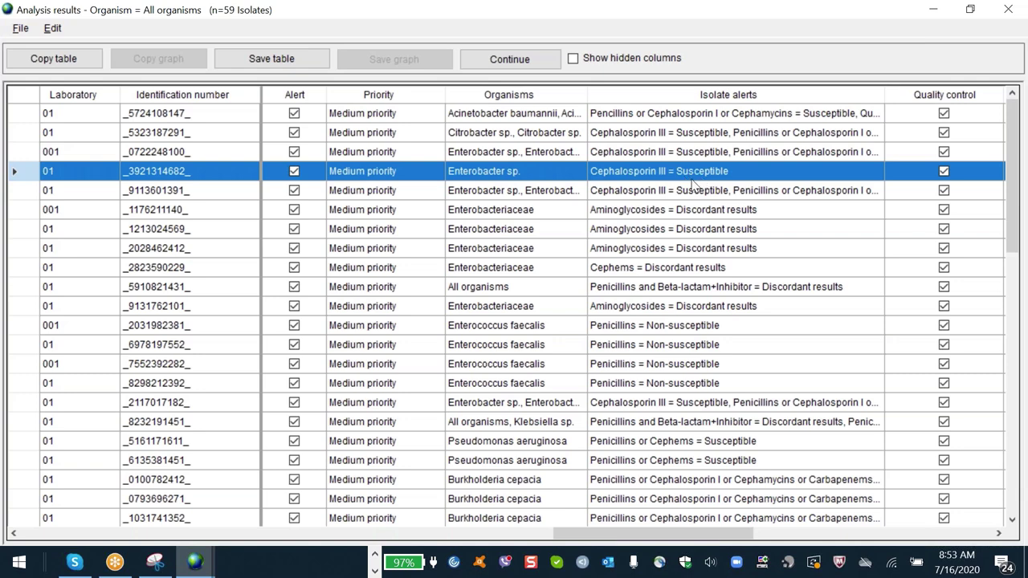
left_click(657, 214)
left_click(647, 244)
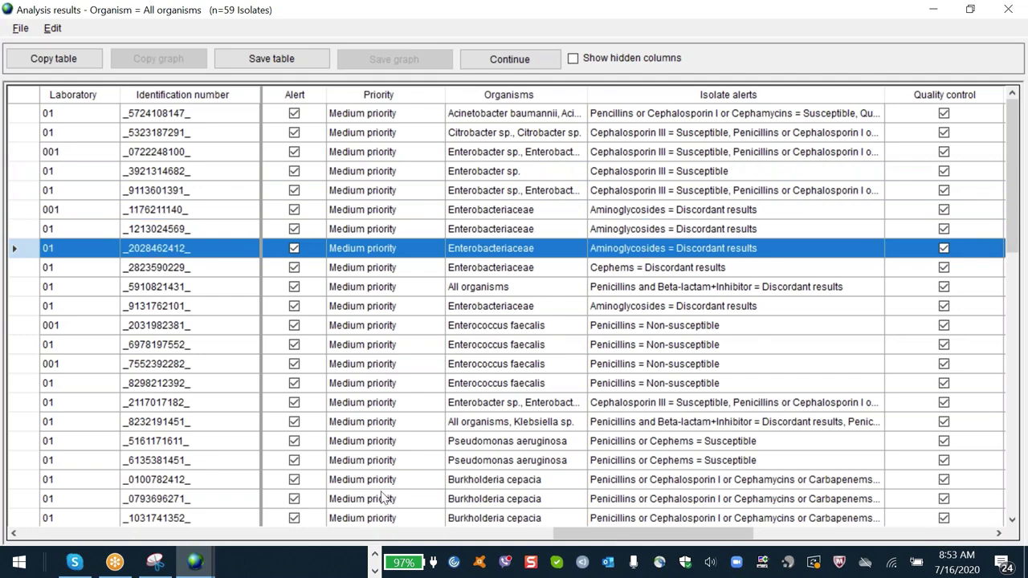
Return to the antibiotic columns and examine the flagged AMK and GEN results of the isolates with discordant aminoglycoside alerts.
left_click(16, 533)
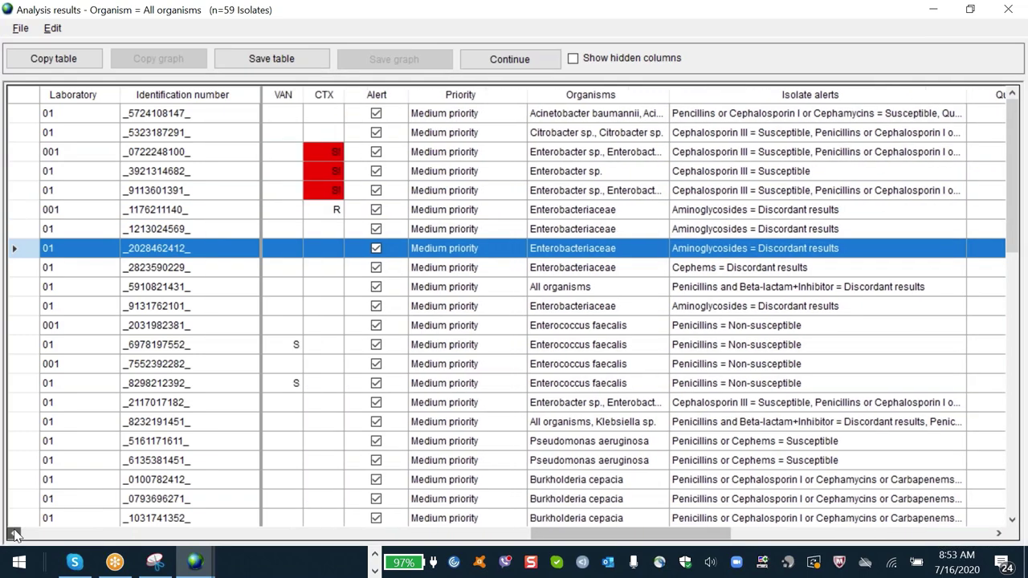
left_click(16, 533)
left_click(16, 534)
left_click(16, 534)
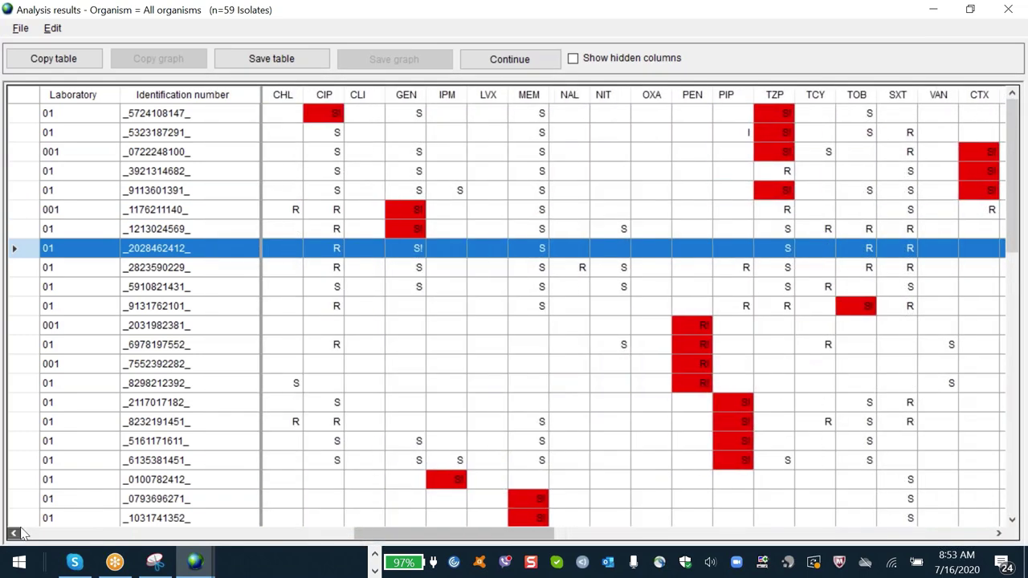
left_click(16, 534)
left_click(16, 533)
left_click(16, 533)
left_click(16, 533)
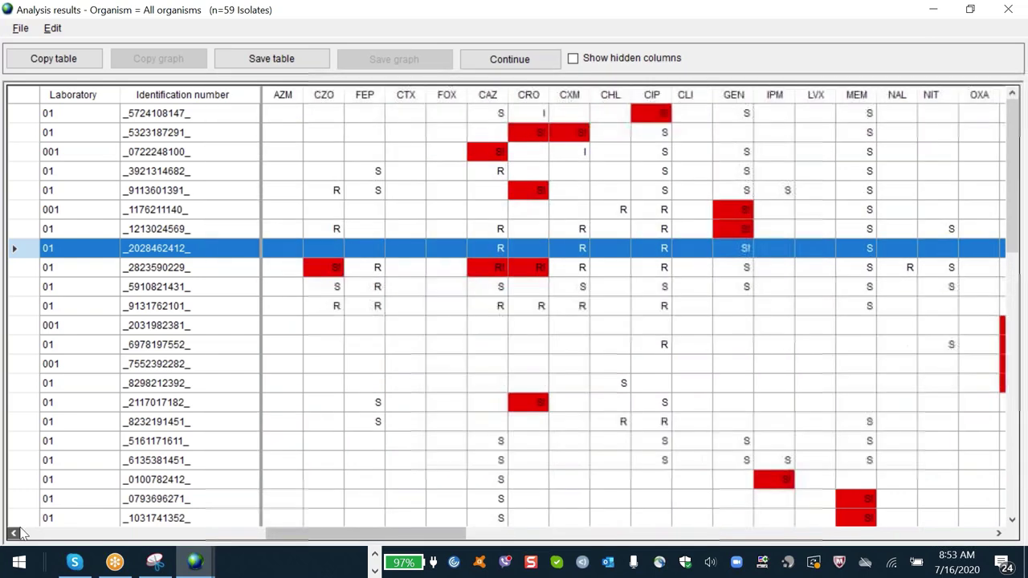
left_click(16, 533)
left_click(16, 533)
left_click(16, 534)
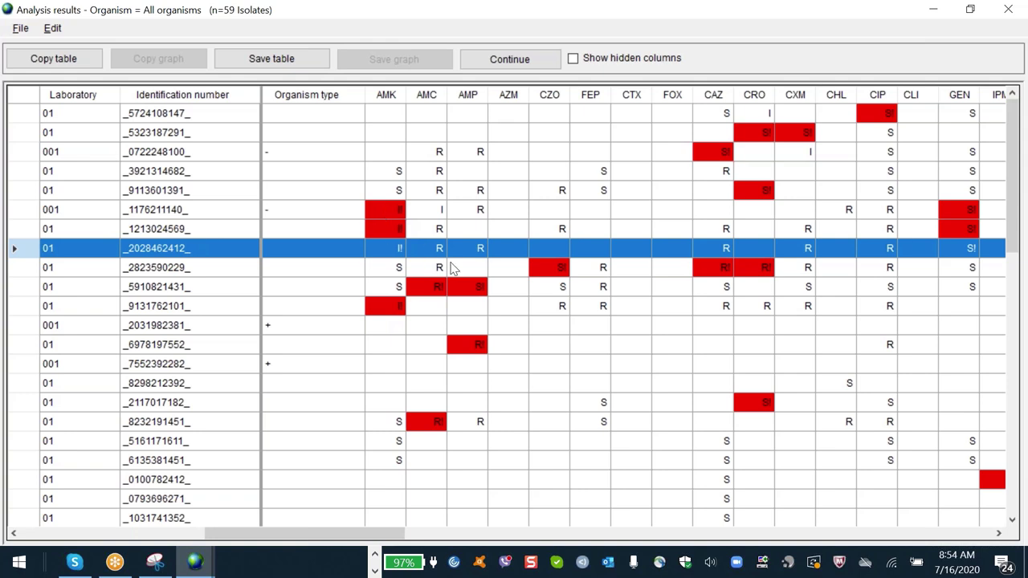
left_click(487, 311)
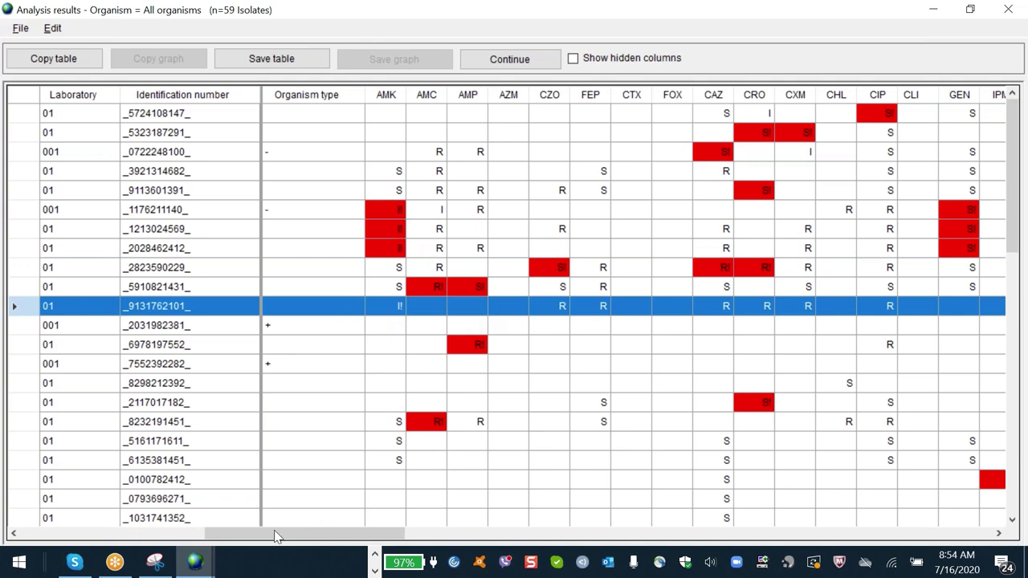
Compare the flagged eco isolate's AMC and AMP results with its Penicillins and Beta-lactam+Inhibitor alert.
left_click(14, 533)
left_click(14, 534)
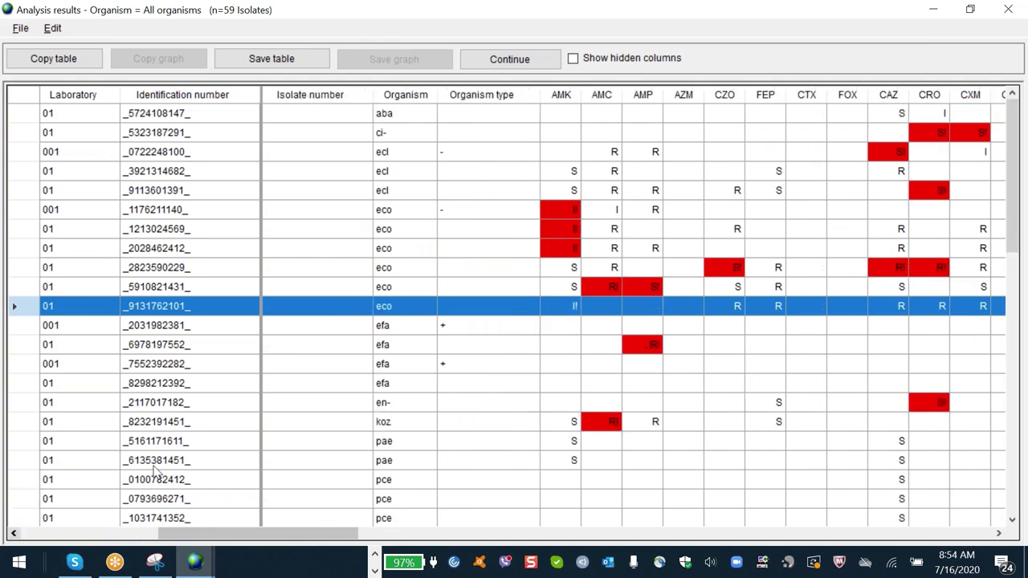
left_click(607, 329)
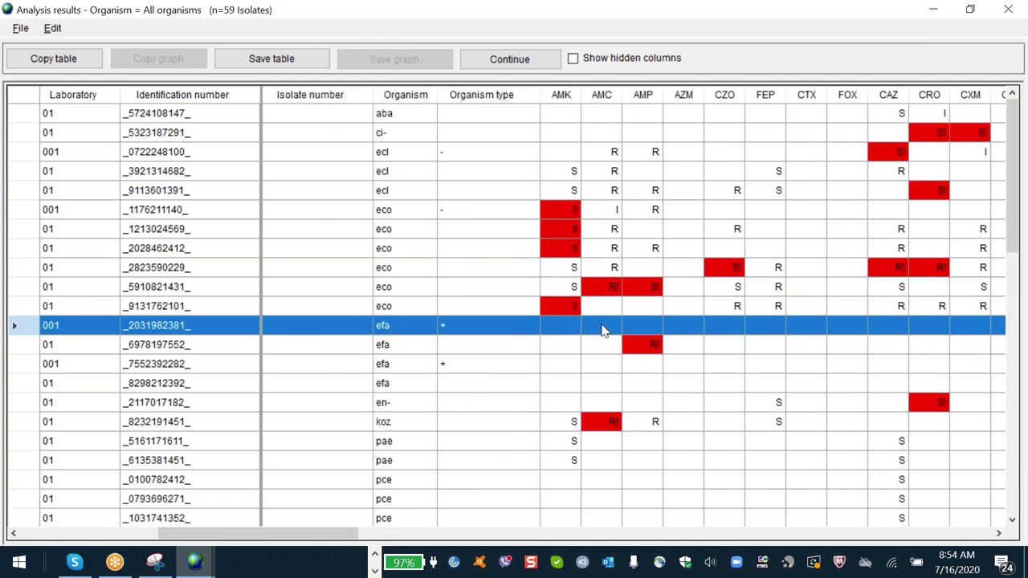
left_click(653, 294)
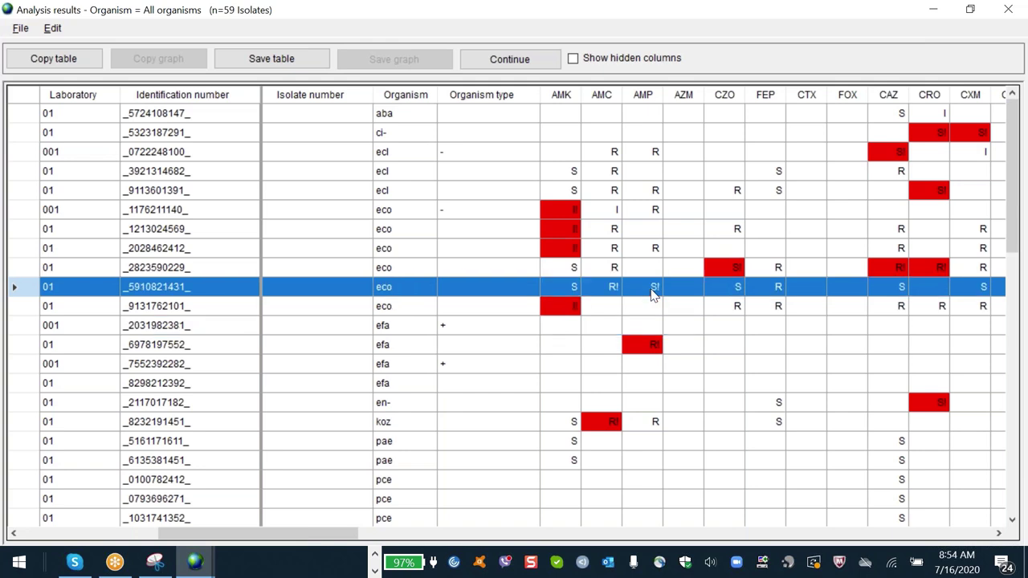
left_click(654, 305)
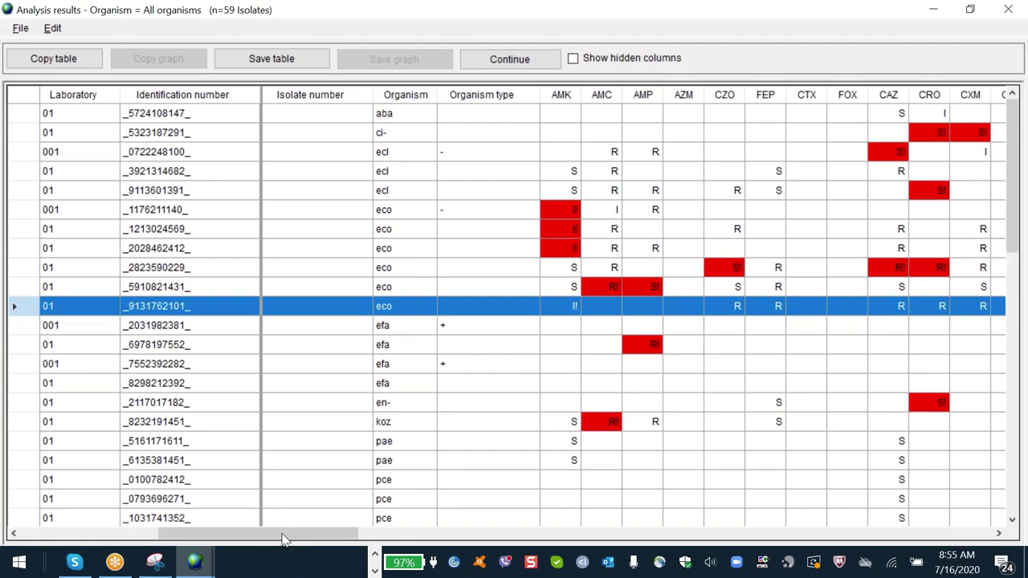
left_click_drag(290, 537, 748, 571)
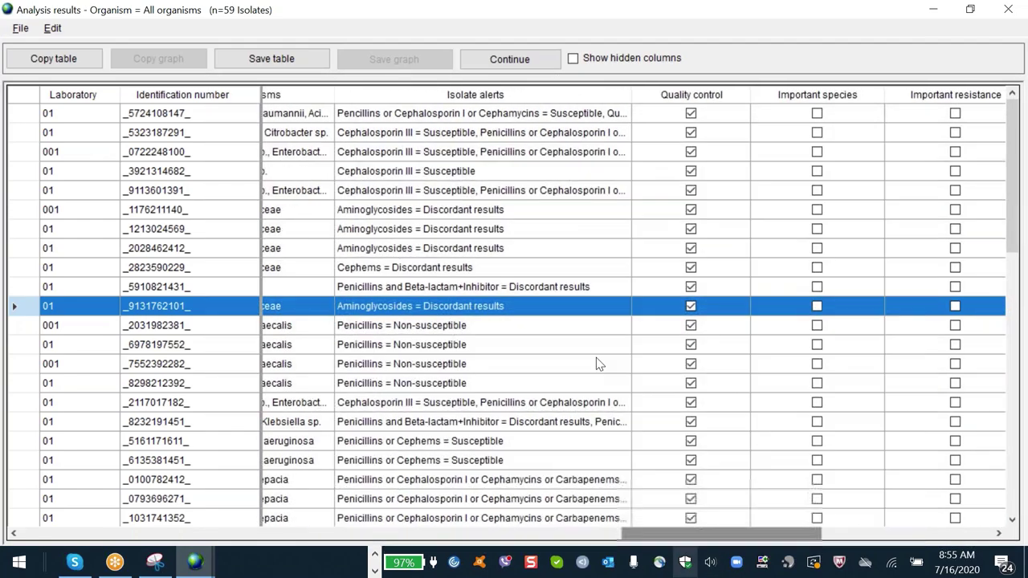
left_click(515, 291)
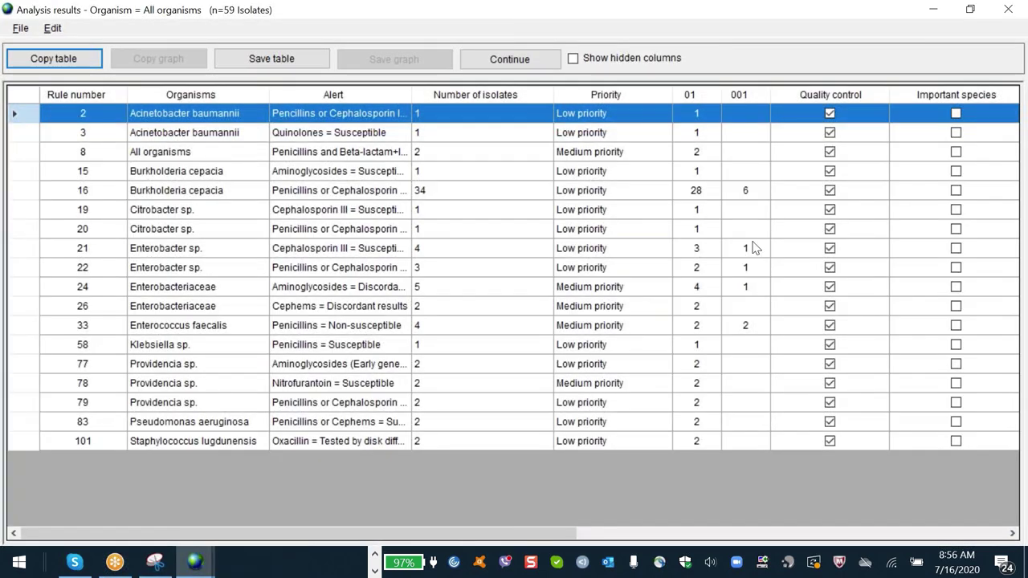
Examine the rule summary's alerts, priorities and isolate numbers per laboratory, and finish the analysis results.
left_click(923, 173)
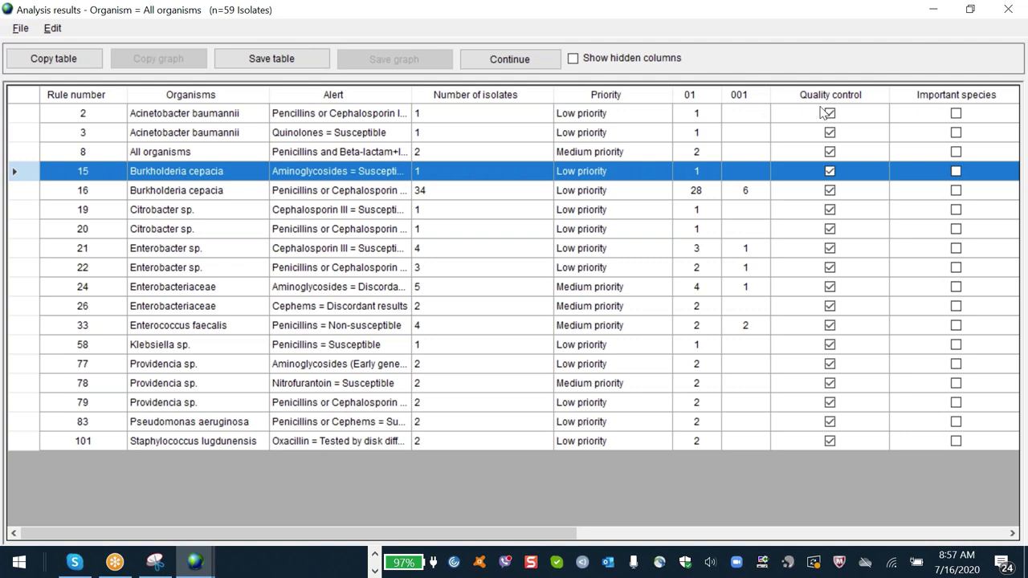
left_click(528, 59)
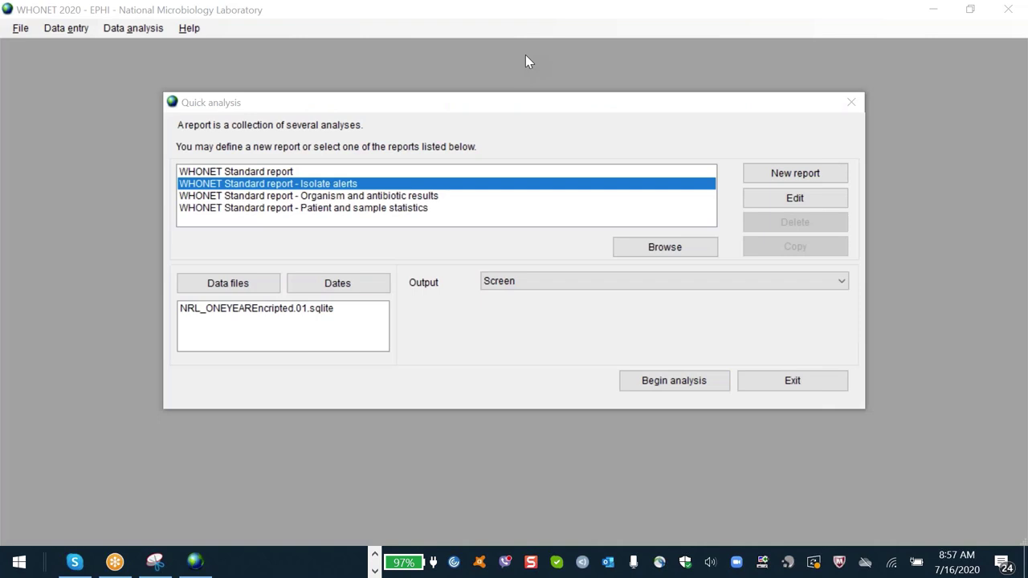
Inspect the three macros in the WHONET Standard report - Isolate alerts definition, and leave quick analysis.
left_click(759, 203)
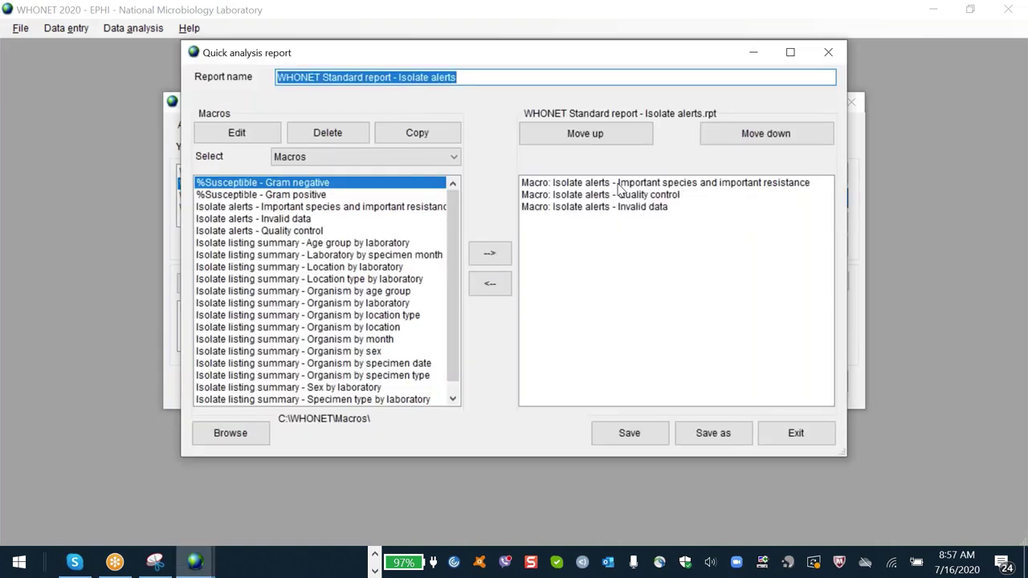
left_click(619, 184)
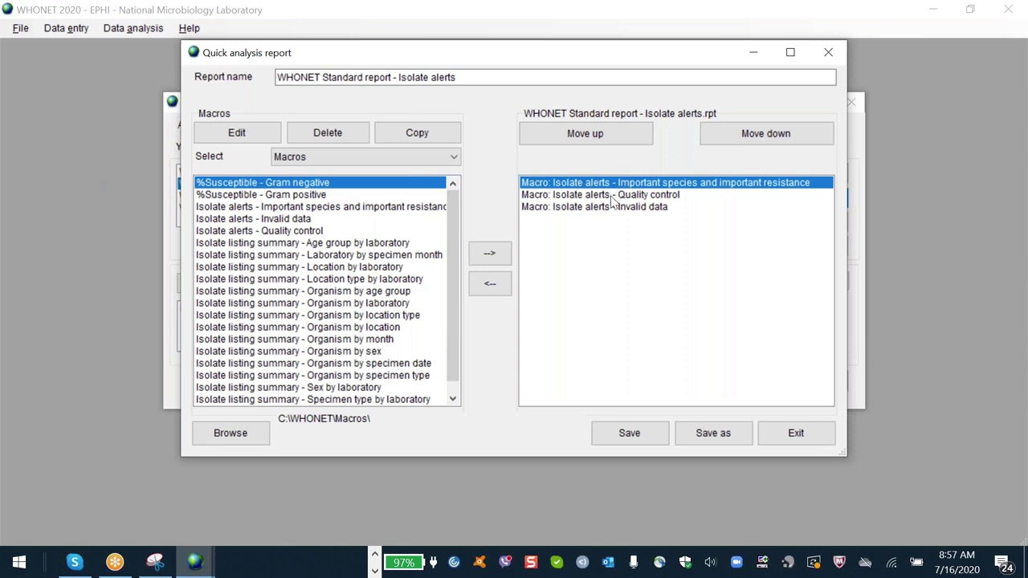
left_click(613, 197)
left_click(613, 211)
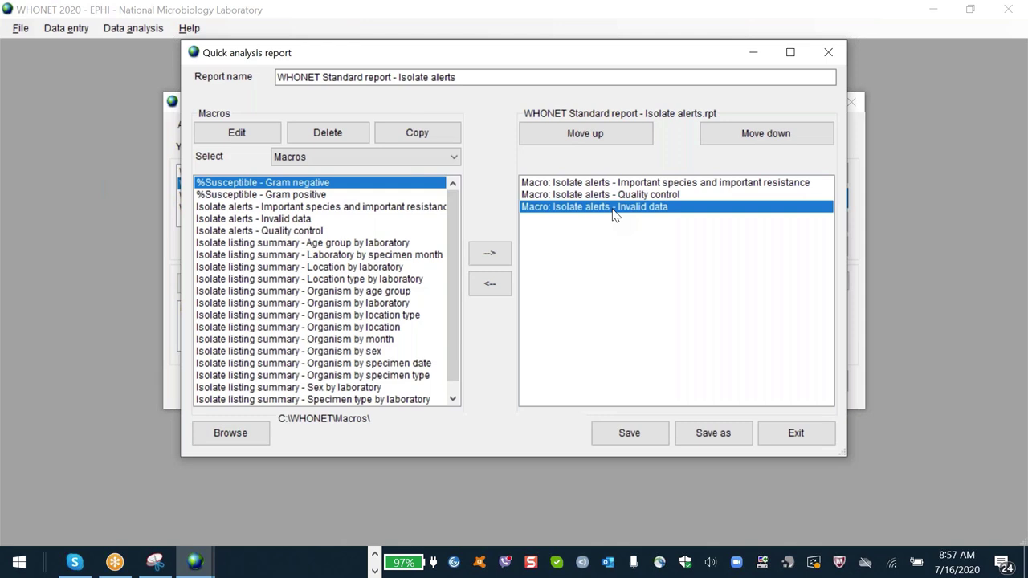
key("Escape")
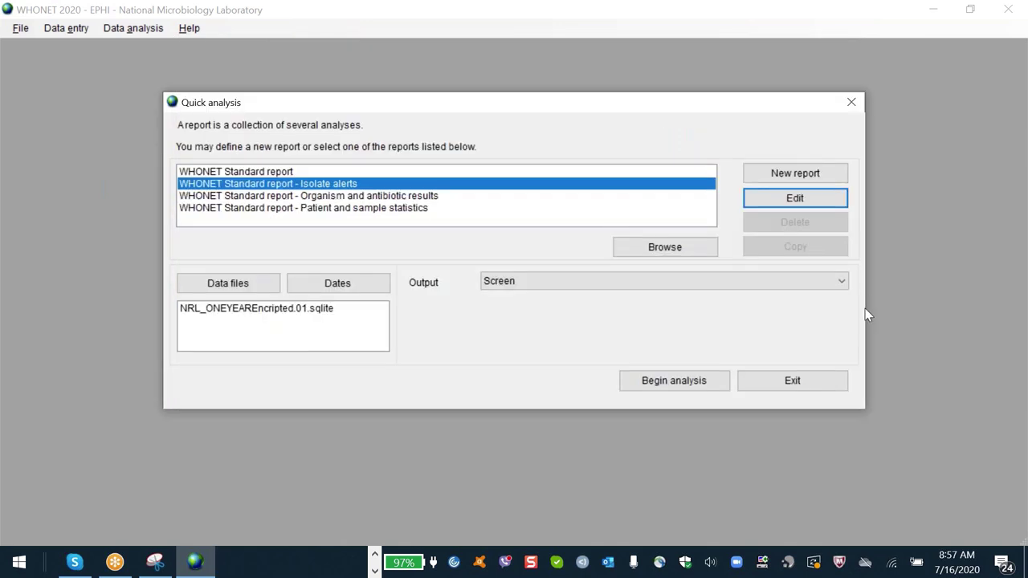
left_click(818, 382)
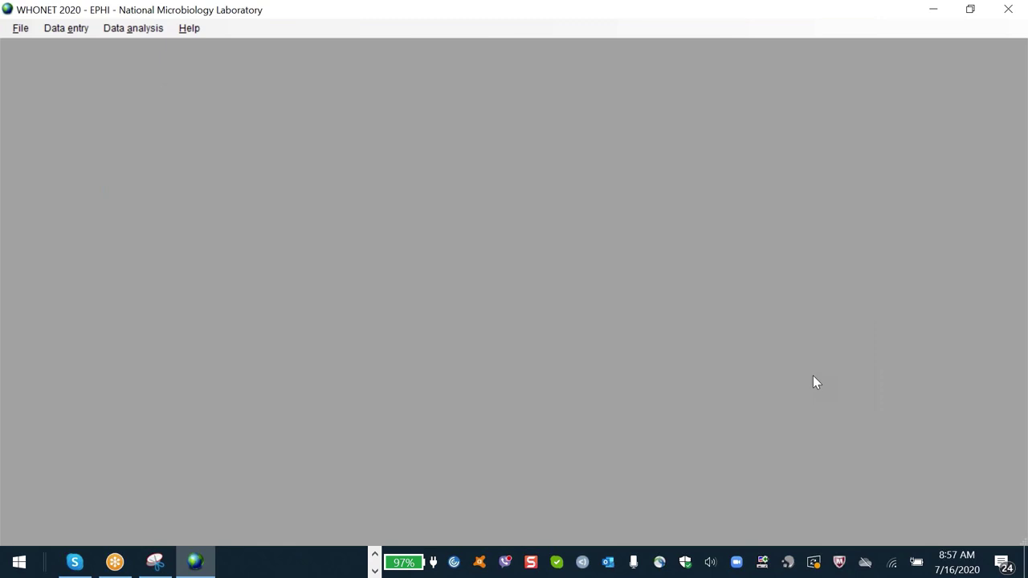
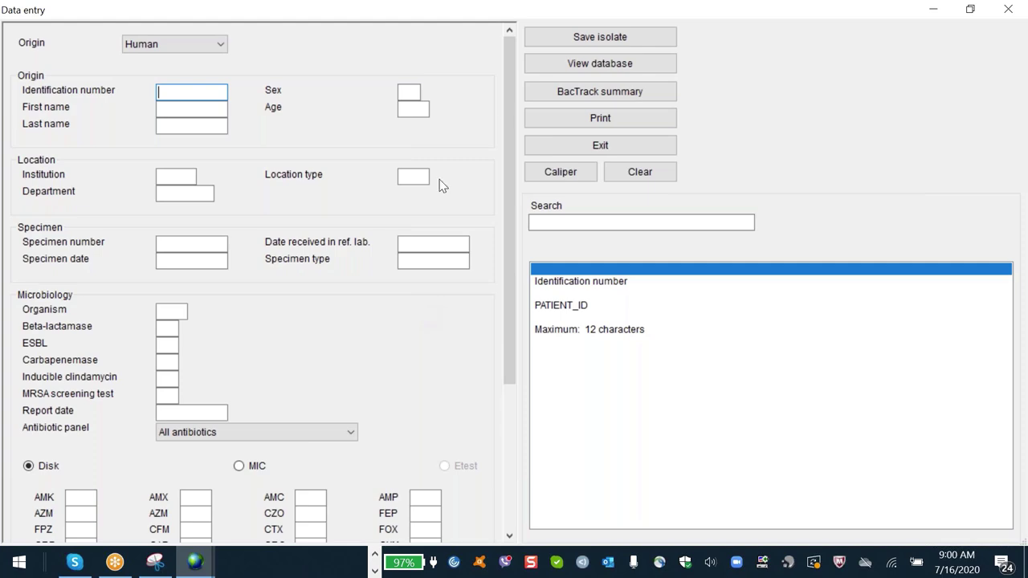
Open the isolate database from data entry, check the laboratory codes, and sort the records by Laboratory in descending order.
left_click(601, 69)
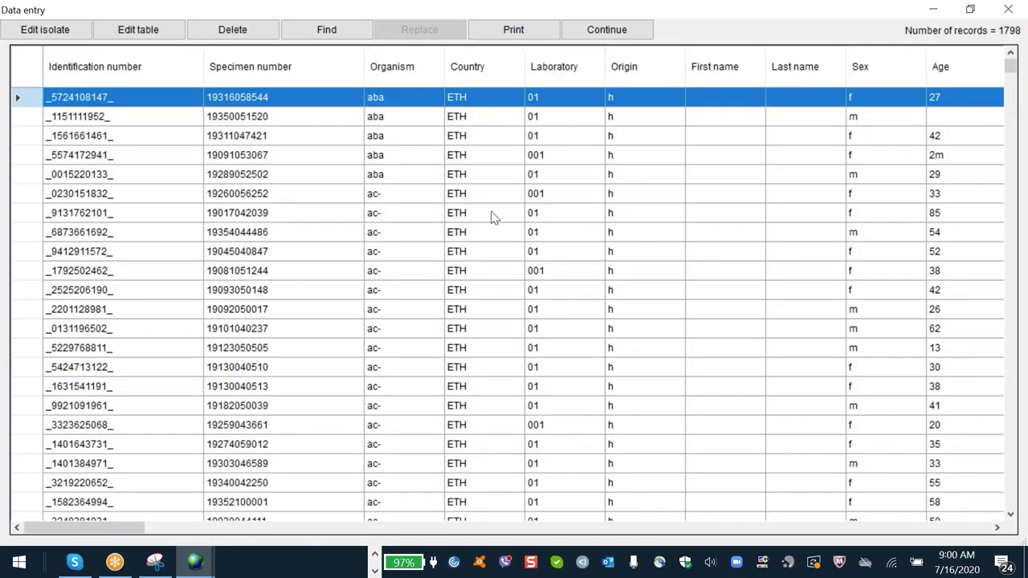
left_click(492, 212)
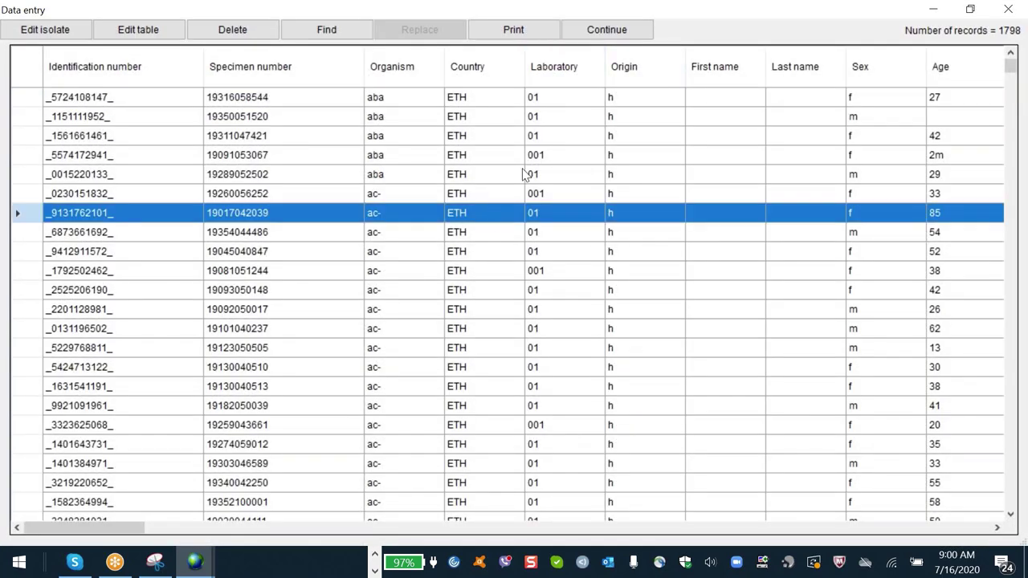
left_click(550, 119)
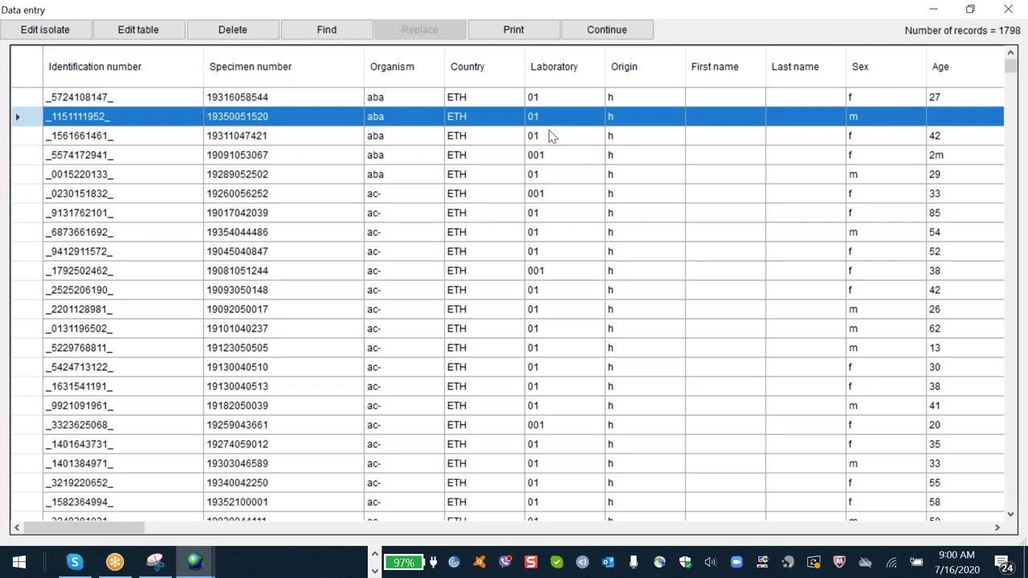
left_click(551, 156)
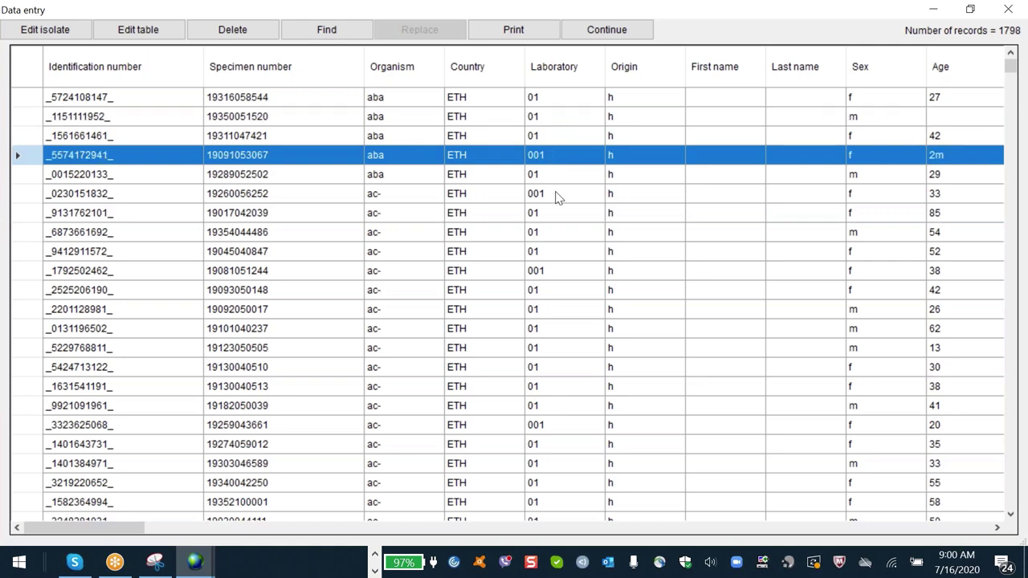
left_click(558, 197)
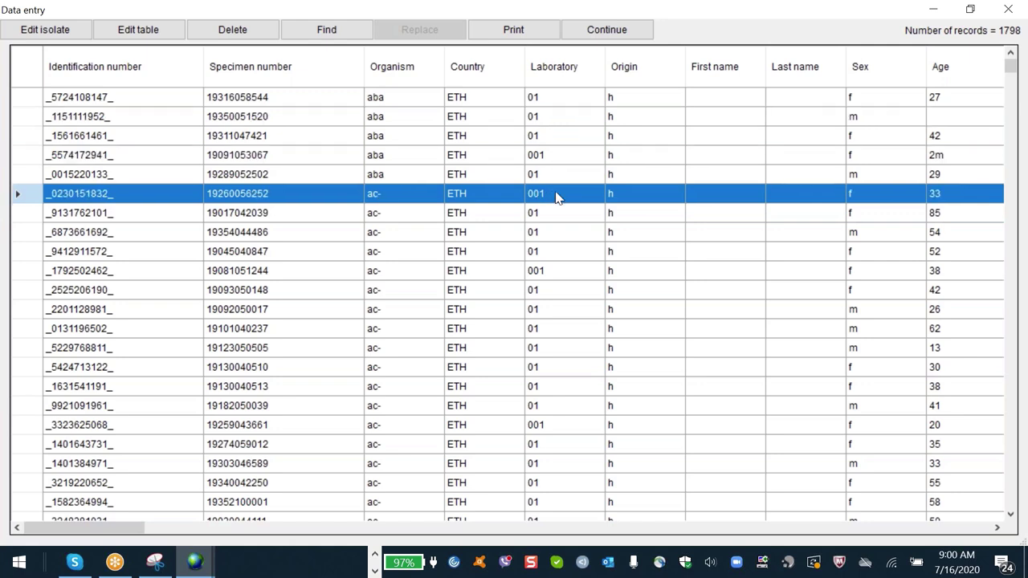
left_click(556, 71)
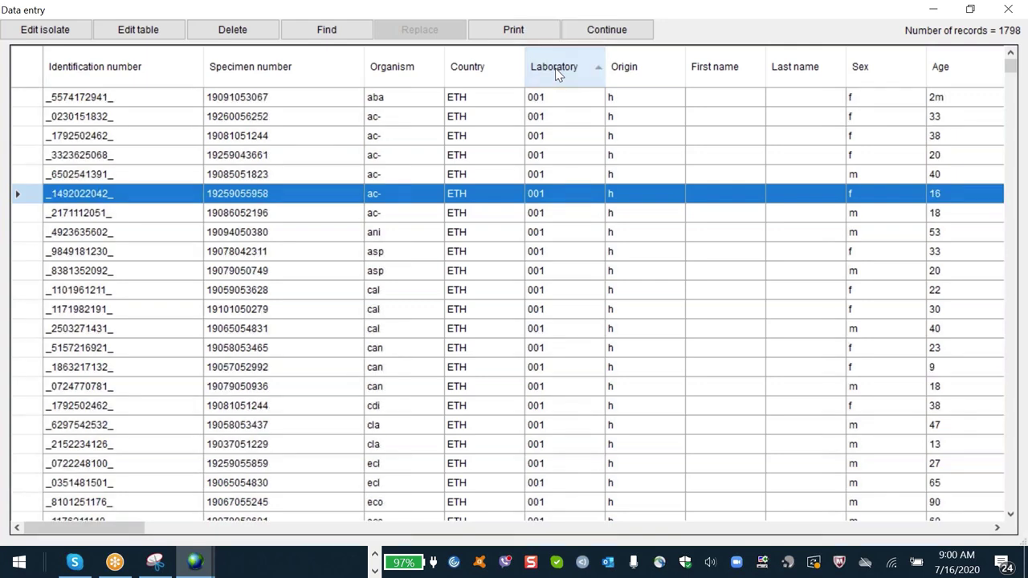
left_click(558, 71)
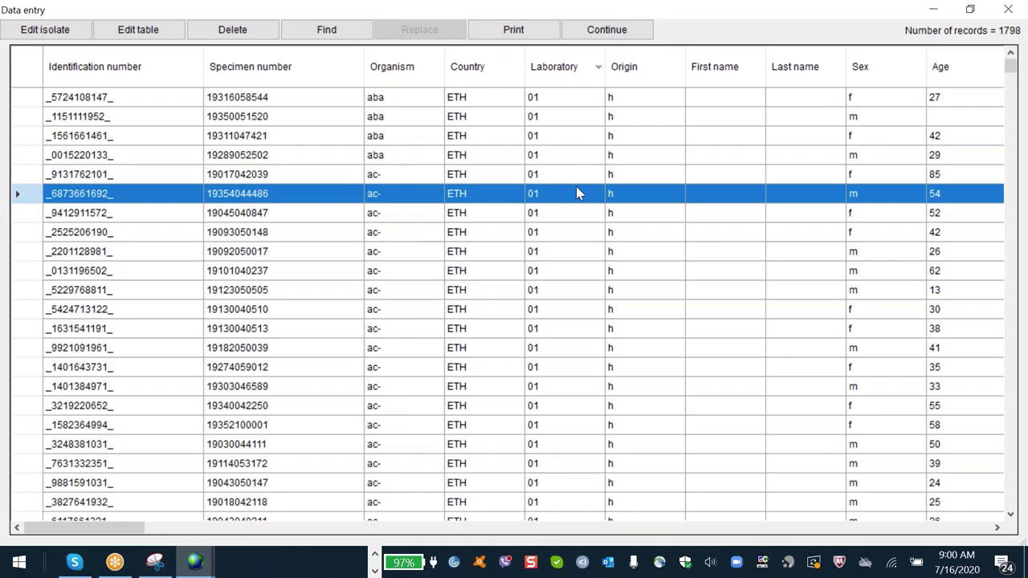
Browse through the sorted records down to the end of the list, checking the laboratory codes.
key("Page_Down")
key("Page_Down")
key("Page_Down")
key("Page_Down")
key("Page_Down")
key("Page_Down")
key("Page_Down")
key("Page_Down")
key("Page_Down")
key("Page_Down")
key("Page_Down")
key("Page_Down")
key("Page_Down")
key("Page_Down")
key("Page_Down")
key("Page_Down")
key("Page_Down")
key("Page_Down")
key("Page_Down")
key("Page_Down")
key("Page_Down")
key("Page_Down")
key("Page_Down")
key("Page_Down")
key("Page_Down")
key("Page_Down")
key("Page_Down")
key("Page_Down")
key("Page_Down")
key("Page_Down")
key("Page_Down")
key("Page_Down")
key("Page_Down")
key("Page_Down")
key("Page_Down")
key("Page_Down")
key("Page_Down")
key("Page_Down")
key("Page_Down")
key("Page_Down")
key("Page_Down")
key("Page_Down")
key("Page_Down")
key("Page_Down")
key("Page_Down")
key("Page_Down")
key("Page_Down")
key("Page_Down")
key("Page_Down")
key("Page_Down")
key("Page_Down")
key("Page_Down")
key("Page_Down")
key("Page_Down")
key("Page_Down")
key("Page_Down")
key("Page_Down")
key("Page_Down")
key("Page_Down")
key("Page_Down")
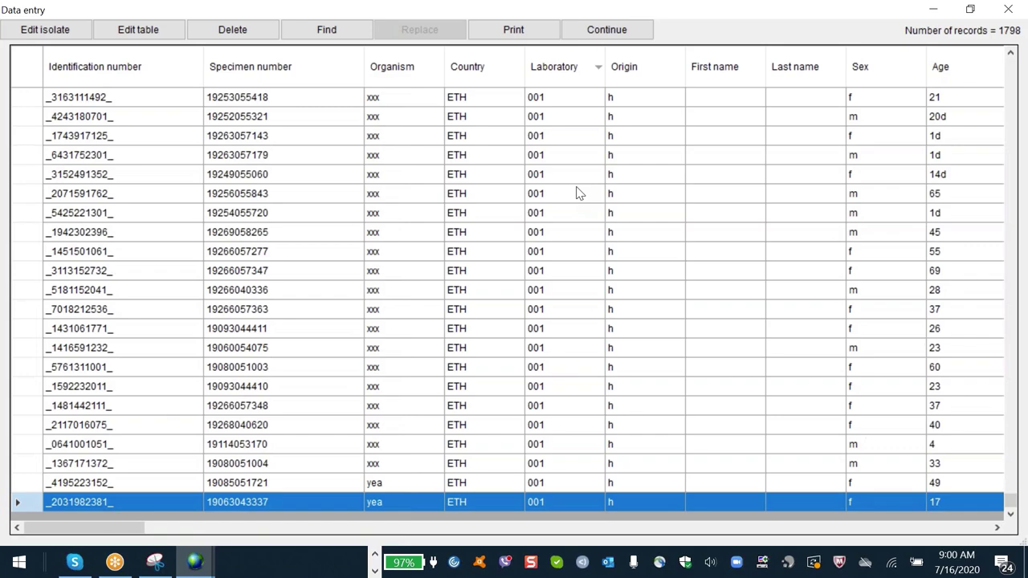
Go back up the sorted list from the laboratory 001 records to the xxx and yea records of laboratory 01.
key("Page_Up")
key("Page_Up")
key("Page_Up")
key("Page_Up")
key("Page_Up")
key("Page_Up")
key("Page_Up")
key("Page_Up")
key("Page_Up")
key("Page_Up")
key("Page_Up")
key("Page_Up")
key("Page_Up")
key("Page_Up")
key("Page_Up")
key("Page_Up")
key("Page_Up")
key("Page_Up")
key("Page_Up")
key("Page_Up")
key("Page_Up")
key("Page_Up")
key("Page_Up")
key("Page_Up")
key("Page_Up")
key("Page_Up")
key("Page_Up")
key("Page_Up")
key("Page_Up")
key("Page_Up")
key("Page_Up")
key("Page_Up")
key("Page_Up")
key("Page_Up")
key("Page_Up")
key("Page_Up")
key("Page_Up")
key("Page_Up")
key("Page_Up")
key("Page_Up")
key("Page_Up")
key("Page_Up")
key("Page_Up")
key("Page_Up")
key("Page_Up")
key("Page_Up")
key("Page_Up")
key("Page_Up")
key("Page_Up")
key("Page_Up")
key("Page_Up")
key("Page_Up")
key("Page_Up")
key("Page_Up")
key("Page_Up")
key("Page_Up")
key("Page_Up")
key("Page_Up")
key("Page_Up")
key("Page_Up")
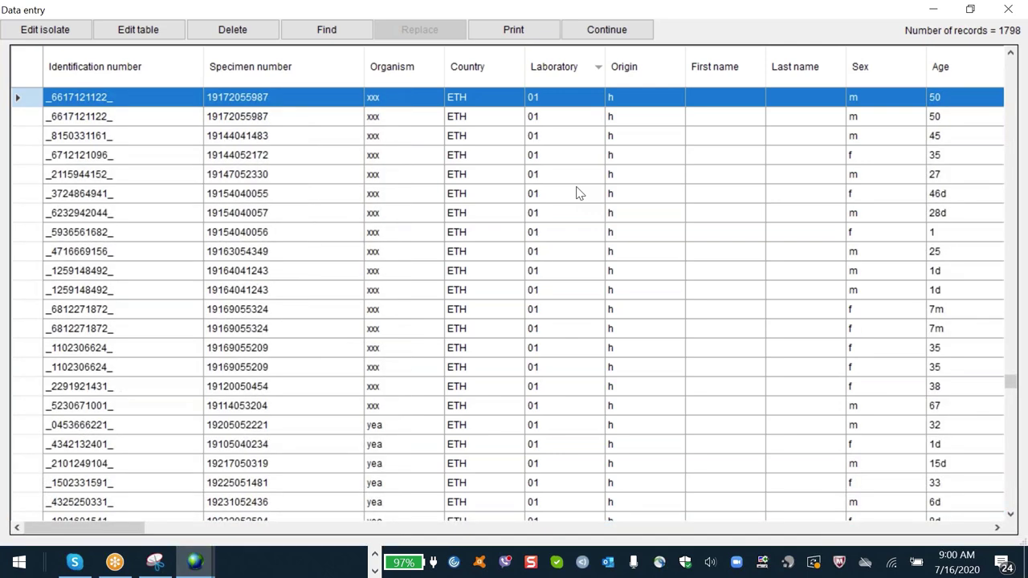
Open the first laboratory 001 record, organism aba, in the isolate form twice to look for a laboratory field, returning to the database each time.
key("Page_Down")
key("Page_Down")
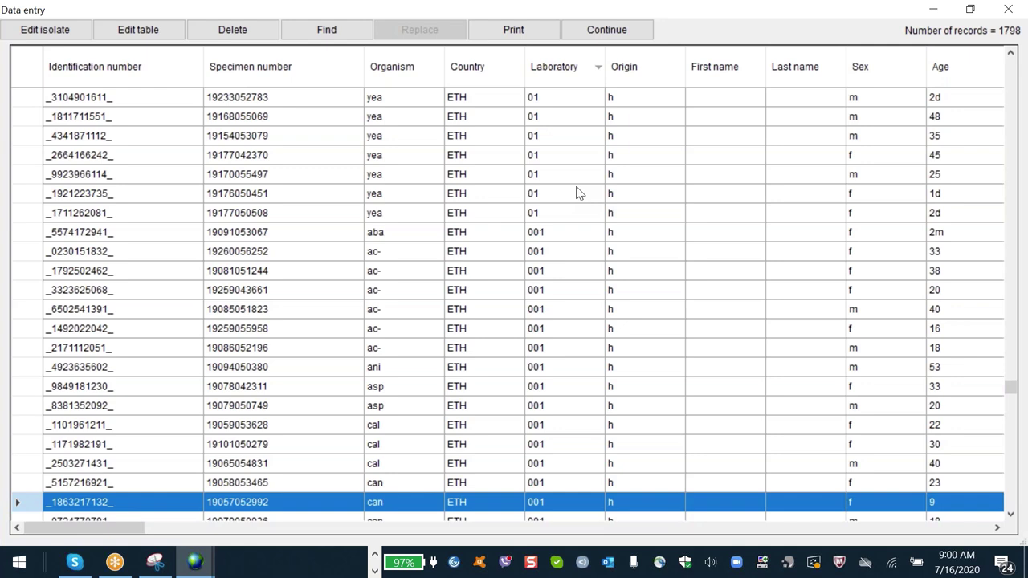
left_click(605, 232)
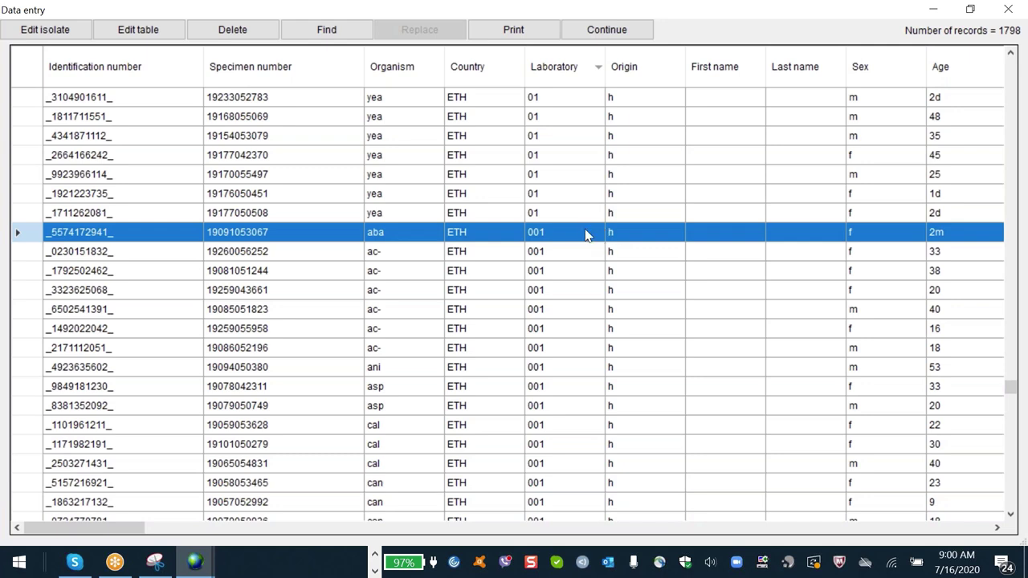
left_click(45, 29)
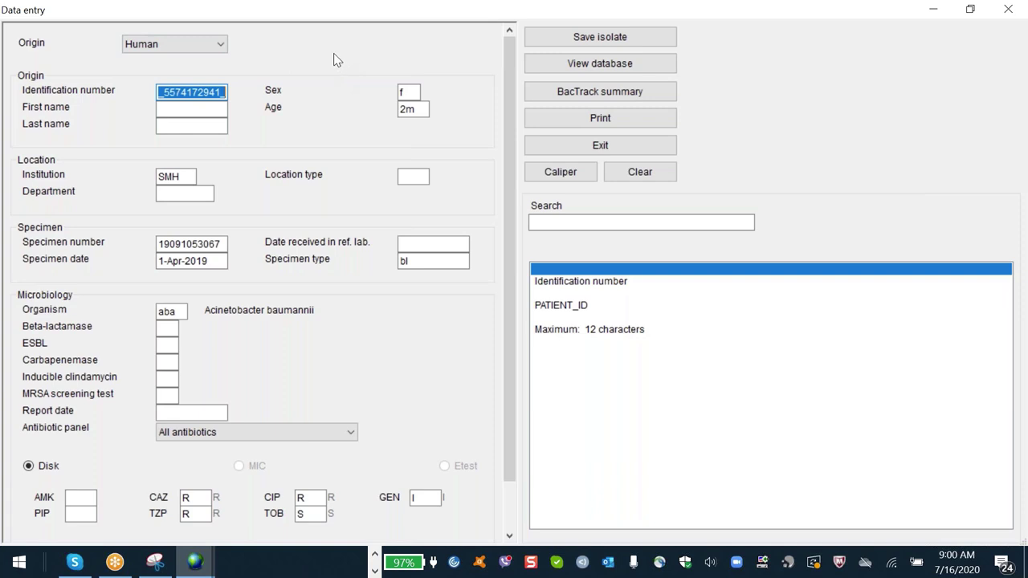
left_click(561, 64)
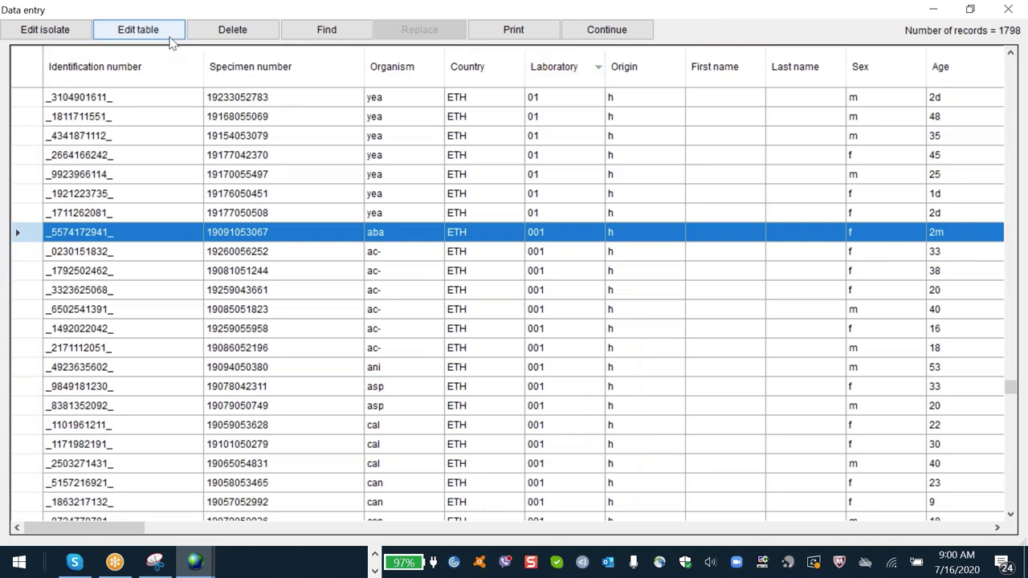
left_click(66, 31)
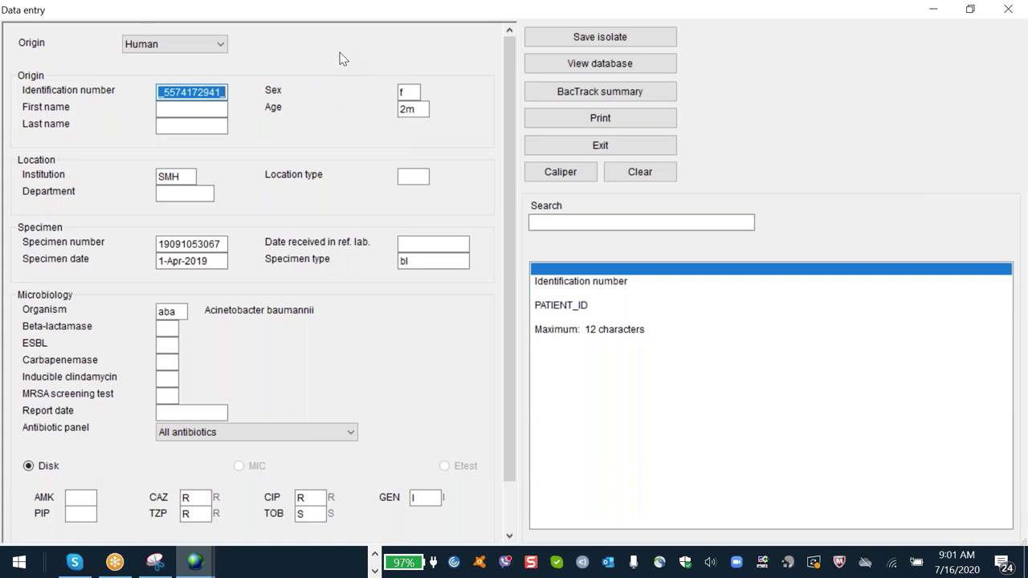
left_click(560, 66)
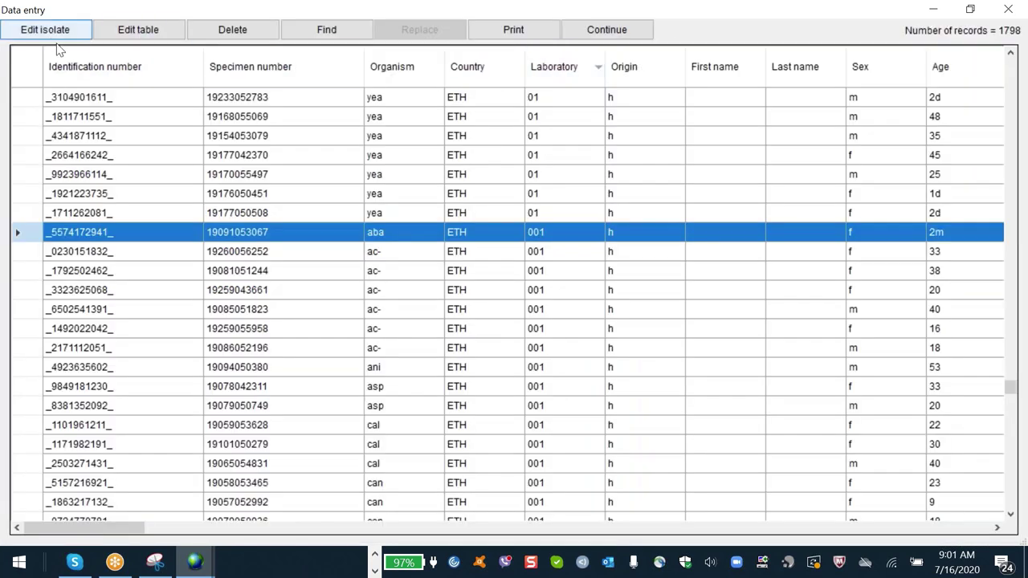
Turn on table editing and try to edit the Laboratory cells where codes 01 and 001 meet.
left_click(143, 36)
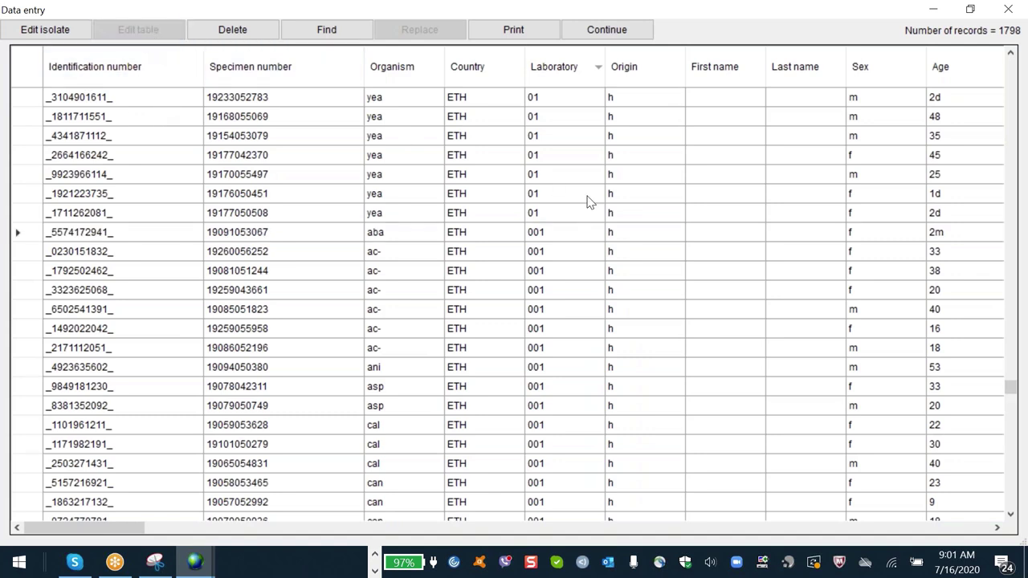
left_click(555, 215)
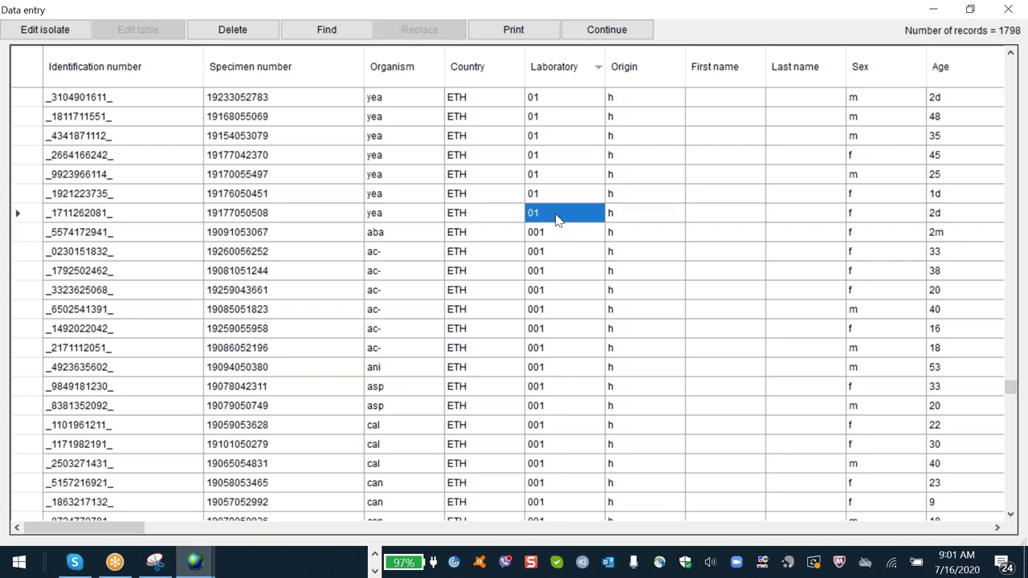
key("Down")
key("Down")
key("Up")
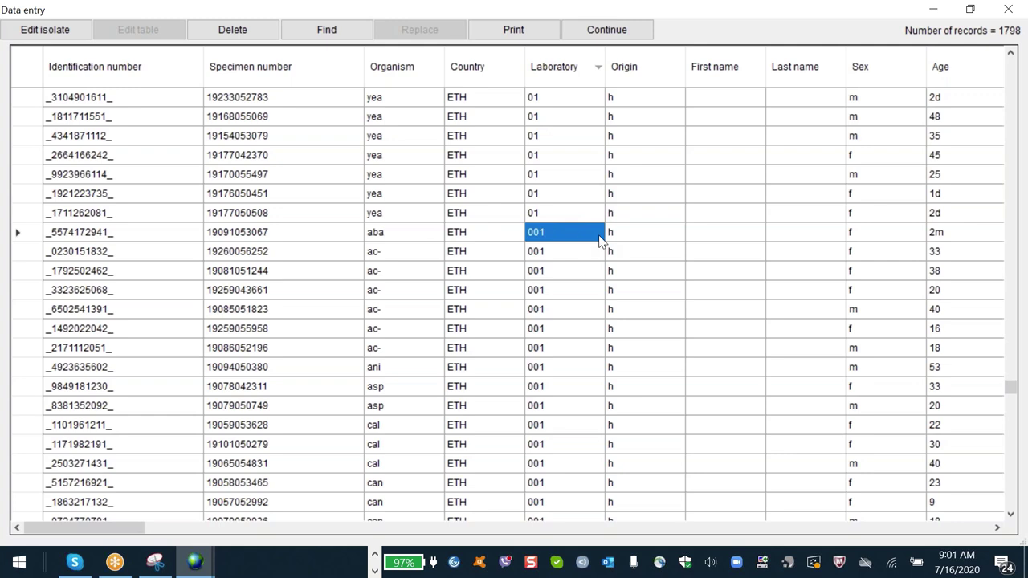
key("Right")
key("Left")
key("Up")
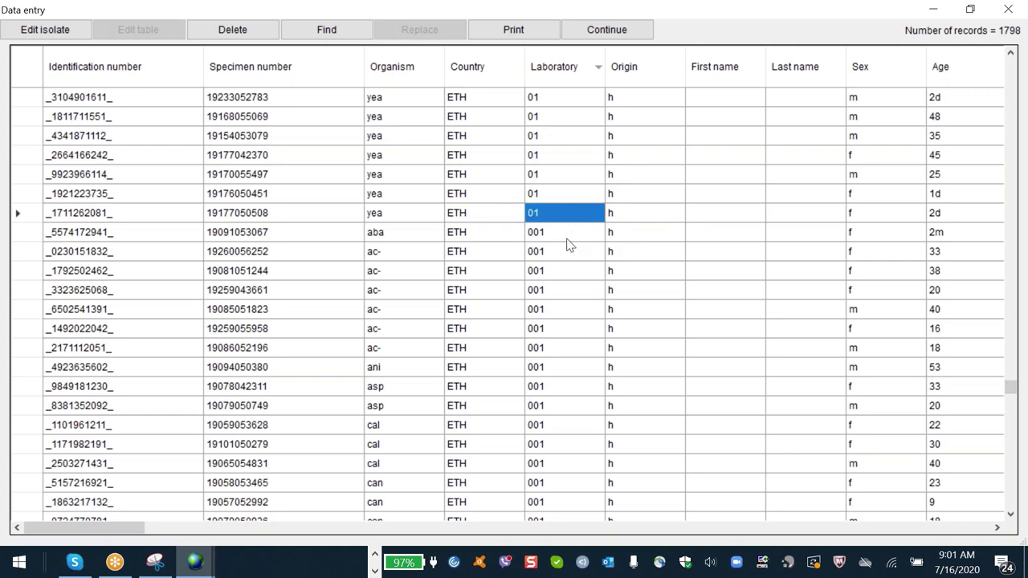
key("Down")
left_click(570, 273)
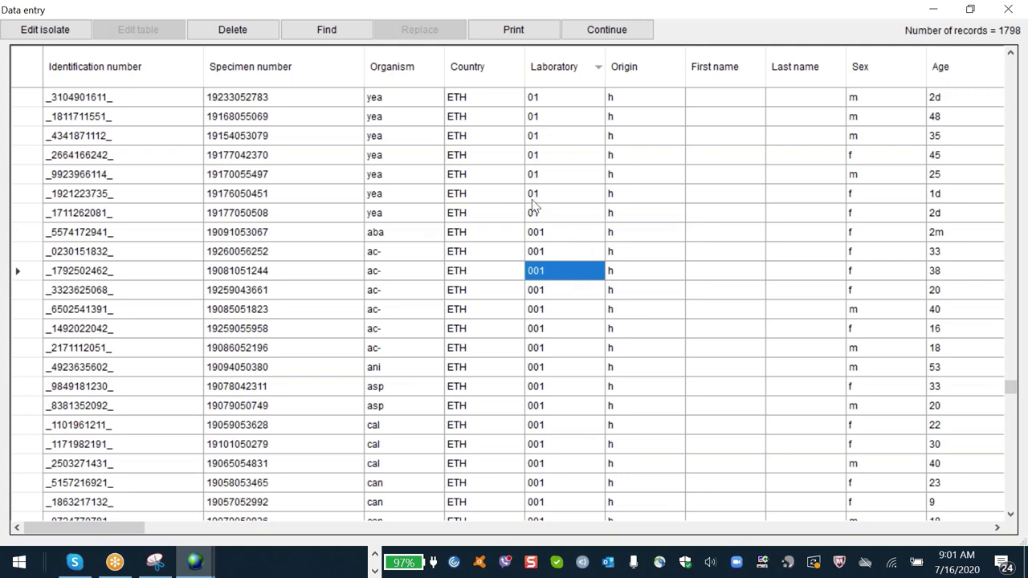
left_click(552, 235)
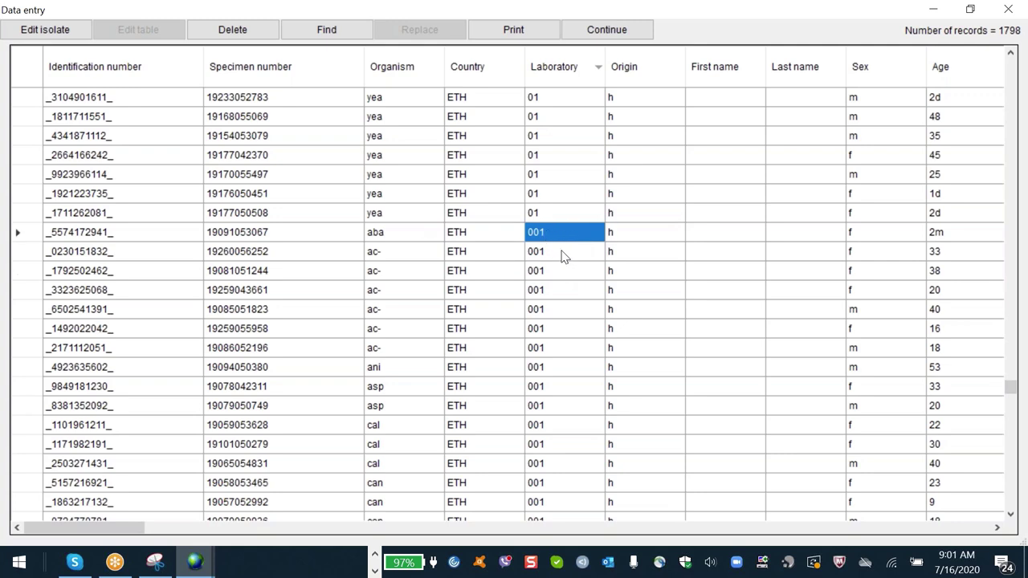
Try overwriting the specimen number of the first ac- record in laboratory 001 with asdf, and cancel the edit.
left_click(565, 252)
left_click(425, 238)
left_click(297, 252)
type("asdf")
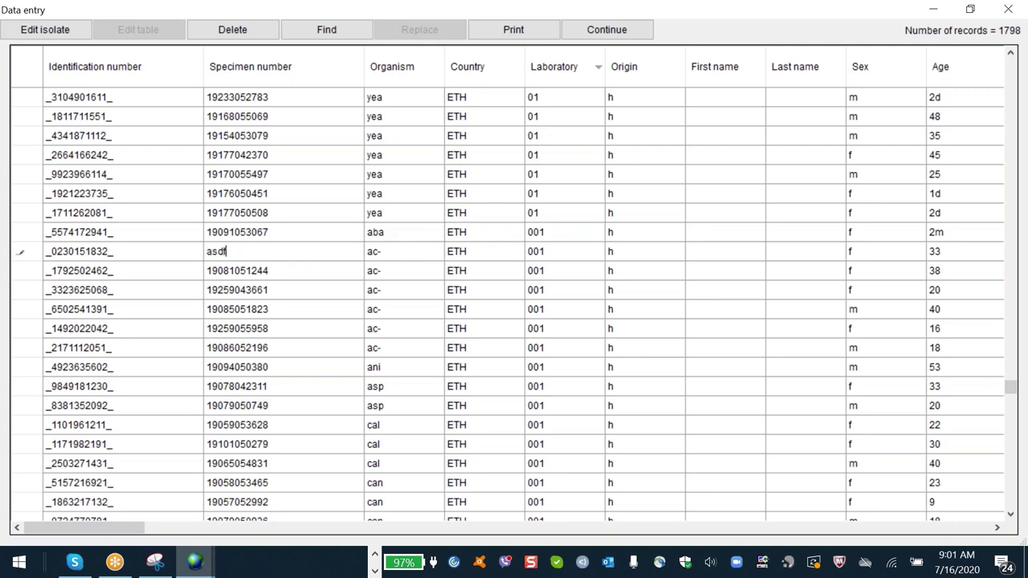
key("Escape")
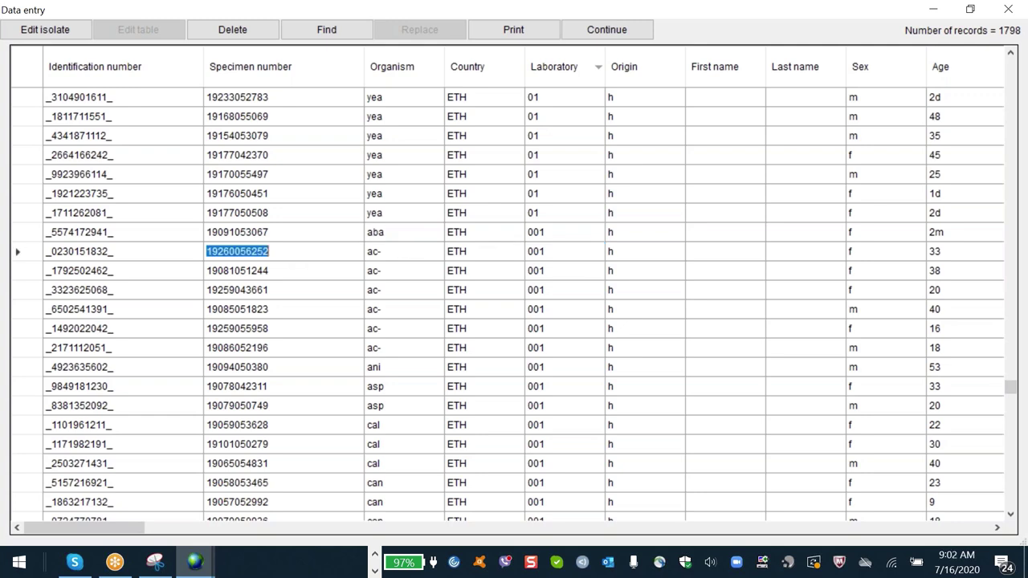
Go through the Organism, Laboratory and Origin cells of the first two laboratory 001 records, checking which ones accept editing.
left_click(438, 248)
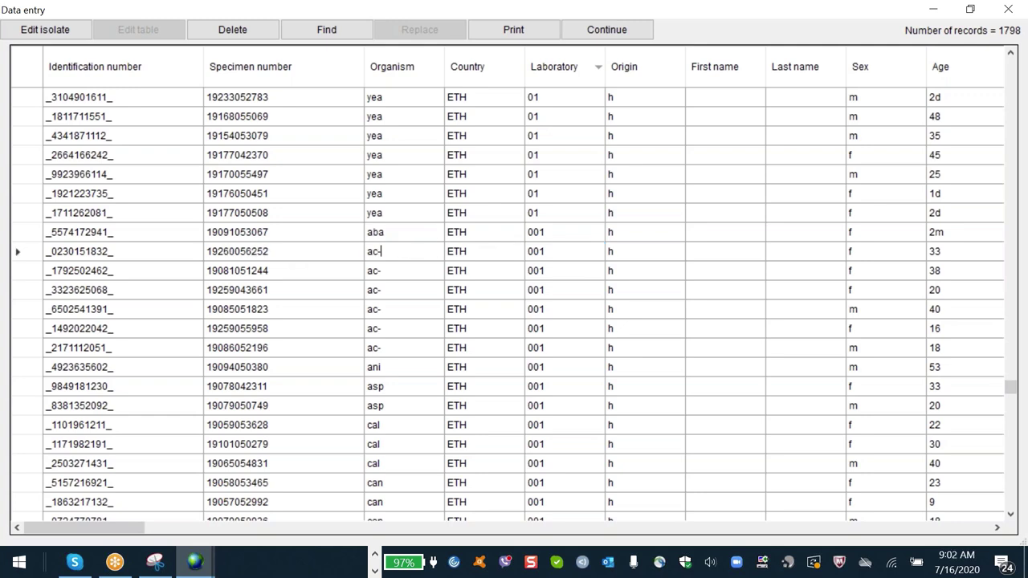
key("Tab")
key("Tab")
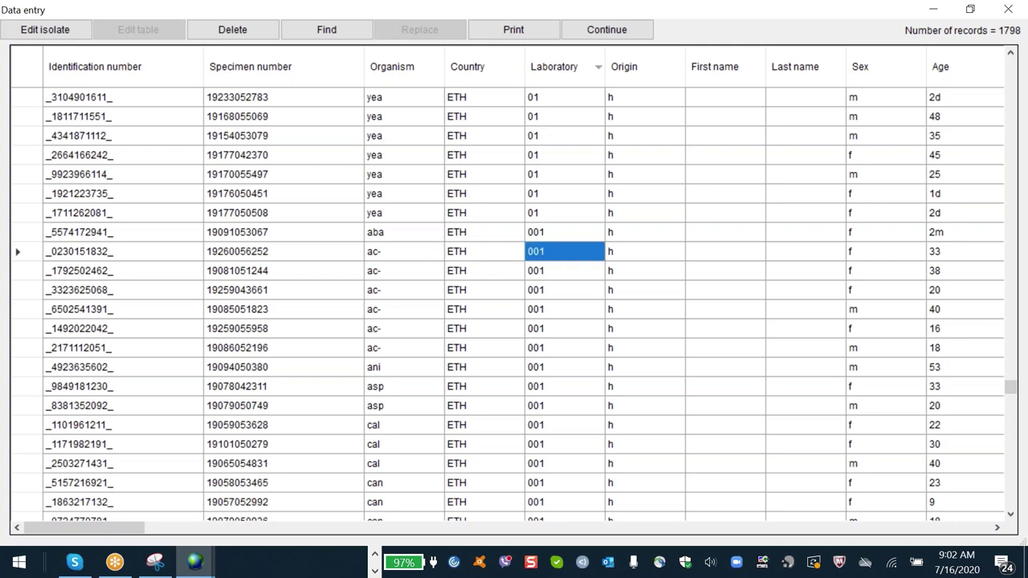
left_click(574, 240)
key("Tab")
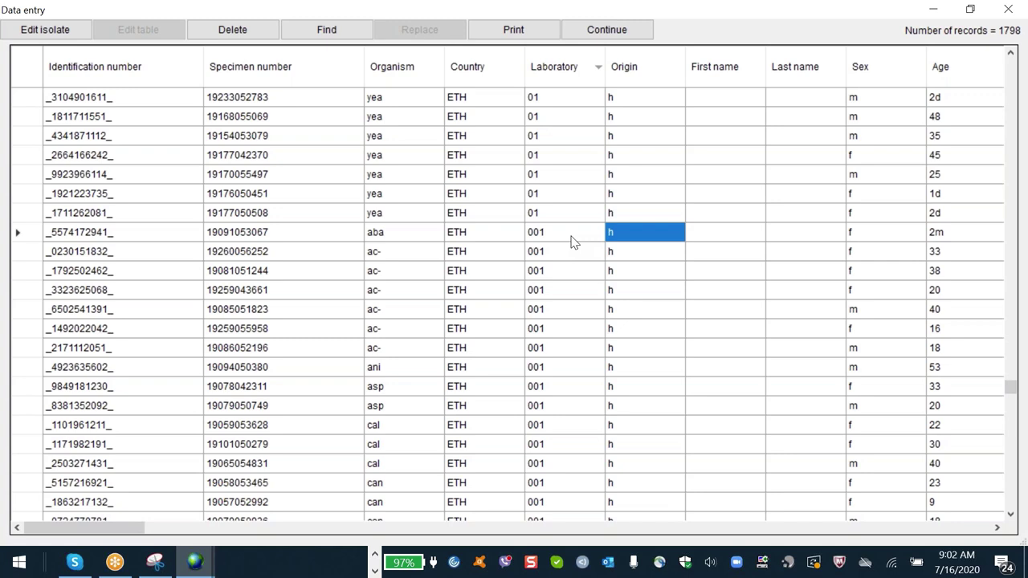
key("Tab")
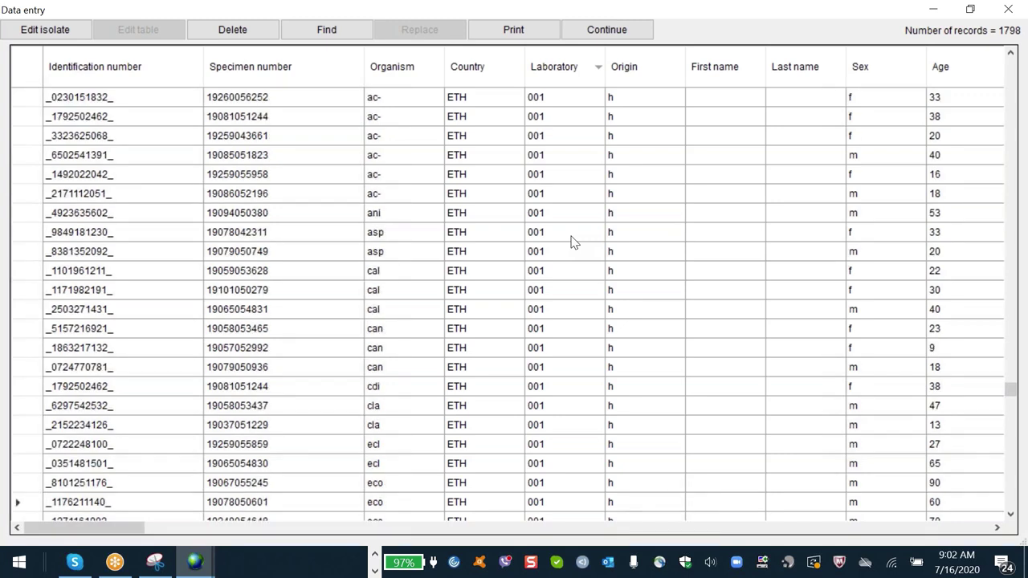
Set the sex to m for the third ac- record of laboratory 001, aged 20.
scroll(574, 239, "up", 1)
left_click(851, 194)
left_click(874, 155)
type("n")
key("BackSpace")
type("m")
Go back across the same ac- record to its Laboratory cell and check whether it can be edited.
key("Tab")
key("shift+Tab")
key("shift+Tab")
key("shift+Tab")
key("shift+Tab")
key("shift+Tab")
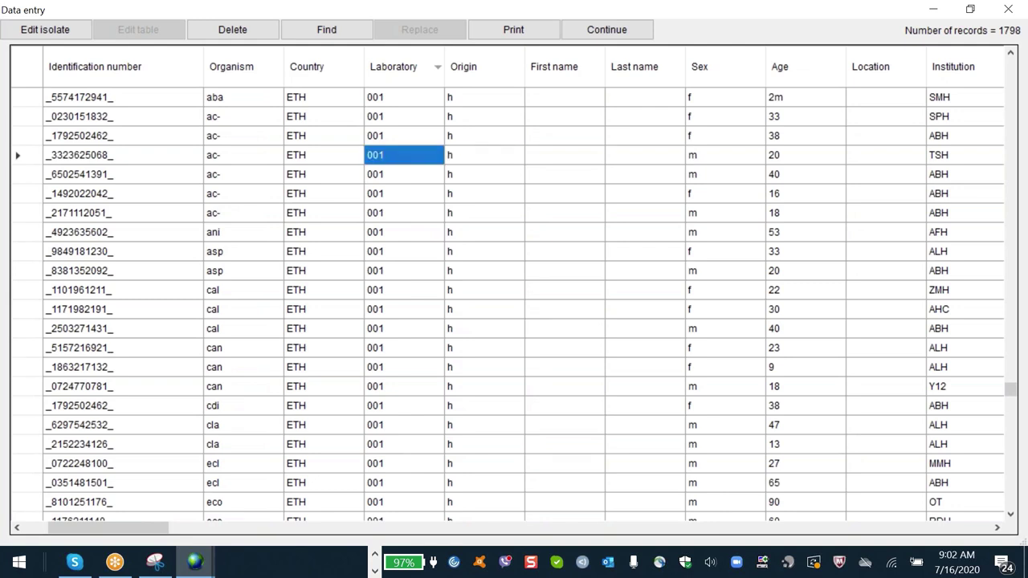
left_click(485, 155)
key("shift+Tab")
key("shift+Tab")
key("shift+Tab")
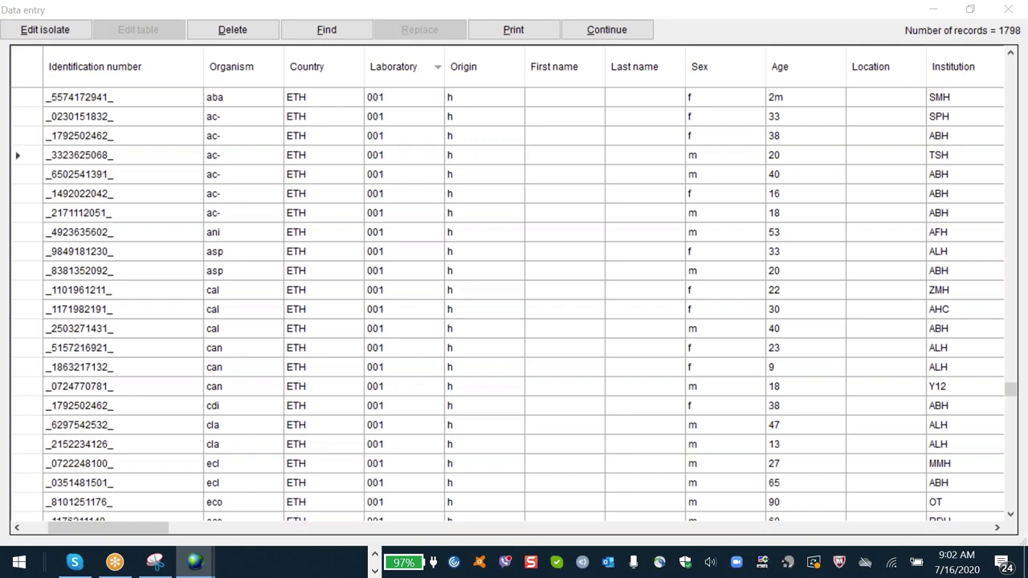
Switch to the untitled Outlook message and add the note "Cannot edit laboratory code in View database" below the pasted screenshot.
key("alt+Tab")
key("Tab")
key("Tab")
key("Tab")
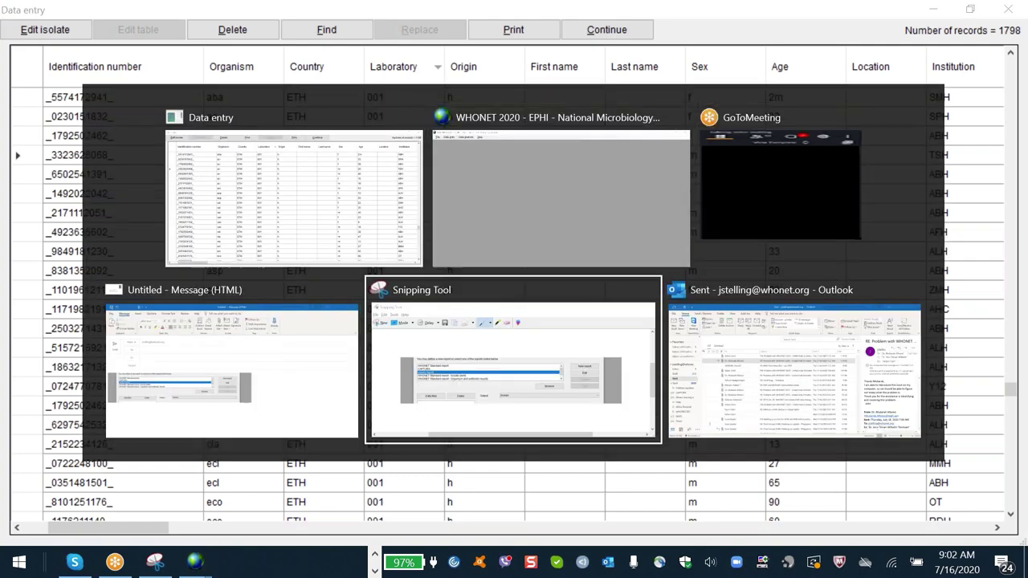
key("alt+Tab")
key("Tab")
key("Tab")
key("Tab")
key("Tab")
key("shift+Tab")
key("Return")
type("Cannot edit")
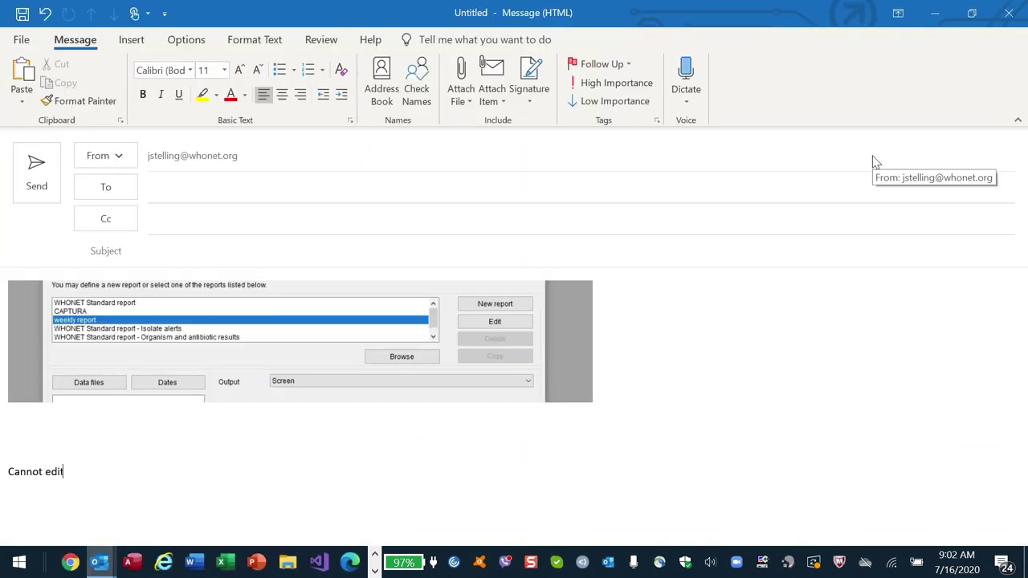
type(" laboratory code.")
key("Return")
key("BackSpace")
key("BackSpace")
key("BackSpace")
type("in")
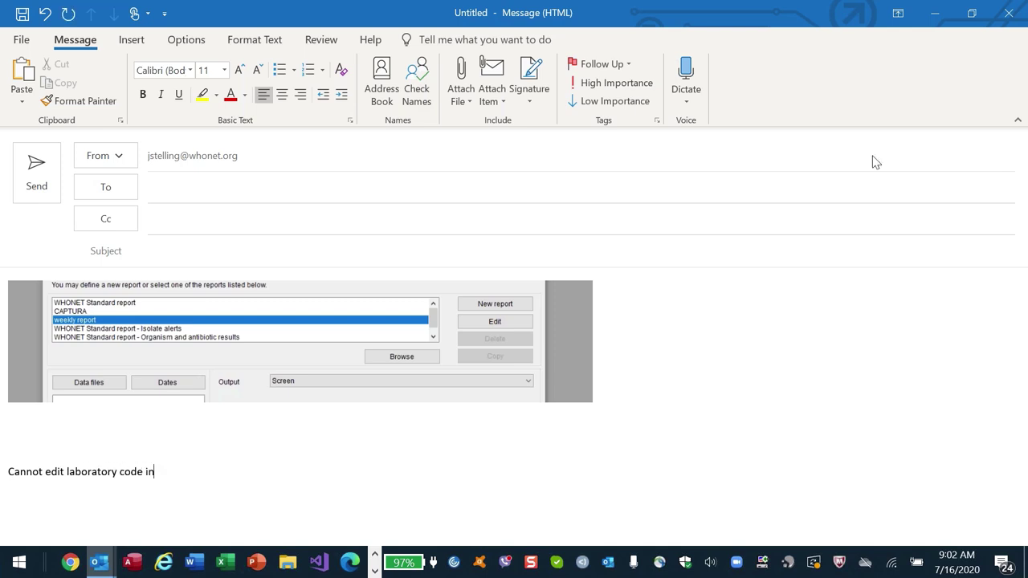
type(" View database")
key("Return")
Switch from the Outlook message back to the WHONET Data entry window with the isolate table.
key("alt+Tab")
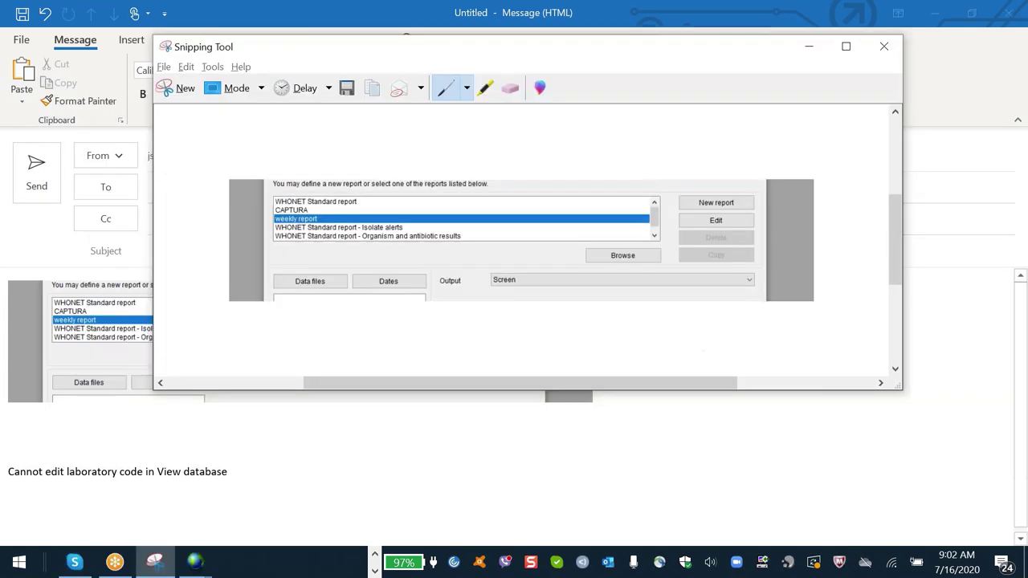
key("alt+Tab")
key("alt+Tab")
key("alt+shift+Tab")
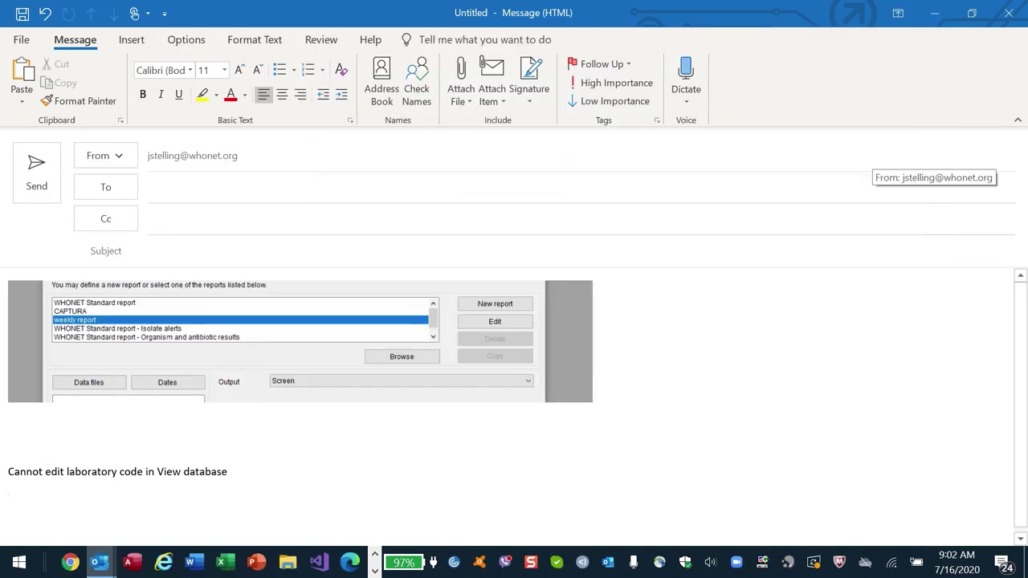
key("alt+Tab")
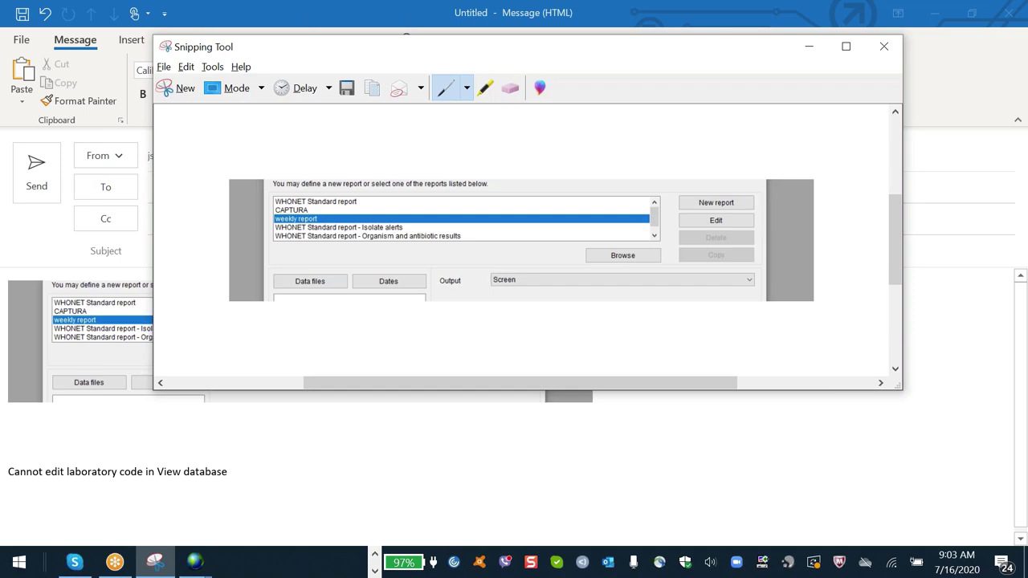
key("alt+Tab")
key("alt+Tab")
key("alt+Tab")
key("alt+Tab")
key("alt+Tab")
key("Left")
key("Up")
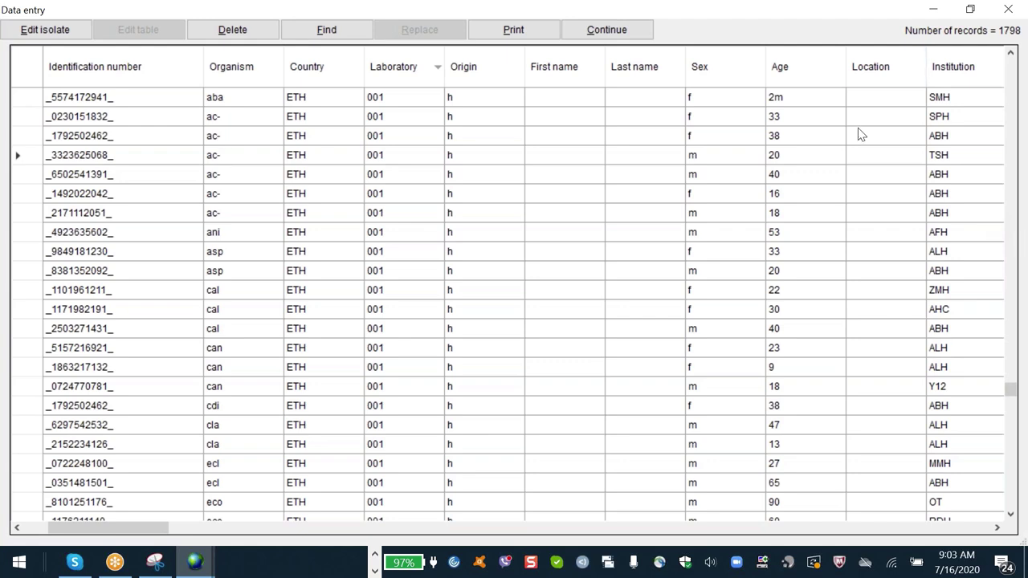
Go up to the boundary between laboratory codes 01 and 001 and check the Laboratory cells of the first 001 records.
left_click(404, 227)
key("Page_Up")
key("Down")
key("Page_Down")
key("Up")
key("Up")
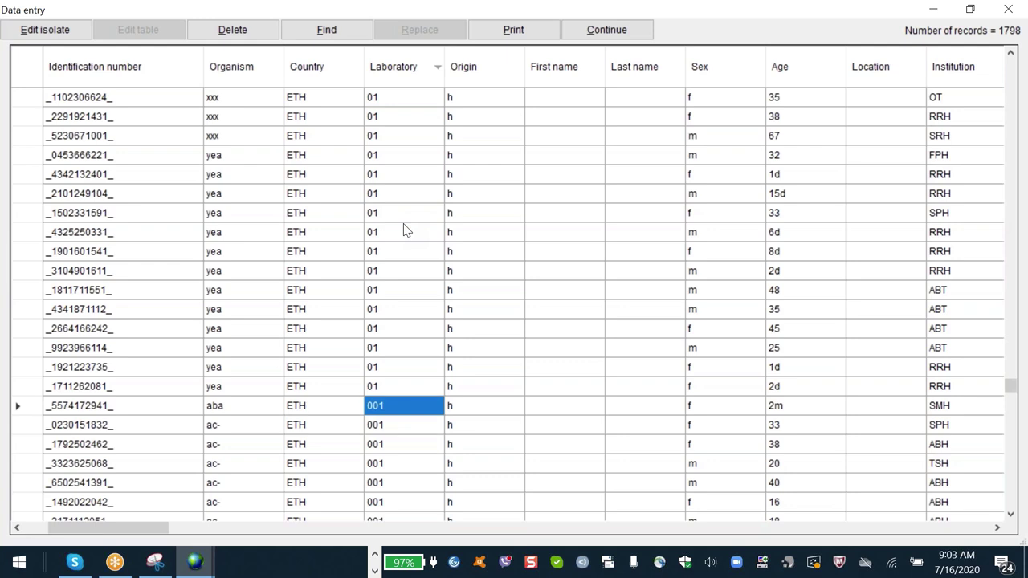
key("Down")
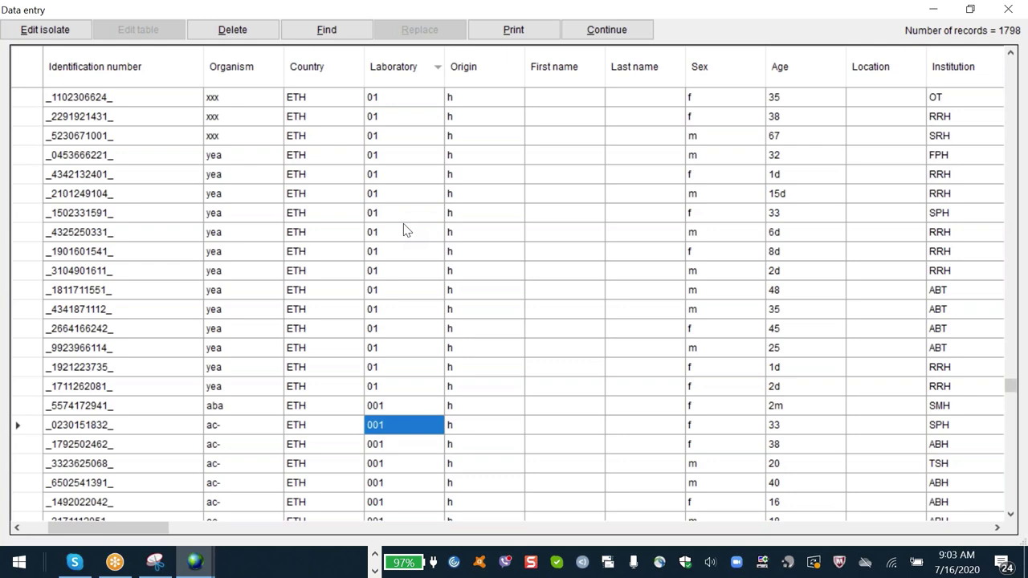
key("Up")
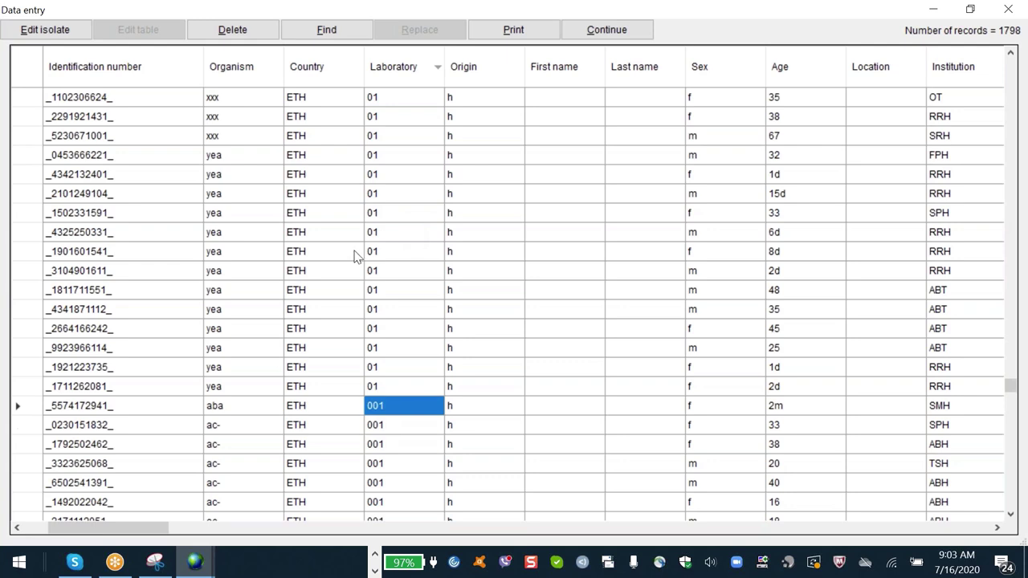
key("Down")
key("Down")
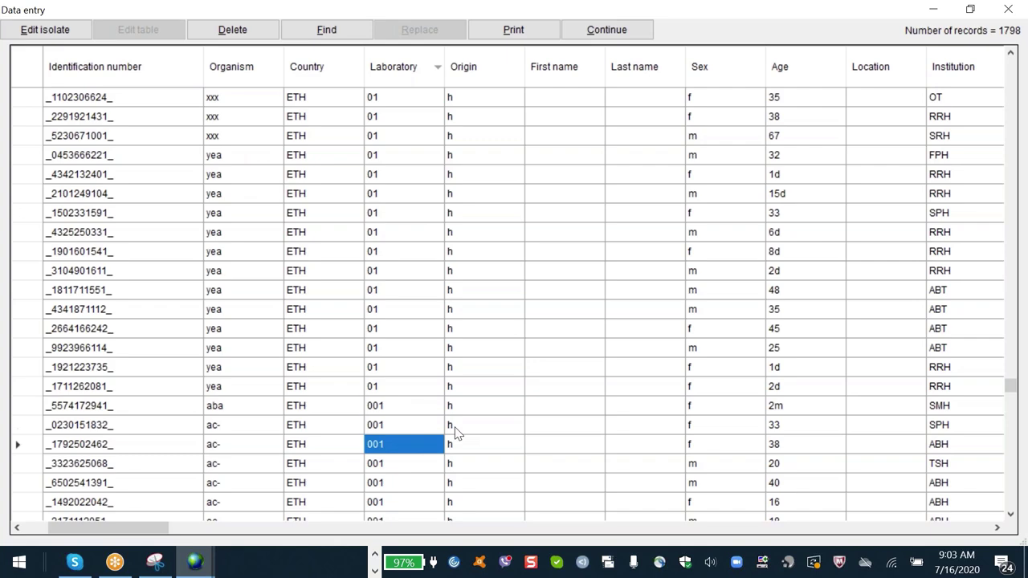
Browse down the laboratory 001 records and return to the last 01 records, comparing the Laboratory codes.
key("Down")
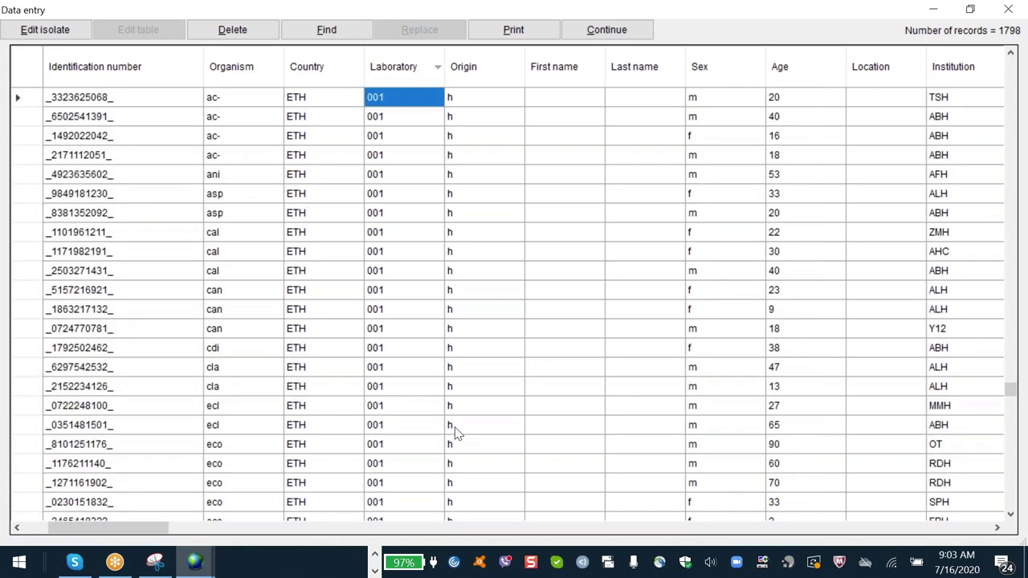
key("Down")
key("Down")
key("Down")
key("Down")
key("Down")
key("Down")
key("Down")
key("Down")
key("Down")
key("Down")
key("Down")
key("Down")
key("Down")
key("Down")
key("Down")
key("Down")
key("Down")
key("Down")
key("Down")
key("Down")
key("Down")
key("Up")
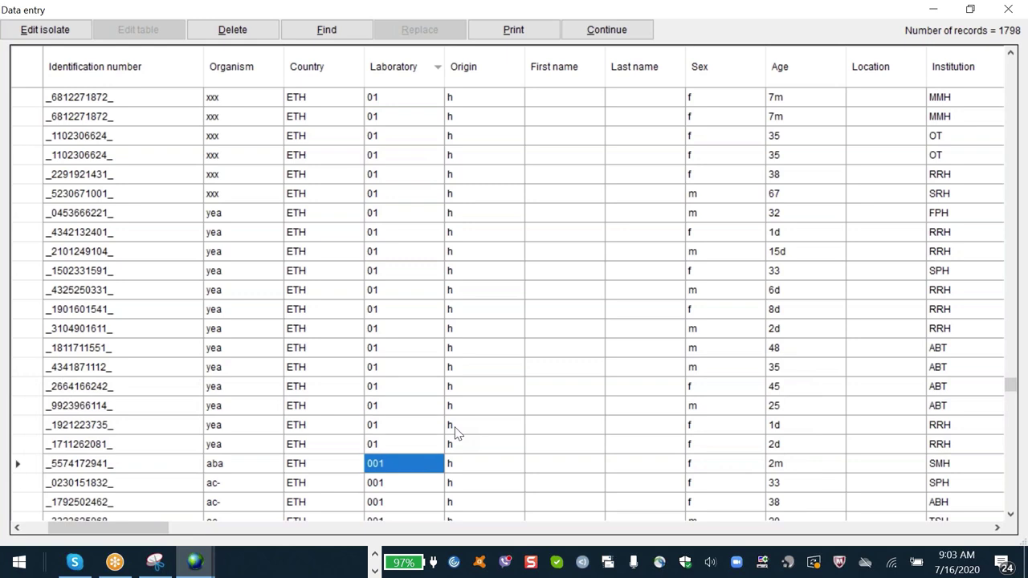
key("Down")
key("Down")
key("Down")
key("Down")
key("Down")
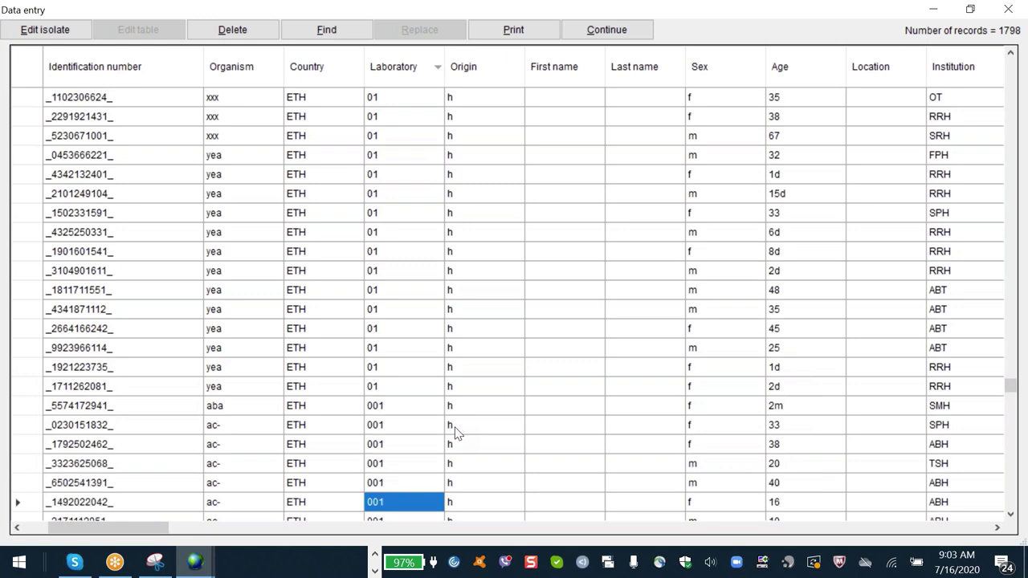
scroll(454, 433, "down", 1)
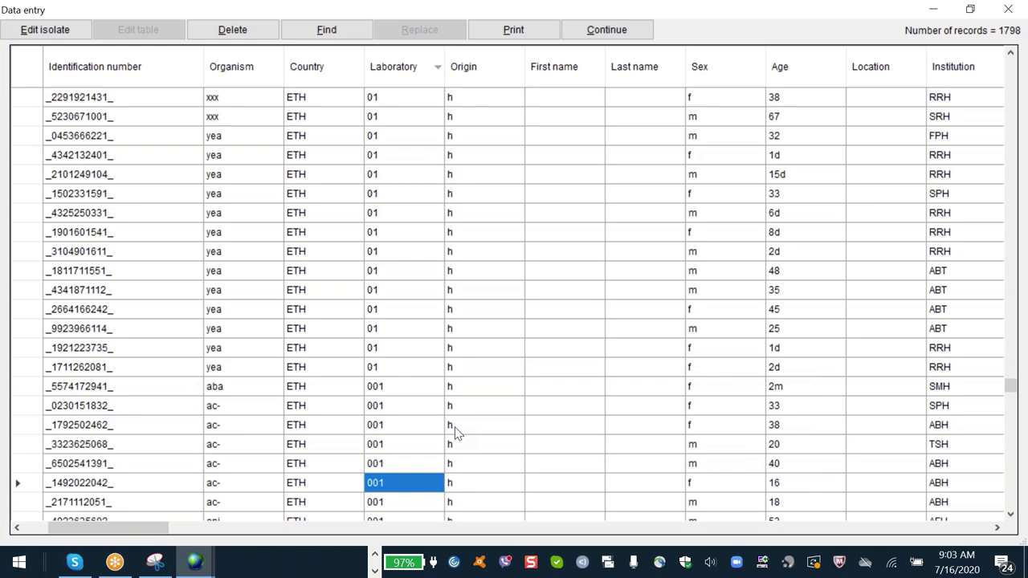
Go up from the laboratory 001 records into the 01 records and check their Laboratory and Sex cells.
key("Up")
key("Up")
key("Up")
key("Up")
key("Up")
key("Up")
key("Up")
key("Up")
key("Up")
key("Up")
key("Up")
key("Up")
key("Up")
key("Up")
key("Down")
key("Up")
key("Tab")
key("Tab")
key("Tab")
key("Up")
key("Up")
key("Up")
key("Up")
key("Up")
key("Up")
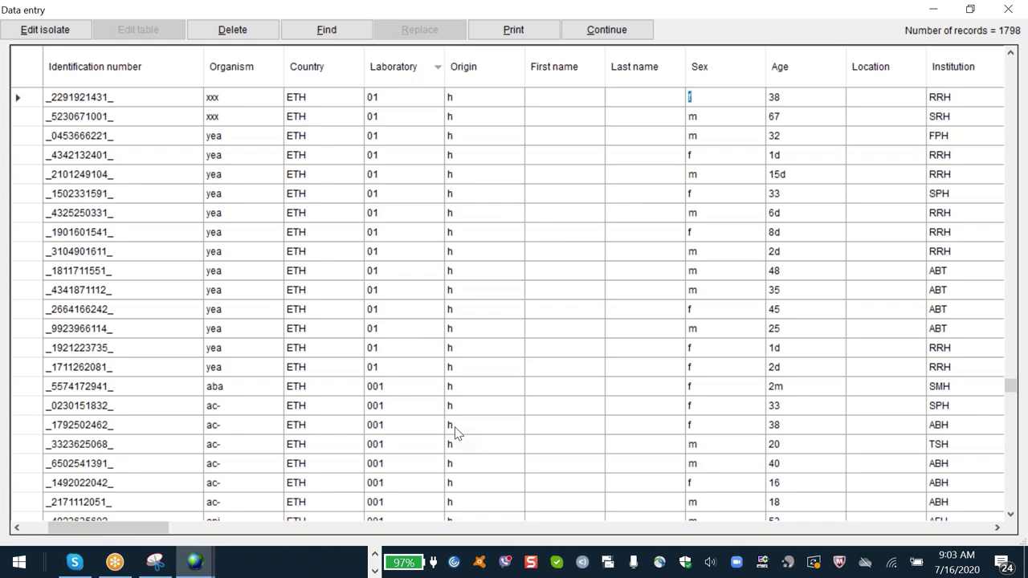
Change the Organism code to yea for the first three laboratory 001 records.
key("shift+Tab")
key("shift+Tab")
key("shift+Tab")
key("shift+Tab")
key("Down")
key("Down")
key("Down")
key("Down")
key("Down")
key("Down")
key("Down")
key("Down")
key("Down")
key("Down")
key("Down")
key("Down")
key("Down")
key("Down")
key("Down")
type("yea")
key("Tab")
key("Down")
key("shift+Tab")
type("yea")
key("Down")
type("yea")
key("Down")
key("Down")
key("Down")
key("Down")
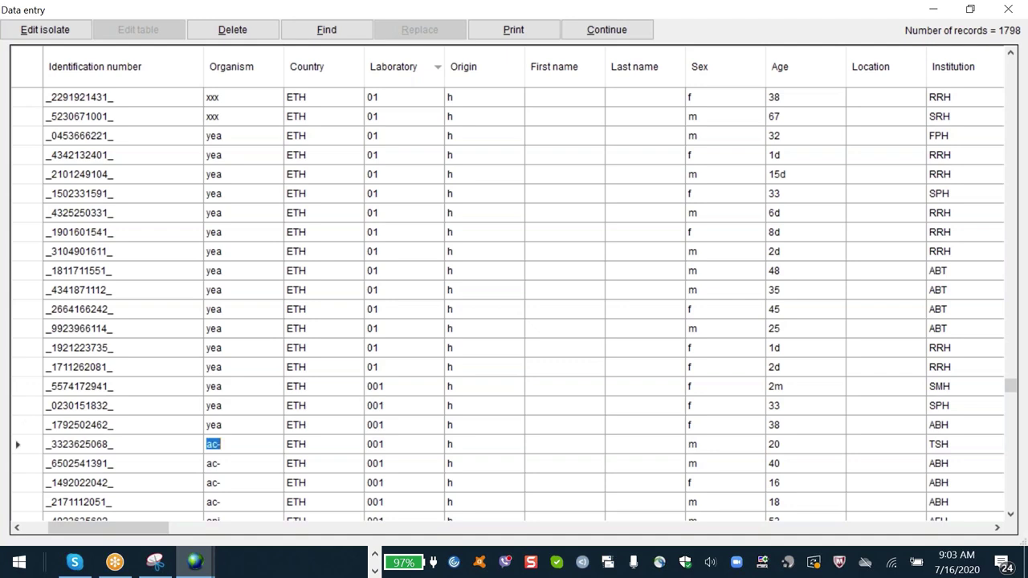
Browse down the Organism column of the laboratory 001 records and back up, comparing the codes around the 01/001 boundary.
key("Down")
key("Down")
key("Down")
key("Down")
key("Down")
key("Down")
key("Down")
key("Down")
key("Down")
key("Down")
key("Up")
key("Up")
key("Up")
key("Up")
key("Up")
key("Up")
key("Up")
key("Up")
key("Up")
key("Up")
key("Up")
key("Up")
key("Up")
key("Up")
key("Up")
key("Up")
key("Up")
Change the Organism code to yea for the next eight laboratory 001 records, up to the first cal record.
key("Down")
key("Down")
key("Down")
key("Down")
type("yea")
key("Down")
type("yea")
key("Down")
type("yea")
key("Down")
key("y")
key("e")
key("a")
key("Down")
key("y")
key("e")
key("a")
key("Down")
type("yea")
key("Down")
type("yea")
key("Down")
type("yea")
key("Down")
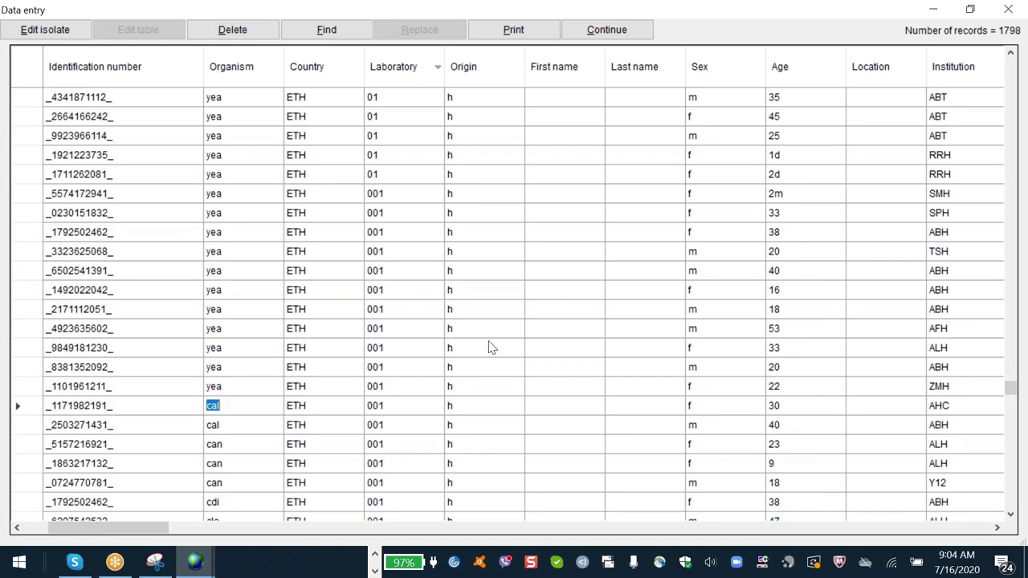
Examine the Laboratory cells at the 01/001 boundary, looking a page further down the 001 records and back to the 01 records.
left_click(407, 203)
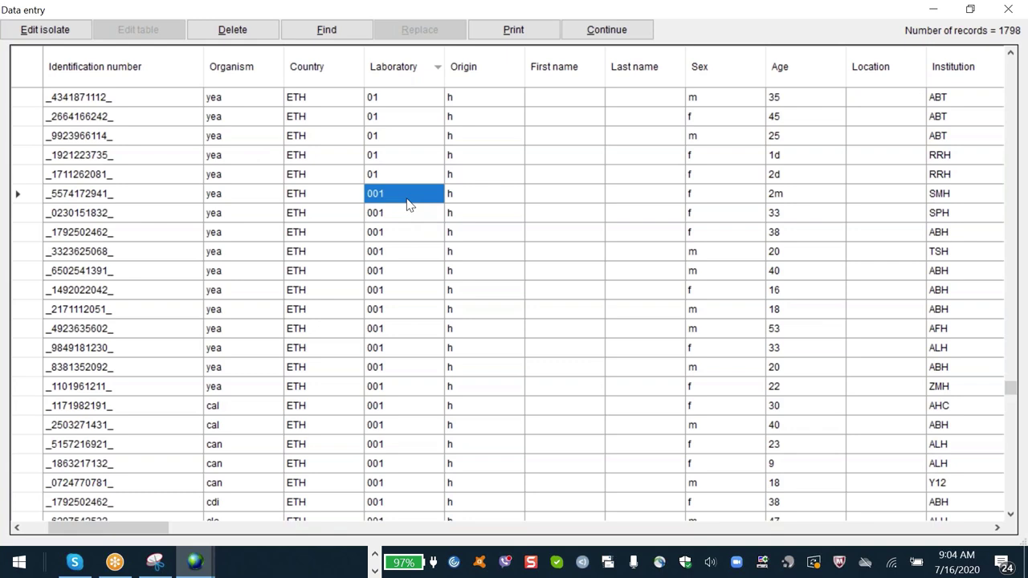
key("Up")
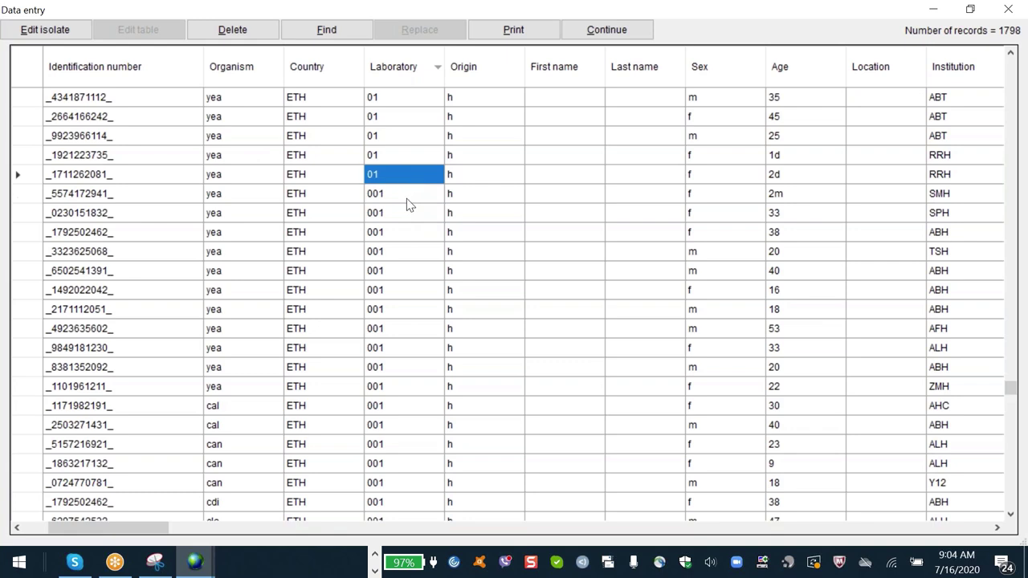
key("Down")
key("Down")
key("Down")
key("Down")
key("Down")
key("Down")
key("Down")
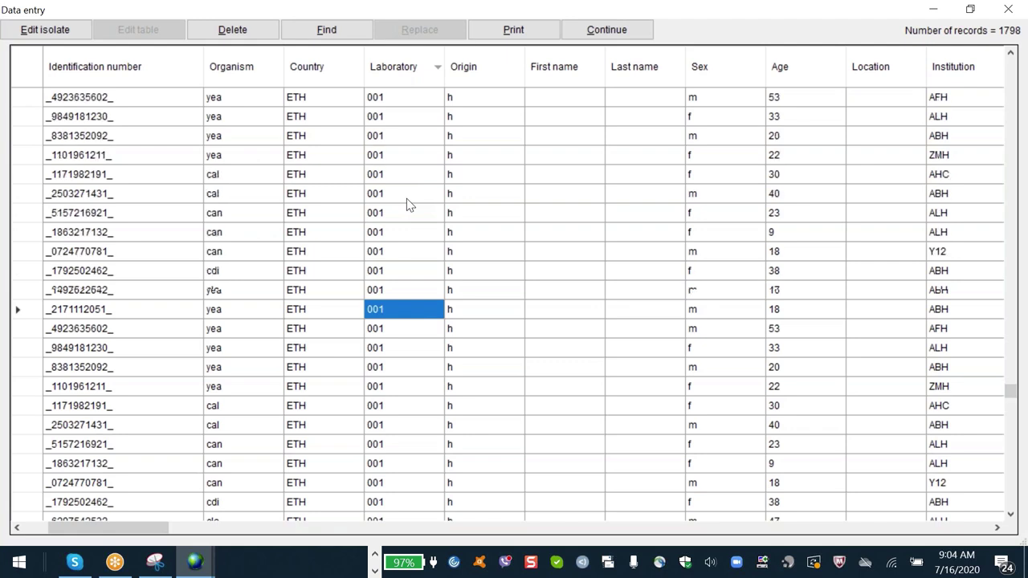
key("Page_Down")
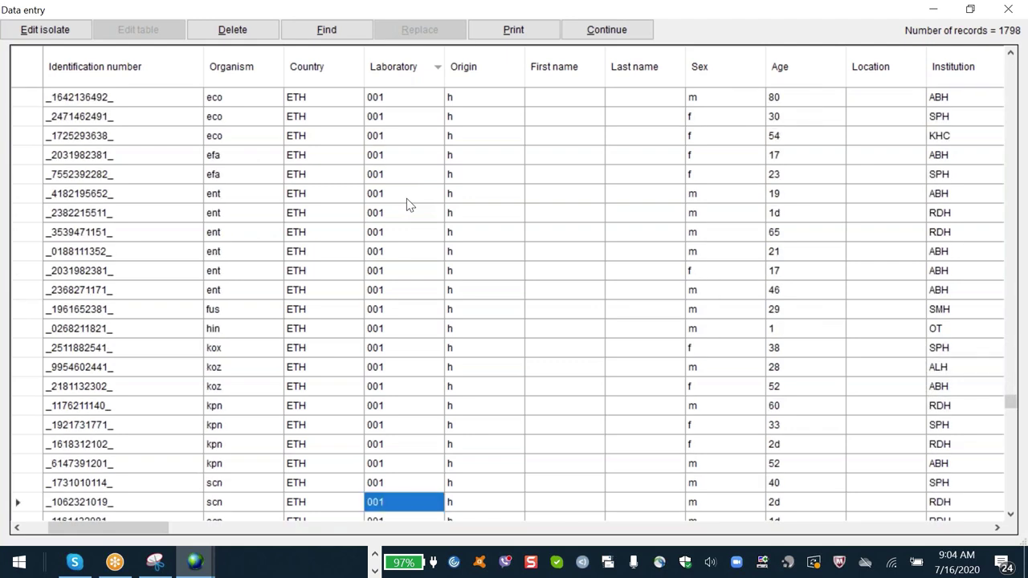
key("Page_Up")
key("Page_Up")
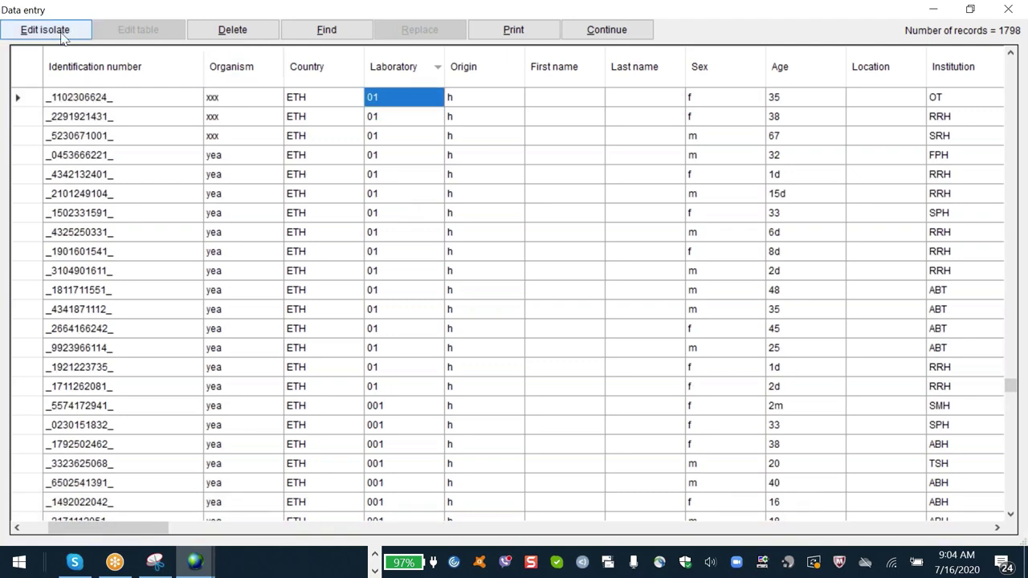
Step through the Laboratory cells of the 001 records from the edited yea rows to the can rows and back, checking the codes.
left_click(406, 367)
left_click(406, 428)
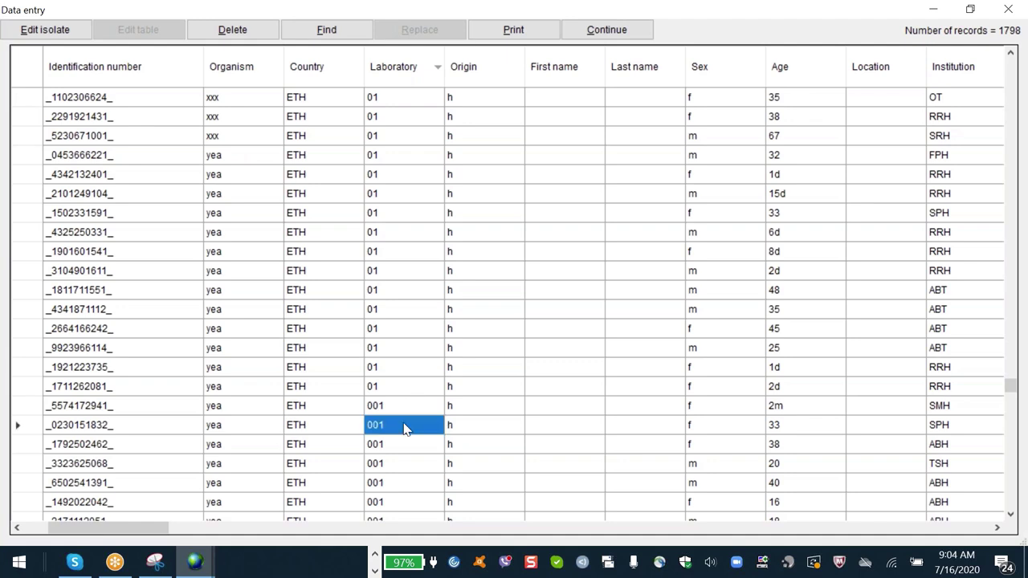
key("Down")
key("Down")
key("Down")
key("Down")
key("Down")
key("Down")
key("Down")
key("Down")
key("Down")
key("Down")
key("Down")
key("Down")
key("Down")
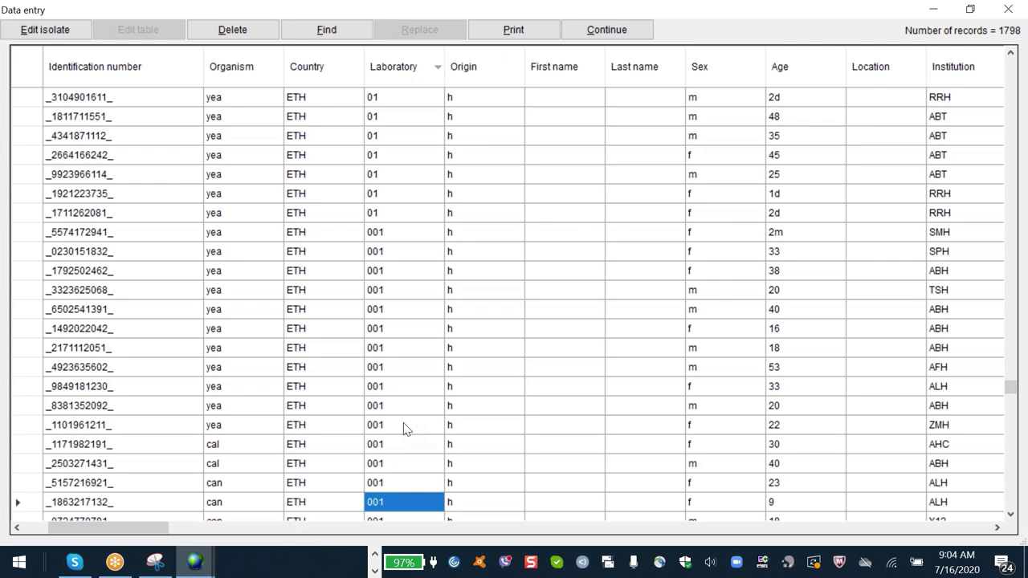
key("Up")
key("Up")
key("Up")
key("Up")
key("Up")
key("Up")
key("Up")
key("Up")
key("Up")
key("Up")
key("Up")
key("Up")
key("Up")
key("Up")
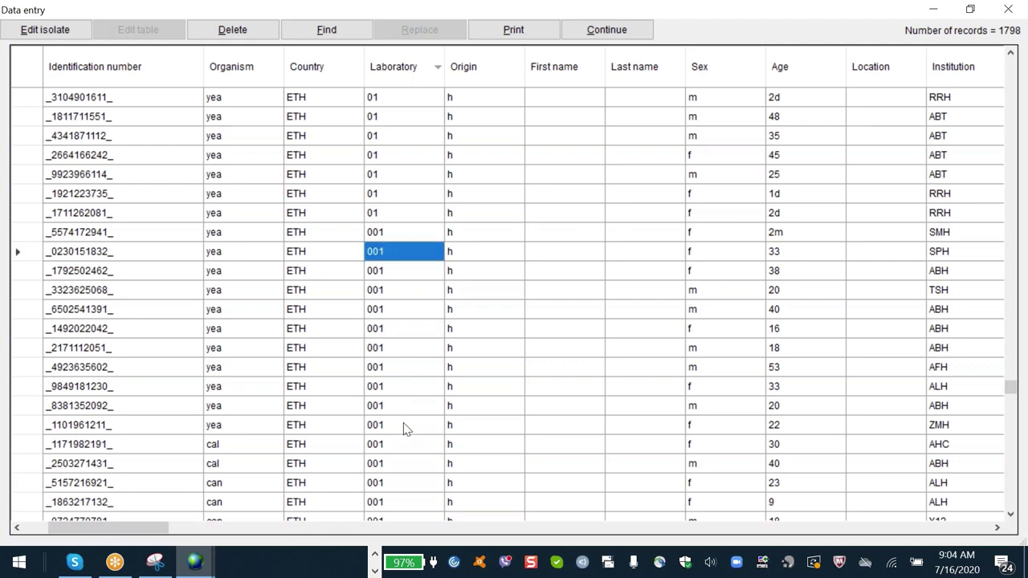
key("Down")
key("Down")
key("Down")
key("Down")
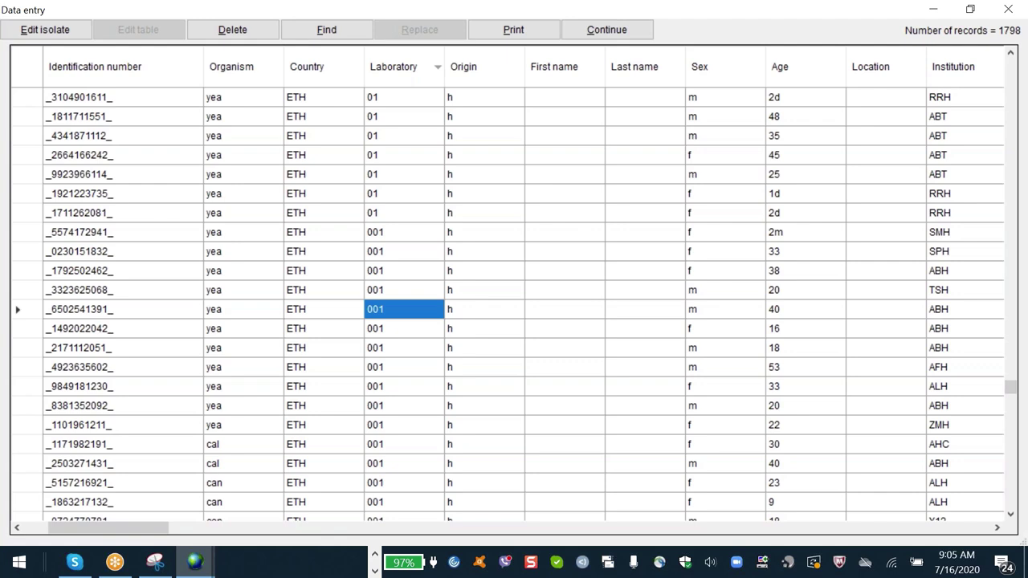
Move across the fields of the last laboratory 01 record from First name to the numeric specimen type, examining the cells.
left_click(562, 213)
key("Tab")
key("Tab")
key("Tab")
key("Tab")
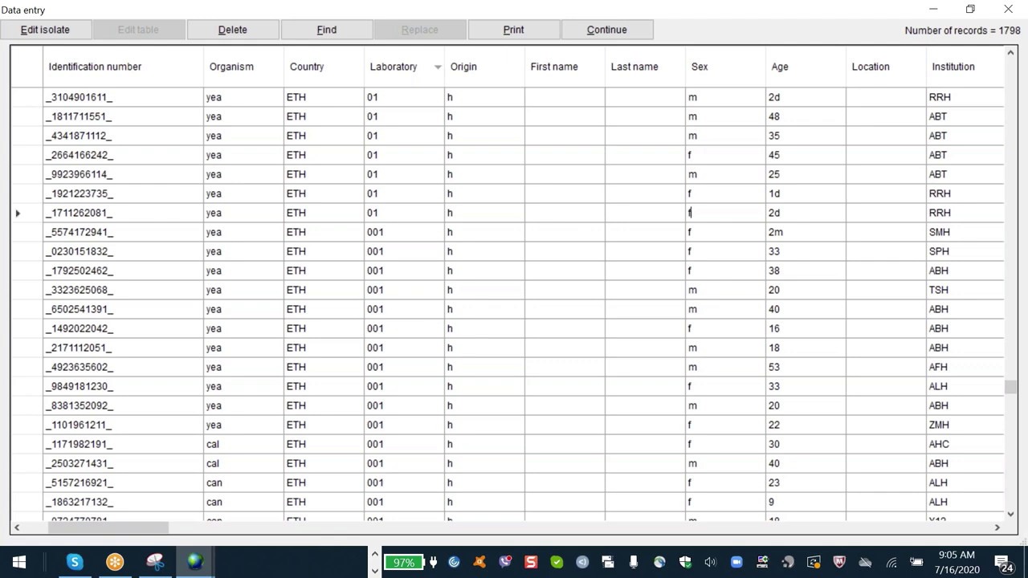
key("Tab")
key("Tab")
key("Tab")
key("Tab")
key("Tab")
key("Tab")
key("Tab")
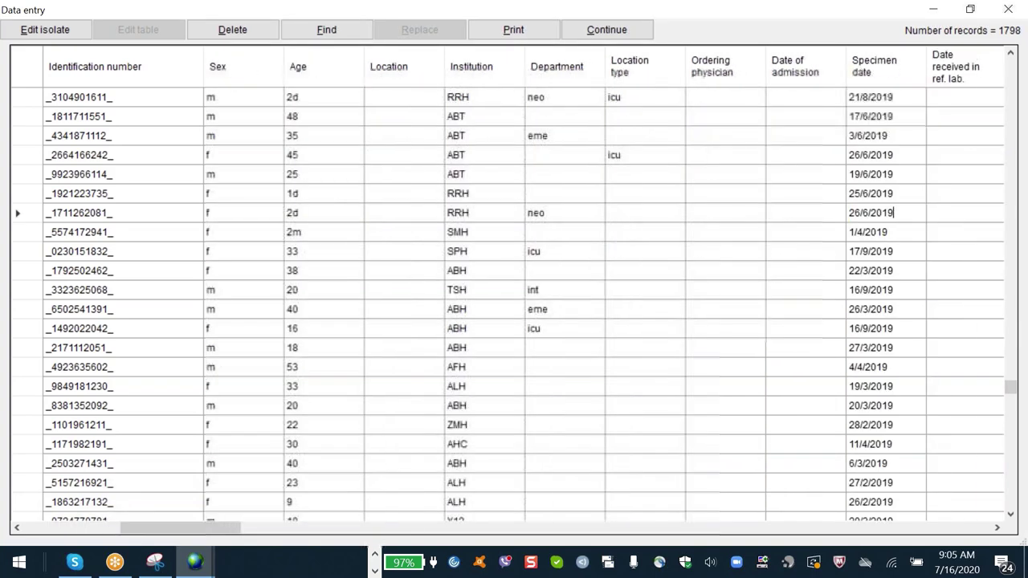
key("Tab")
key("Tab")
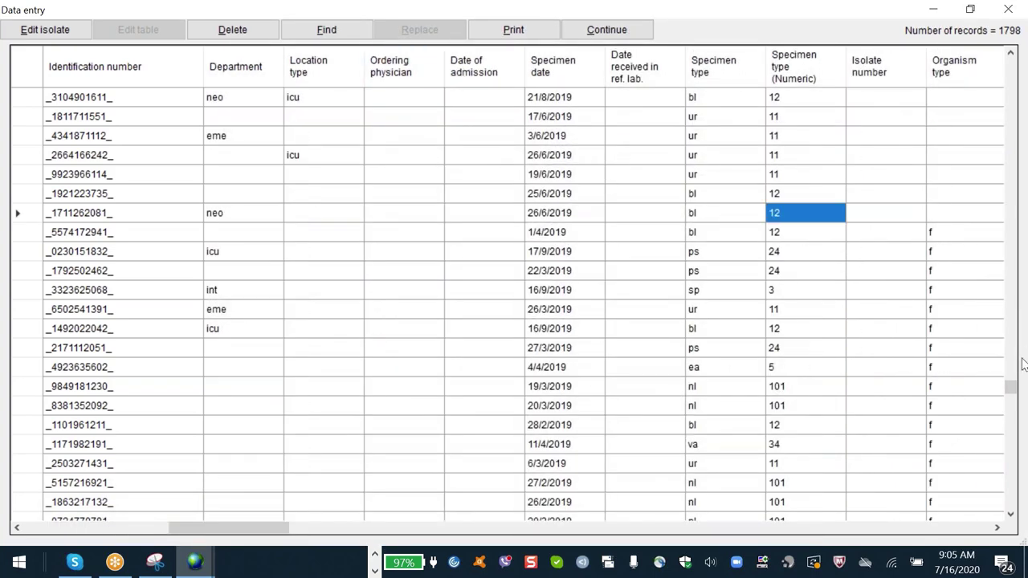
Sort the records by Specimen date, trying ascending order and ending with descending order.
left_click_drag(1013, 385, 1014, 66)
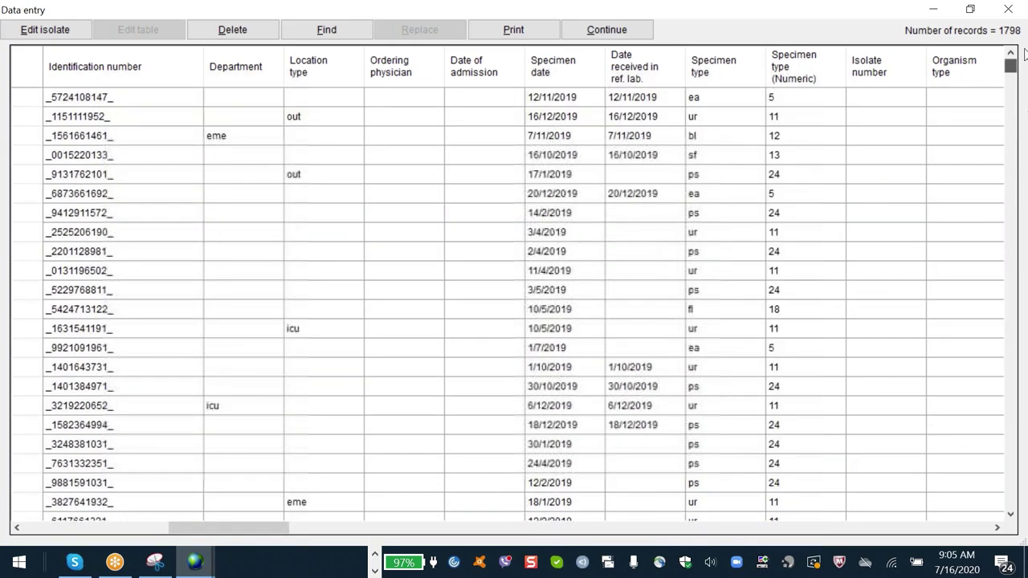
left_click(567, 100)
left_click(566, 72)
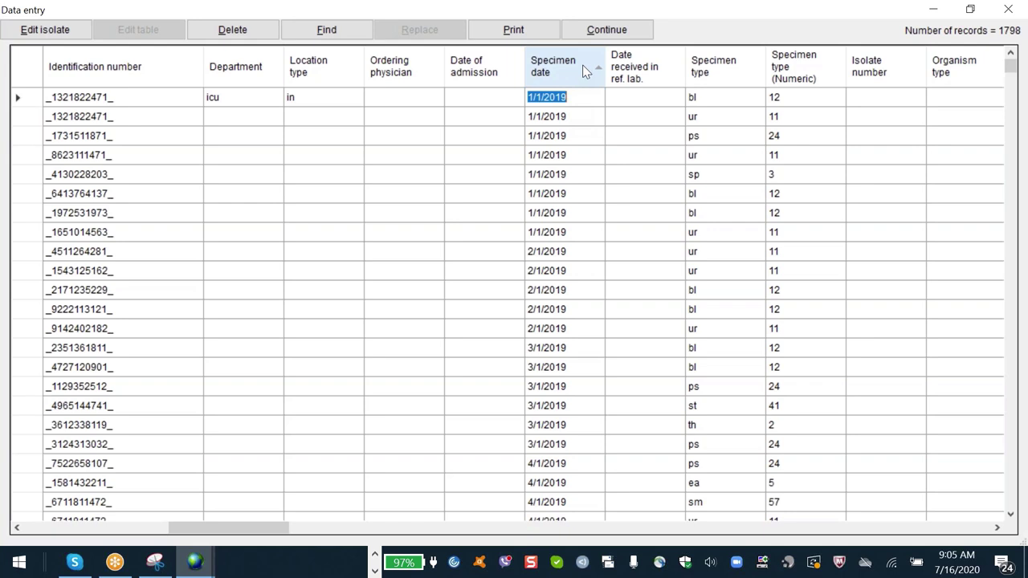
left_click(575, 73)
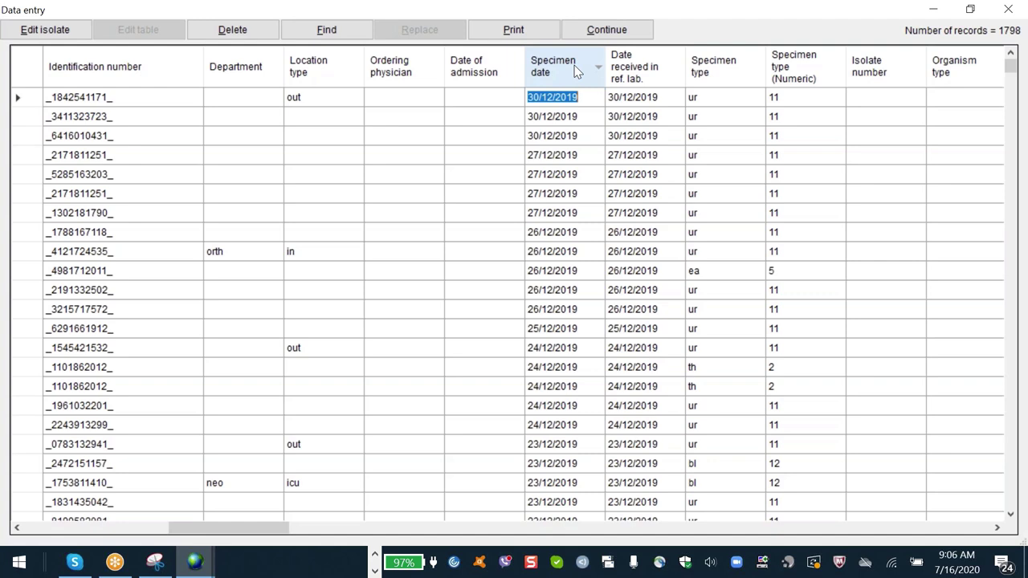
Clear the Specimen date of four records near the start of the descending list.
key("Delete")
key("Down")
key("Delete")
key("Down")
key("Delete")
key("Down")
key("Delete")
key("Up")
key("Up")
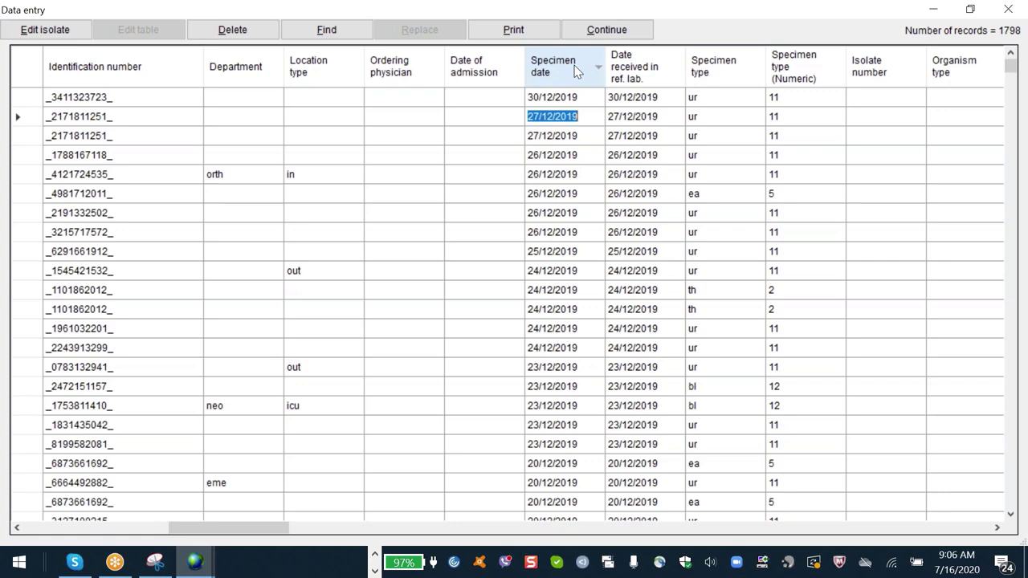
Step up and down through the latest Specimen date cells, examining which records remain at the start of the list.
key("Up")
key("Down")
key("Down")
key("Down")
key("Up")
key("Up")
key("Down")
key("Down")
key("Up")
key("Up")
key("Up")
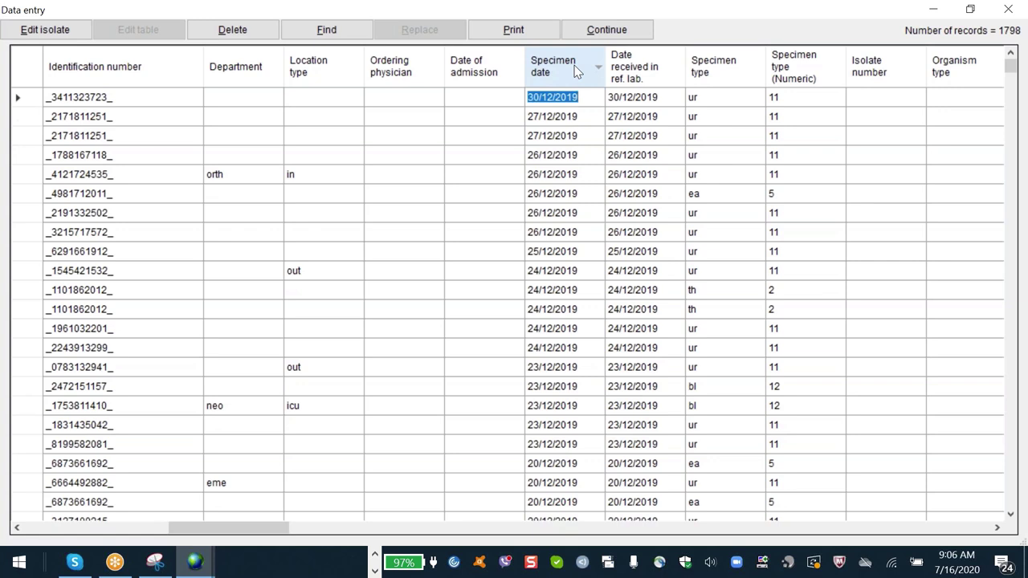
Sort the records by ascending Specimen date and clear the date of the first five 1/1/2019 records.
left_click(598, 67)
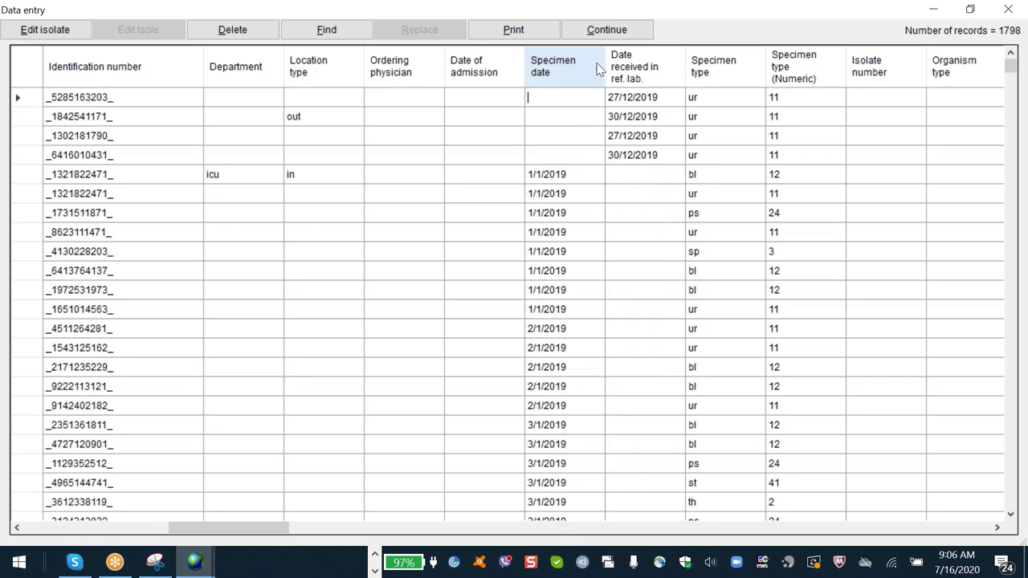
key("Down")
key("Down")
key("Down")
key("Down")
key("Down")
key("Up")
key("Delete")
key("Down")
key("Delete")
key("Down")
key("Delete")
key("Down")
key("Delete")
key("Down")
key("Delete")
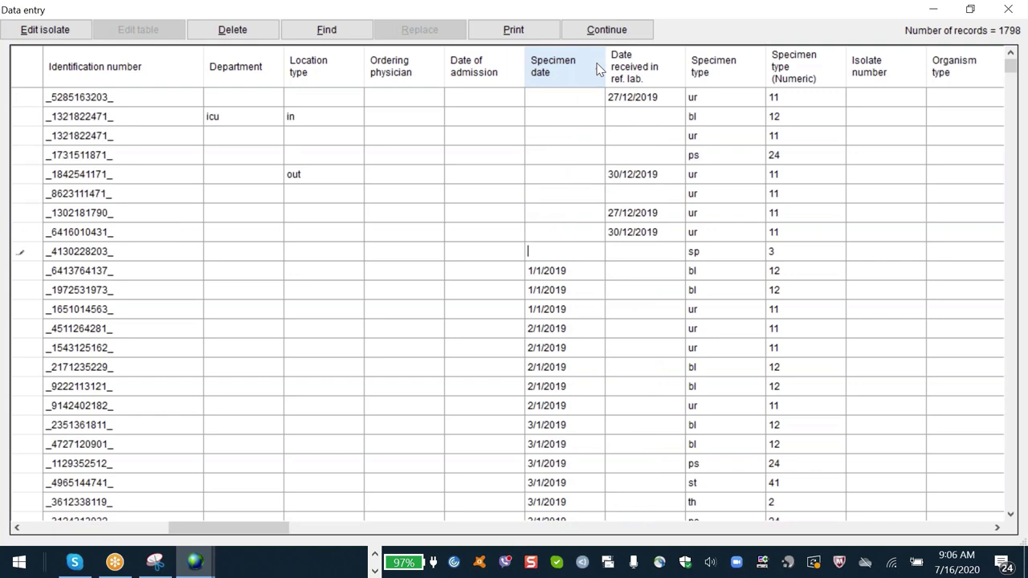
Step back up through the blank Specimen date cells, examining the order of the cleared records.
key("Up")
key("Up")
key("Up")
key("Up")
key("Up")
key("Up")
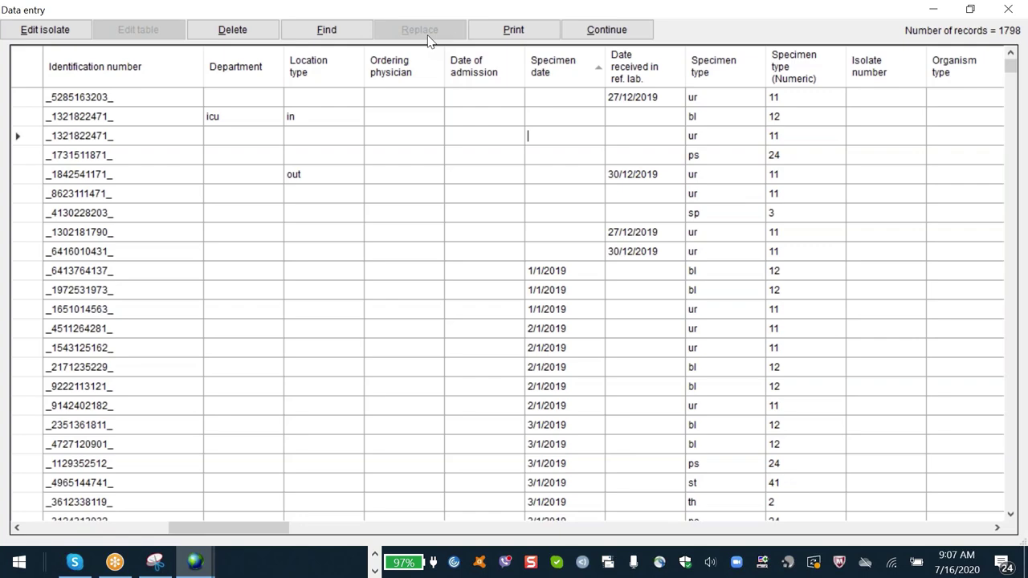
Switch to the draft Outlook message, add the note "Replace - 001 by 01", and return to the WHONET table.
key("alt+Tab")
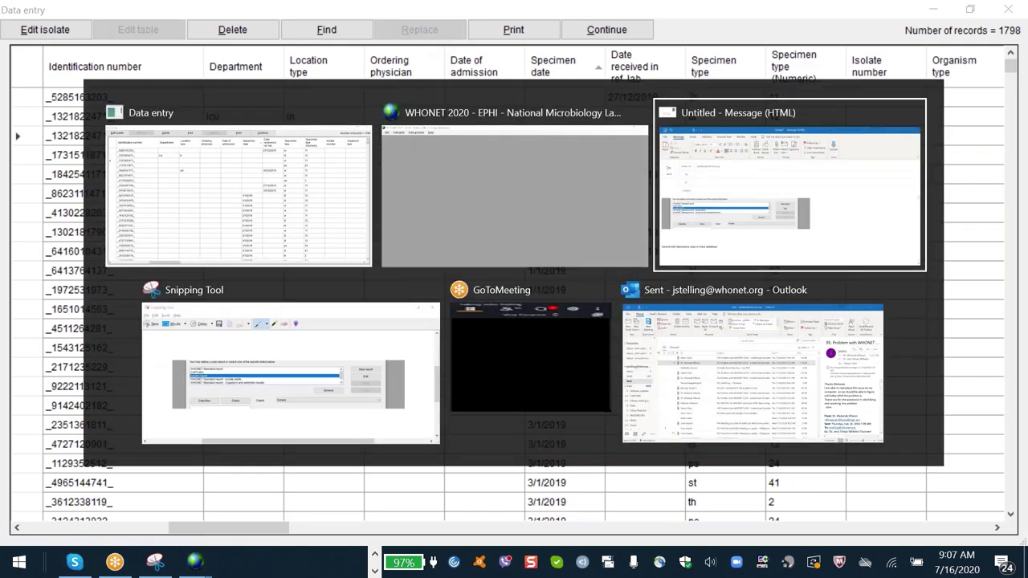
type("Replac")
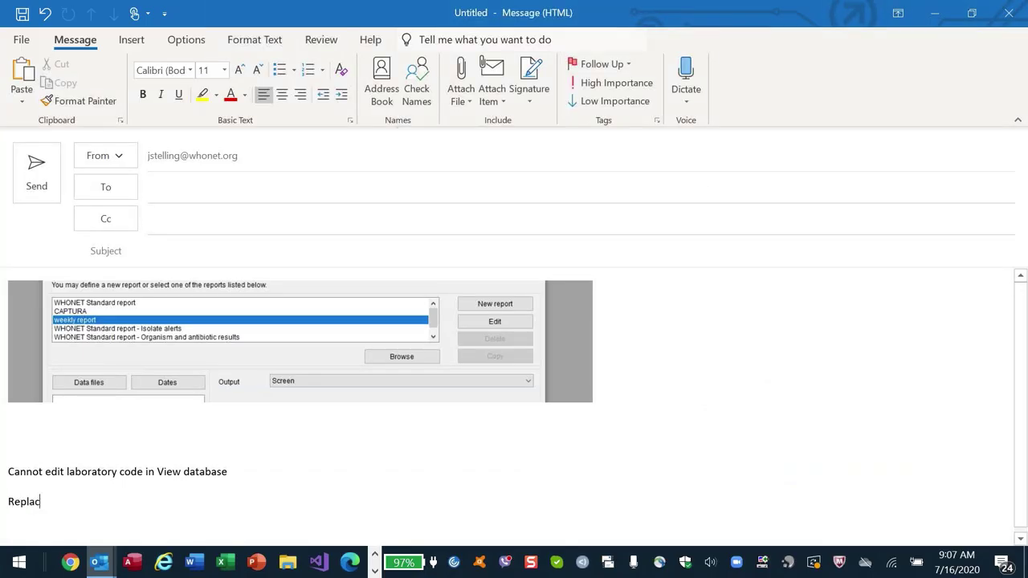
type("e - 001 by 01")
key("Return")
key("alt+Tab")
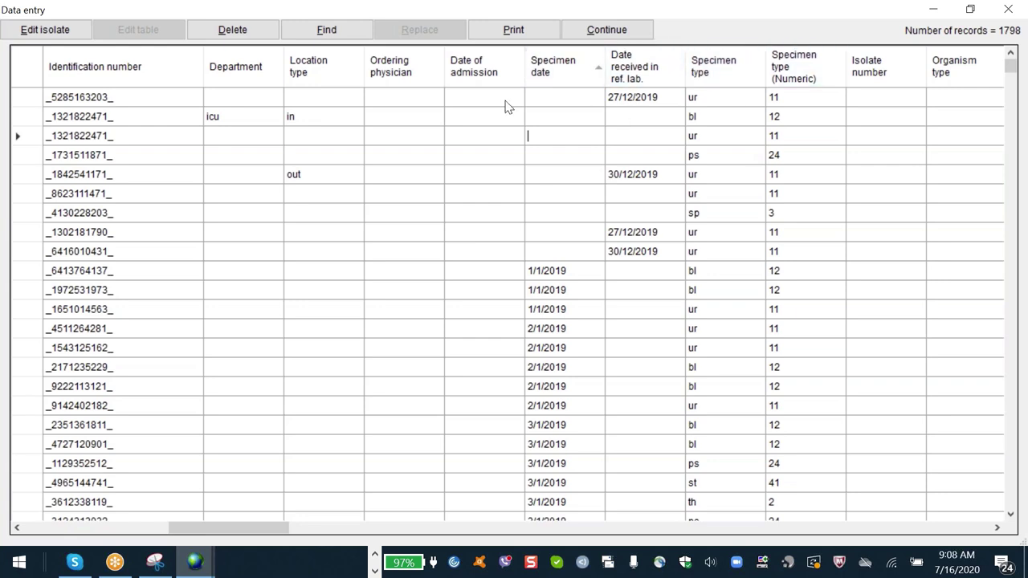
Leave data entry and open the species-specific disk diffusion breakpoints in the current laboratory's antibiotic configuration.
key("Escape")
key("Escape")
key("Escape")
key("alt+f")
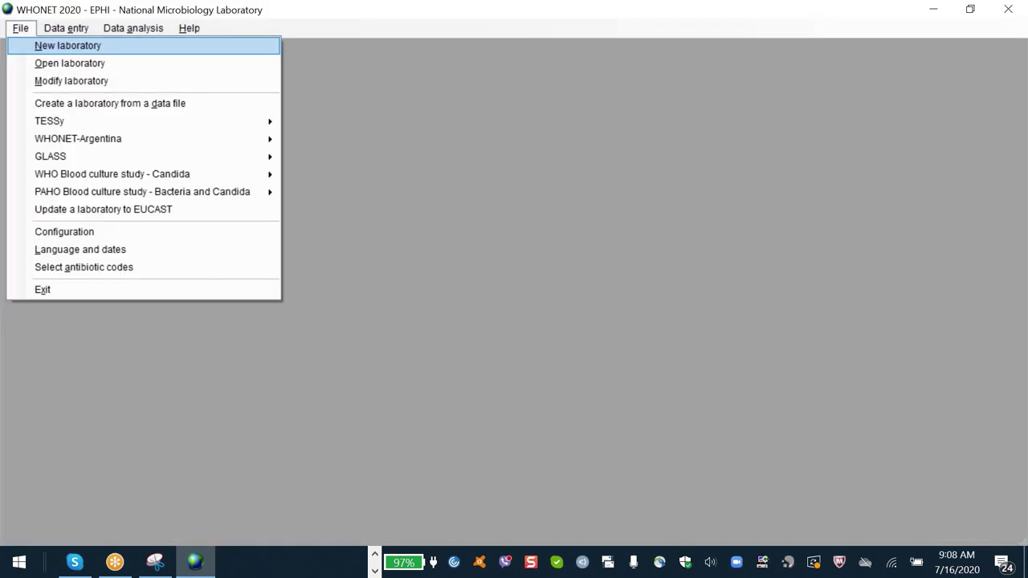
key("m")
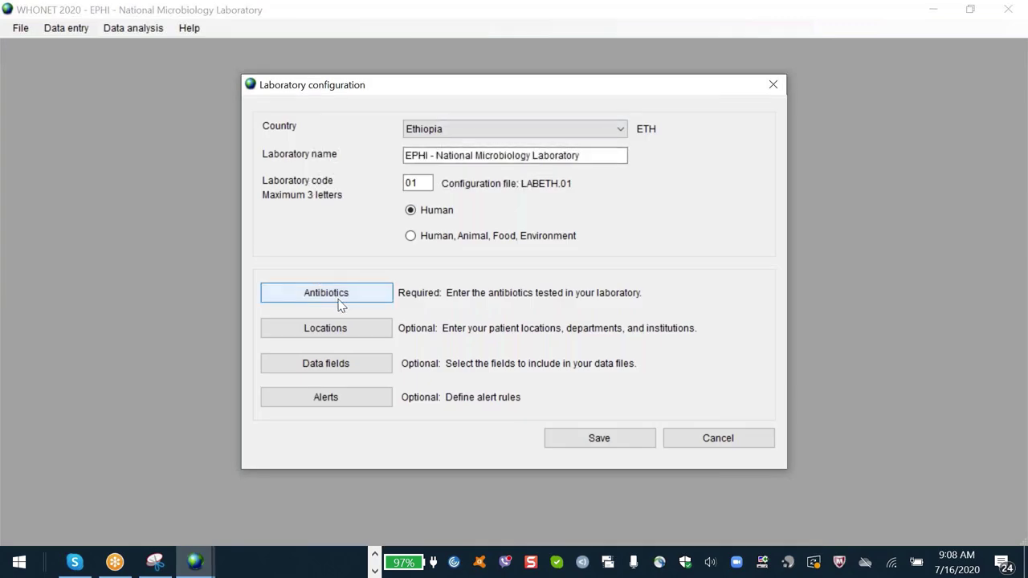
left_click(340, 306)
left_click(249, 447)
left_click(589, 240)
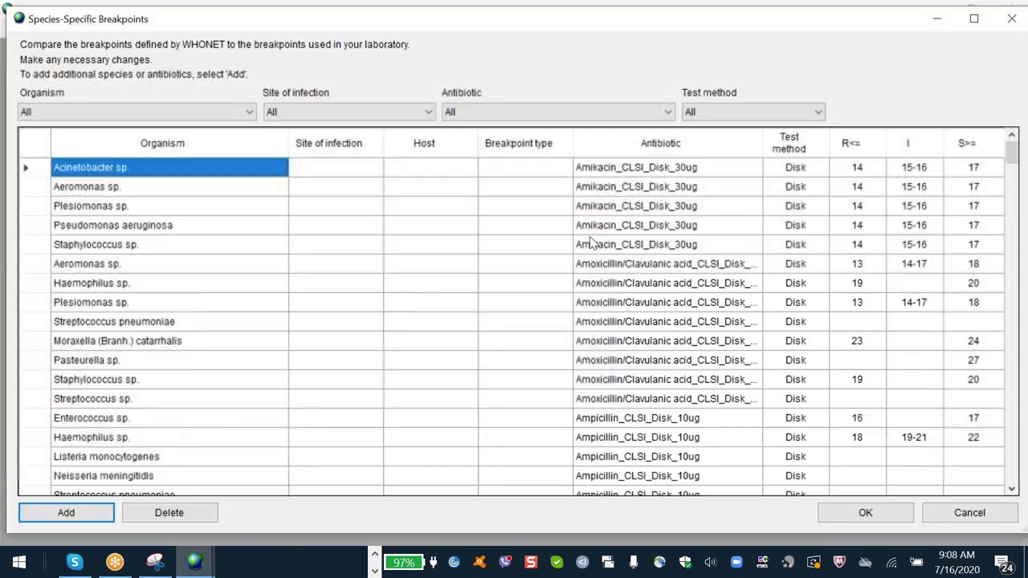
Filter the species-specific breakpoints by antibiotic, going through the first entries up to Cefotaxime_CLSI_Disk_30ug.
left_click(671, 112)
key("Down")
key("Down")
key("Down")
key("Down")
key("Down")
key("Down")
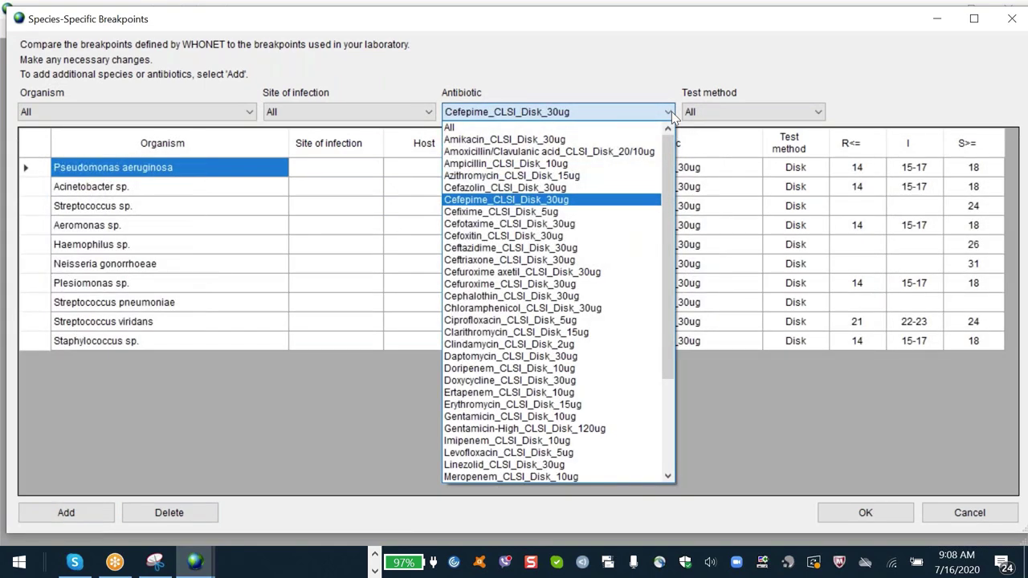
key("Down")
key("Down")
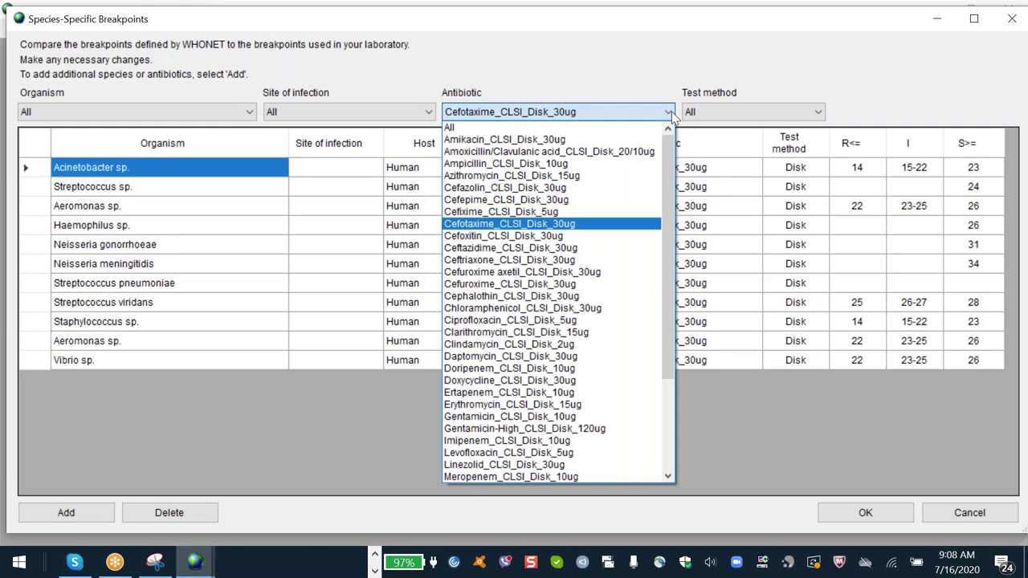
Leave the breakpoint and antibiotic dialogs and close the laboratory configuration, saving the changes.
key("alt+Tab")
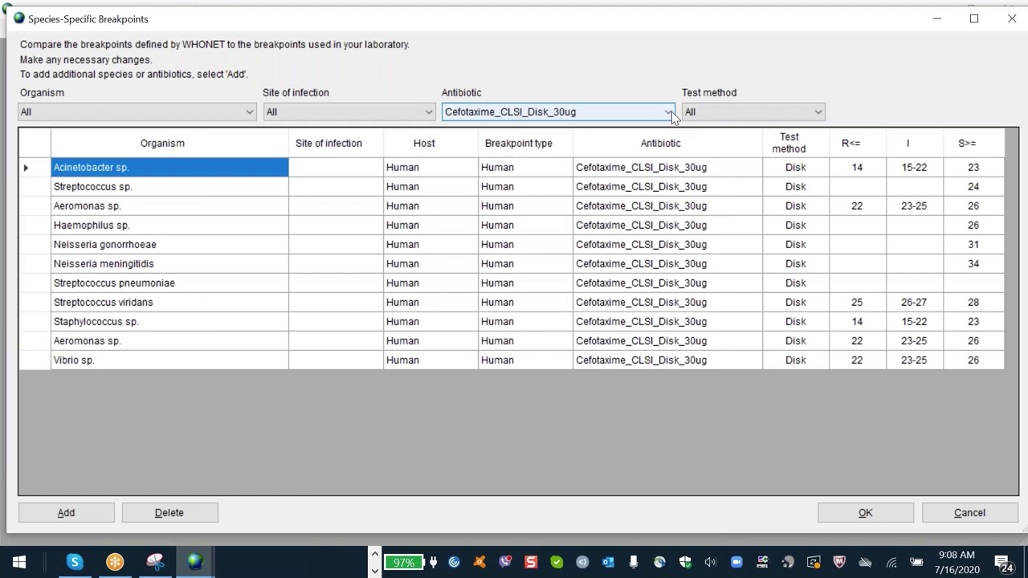
key("Escape")
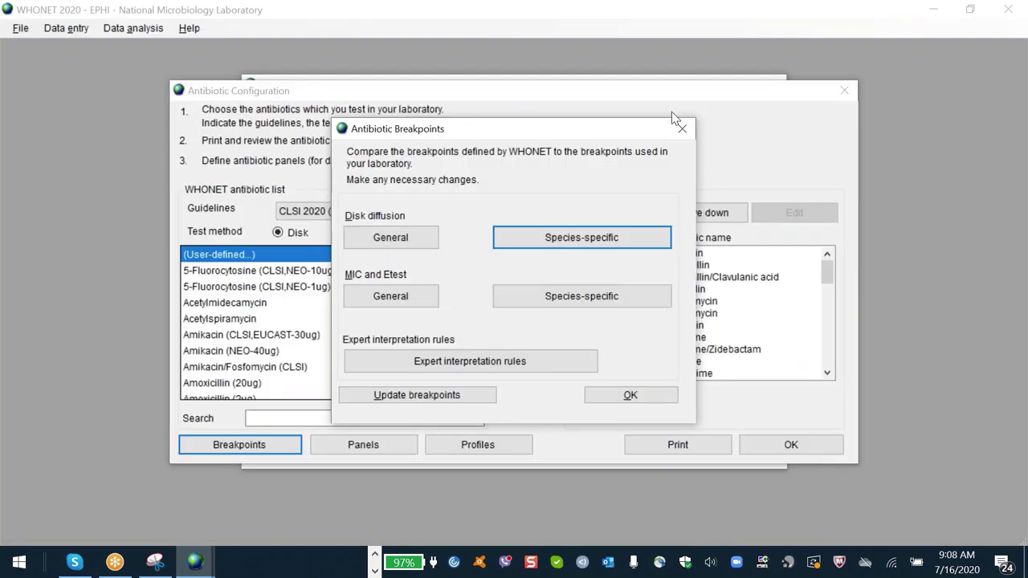
key("Escape")
key("Escape")
key("Escape")
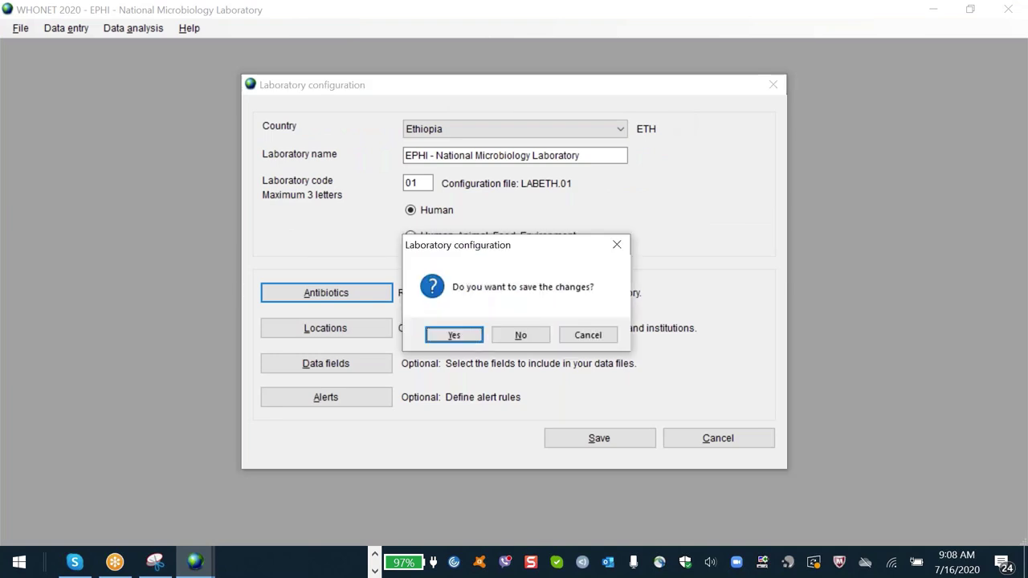
key("Return")
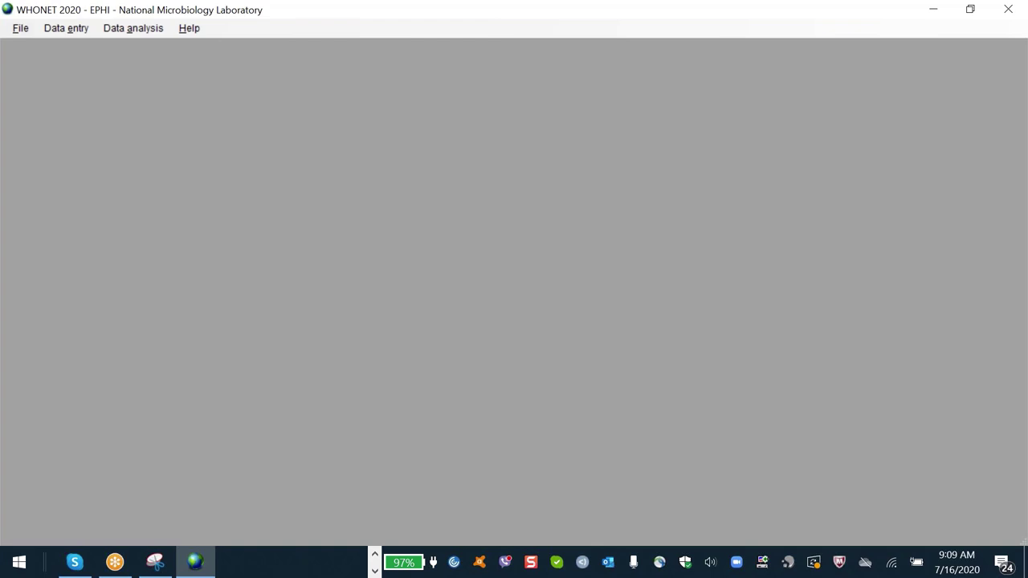
Open an existing data file for isolate entry.
left_click(65, 30)
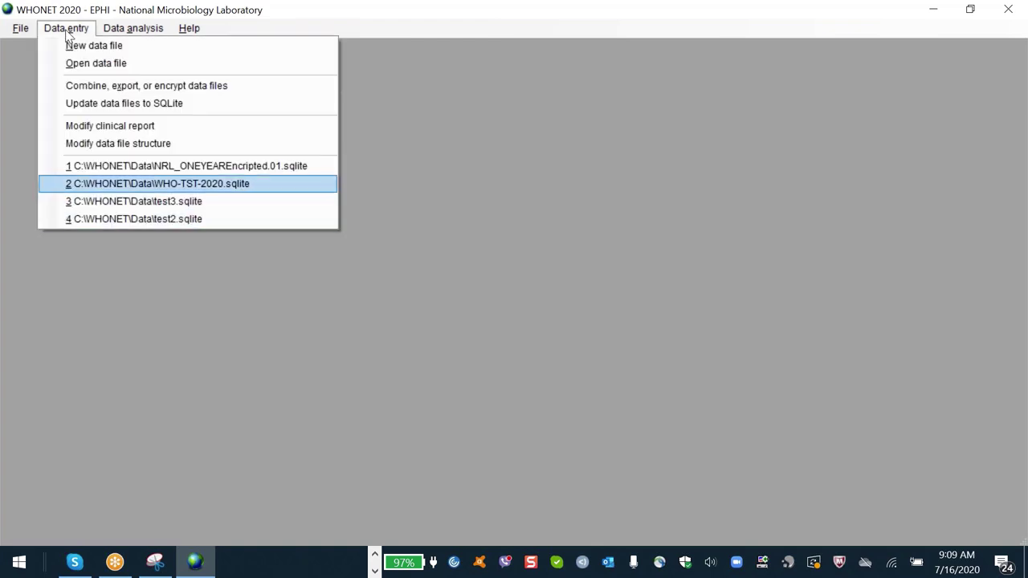
left_click(65, 29)
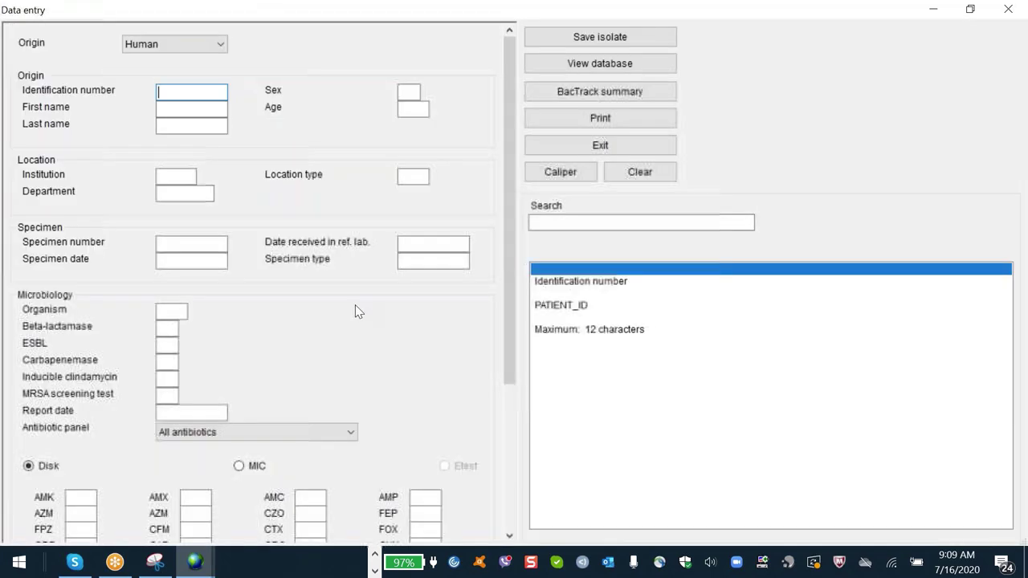